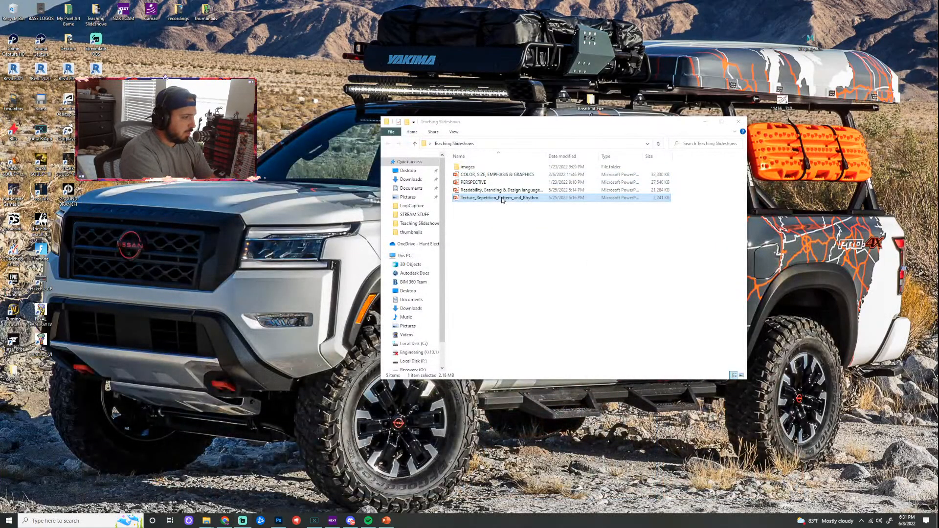
Switch to Discord, open the 1050_summer_22 channel, and arrange its window beside the Teaching Slideshows folder
left_click(350, 521)
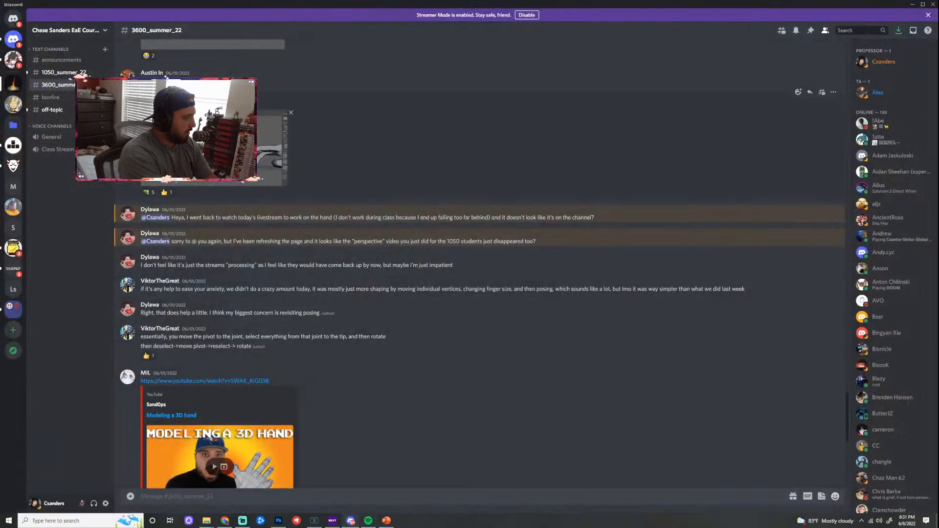
left_click(59, 72)
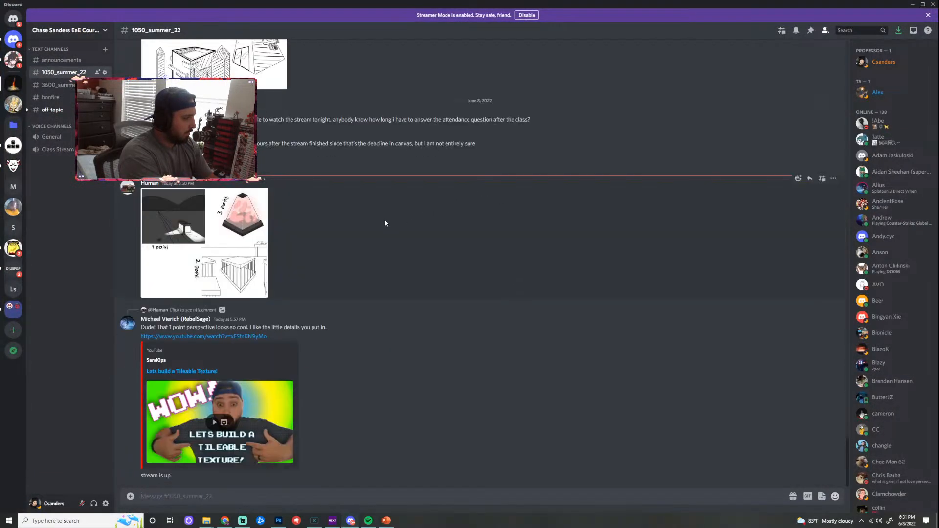
left_click_drag(601, 4, 318, 74)
left_click_drag(541, 125, 593, 60)
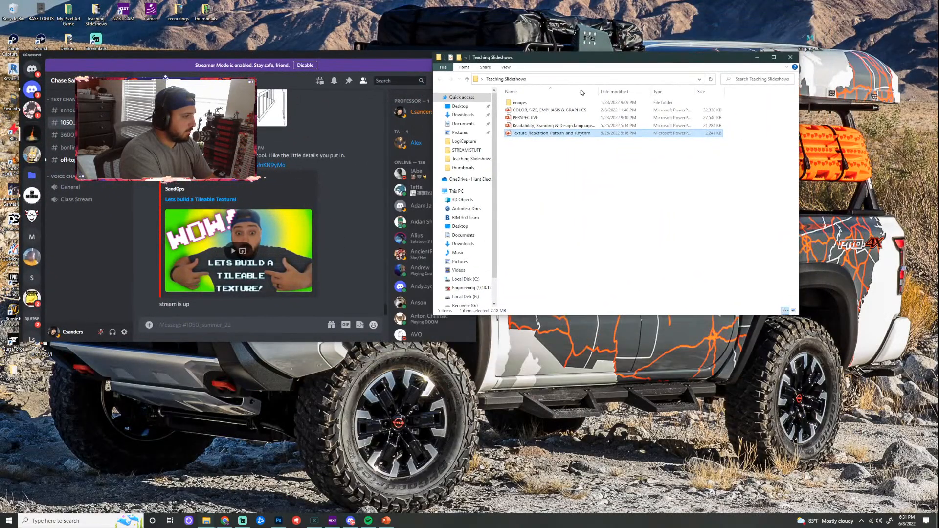
Post the Texture_Repetition_Pattern_and_Rhythm presentation to the 1050_summer_22 channel with the message "Slides from today"
left_click_drag(530, 137, 342, 274)
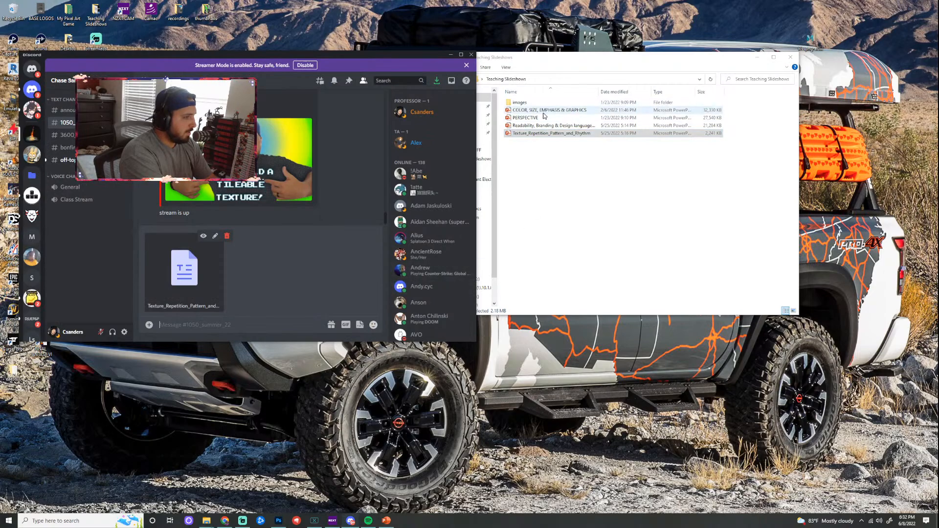
left_click_drag(541, 117, 438, 303)
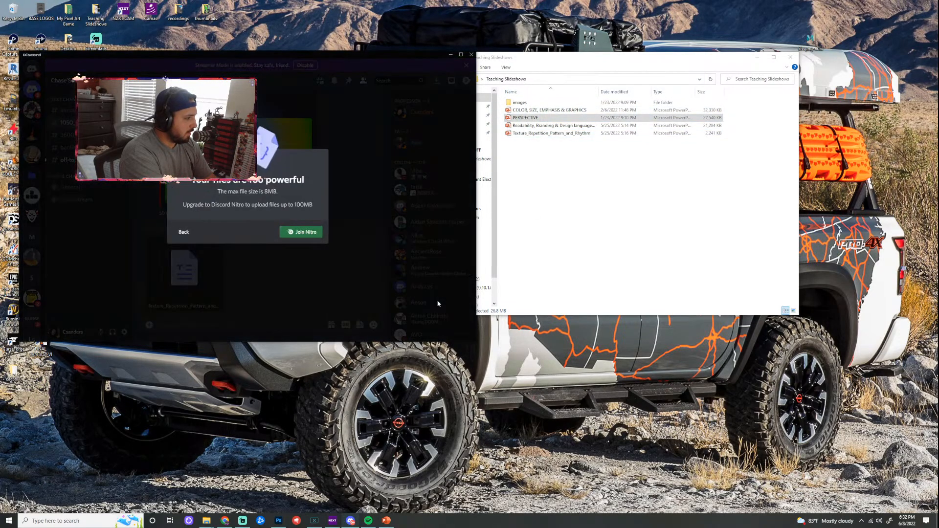
left_click(350, 208)
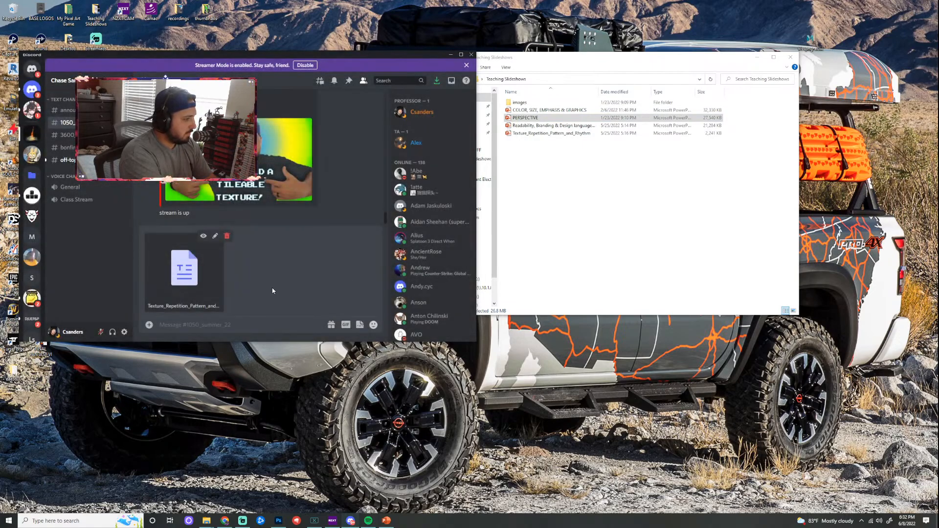
key("shift+Return")
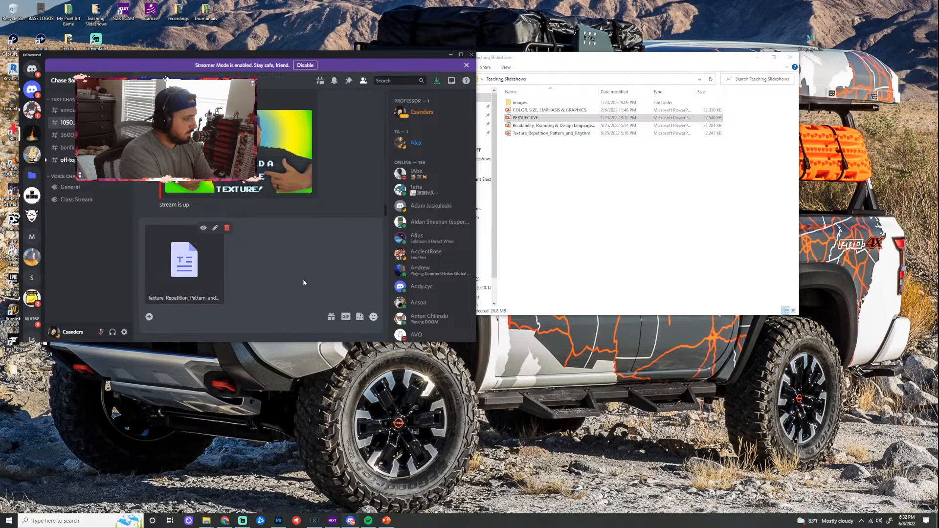
key("shift+Return")
key("BackSpace")
key("BackSpace")
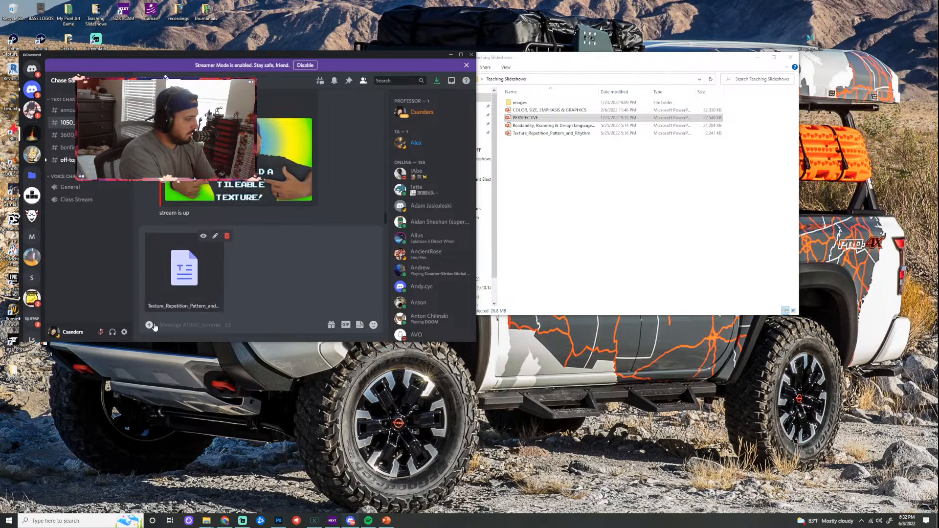
type("Sl")
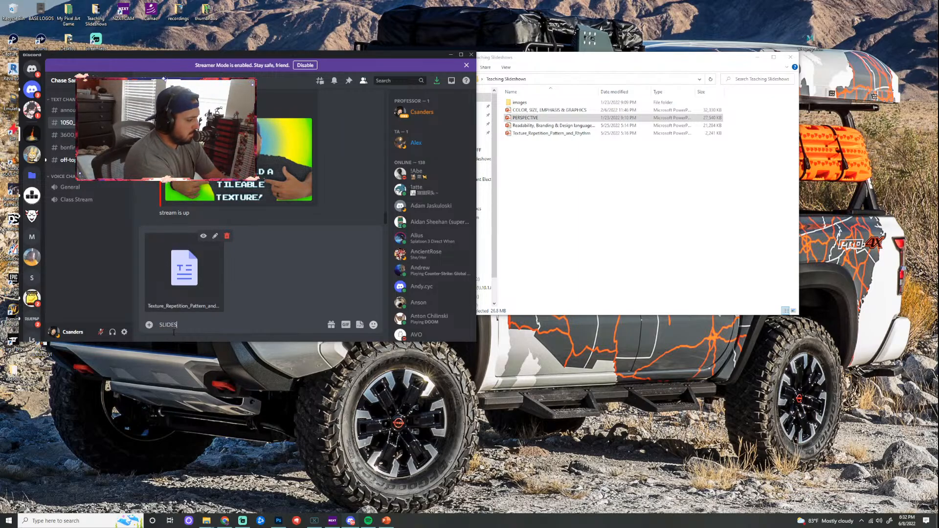
type("ides from today")
key("Return")
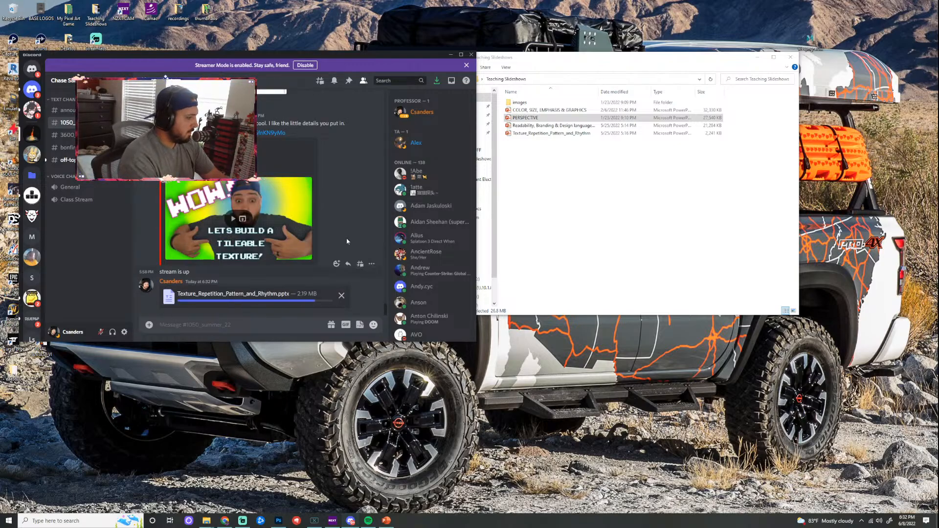
Try to upload the PERSPECTIVE presentation to the same channel
left_click_drag(545, 118, 259, 300)
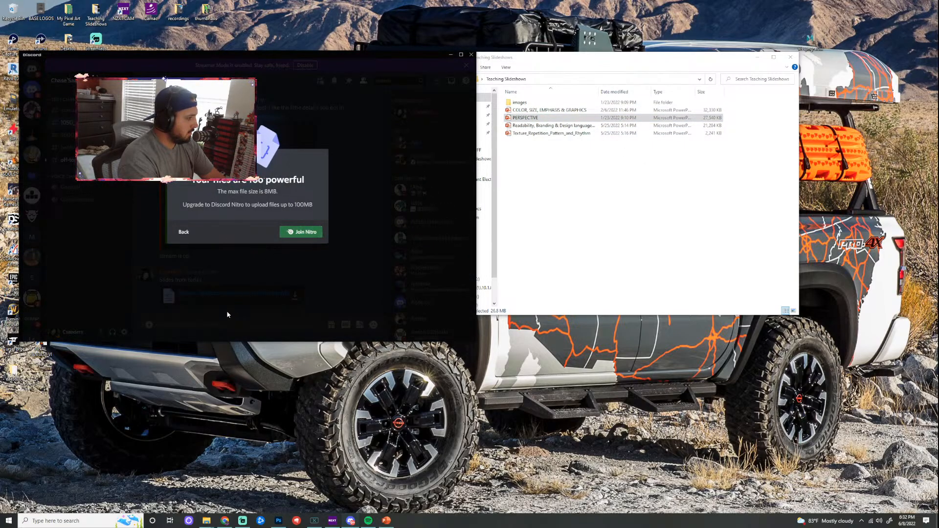
left_click(323, 256)
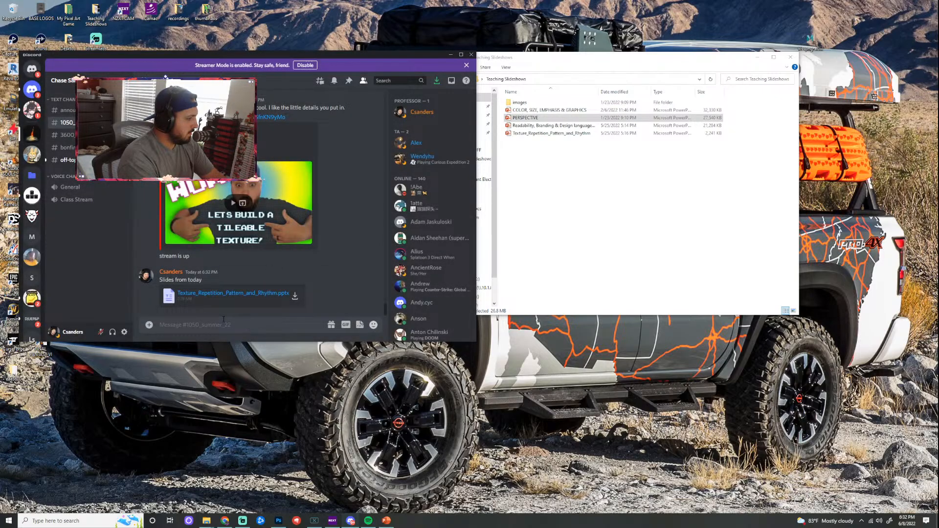
left_click(529, 119)
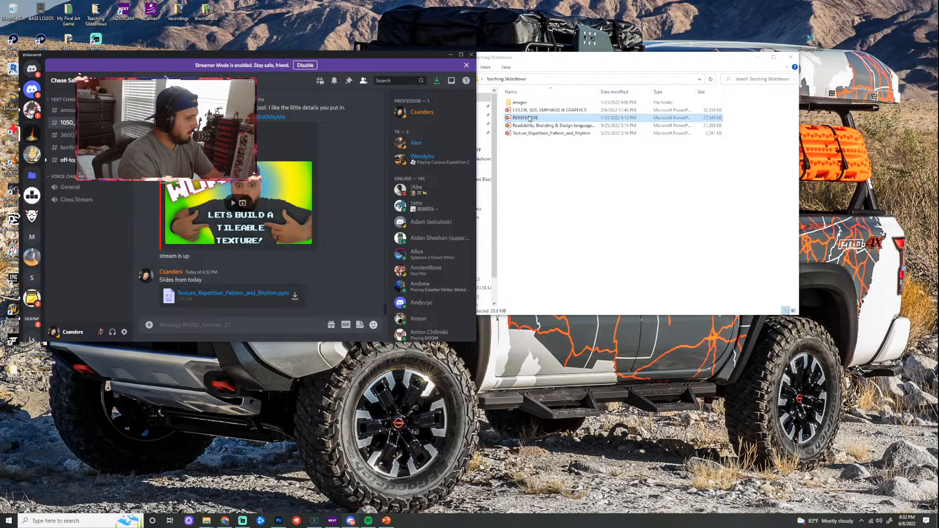
left_click_drag(529, 120, 259, 328)
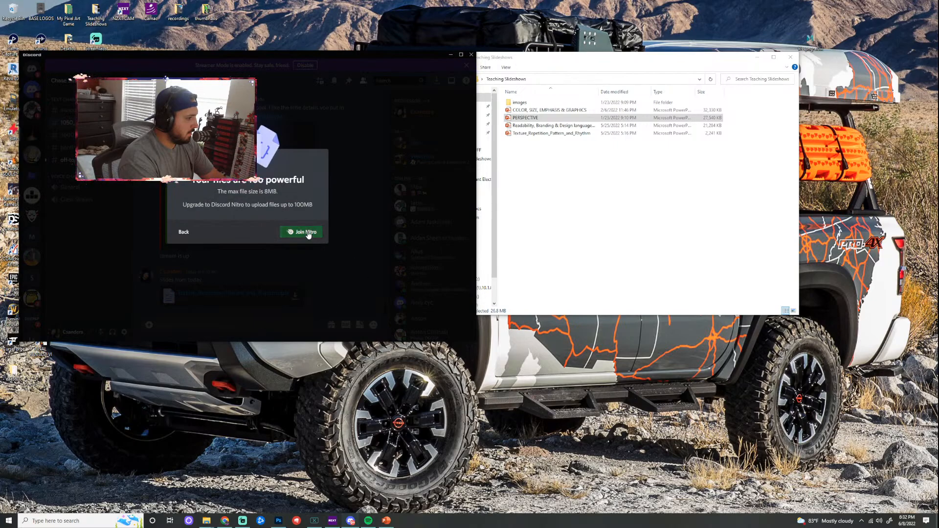
left_click(332, 275)
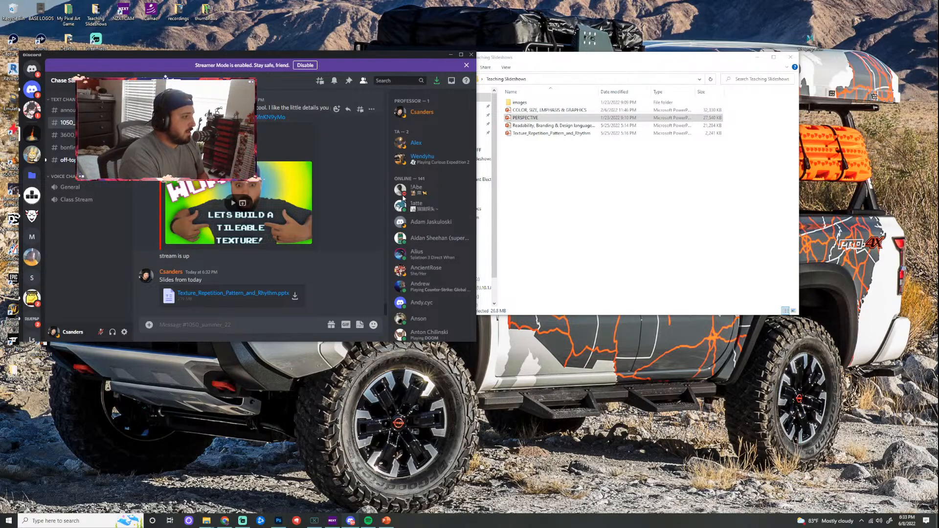
Minimize Discord and the Teaching Slideshows folder window, and switch to Photoshop
left_click(451, 54)
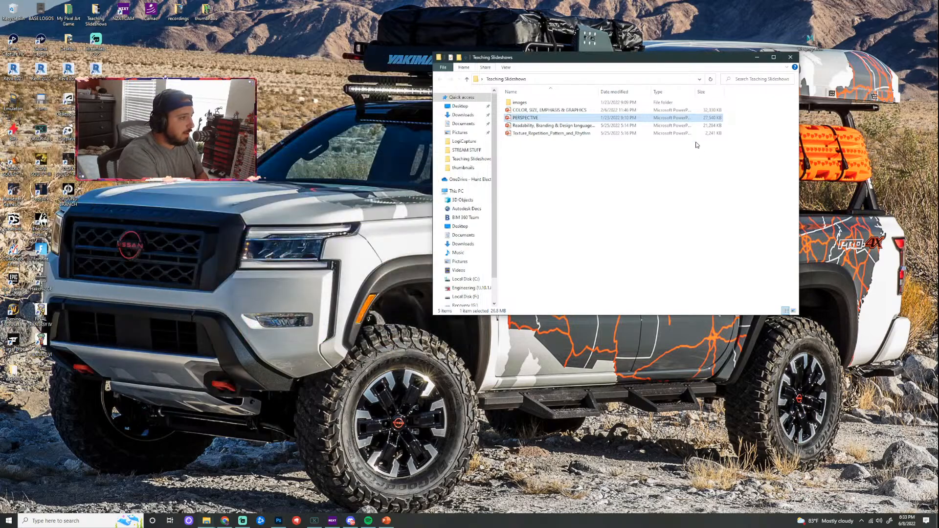
left_click(756, 57)
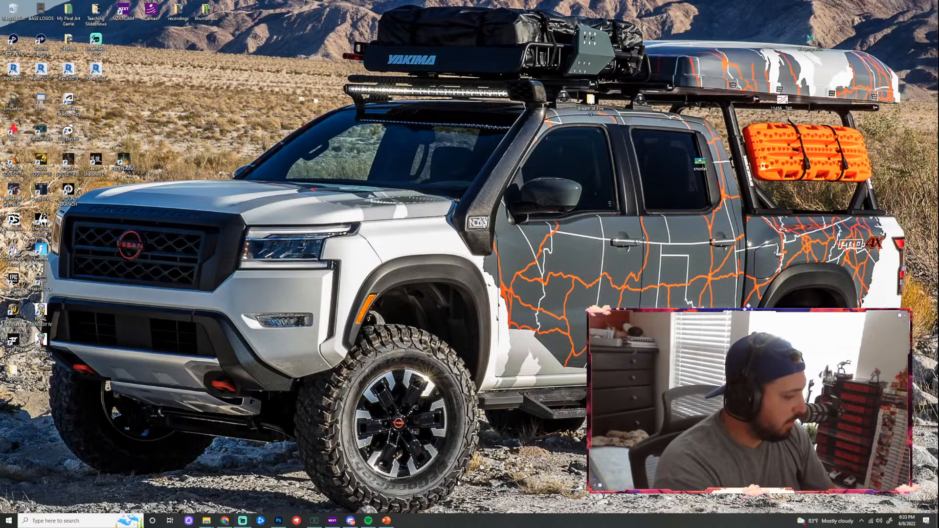
left_click(279, 521)
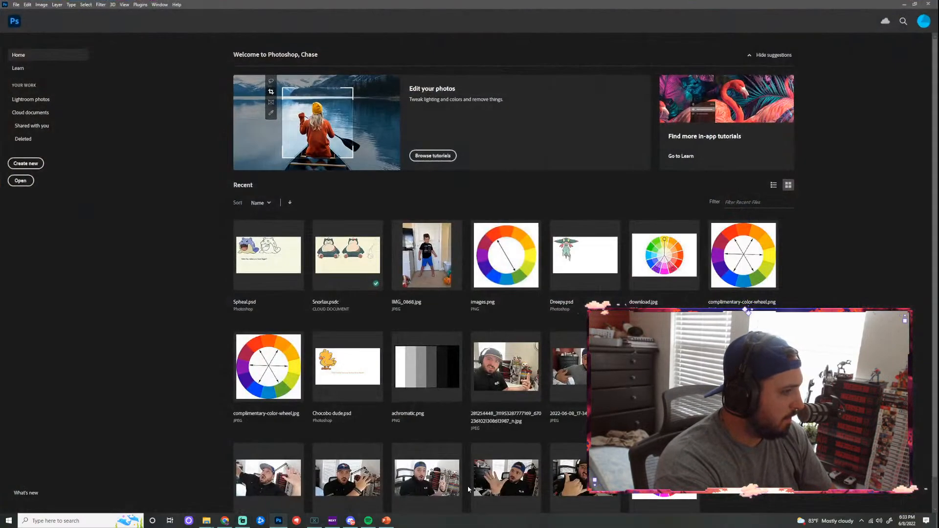
Create a new document 64 pixels wide and 64 pixels high
left_click(36, 165)
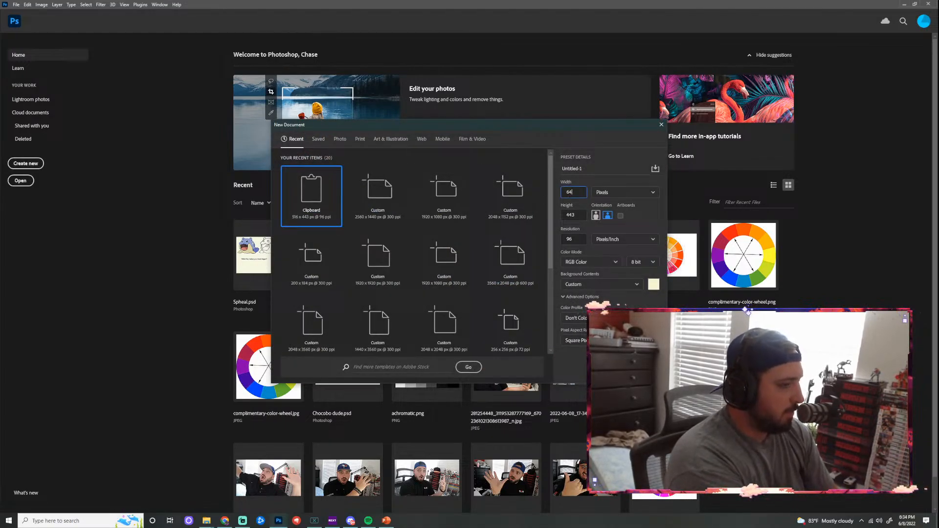
key("Tab")
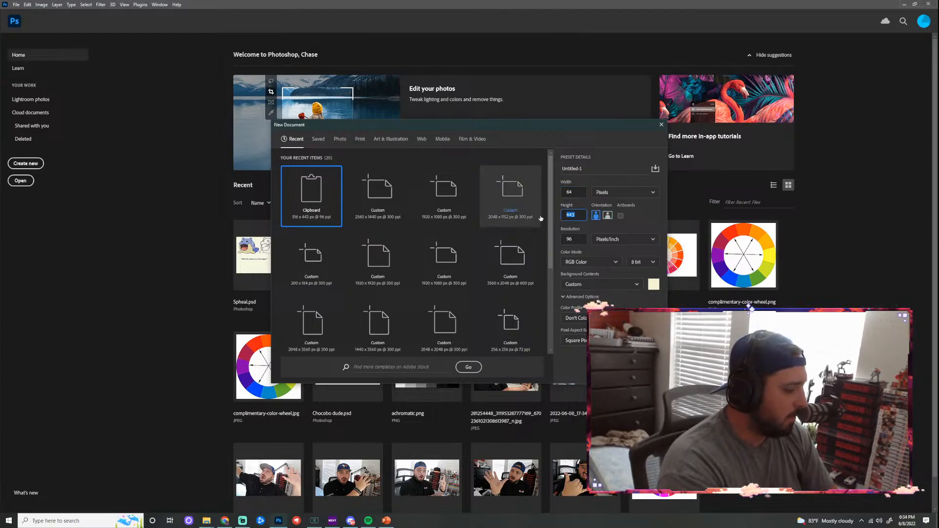
type("64")
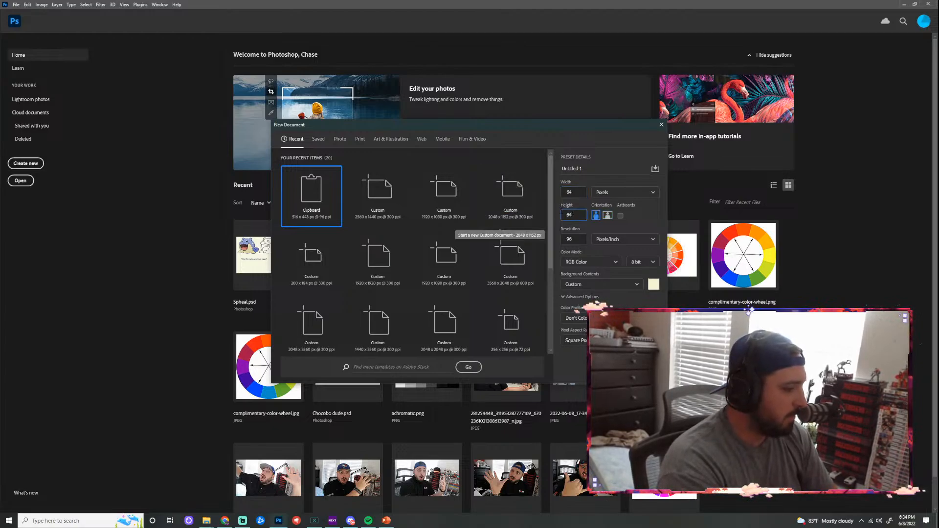
left_click(616, 197)
left_click(616, 206)
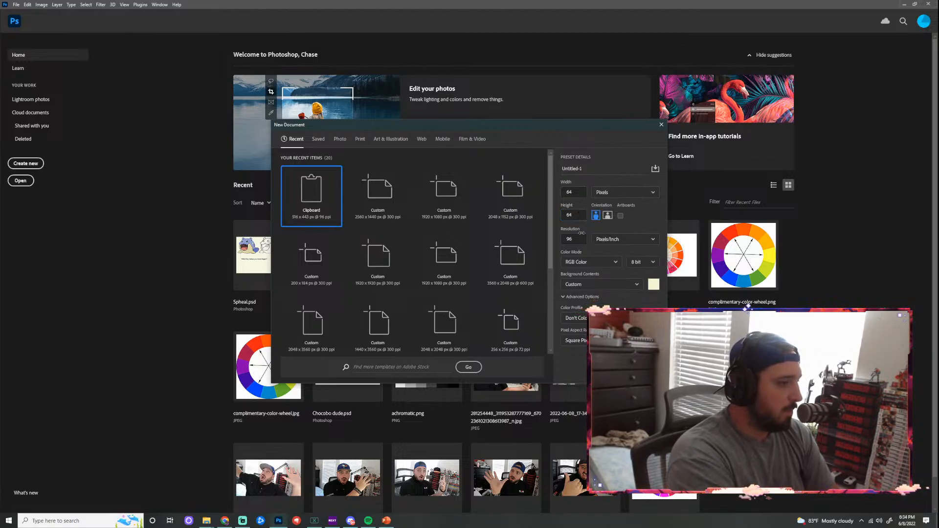
left_click(608, 370)
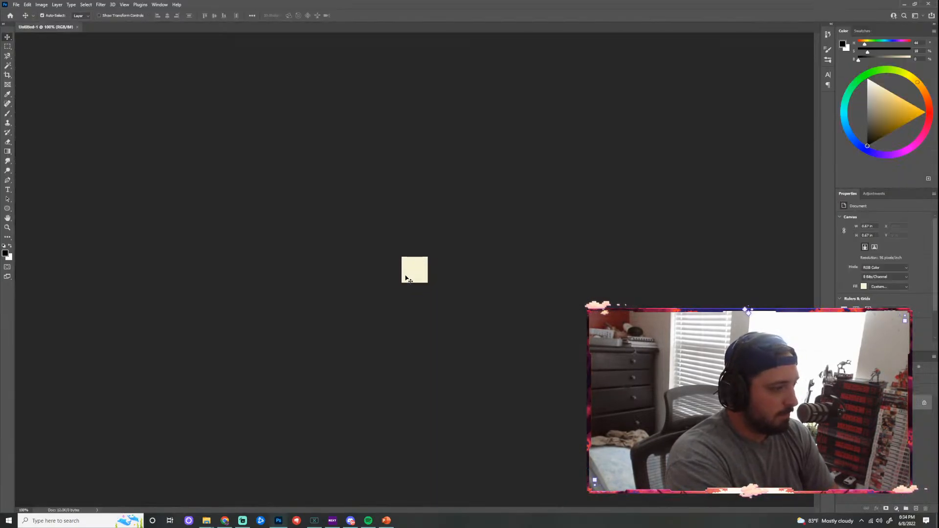
Paint a thick black test stroke on the blank canvas with a reduced soft Brush, and undo it
scroll(421, 272, "up", 13)
scroll(424, 275, "up", 9)
scroll(426, 283, "down", 2)
scroll(428, 282, "up", 2)
scroll(431, 283, "down", 1)
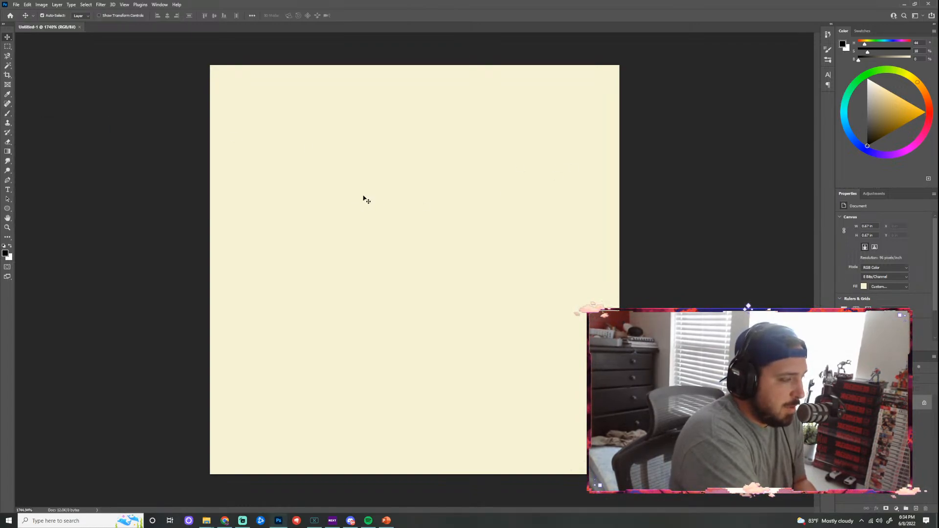
mouse_move(11, 117)
left_mouse_down()
mouse_move(38, 120)
mouse_move(7, 118)
mouse_move(29, 114)
left_mouse_up()
key("[")
key("[")
key("[")
key("[")
key("[")
key("[")
mouse_move(332, 155)
left_mouse_down()
mouse_move(304, 184)
mouse_move(402, 363)
mouse_move(534, 336)
mouse_move(489, 142)
mouse_move(435, 162)
left_mouse_up()
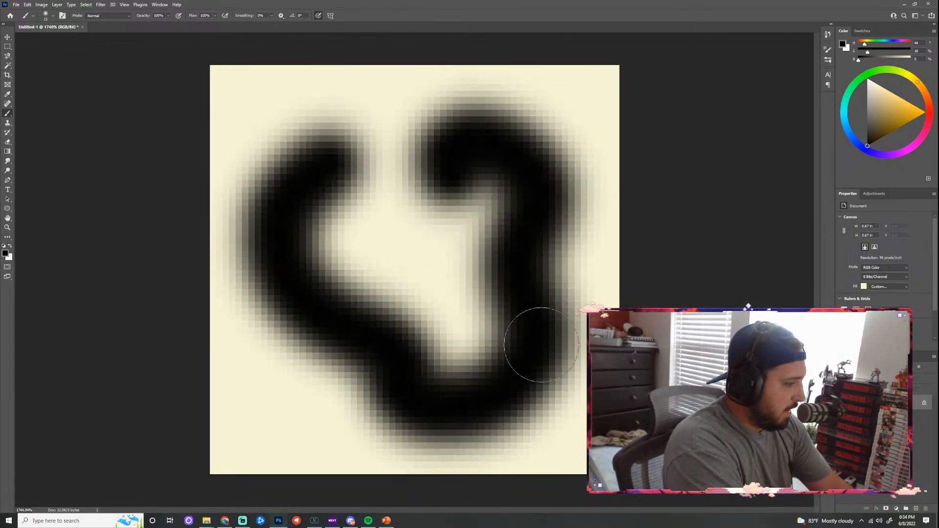
key("ctrl+z")
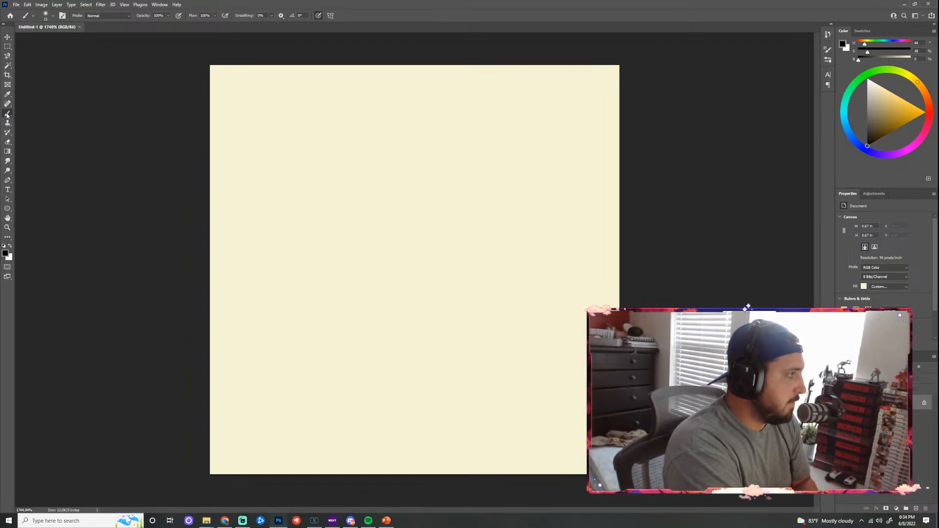
Switch from the Brush tool to the Pencil tool
right_click(7, 115)
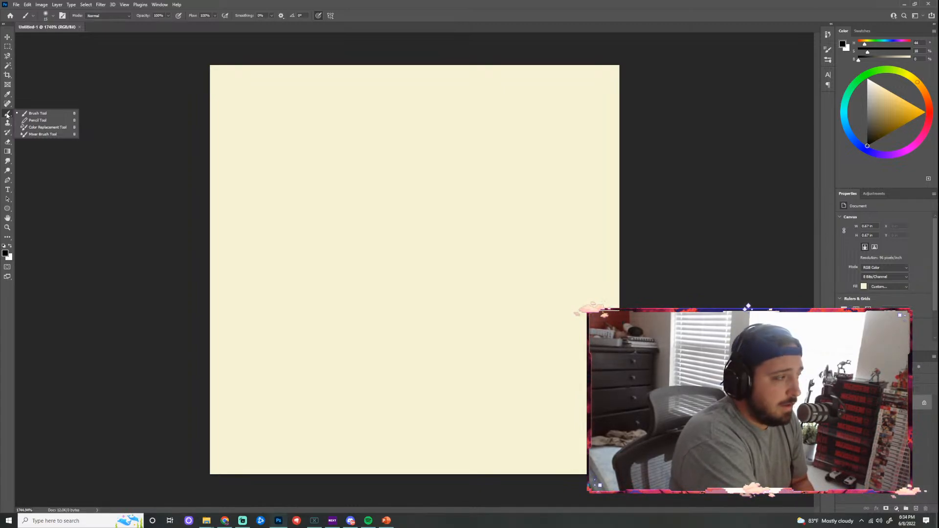
left_click(38, 121)
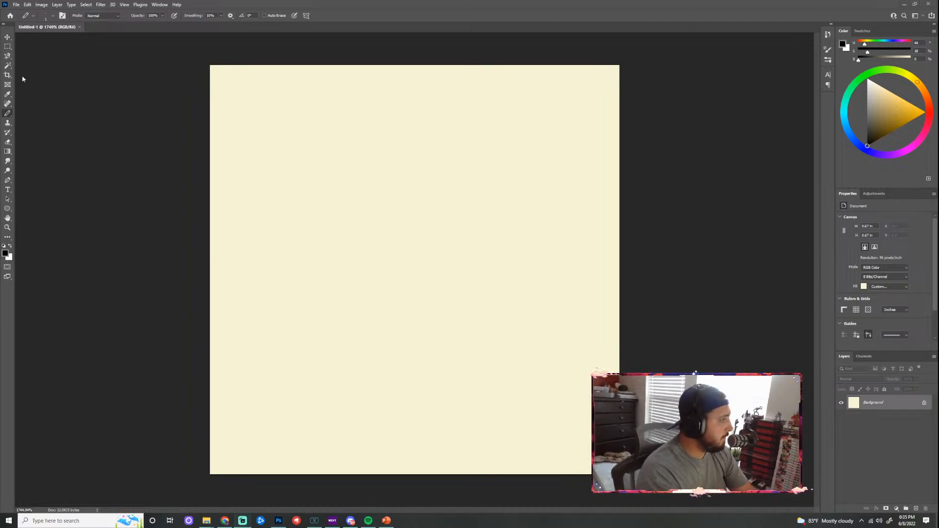
Draw a black mushroom outline with the Pencil tool, adding spots on the cap and a curved line for its underside
mouse_move(334, 106)
left_mouse_down()
mouse_move(383, 302)
mouse_move(489, 304)
mouse_move(543, 152)
mouse_move(473, 105)
left_mouse_up()
left_click_drag(343, 109, 470, 93)
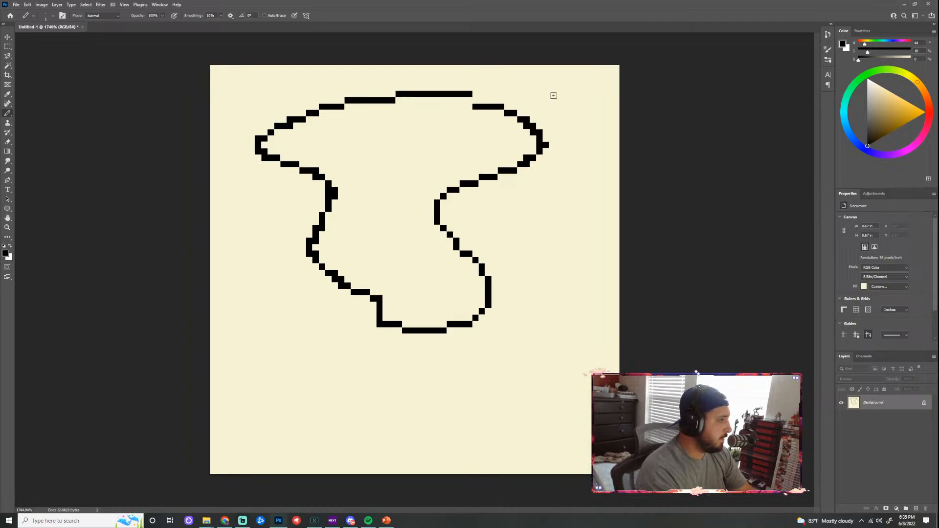
mouse_move(292, 126)
left_mouse_down()
mouse_move(372, 100)
mouse_move(484, 126)
left_mouse_up()
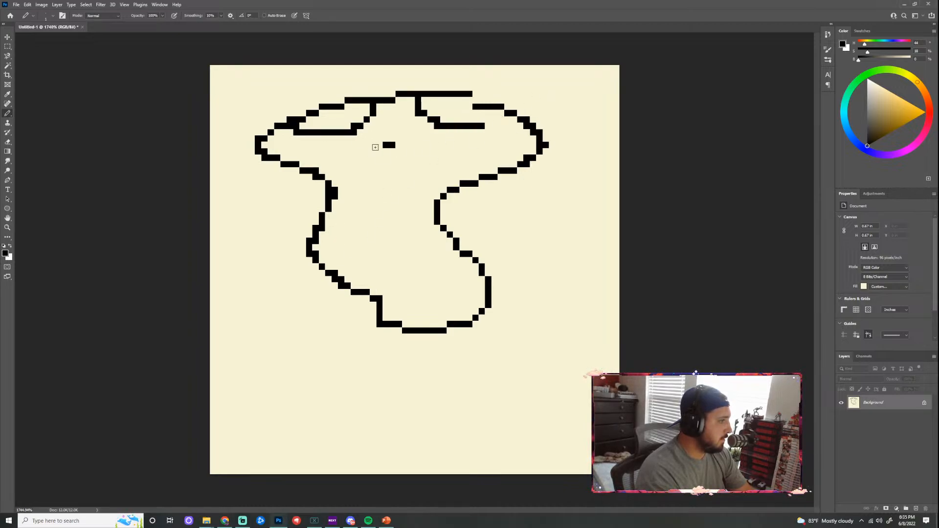
left_click_drag(383, 143, 392, 139)
mouse_move(328, 177)
left_mouse_down()
mouse_move(437, 197)
mouse_move(509, 189)
mouse_move(413, 210)
mouse_move(404, 202)
mouse_move(493, 181)
mouse_move(481, 163)
mouse_move(449, 180)
mouse_move(527, 170)
left_mouse_up()
left_click_drag(437, 170, 465, 192)
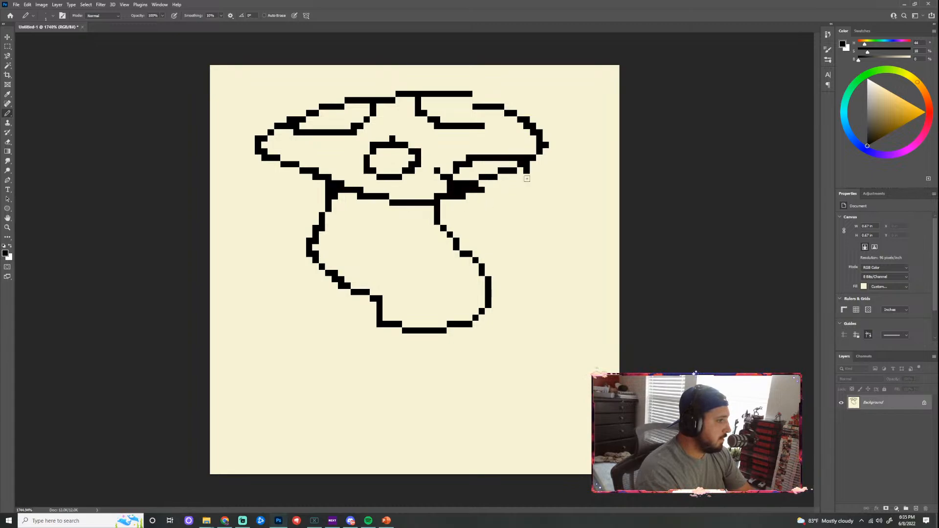
Undo the pencil strokes of the mushroom drawing
key("s")
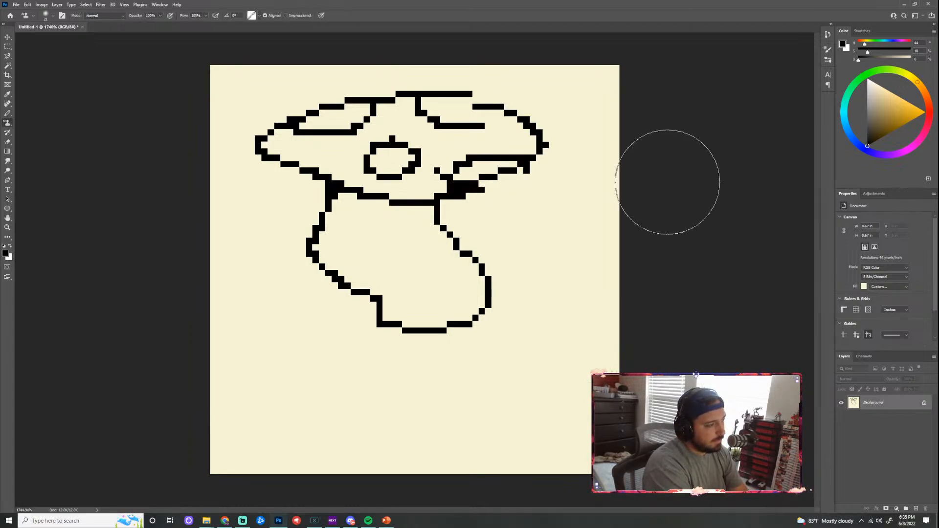
key("ctrl+z")
key("ctrl+z")
key("ctrl+z")
key("ctrl+z")
key("ctrl+z")
key("ctrl+z")
key("ctrl+z")
key("ctrl+z")
key("ctrl+z")
key("ctrl+z")
key("ctrl+z")
key("ctrl+z")
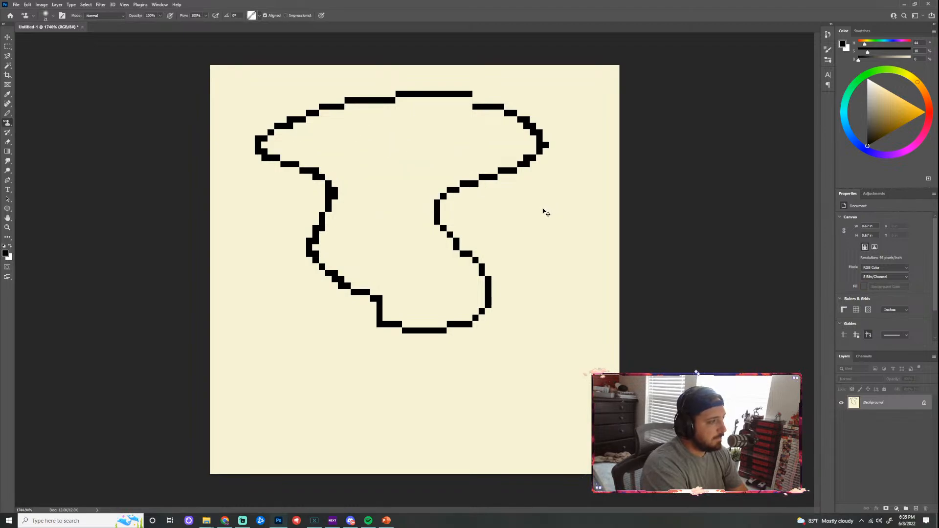
Try a few short freehand strokes with the Pencil tool on the canvas, and undo them
left_click(7, 115)
mouse_move(356, 126)
left_mouse_down()
mouse_move(331, 128)
mouse_move(373, 322)
mouse_move(560, 236)
mouse_move(449, 146)
mouse_move(416, 174)
left_mouse_up()
key("ctrl+z")
mouse_move(283, 158)
left_mouse_down()
mouse_move(284, 211)
mouse_move(337, 297)
mouse_move(511, 337)
mouse_move(551, 185)
mouse_move(443, 225)
mouse_move(368, 234)
mouse_move(276, 197)
left_mouse_up()
key("ctrl+z")
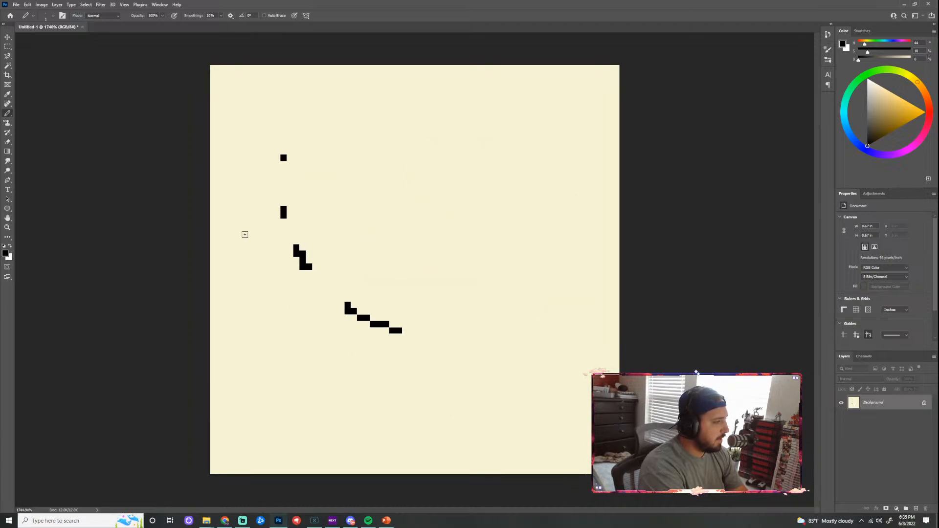
key("ctrl+z")
key("ctrl+z")
key("ctrl+z")
key("ctrl+z")
Try a large freehand outline and an Eraser stroke on the Background layer, and undo both
mouse_move(245, 119)
left_mouse_down()
mouse_move(287, 239)
mouse_move(482, 187)
mouse_move(306, 104)
mouse_move(269, 113)
left_mouse_up()
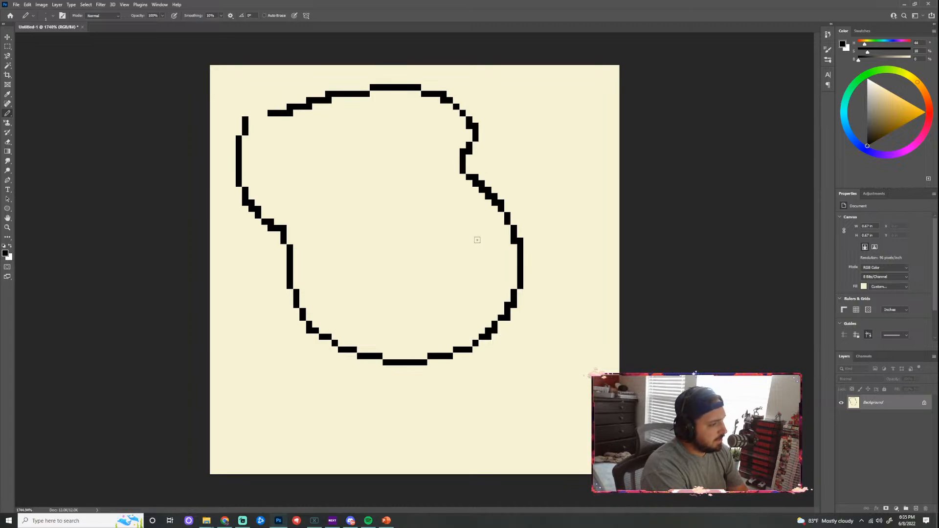
key("e")
mouse_move(524, 167)
left_mouse_down()
mouse_move(505, 177)
mouse_move(587, 287)
left_mouse_up()
key("ctrl+z")
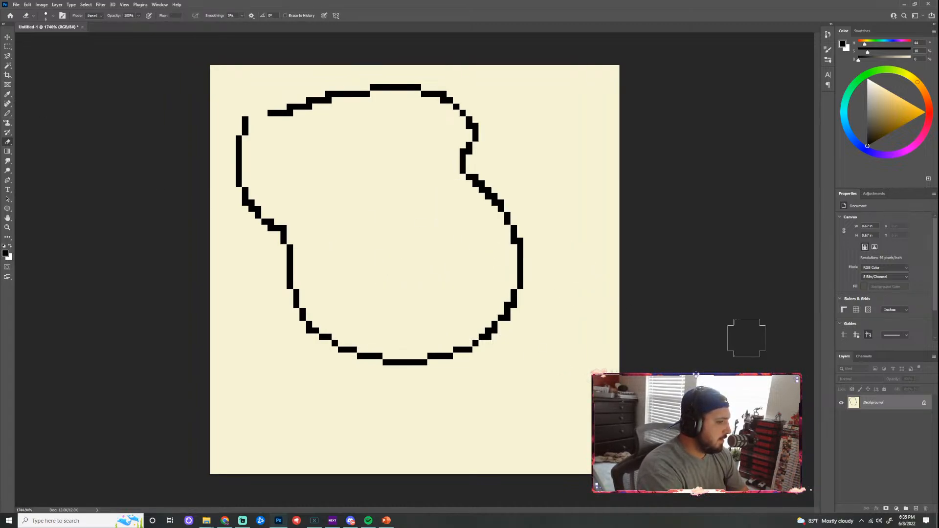
key("ctrl+z")
Add a new layer and draw a black zigzag line down the canvas on it with the Pencil tool
left_click(915, 508)
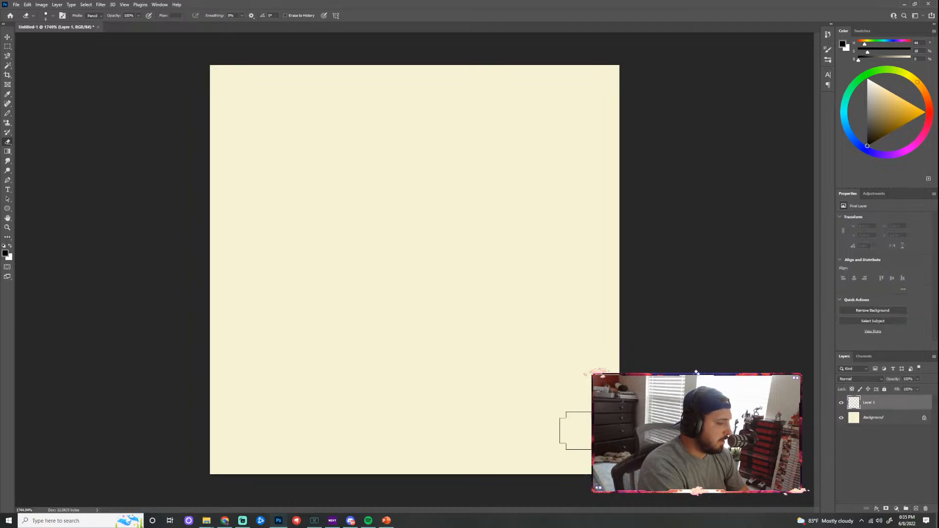
key("b")
mouse_move(335, 146)
left_mouse_down()
mouse_move(459, 342)
mouse_move(526, 362)
left_mouse_up()
Set the Eraser mode to Brush and erase the zigzag line
key("e")
left_click(97, 16)
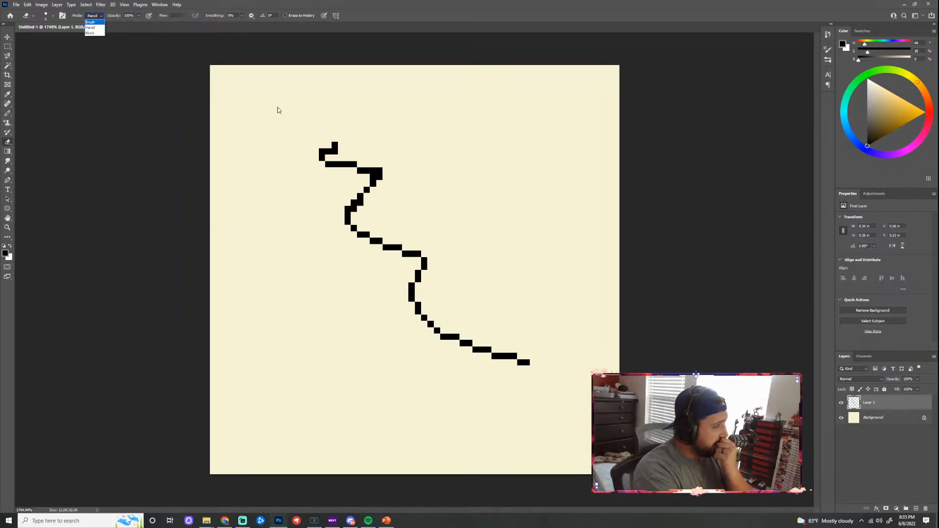
left_click(90, 22)
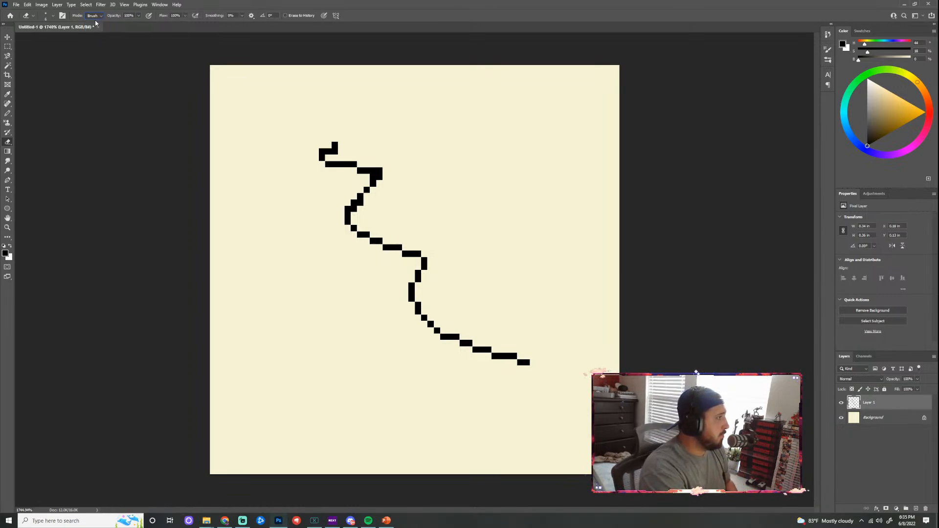
mouse_move(340, 129)
left_mouse_down()
mouse_move(383, 165)
mouse_move(337, 168)
mouse_move(354, 179)
mouse_move(348, 188)
mouse_move(365, 191)
mouse_move(351, 196)
mouse_move(352, 224)
mouse_move(421, 239)
mouse_move(414, 251)
mouse_move(440, 265)
mouse_move(392, 281)
mouse_move(384, 297)
mouse_move(471, 327)
mouse_move(448, 347)
mouse_move(515, 354)
left_mouse_up()
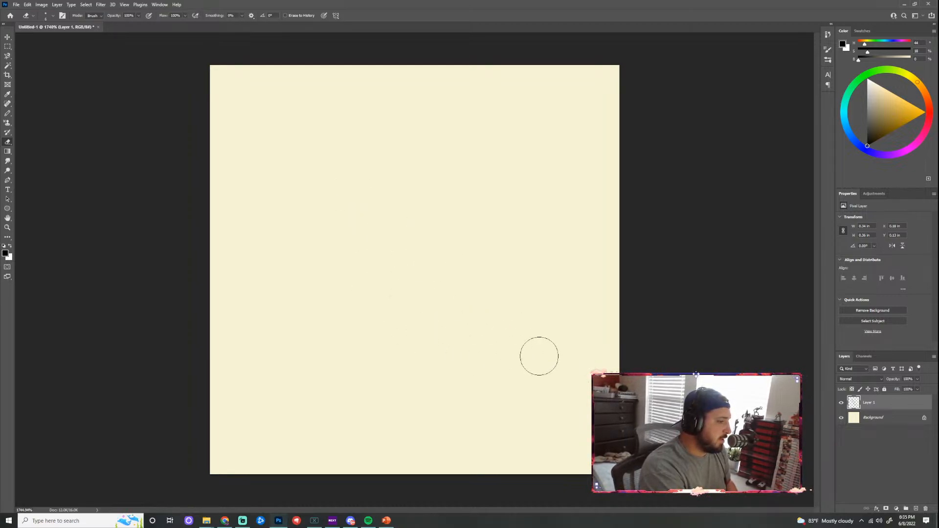
Draw a large freehand pot-shaped outline on the new layer with the Pencil tool
key("b")
left_click_drag(264, 118, 278, 222)
mouse_move(260, 276)
left_mouse_down()
mouse_move(458, 150)
mouse_move(335, 106)
left_mouse_up()
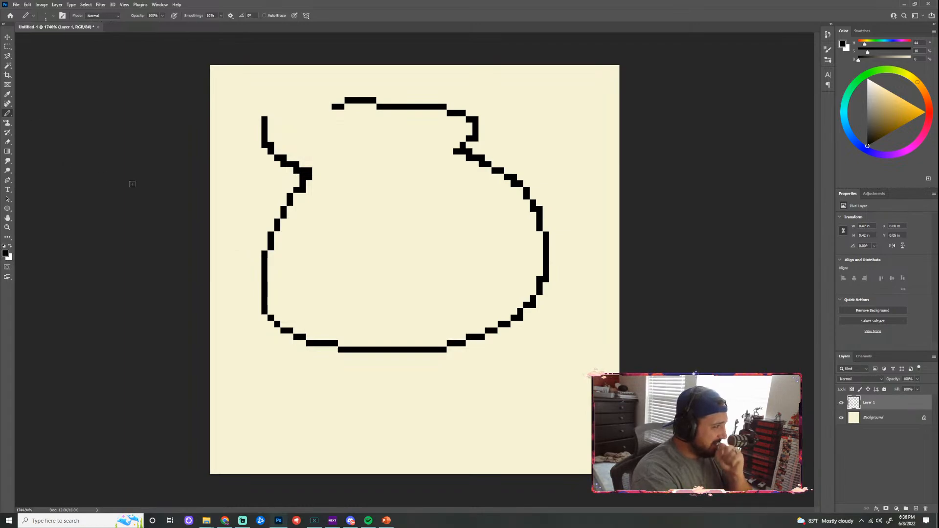
Set the Eraser mode to Pencil and reduce the eraser to a single pixel
key("e")
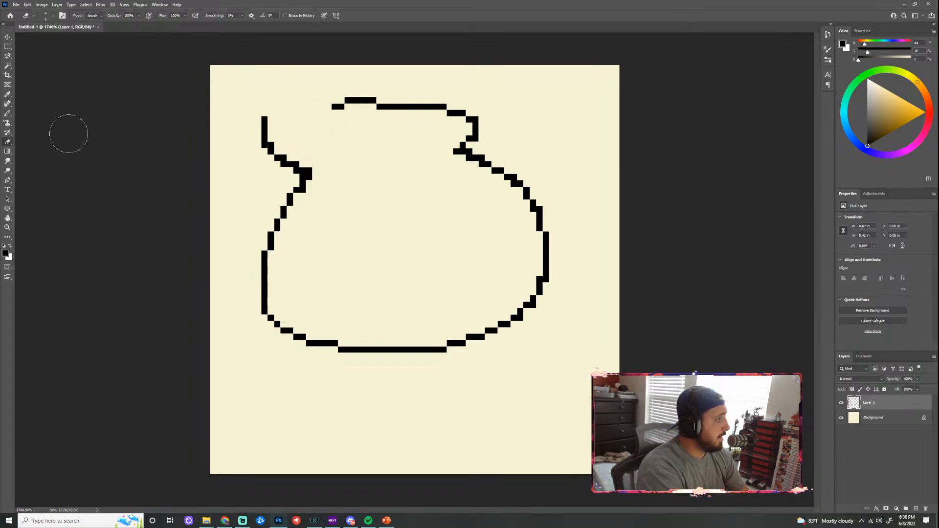
left_click(100, 17)
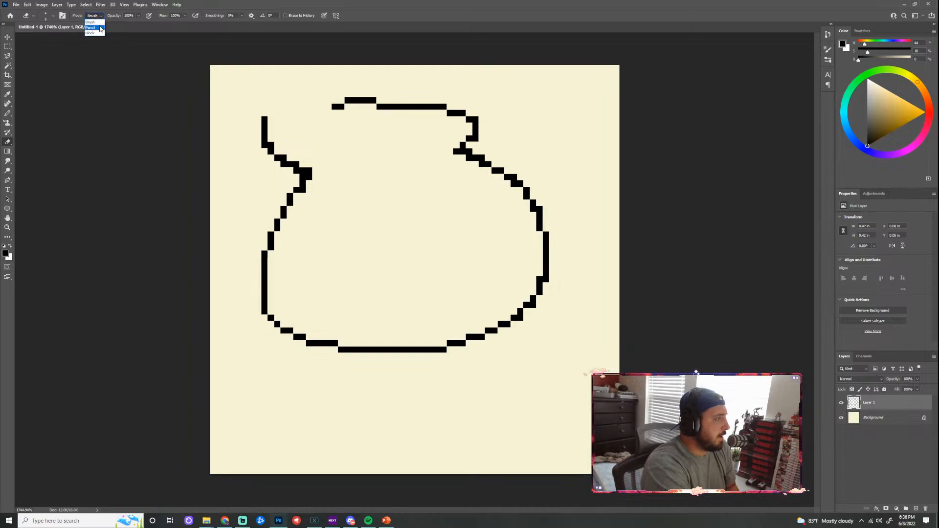
left_click(100, 28)
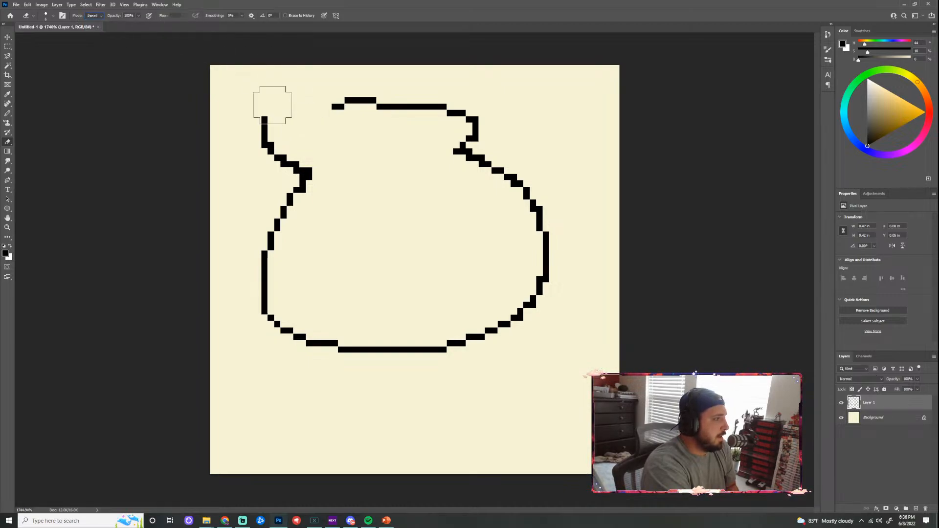
key("bracketleft")
key("bracketleft")
key("bracketleft")
key("bracketleft")
key("bracketleft")
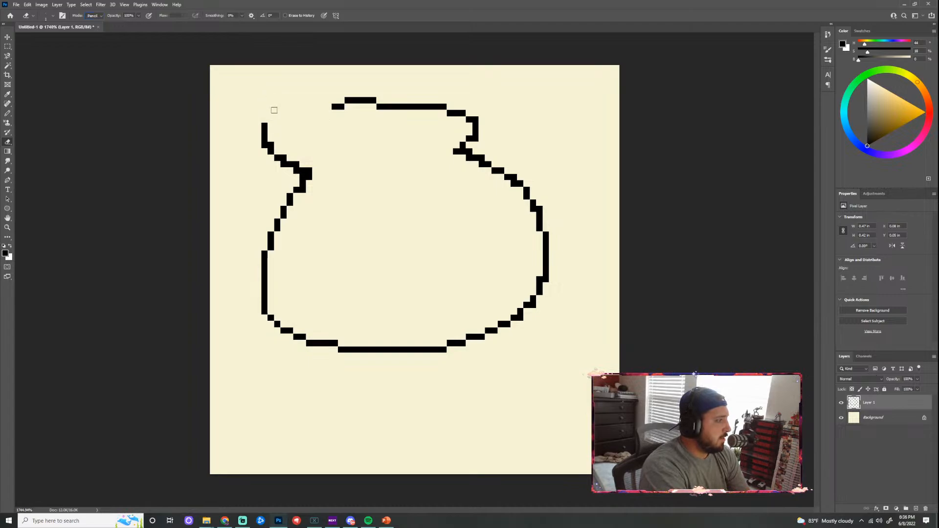
Erase the upper-left neck of the pot outline and clean up the doubled corner pixels along its edge
mouse_move(269, 145)
left_mouse_down()
mouse_move(314, 173)
mouse_move(279, 162)
mouse_move(307, 177)
left_mouse_up()
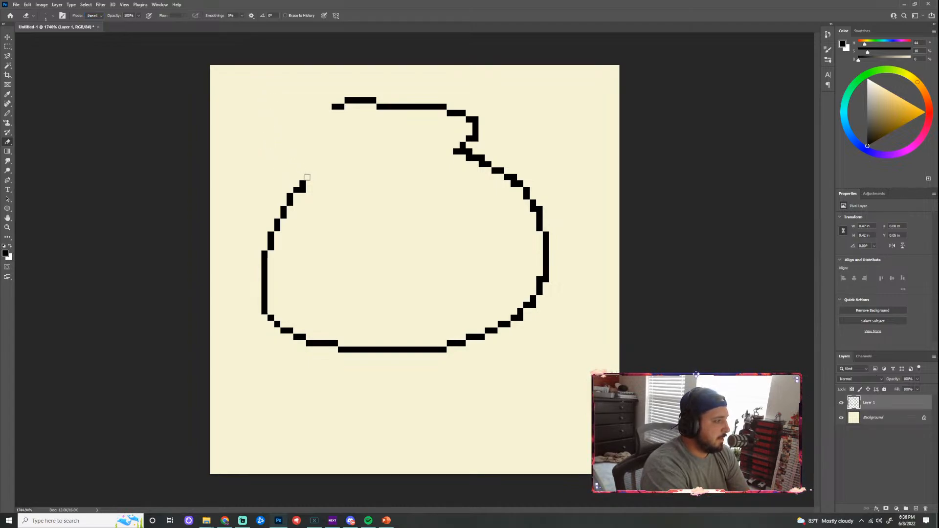
left_click_drag(327, 106, 335, 106)
left_click(477, 139)
left_click(461, 152)
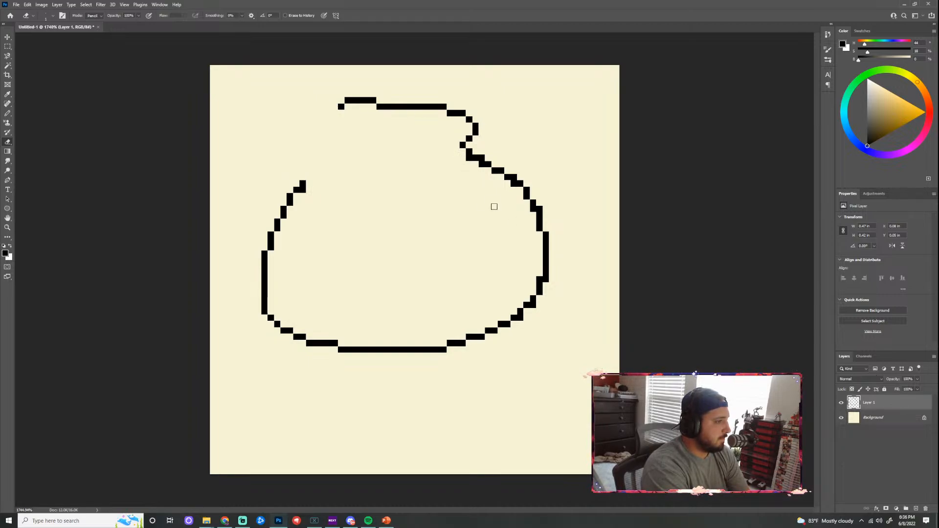
left_click(481, 159)
left_click(513, 183)
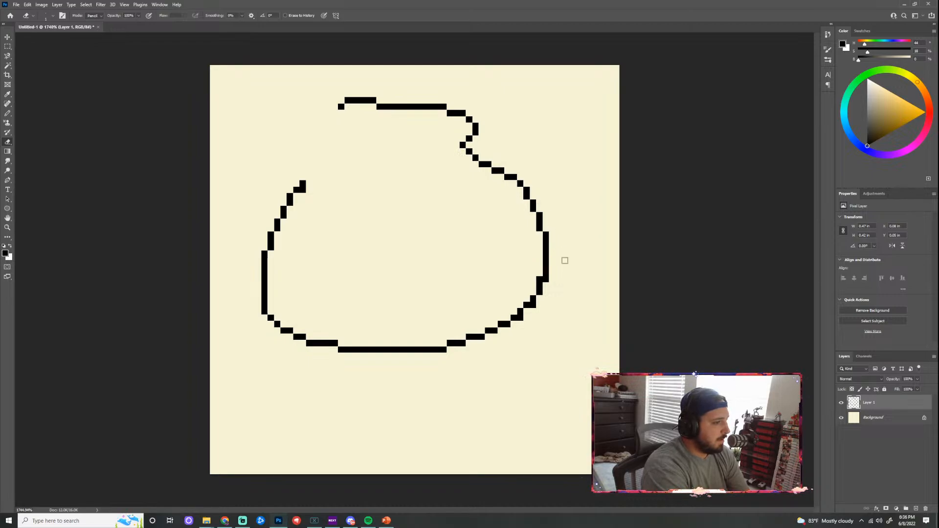
left_click(518, 317)
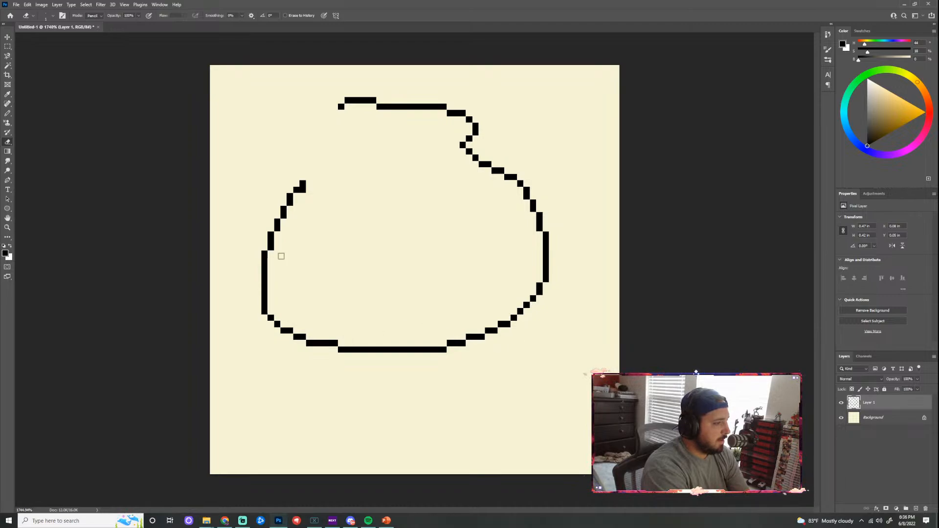
left_click(304, 189)
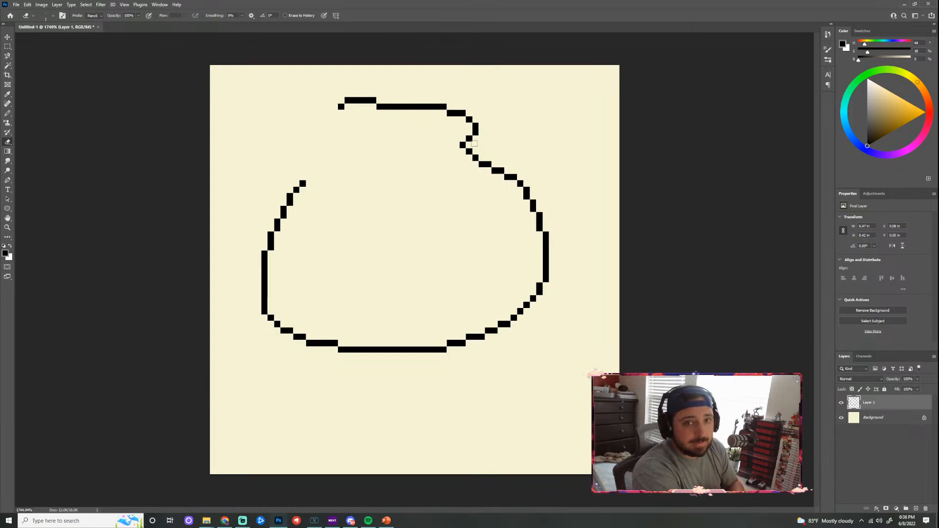
Erase the top line of the pot outline, and remove the rest of it with an enlarged eraser
mouse_move(341, 104)
left_mouse_down()
mouse_move(465, 101)
mouse_move(475, 126)
left_mouse_up()
key("bracketright")
key("bracketright")
key("bracketright")
key("bracketright")
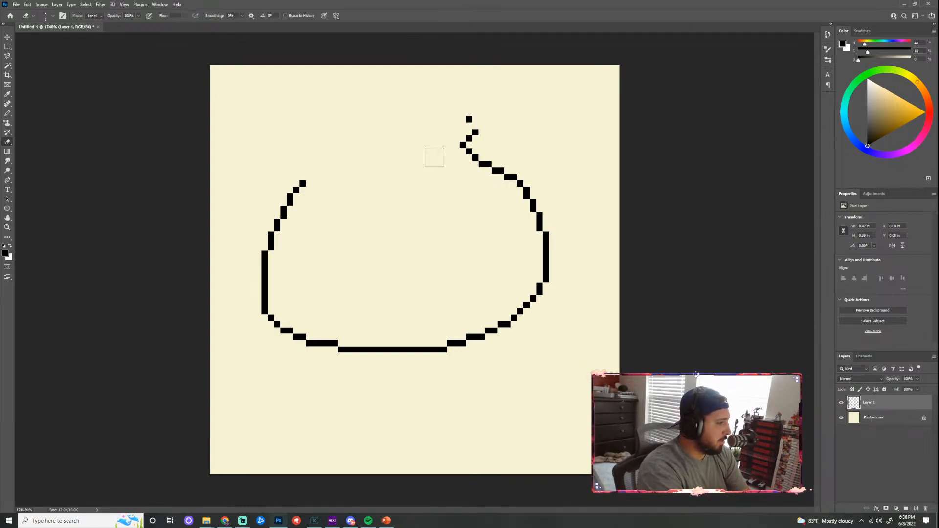
key("bracketleft")
key("bracketleft")
key("bracketleft")
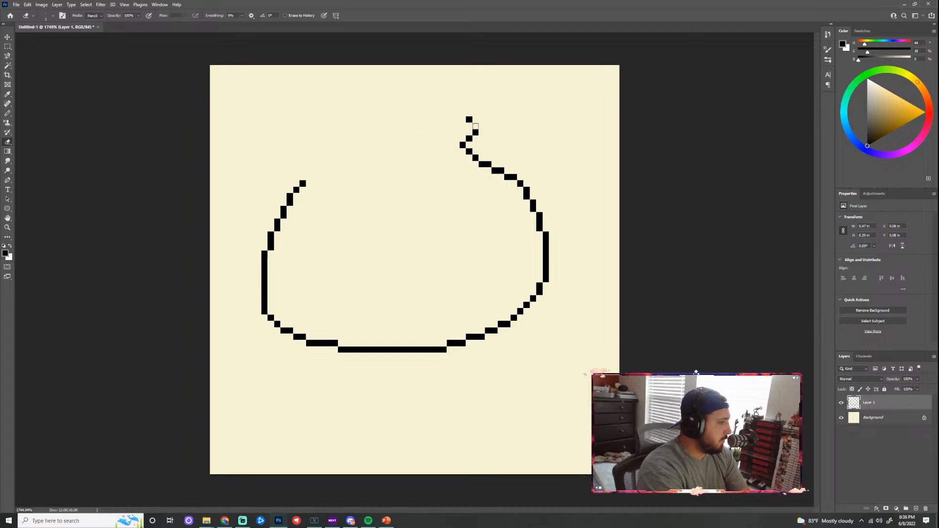
key("bracketright")
key("bracketright")
key("bracketright")
key("bracketright")
mouse_move(463, 111)
left_mouse_down()
mouse_move(484, 168)
mouse_move(553, 271)
mouse_move(384, 351)
mouse_move(289, 288)
mouse_move(299, 170)
mouse_move(279, 324)
left_mouse_up()
Try several freehand strokes with the Pencil tool on the empty layer, and undo each of them
key("b")
mouse_move(381, 74)
left_mouse_down()
mouse_move(262, 120)
mouse_move(468, 435)
mouse_move(543, 165)
mouse_move(378, 88)
left_mouse_up()
key("ctrl+z")
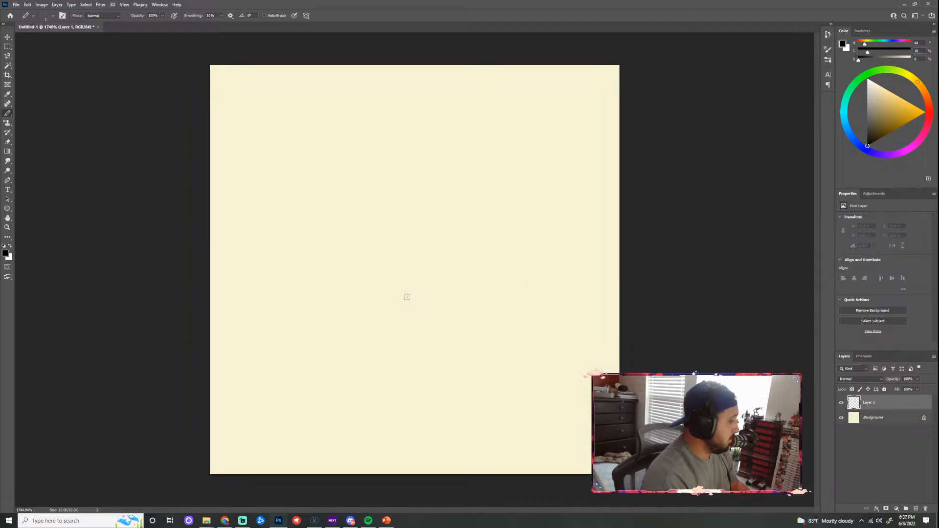
mouse_move(354, 184)
left_mouse_down()
mouse_move(324, 254)
mouse_move(575, 248)
mouse_move(416, 170)
left_mouse_up()
key("ctrl+z")
mouse_move(326, 130)
left_mouse_down()
mouse_move(235, 274)
mouse_move(348, 326)
mouse_move(526, 344)
mouse_move(577, 210)
mouse_move(482, 105)
mouse_move(350, 157)
left_mouse_up()
key("ctrl+z")
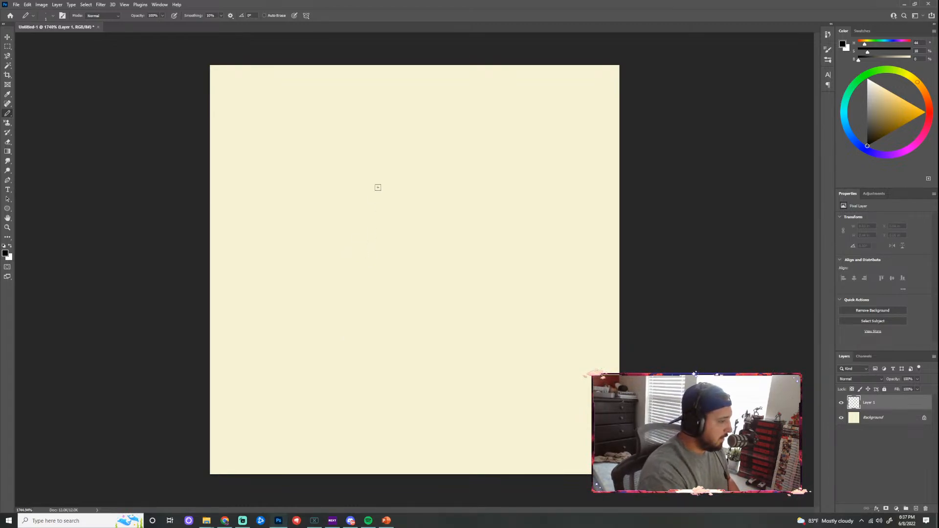
mouse_move(418, 189)
left_mouse_down()
mouse_move(411, 196)
mouse_move(432, 268)
mouse_move(486, 288)
left_mouse_up()
key("ctrl+z")
key("ctrl+z")
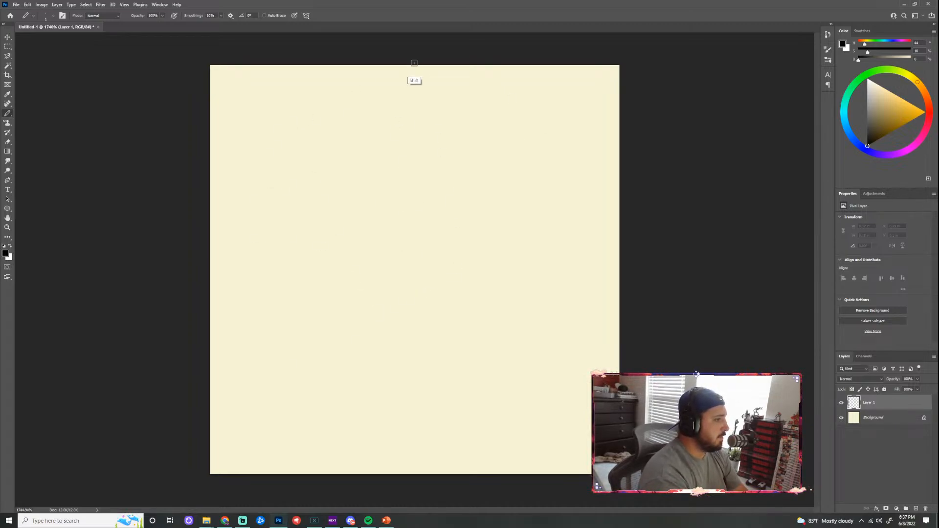
Draw a straight vertical and a straight horizontal pencil line across the canvas, dividing it into four quadrants
left_click_drag(413, 64, 398, 481)
left_click_drag(206, 292, 681, 308)
key("ctrl+z")
mouse_move(205, 290)
left_mouse_down()
mouse_move(422, 278)
mouse_move(753, 307)
left_mouse_up()
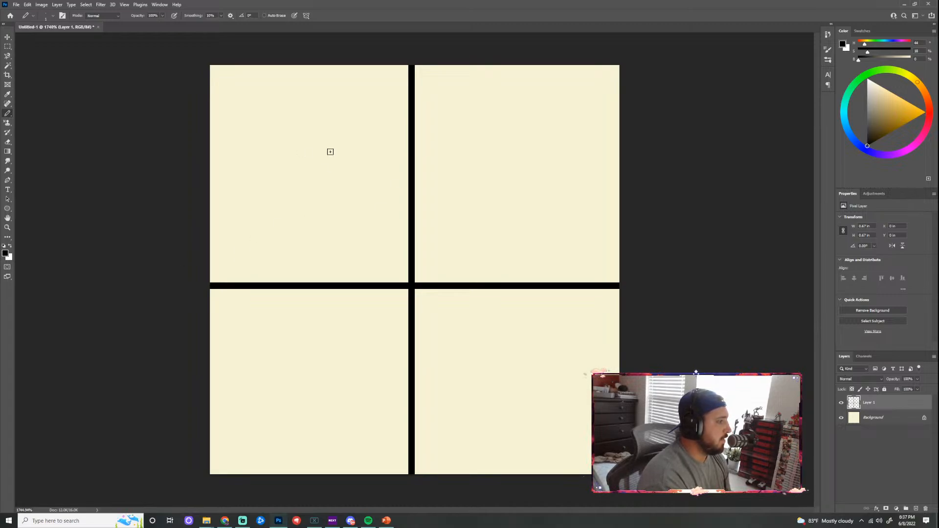
Draw small circles in the middle of the upper-right quadrant and across its dividing lines and outer edges
mouse_move(493, 183)
left_mouse_down()
mouse_move(487, 177)
mouse_move(509, 162)
mouse_move(499, 176)
left_mouse_up()
mouse_move(413, 240)
left_mouse_down()
mouse_move(439, 268)
mouse_move(412, 285)
mouse_move(411, 231)
mouse_move(391, 242)
mouse_move(387, 279)
mouse_move(406, 284)
left_mouse_up()
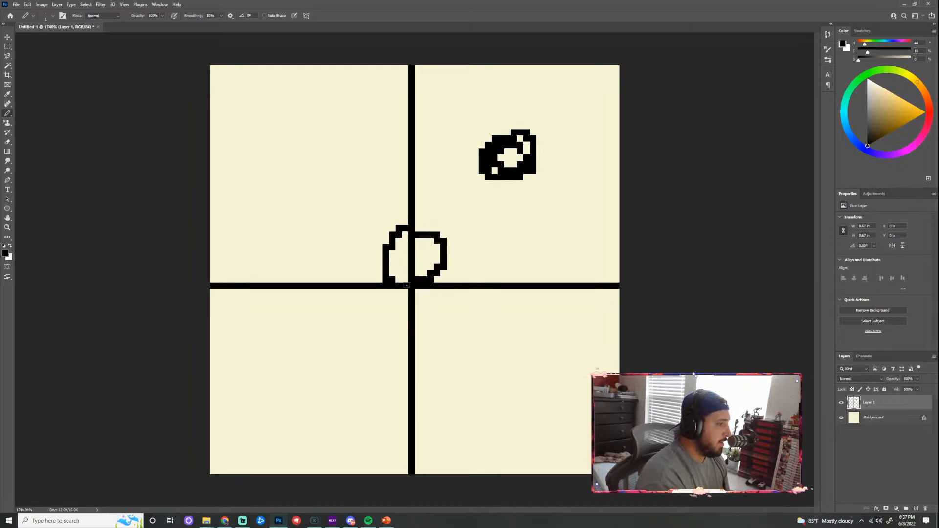
mouse_move(431, 138)
left_mouse_down()
mouse_move(392, 176)
mouse_move(444, 157)
mouse_move(429, 124)
left_mouse_up()
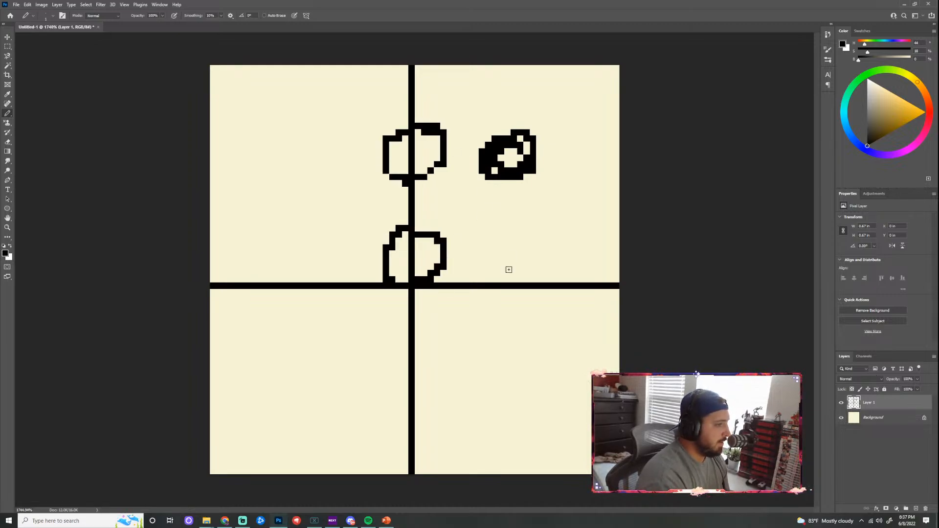
mouse_move(513, 266)
left_mouse_down()
mouse_move(537, 286)
mouse_move(519, 252)
left_mouse_up()
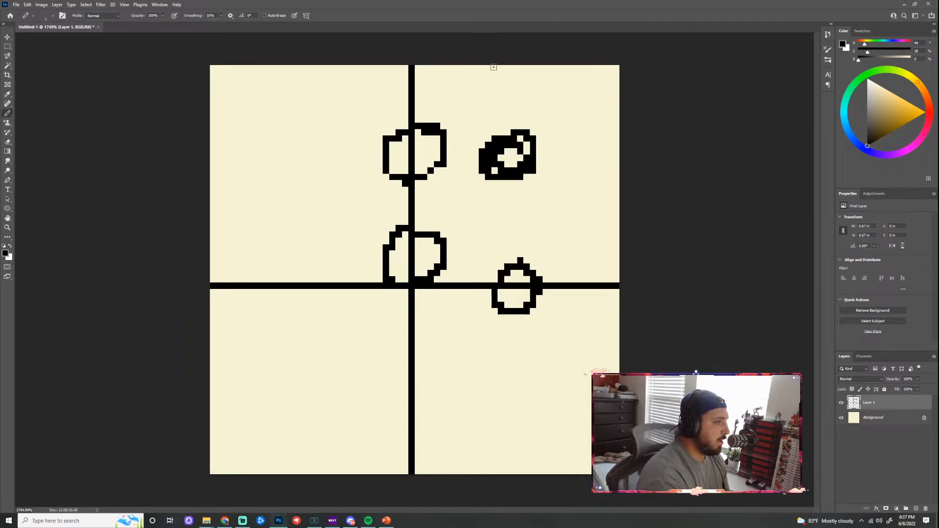
left_click_drag(494, 64, 565, 62)
mouse_move(629, 149)
left_mouse_down()
mouse_move(598, 165)
mouse_move(631, 198)
left_mouse_up()
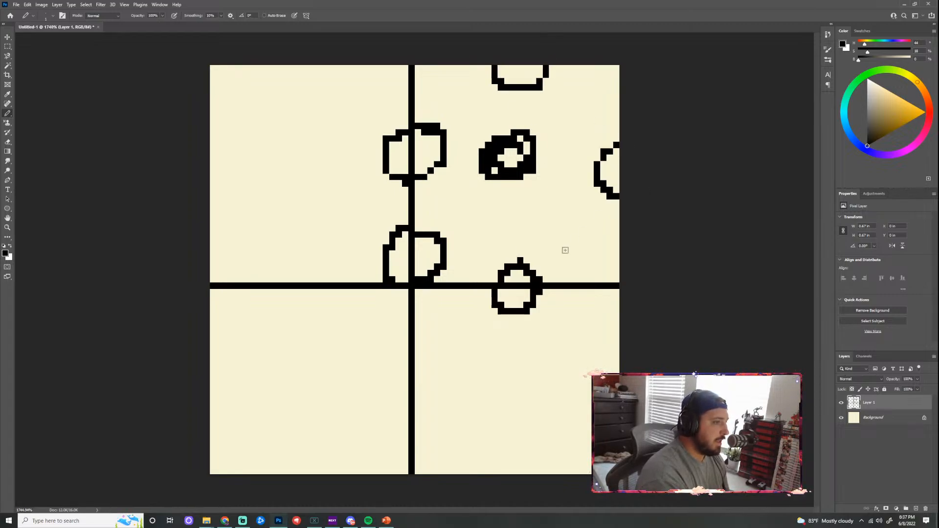
mouse_move(600, 259)
left_mouse_down()
mouse_move(576, 291)
mouse_move(586, 308)
mouse_move(625, 283)
mouse_move(610, 267)
mouse_move(627, 257)
left_mouse_up()
Add a large rounded shape across the top of the vertical line, smaller ones in the upper-right quadrant, and one at the canvas's left edge
mouse_move(382, 61)
left_mouse_down()
mouse_move(433, 107)
mouse_move(473, 60)
left_mouse_up()
mouse_move(463, 208)
left_mouse_down()
mouse_move(479, 220)
mouse_move(489, 200)
left_mouse_up()
left_click_drag(553, 245, 566, 220)
mouse_move(586, 90)
left_mouse_down()
mouse_move(604, 107)
mouse_move(581, 87)
left_mouse_up()
left_click_drag(514, 203, 510, 204)
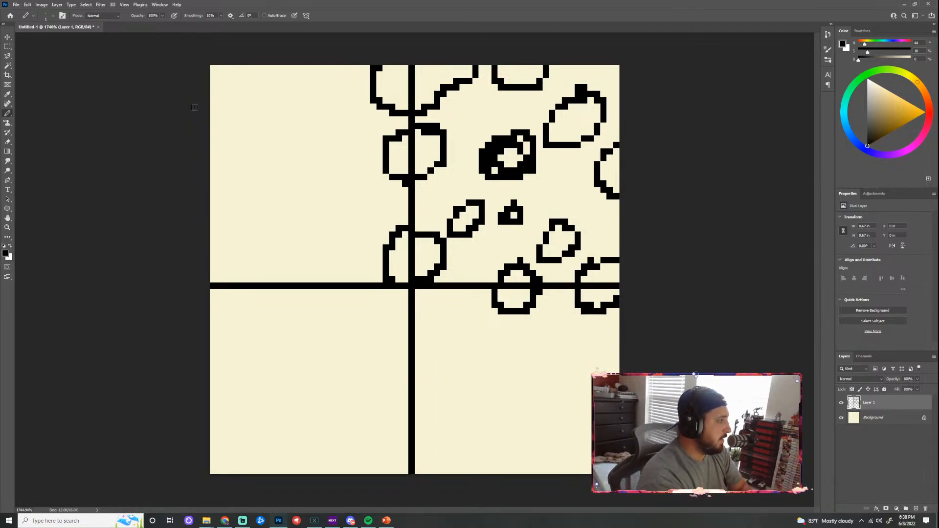
mouse_move(211, 110)
left_mouse_down()
mouse_move(216, 147)
mouse_move(200, 172)
left_mouse_up()
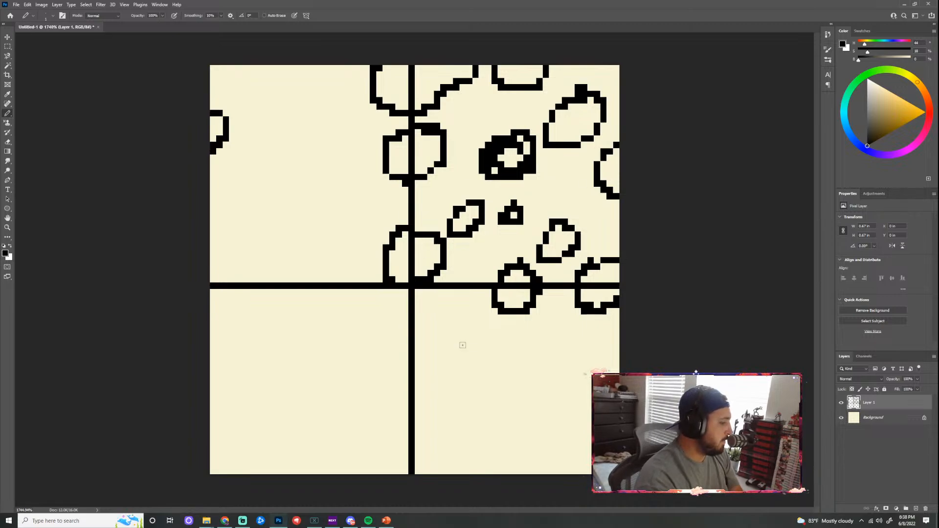
Undo all the circles and both dividing lines, back to the empty layer
key("ctrl+z")
key("ctrl+z")
key("ctrl+z")
key("ctrl+z")
key("ctrl+z")
key("ctrl+z")
key("ctrl+z")
key("ctrl+z")
key("ctrl+z")
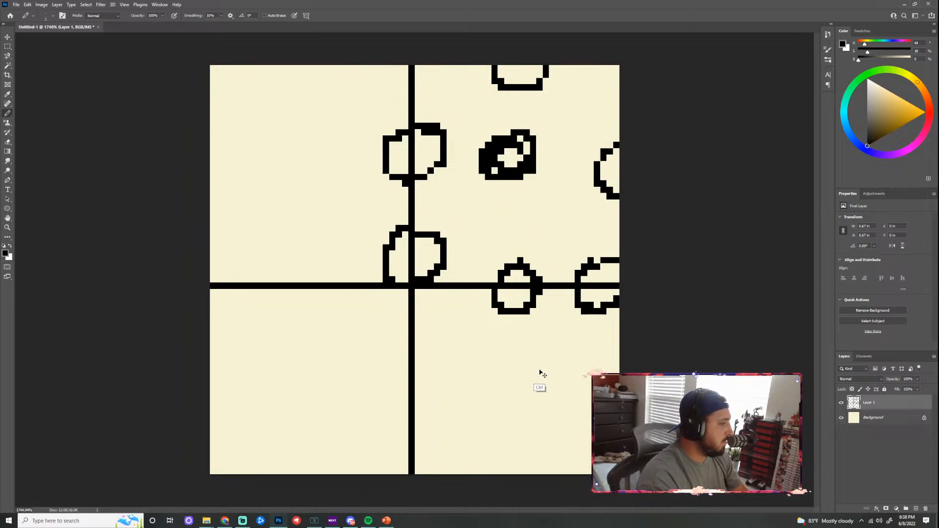
key("ctrl+z")
key("ctrl+z")
key("ctrl+z")
key("ctrl+z")
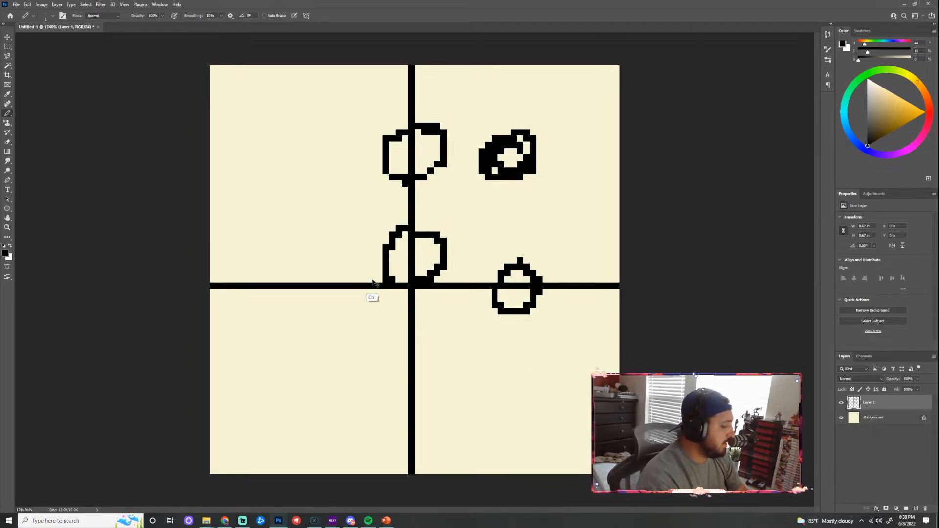
key("ctrl+z")
key("ctrl+z")
key("ctrl+z")
key("ctrl+z")
key("ctrl+z")
key("ctrl+z")
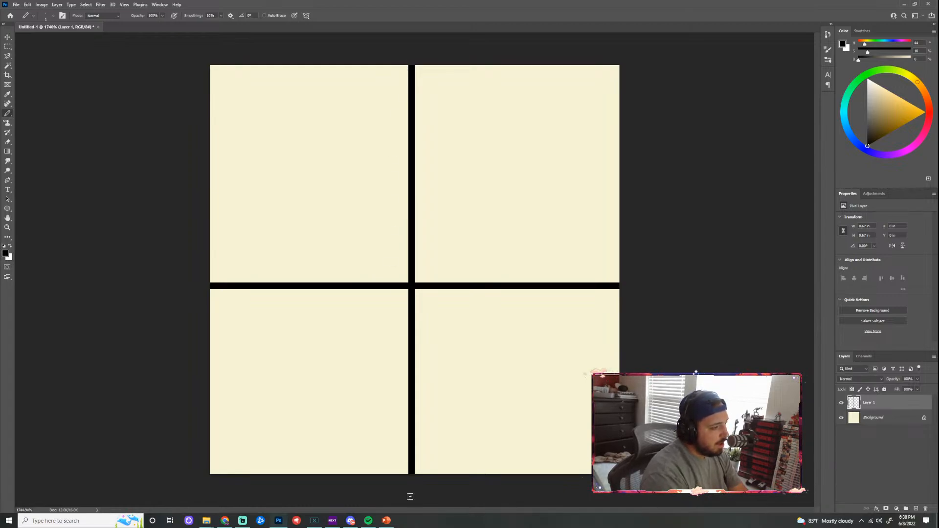
key("ctrl+z")
key("ctrl+z")
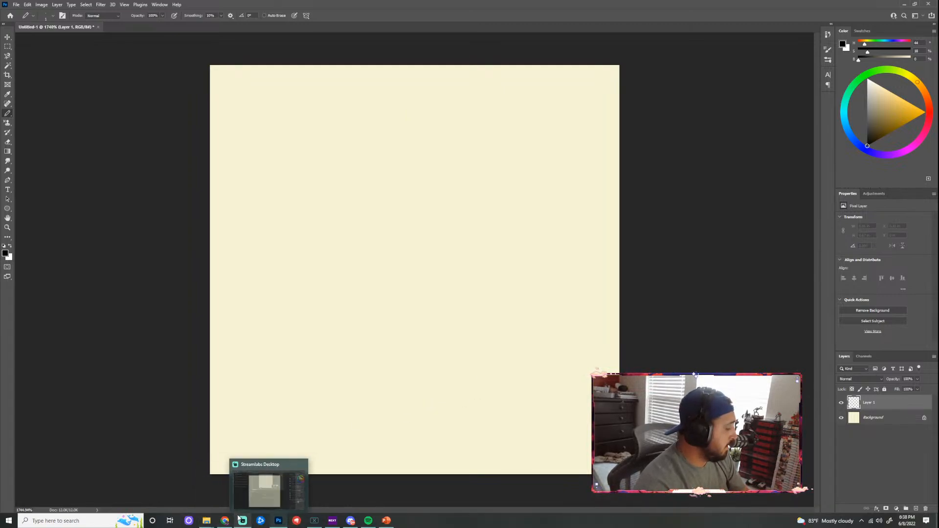
Switch to Chrome, view the tile texture examples on the assignment page, and open a new browser tab
mouse_move(216, 525)
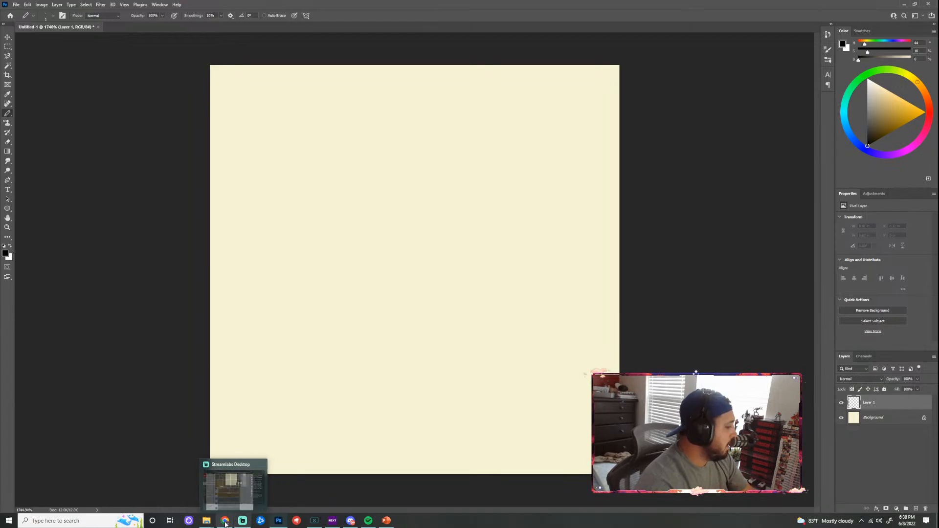
left_click(225, 522)
scroll(428, 342, "up", 3)
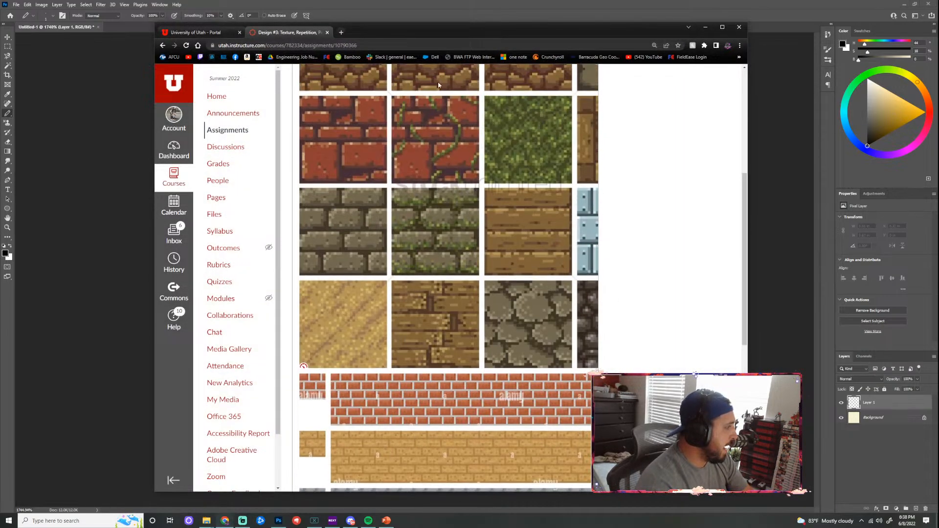
left_click(340, 32)
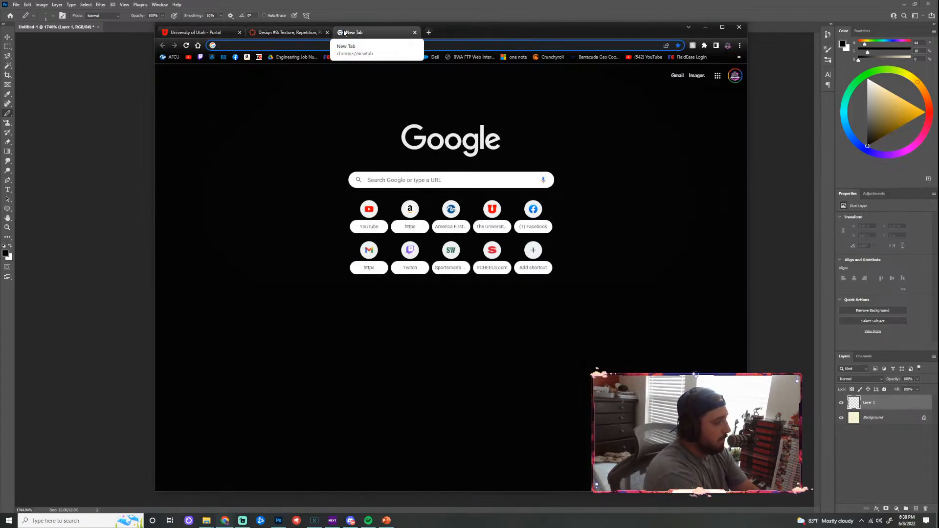
Search Google for "bad texture seam" and show the image results
type("bad texture seem")
key("Return")
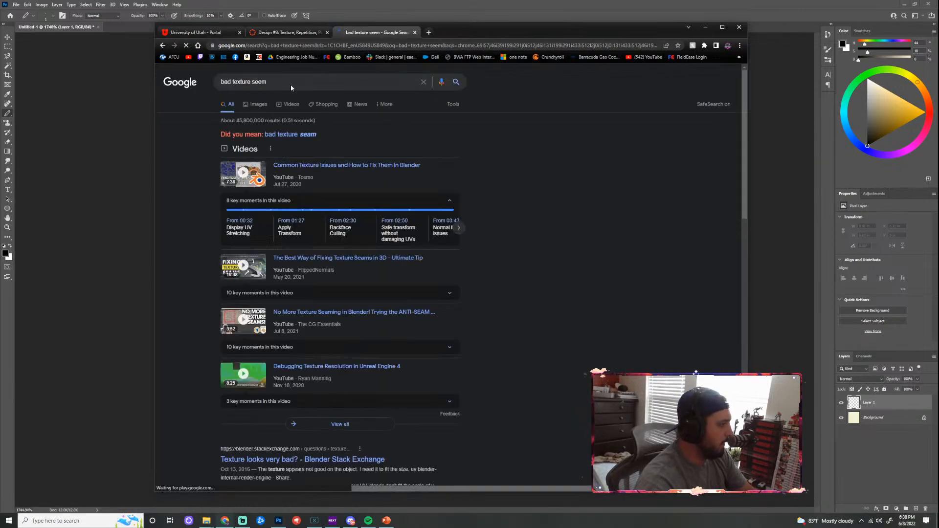
left_click(307, 135)
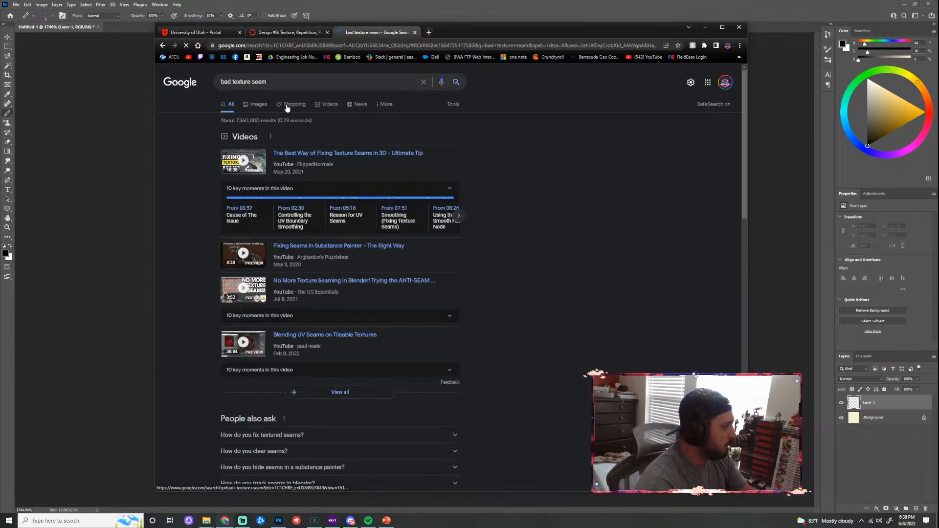
left_click(257, 105)
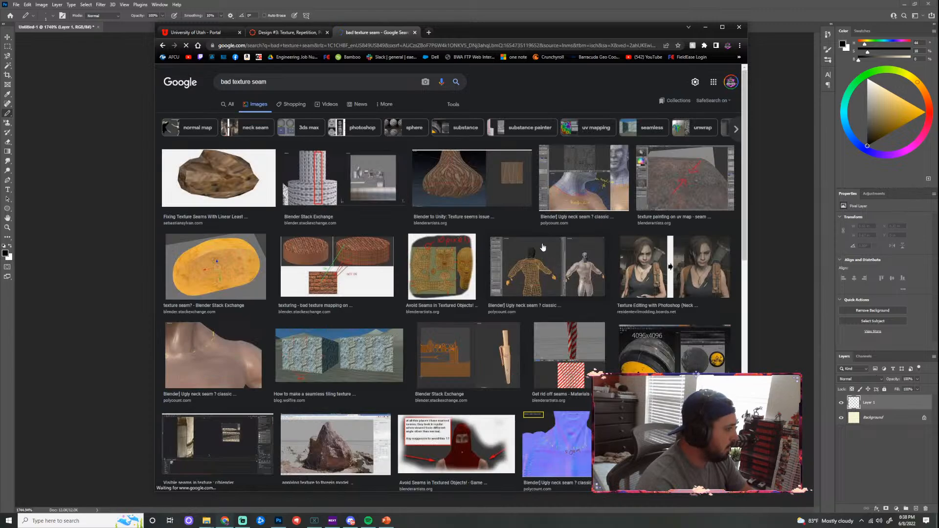
Open the Blender to Unity tree-trunk seam result, enlarge the post's picture to examine the marked seams, and return to Photoshop
left_click(445, 189)
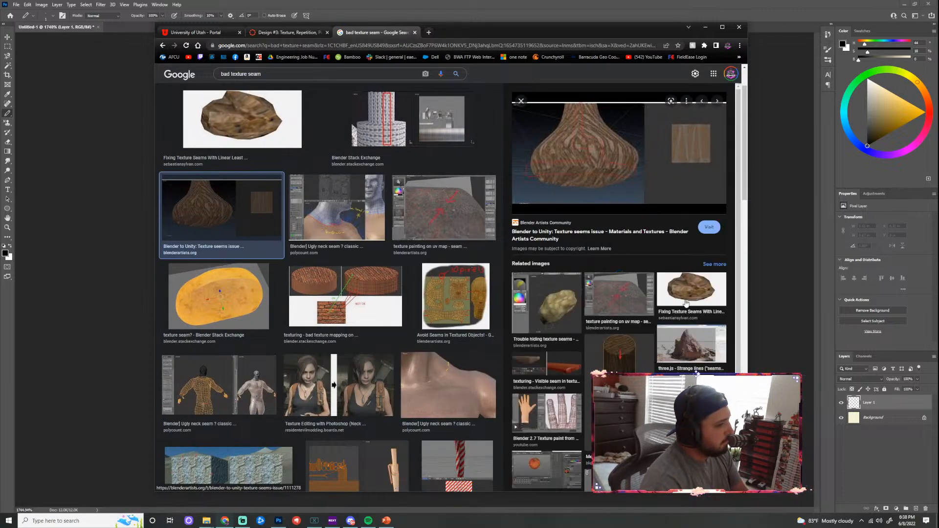
left_click(605, 178)
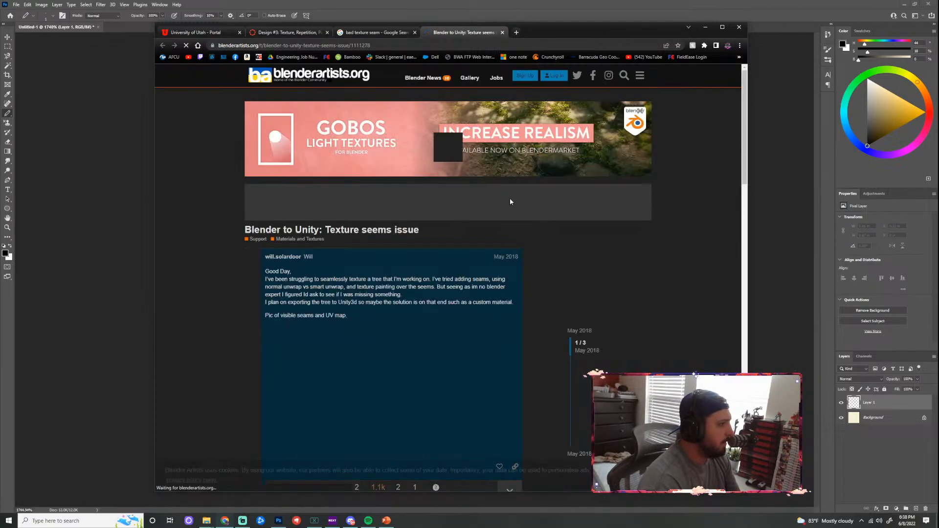
scroll(468, 255, "down", 6)
left_click(360, 244)
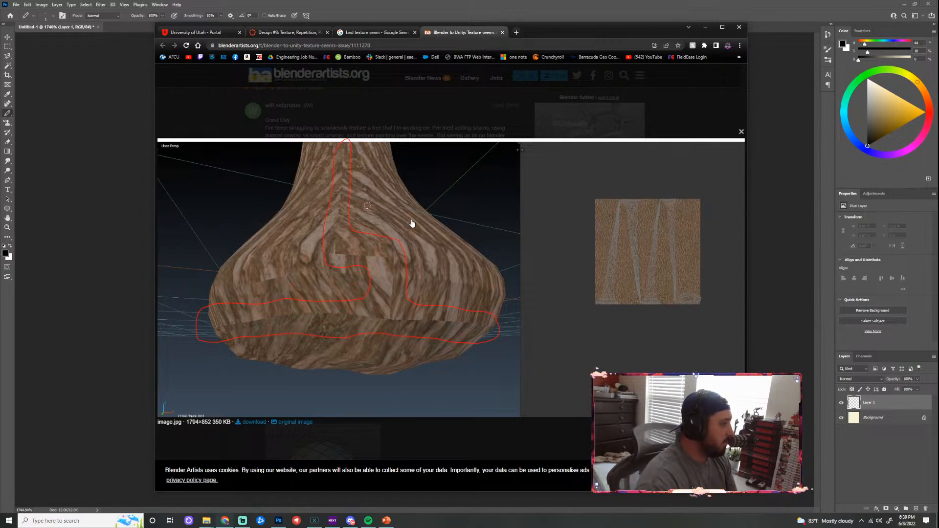
left_click(715, 27)
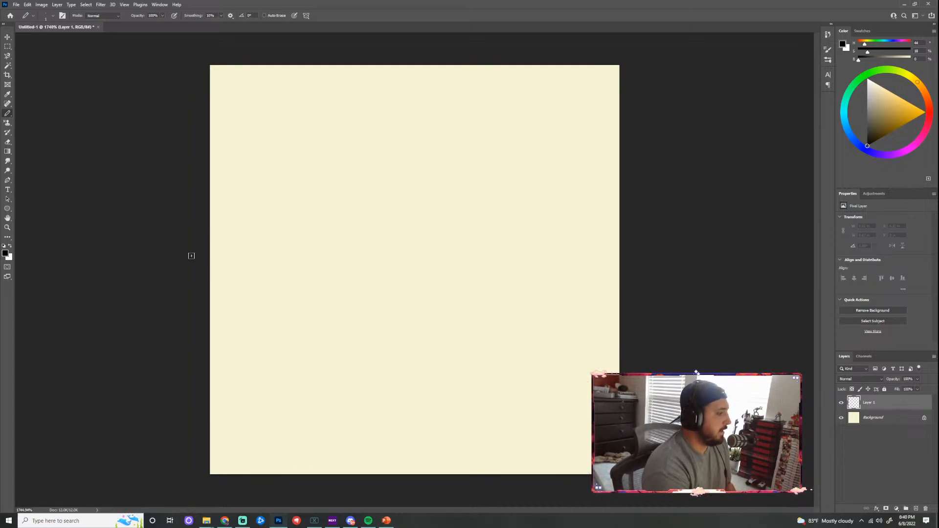
Draw a large half circle against the canvas's left edge, undoing and redrawing it until it is bigger and rounder
mouse_move(207, 257)
left_mouse_down()
mouse_move(254, 272)
mouse_move(276, 346)
mouse_move(239, 391)
mouse_move(186, 384)
left_mouse_up()
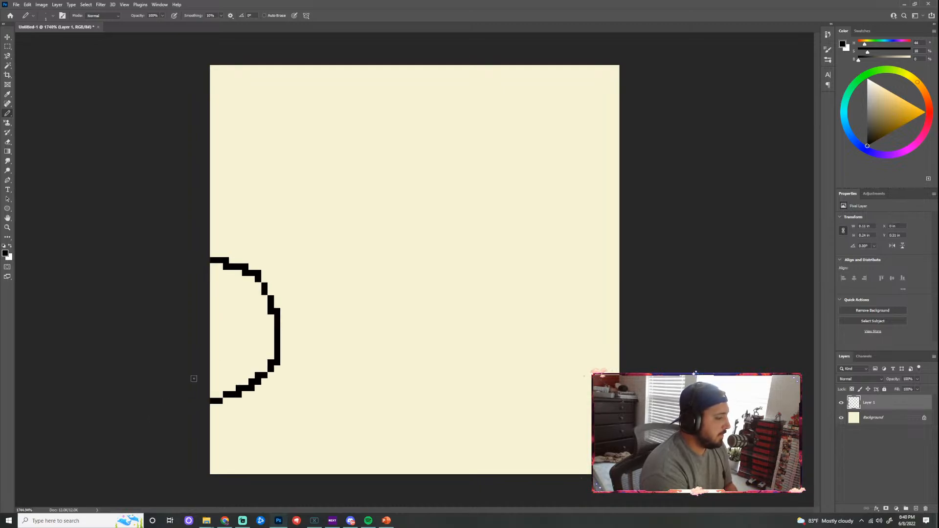
key("ctrl+z")
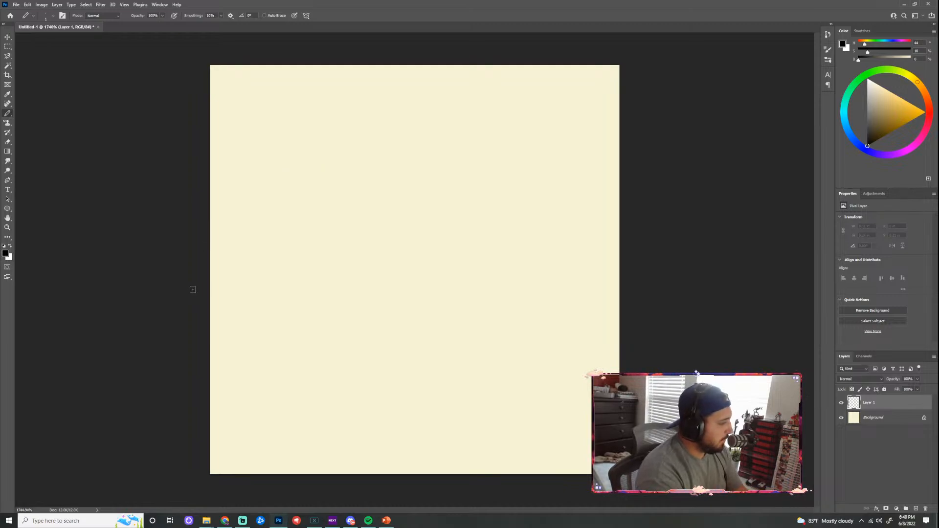
mouse_move(190, 193)
left_mouse_down()
mouse_move(275, 231)
mouse_move(248, 343)
mouse_move(109, 387)
left_mouse_up()
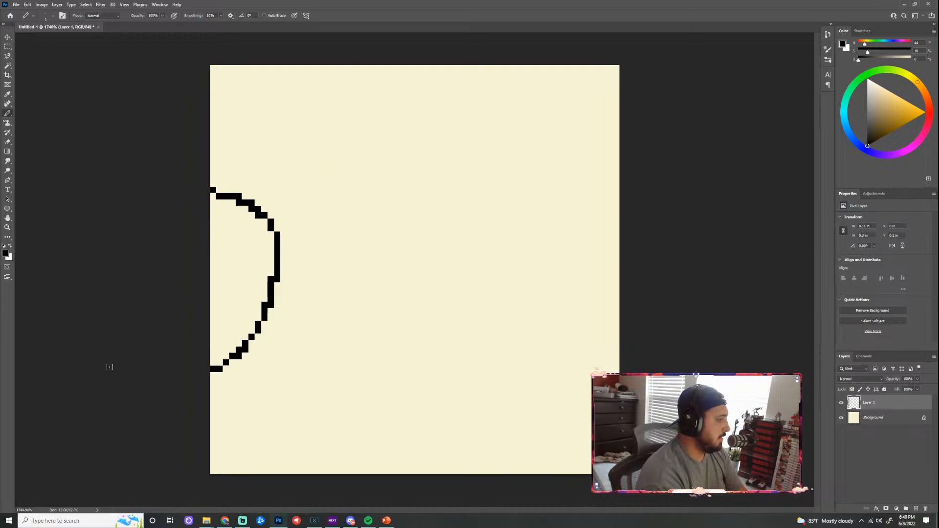
key("ctrl+z")
mouse_move(195, 170)
left_mouse_down()
mouse_move(319, 303)
mouse_move(197, 388)
mouse_move(121, 378)
left_mouse_up()
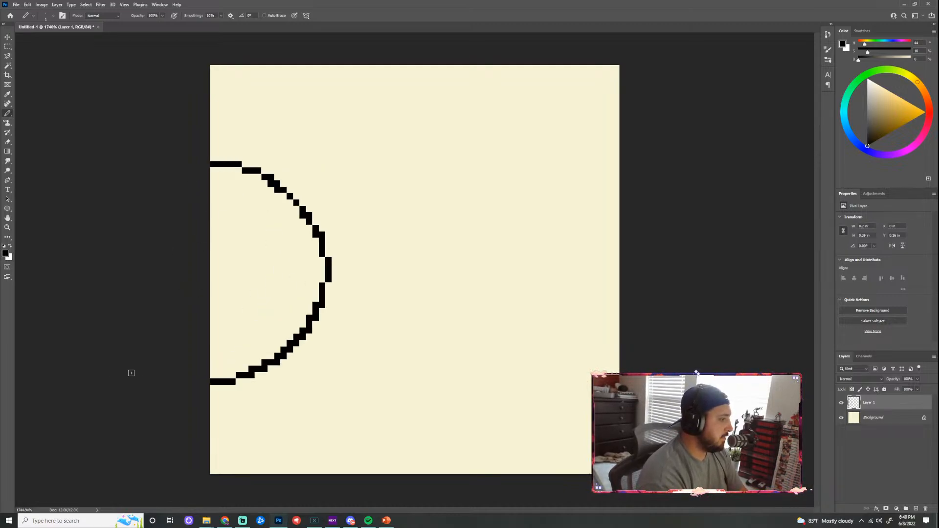
Draw large outlines cut off by the canvas edges: an arch at the bottom, a curve from top to right edge, and a half round at the top
mouse_move(334, 485)
left_mouse_down()
mouse_move(351, 368)
mouse_move(481, 315)
mouse_move(543, 345)
mouse_move(556, 417)
mouse_move(542, 496)
left_mouse_up()
mouse_move(379, 113)
left_mouse_down()
mouse_move(360, 163)
mouse_move(378, 216)
mouse_move(449, 243)
mouse_move(525, 243)
mouse_move(575, 281)
mouse_move(658, 293)
left_mouse_up()
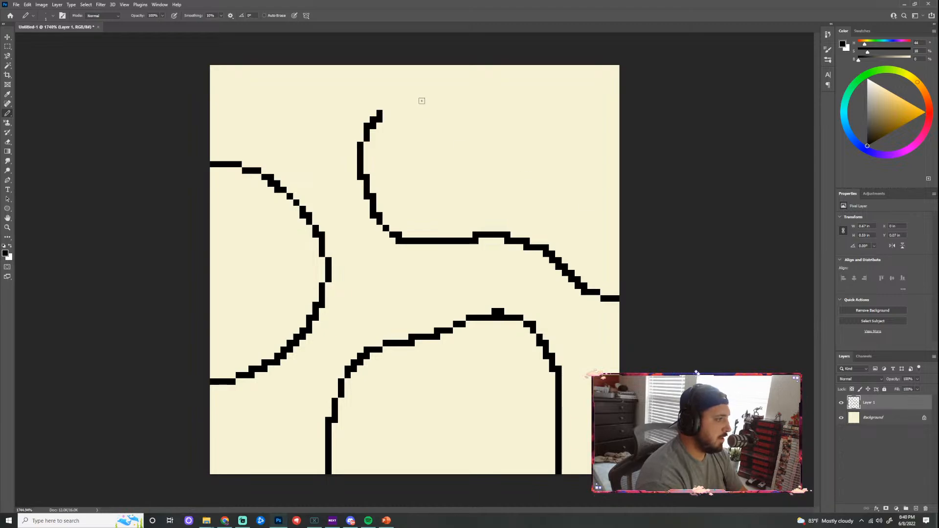
mouse_move(381, 112)
left_mouse_down()
mouse_move(464, 86)
mouse_move(515, 60)
left_mouse_up()
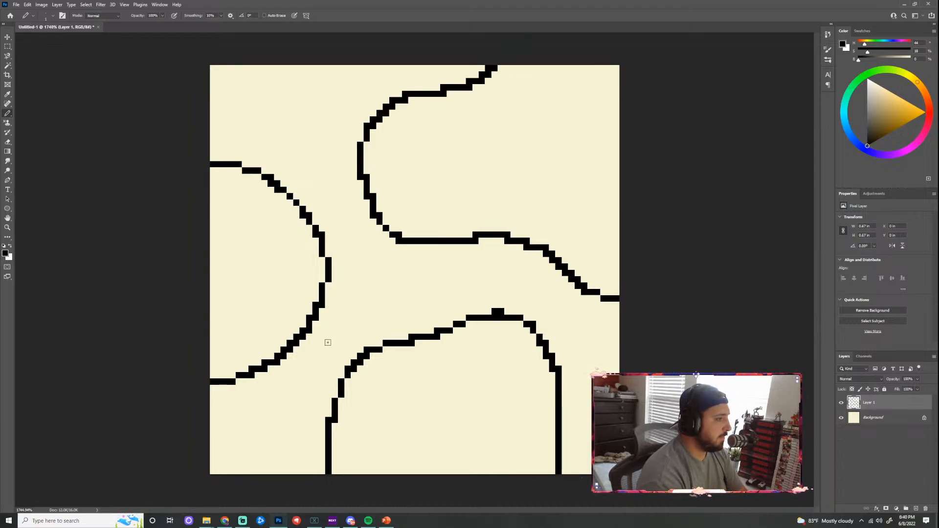
mouse_move(238, 66)
left_mouse_down()
mouse_move(294, 108)
mouse_move(385, 58)
left_mouse_up()
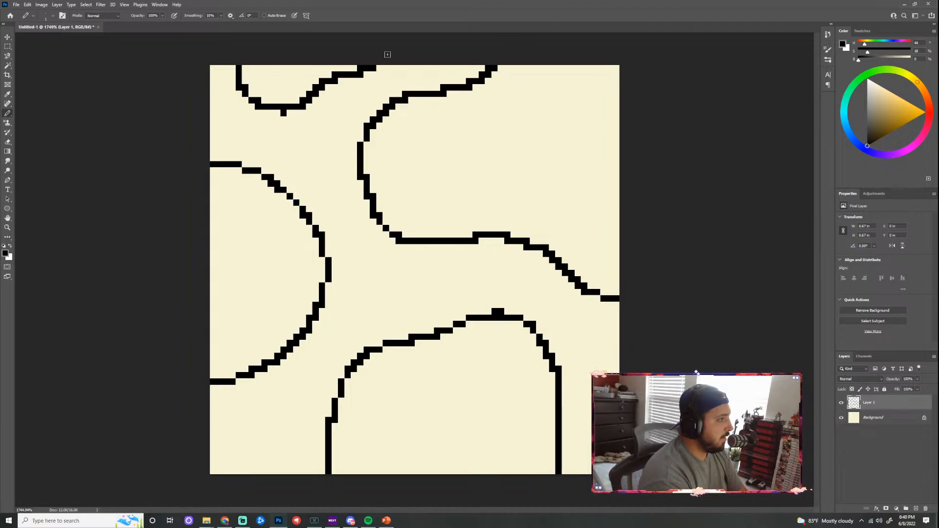
key("ctrl+z")
mouse_move(234, 69)
left_mouse_down()
mouse_move(298, 113)
mouse_move(371, 63)
left_mouse_up()
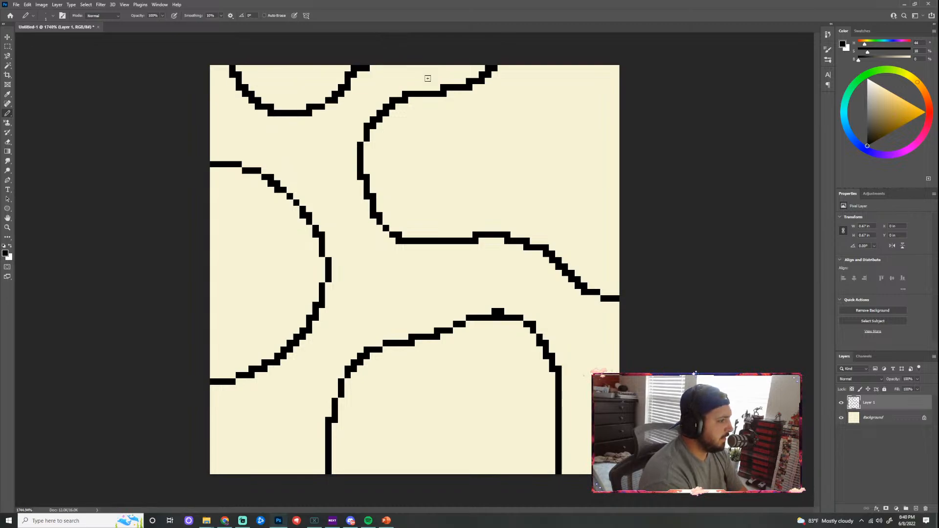
Draw a small outline cut off by the lower right canvas edge and a small pebble in the central gap
mouse_move(603, 333)
left_mouse_down()
mouse_move(584, 409)
mouse_move(611, 433)
left_mouse_up()
key("ctrl+z")
left_click_drag(606, 368, 618, 369)
mouse_move(365, 265)
left_mouse_down()
mouse_move(367, 319)
mouse_move(372, 251)
left_mouse_up()
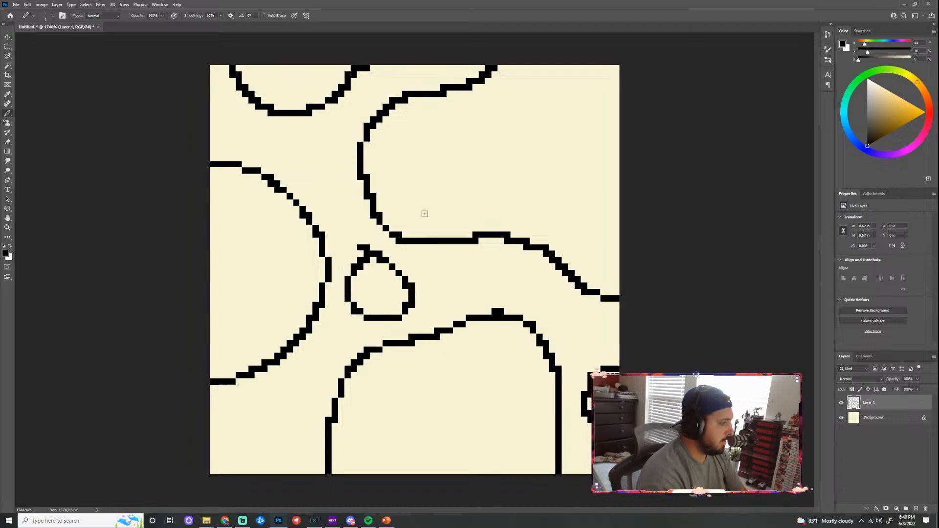
Add small pebble outlines in the remaining gaps between the large shapes
mouse_move(238, 130)
left_mouse_down()
mouse_move(238, 162)
mouse_move(242, 127)
left_mouse_up()
key("ctrl+z")
mouse_move(297, 138)
left_mouse_down()
mouse_move(322, 183)
mouse_move(298, 139)
mouse_move(283, 157)
mouse_move(316, 138)
left_mouse_up()
key("ctrl+z")
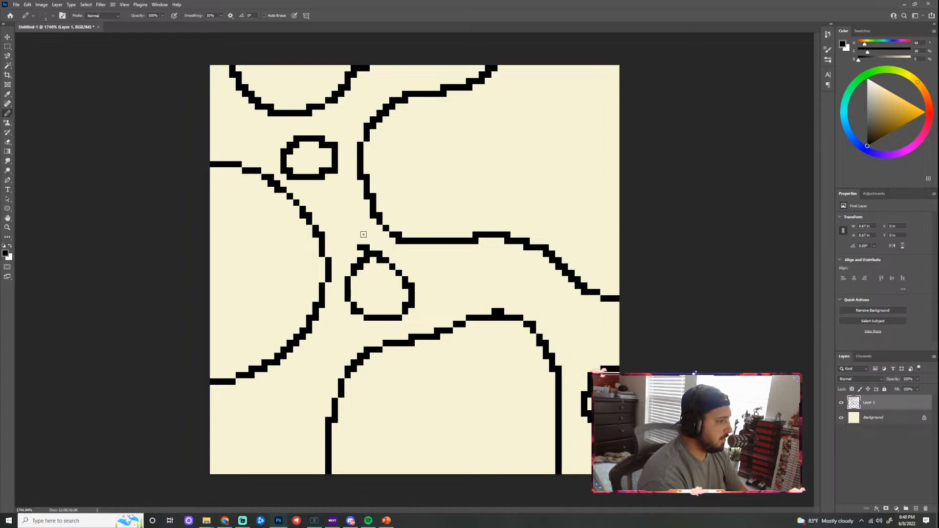
mouse_move(509, 265)
left_mouse_down()
mouse_move(496, 261)
mouse_move(514, 261)
left_mouse_up()
left_click_drag(444, 296, 443, 285)
left_click_drag(345, 198, 337, 232)
mouse_move(385, 73)
left_mouse_down()
mouse_move(393, 89)
mouse_move(410, 66)
left_mouse_up()
mouse_move(283, 387)
left_mouse_down()
mouse_move(250, 441)
mouse_move(300, 393)
left_mouse_up()
Undo all the pebbles and large outlines, back to the empty layer
key("ctrl+z")
key("ctrl+z")
key("ctrl+z")
key("ctrl+z")
key("ctrl+z")
key("ctrl+z")
key("ctrl+z")
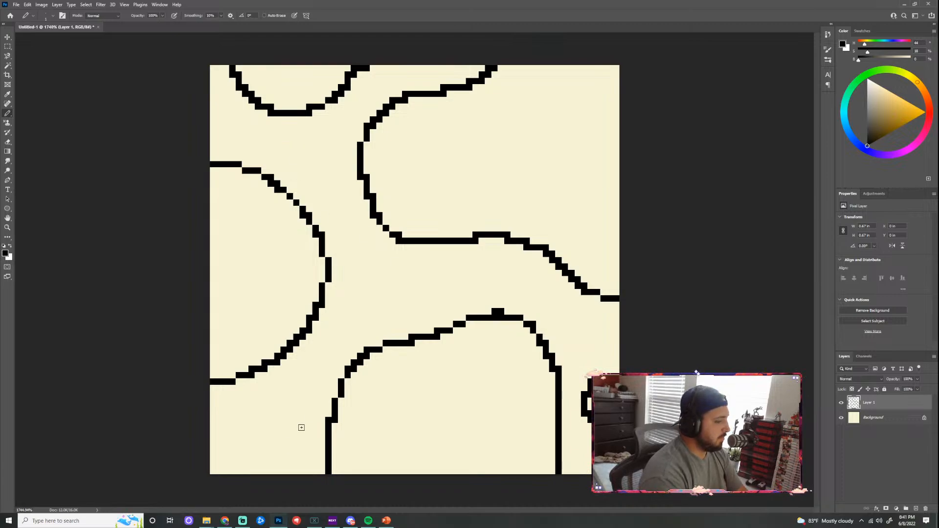
key("ctrl+z")
key("ctrl+z")
key("ctrl+z")
key("ctrl+z")
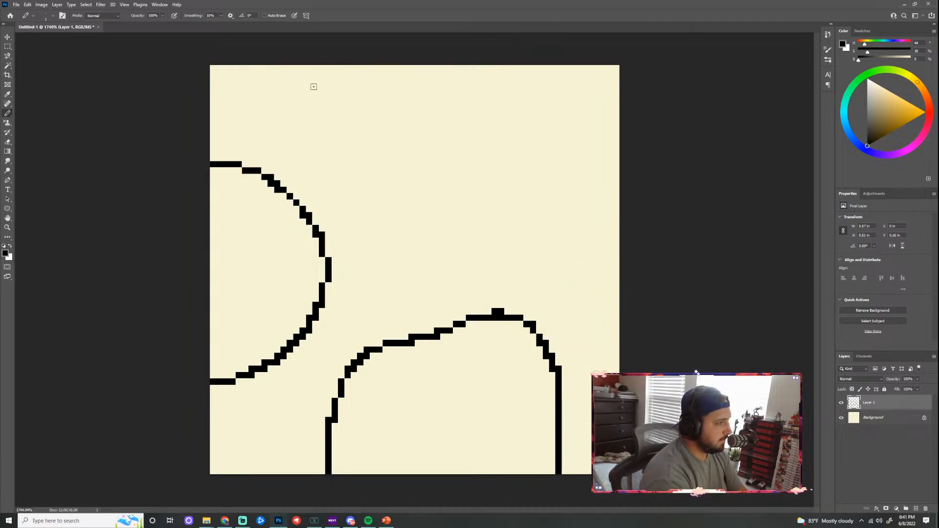
key("ctrl+z")
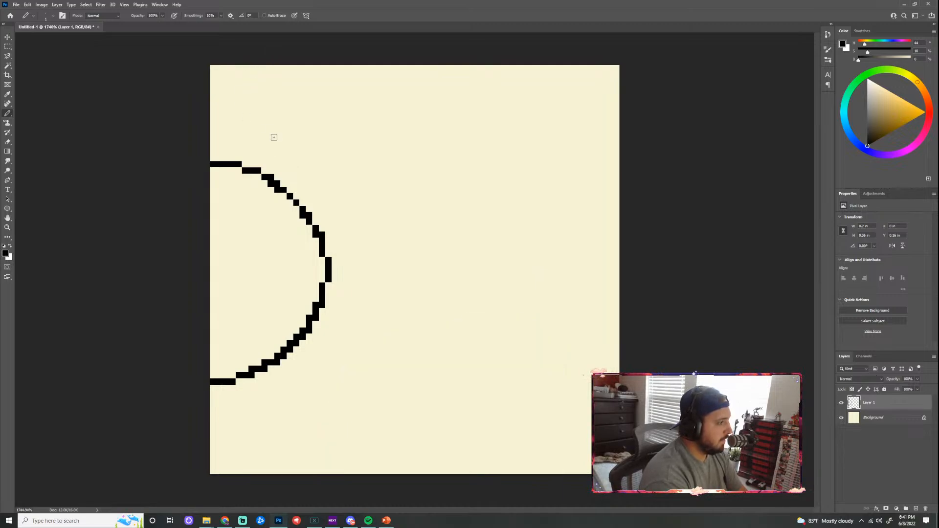
key("ctrl+z")
Draw rounded stone outlines cut off by the canvas's lower-left corner, bottom edge, lower right edge and upper-right corner
mouse_move(212, 387)
left_mouse_down()
mouse_move(308, 431)
mouse_move(315, 482)
left_mouse_up()
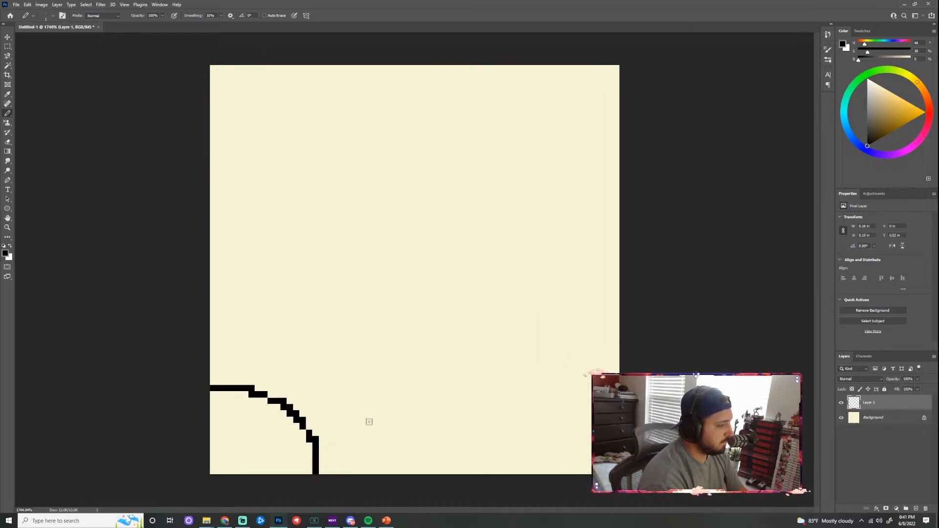
mouse_move(407, 476)
left_mouse_down()
mouse_move(412, 418)
mouse_move(448, 380)
mouse_move(494, 387)
mouse_move(516, 412)
mouse_move(528, 482)
left_mouse_up()
mouse_move(624, 263)
left_mouse_down()
mouse_move(578, 280)
mouse_move(544, 357)
mouse_move(559, 427)
mouse_move(592, 470)
left_mouse_up()
mouse_move(499, 66)
left_mouse_down()
mouse_move(476, 142)
mouse_move(514, 171)
mouse_move(571, 172)
mouse_move(648, 141)
left_mouse_up()
key("ctrl+z")
mouse_move(461, 67)
left_mouse_down()
mouse_move(499, 168)
mouse_move(564, 182)
mouse_move(646, 175)
mouse_move(680, 150)
left_mouse_up()
Draw a large stone in the middle, a smaller one below it, an oval at upper left, and outlines at the upper-left corner and left edge
mouse_move(443, 188)
left_mouse_down()
mouse_move(402, 242)
mouse_move(440, 309)
mouse_move(524, 282)
mouse_move(524, 221)
mouse_move(443, 186)
left_mouse_up()
mouse_move(348, 310)
left_mouse_down()
mouse_move(321, 346)
mouse_move(388, 359)
mouse_move(352, 308)
left_mouse_up()
mouse_move(237, 152)
left_mouse_down()
mouse_move(228, 159)
mouse_move(274, 223)
mouse_move(353, 214)
mouse_move(241, 148)
mouse_move(306, 111)
mouse_move(329, 61)
left_mouse_up()
mouse_move(207, 263)
left_mouse_down()
mouse_move(239, 267)
mouse_move(251, 286)
mouse_move(248, 341)
mouse_move(193, 355)
left_mouse_up()
Add small stones near the top, right, left and bottom gaps, and fill a stray pixel on the left one's outline
mouse_move(379, 93)
left_mouse_down()
mouse_move(401, 160)
mouse_move(460, 115)
mouse_move(376, 96)
mouse_move(440, 149)
mouse_move(371, 81)
left_mouse_up()
key("ctrl+z")
mouse_move(502, 326)
left_mouse_down()
mouse_move(492, 344)
mouse_move(510, 362)
mouse_move(531, 340)
mouse_move(504, 324)
left_mouse_up()
mouse_move(295, 270)
left_mouse_down()
mouse_move(312, 303)
mouse_move(297, 266)
left_mouse_up()
mouse_move(379, 431)
left_mouse_down()
mouse_move(345, 443)
mouse_move(359, 464)
mouse_move(390, 441)
mouse_move(382, 420)
left_mouse_up()
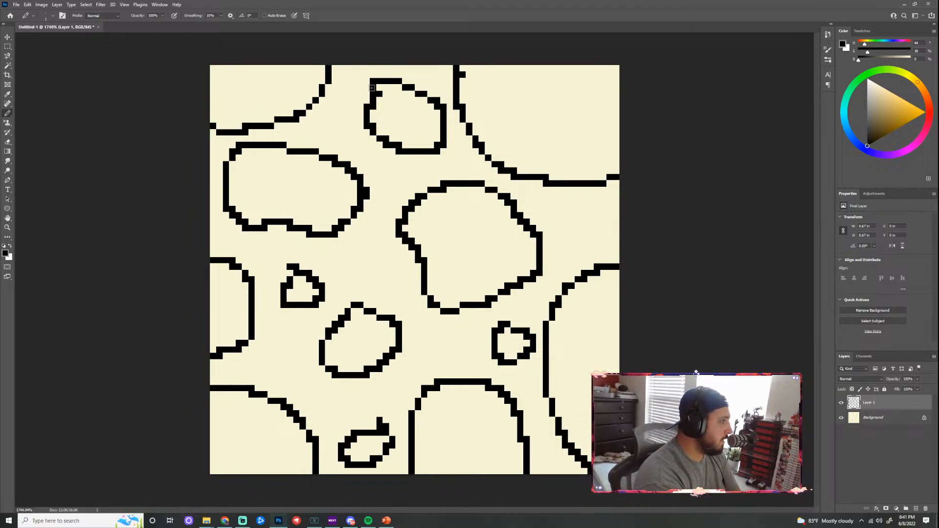
left_click(290, 273)
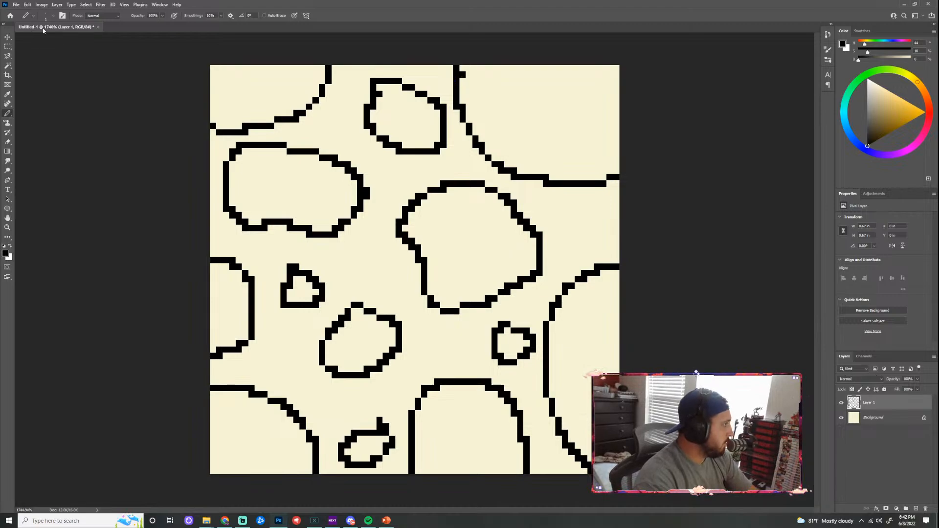
Define the stone drawing as a pattern named "really bad"
left_click(28, 4)
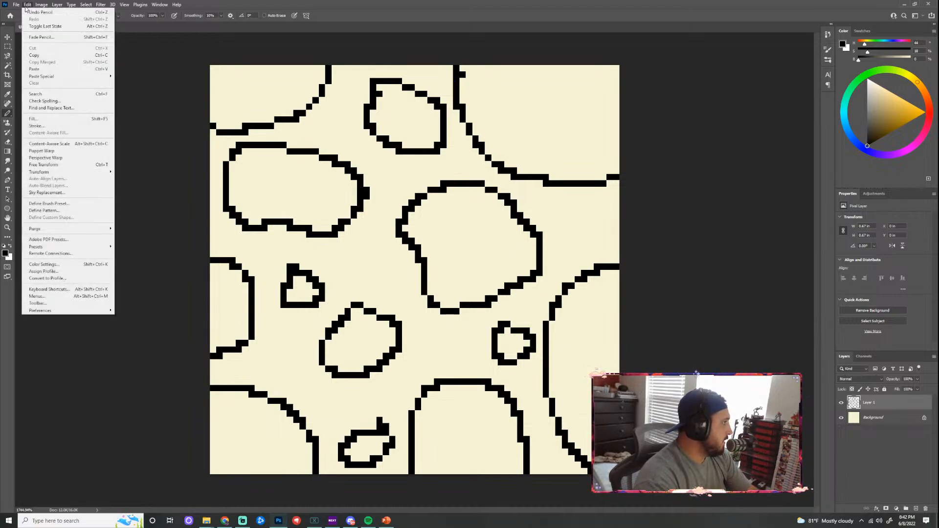
left_click(70, 211)
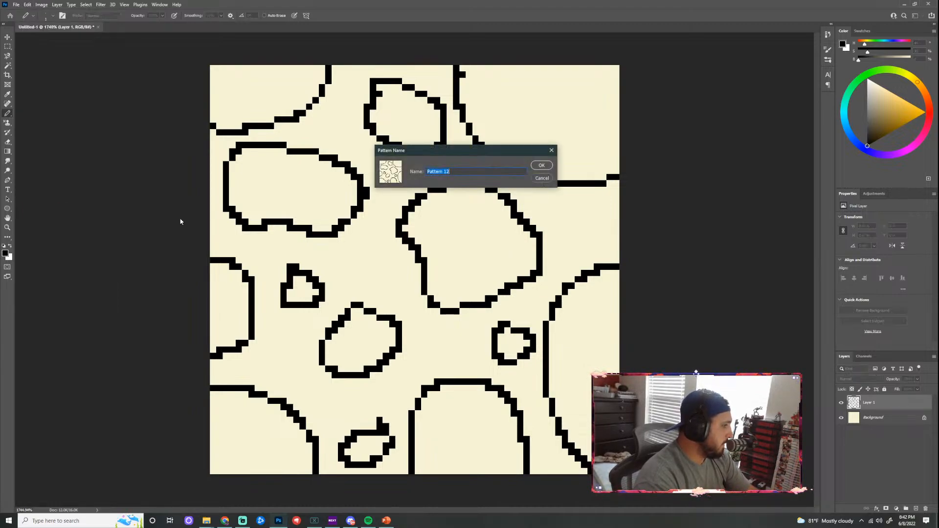
type("really")
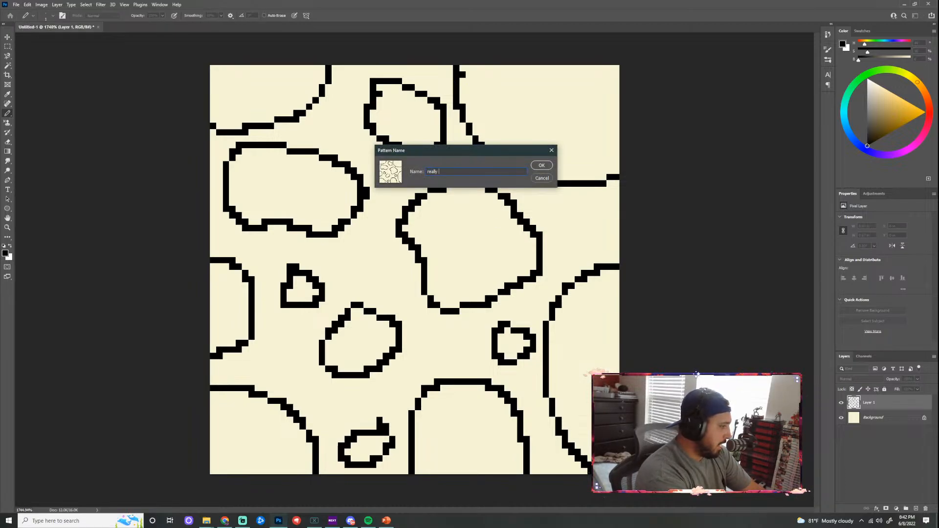
type(" bad")
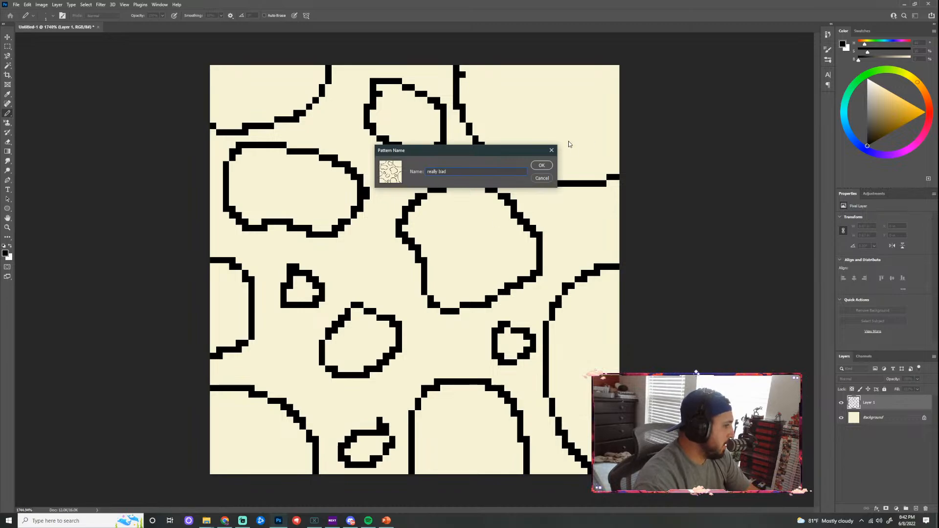
left_click(541, 166)
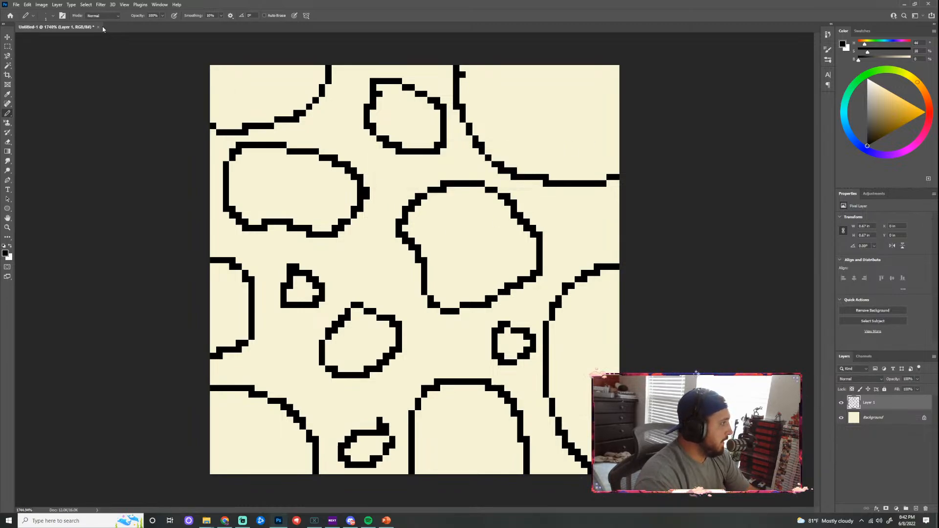
Create a new 512 x 512 pixel document at 96 pixels per inch with the cream background
left_click(16, 4)
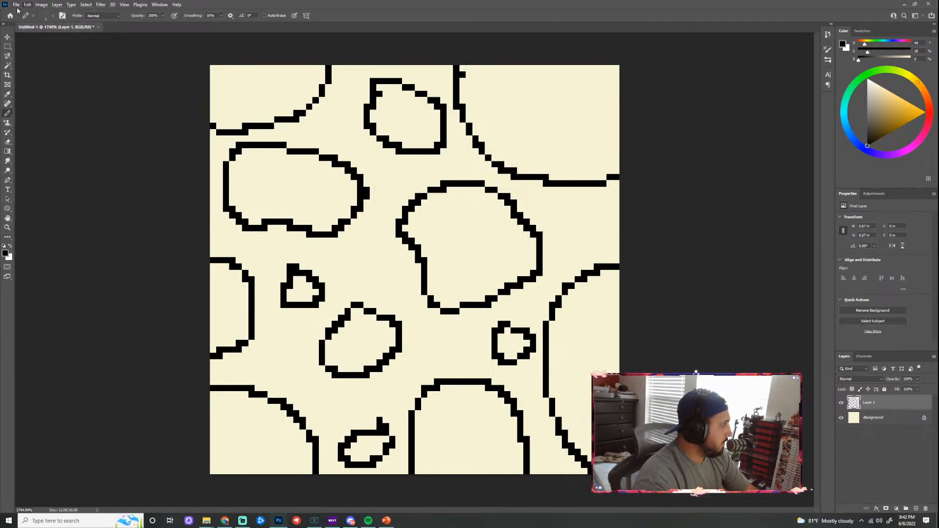
left_click(25, 12)
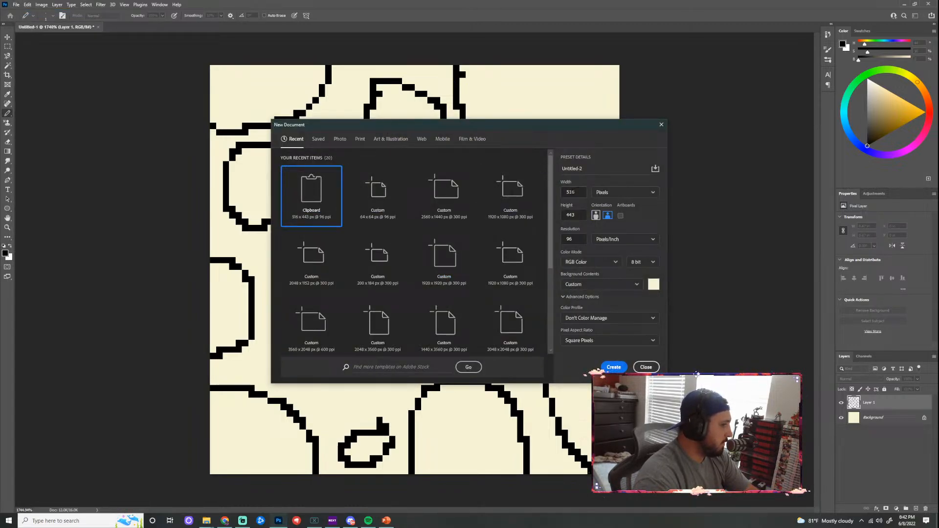
left_click(573, 192)
type("512")
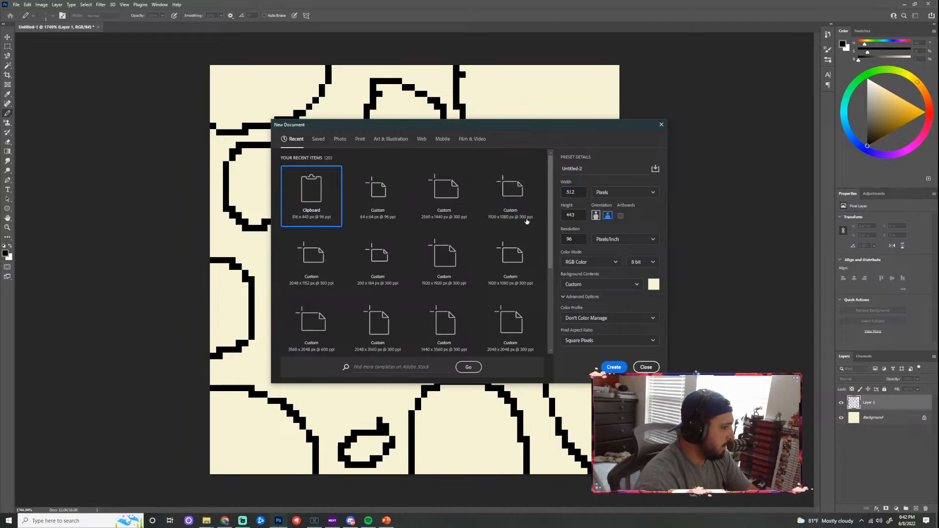
key("Tab")
type("512")
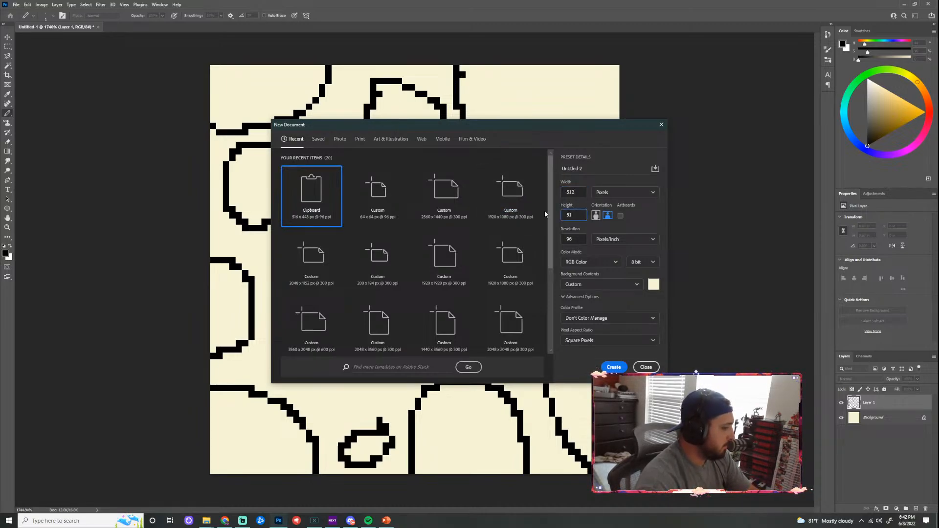
left_click(614, 367)
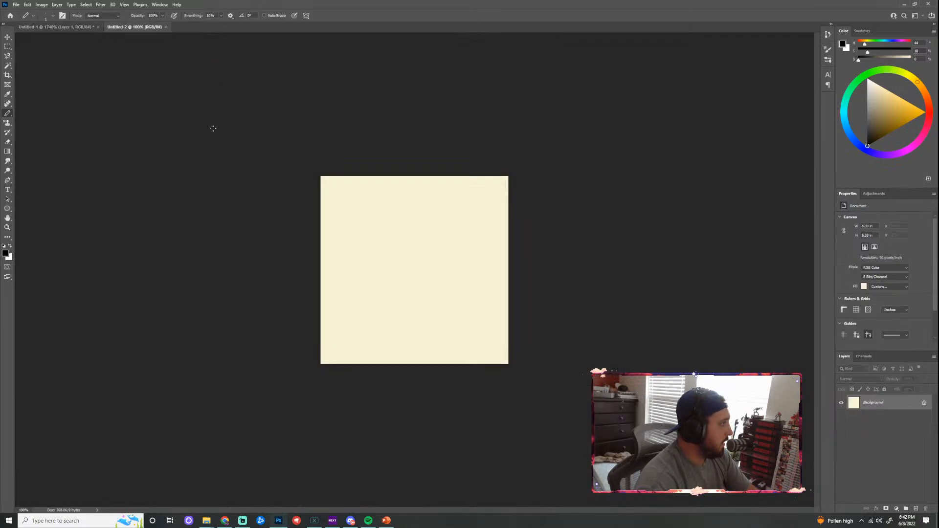
scroll(208, 116, "up", 7)
left_click(27, 4)
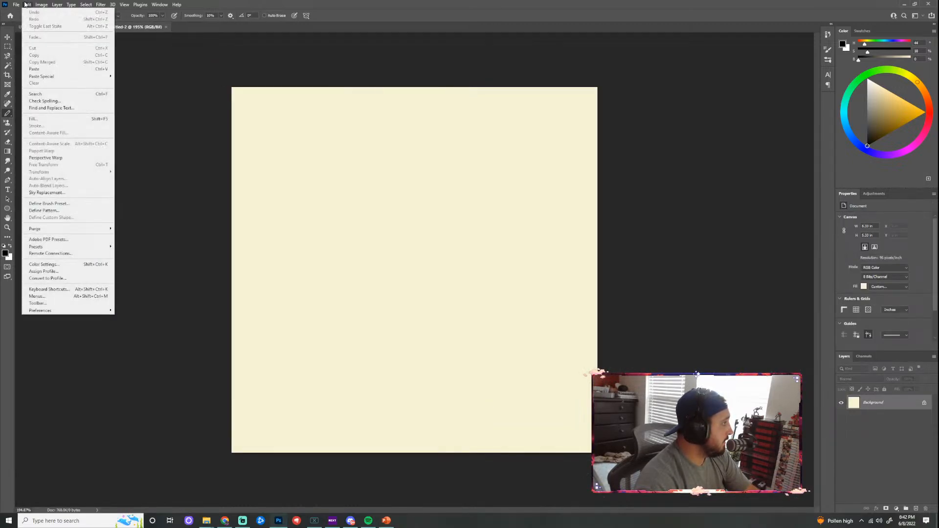
left_click(54, 118)
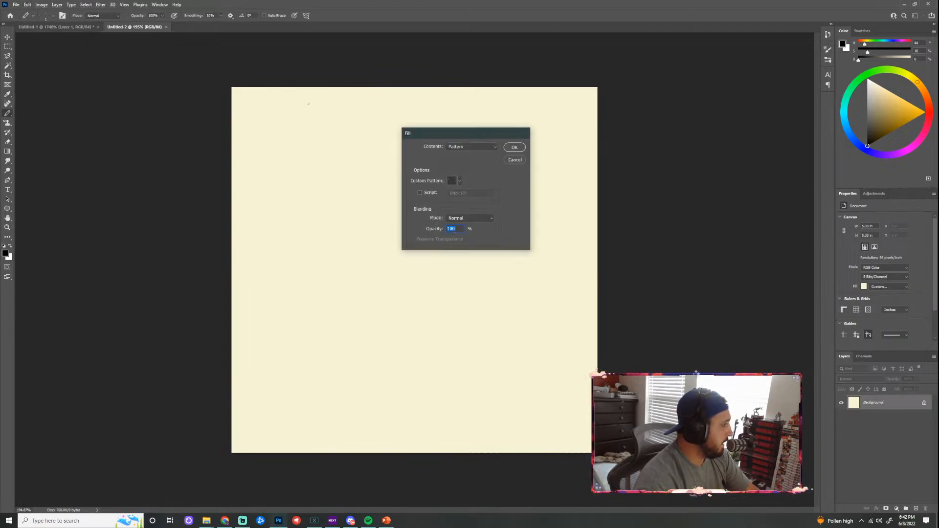
key("Escape")
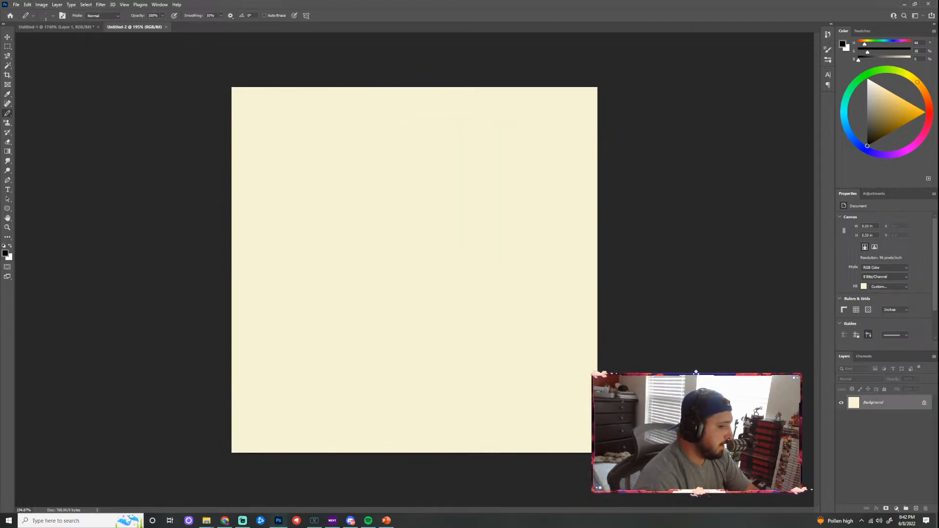
Add a new layer above the background and fill it with the custom "really bad" stone pattern
left_click(915, 508)
left_click(14, 7)
left_click(67, 116)
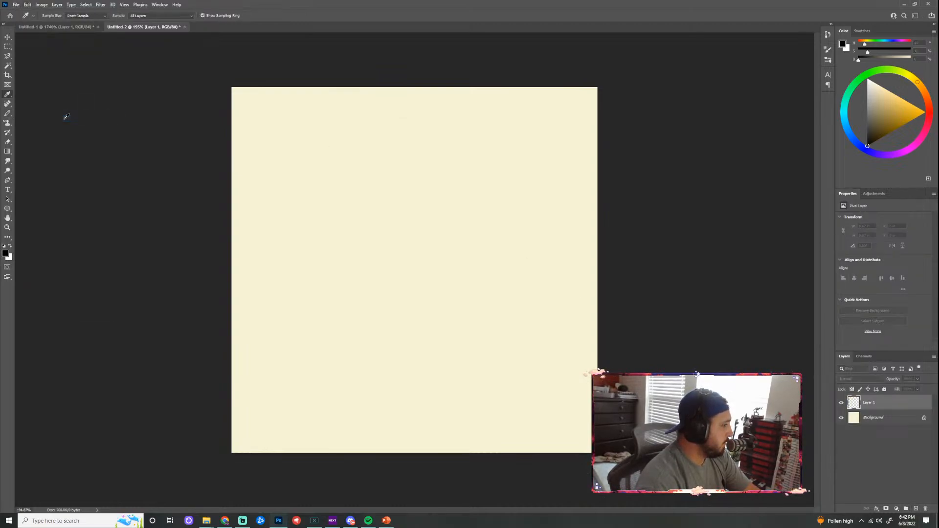
key("shift+F5")
left_click_drag(447, 134, 400, 135)
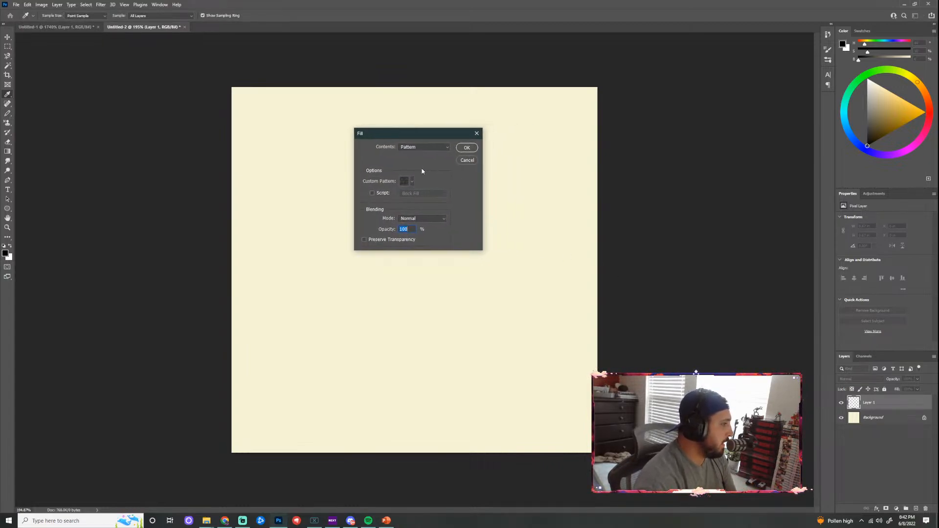
left_click(422, 147)
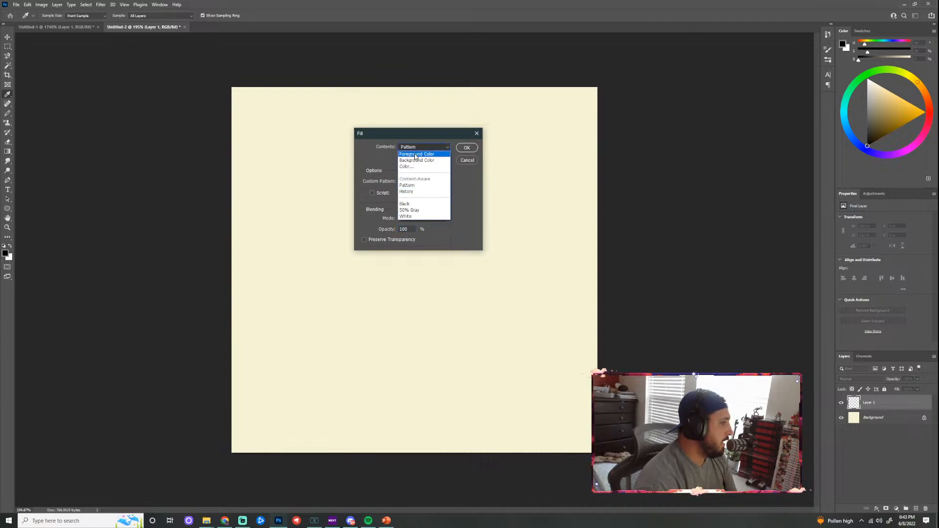
left_click(415, 155)
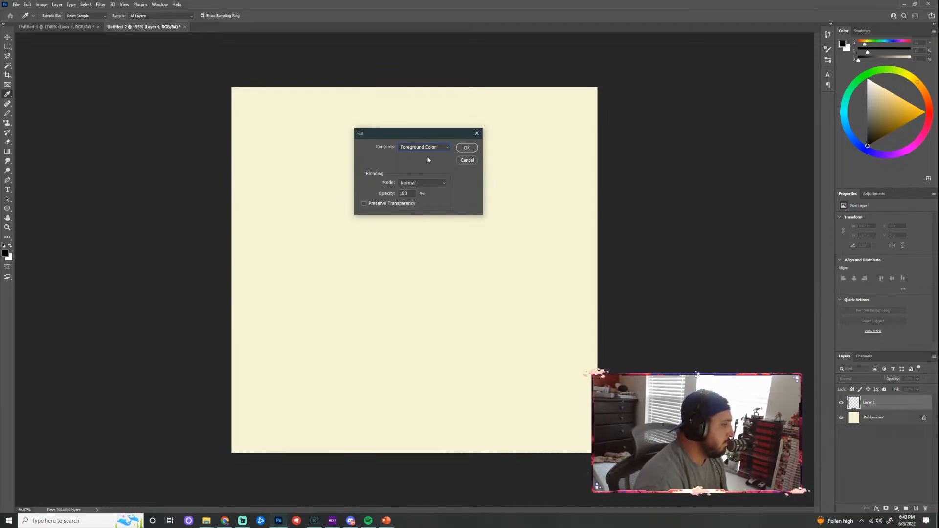
left_click(448, 148)
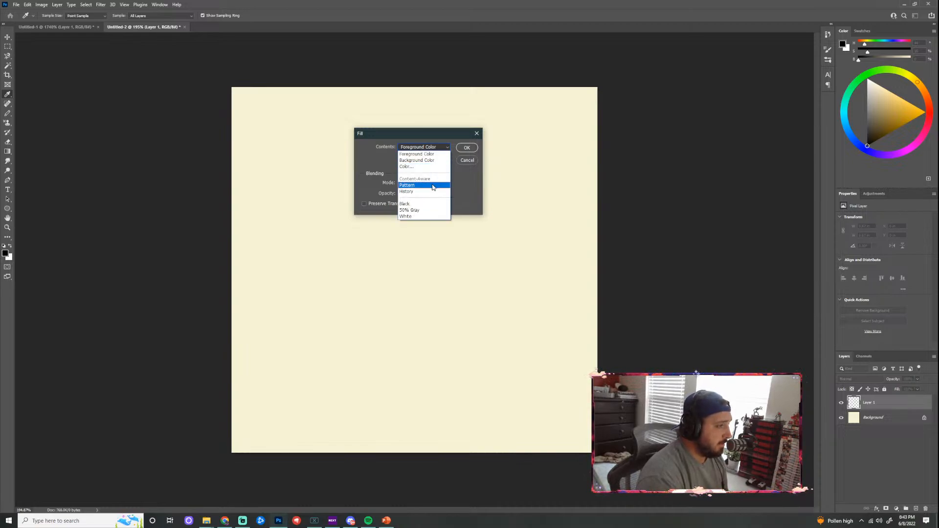
left_click(432, 186)
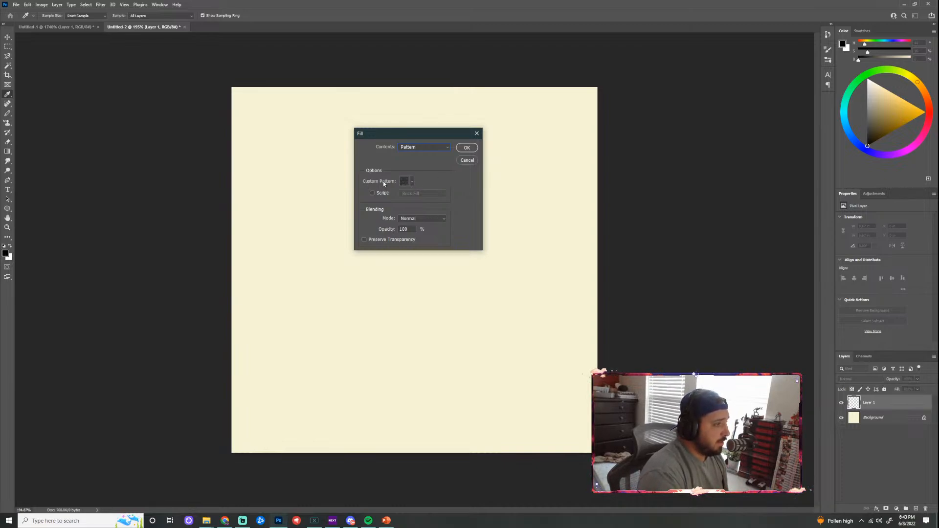
left_click(413, 181)
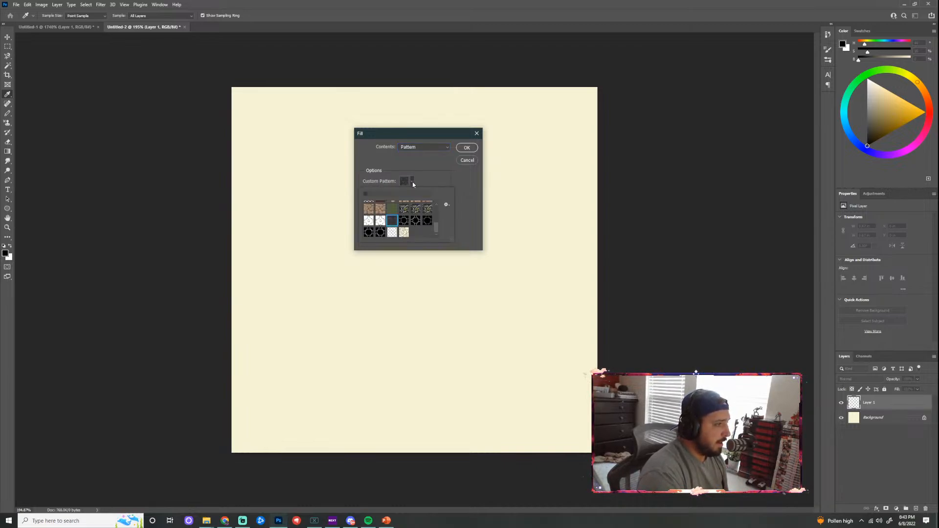
left_click(405, 234)
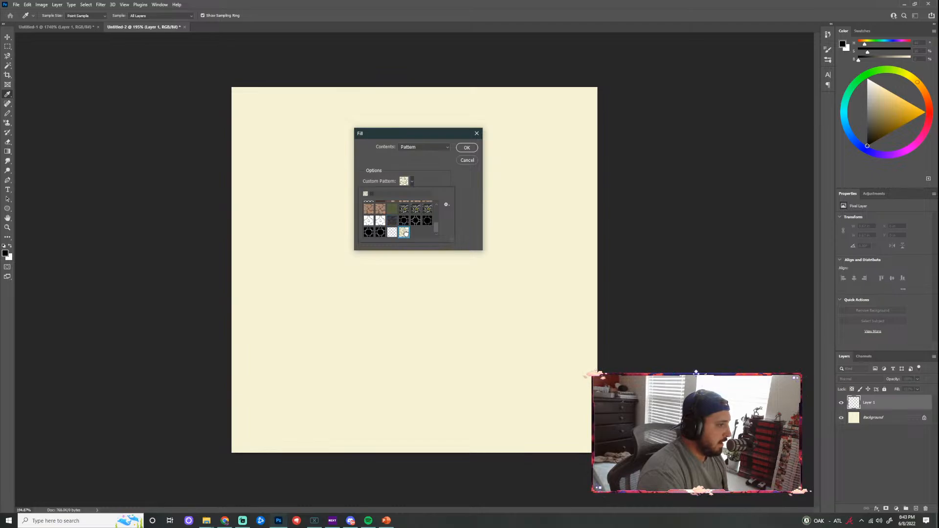
left_click(467, 148)
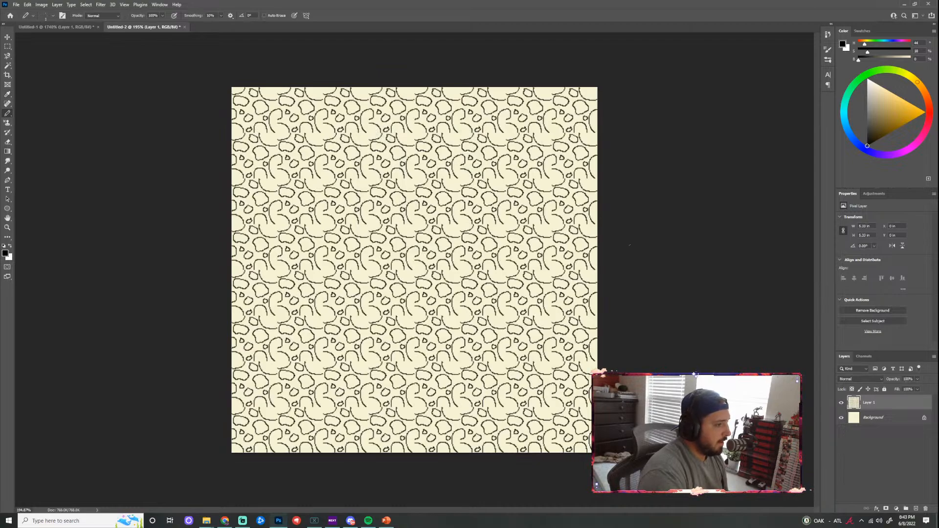
Examine the pattern-filled canvas for seams between repeats and compare it with the original stone tile
scroll(444, 210, "up", 10)
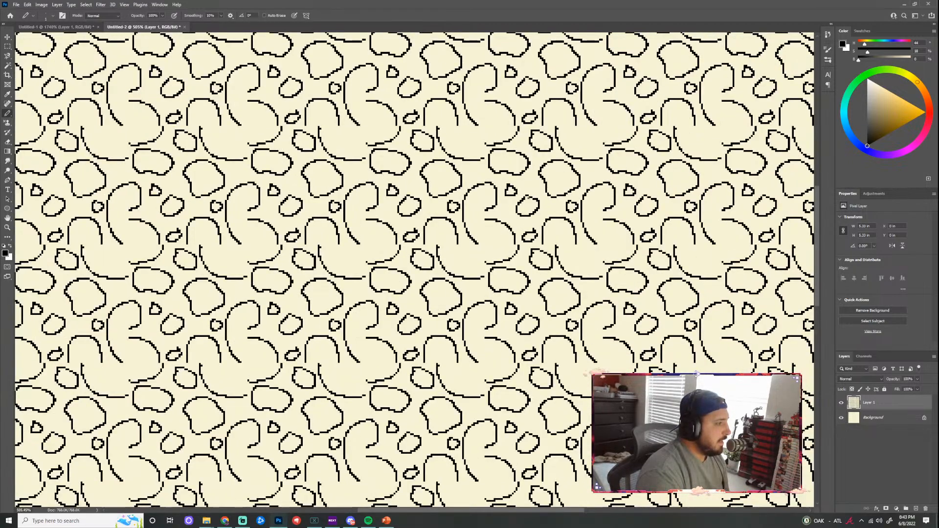
scroll(489, 206, "down", 5)
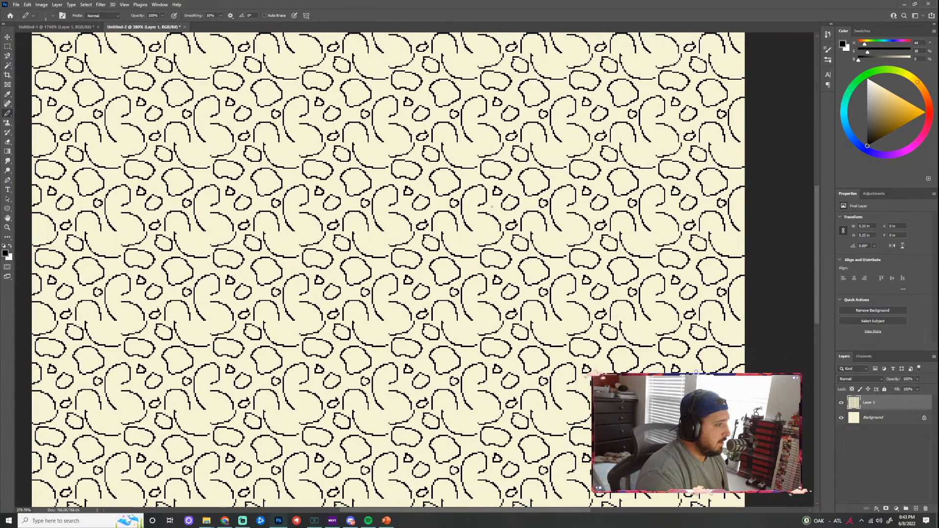
scroll(544, 235, "down", 3)
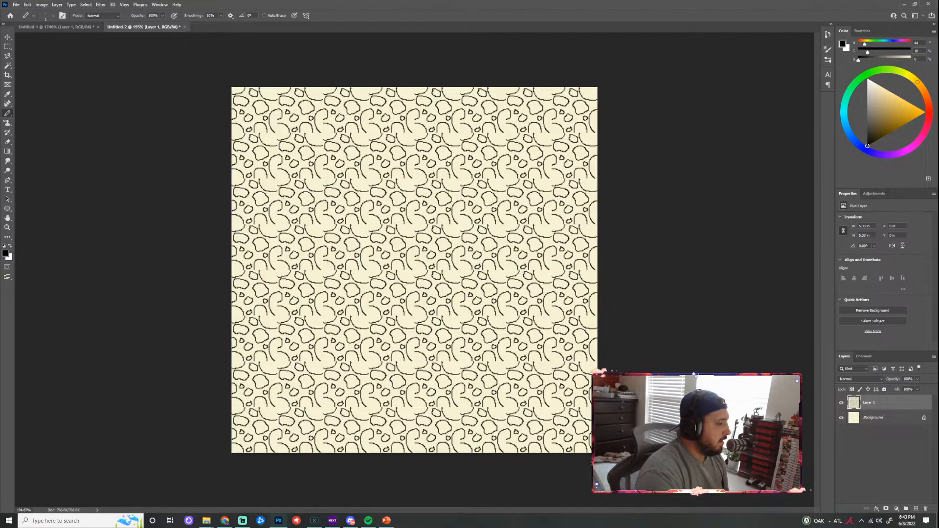
scroll(360, 299, "up", 12)
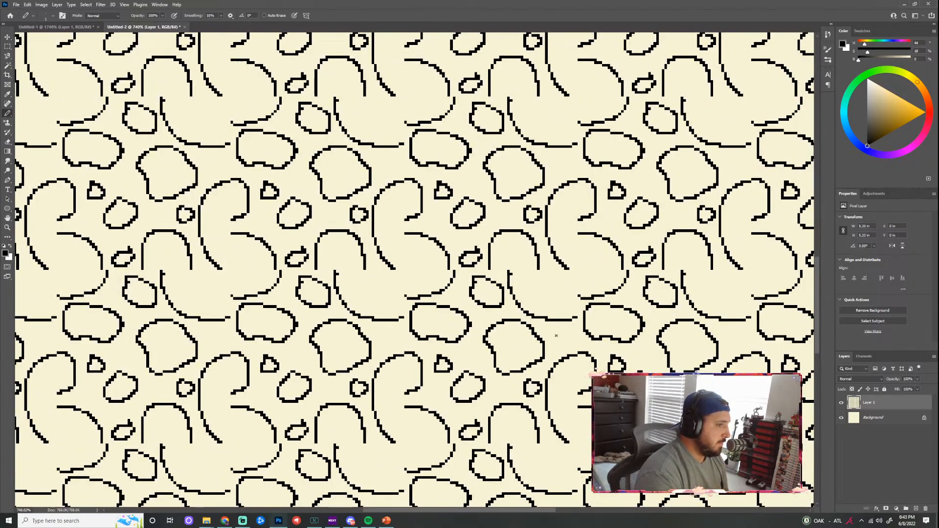
scroll(432, 197, "down", 3)
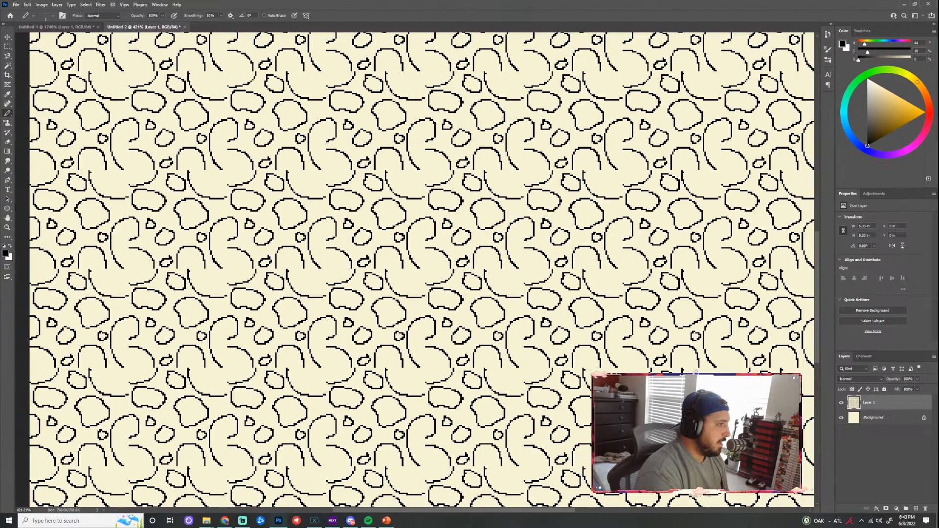
left_click(56, 27)
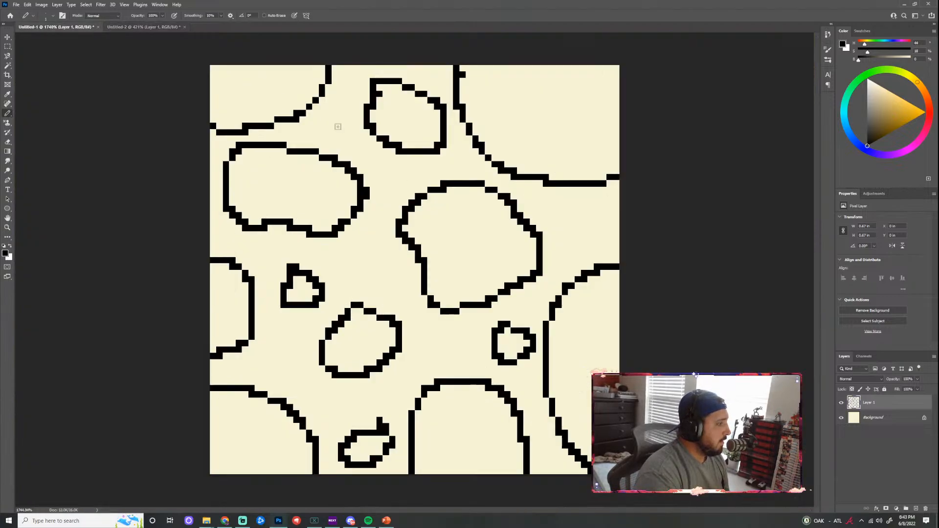
left_click(142, 27)
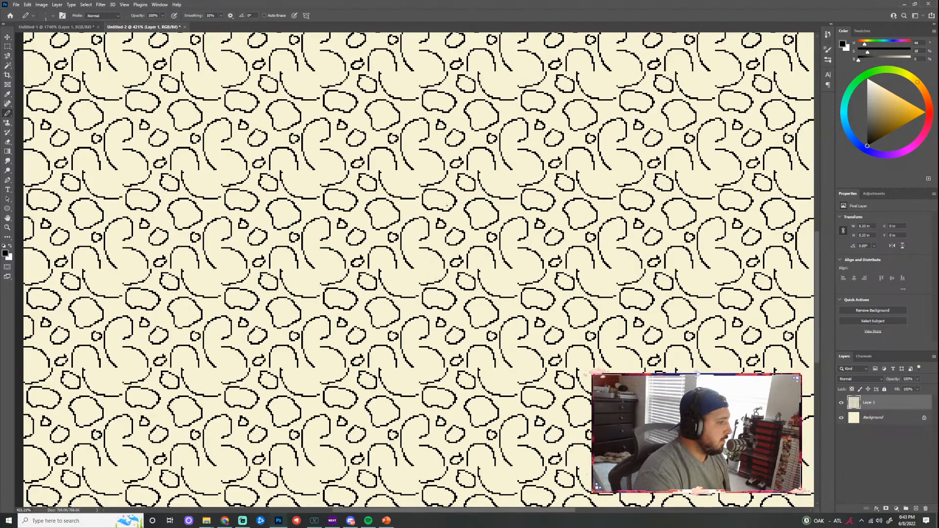
scroll(419, 269, "down", 2)
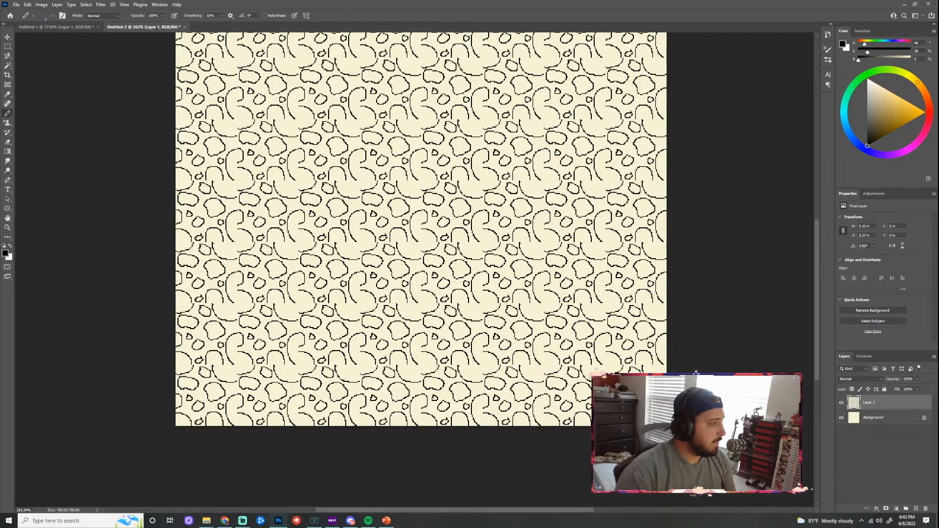
Apply the Offset filter to the stone tile's drawing layer with +32 pixels horizontal, +32 pixels vertical and Wrap Around
left_click(40, 27)
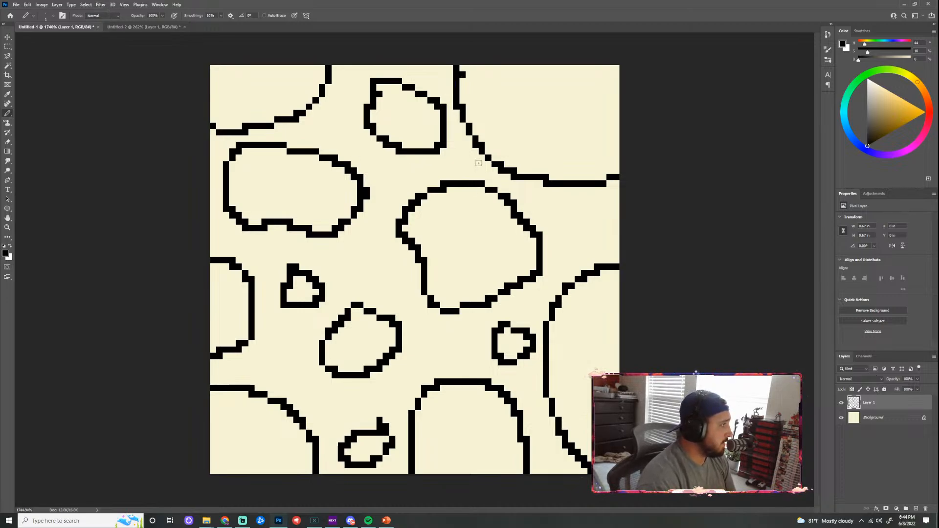
left_click(101, 6)
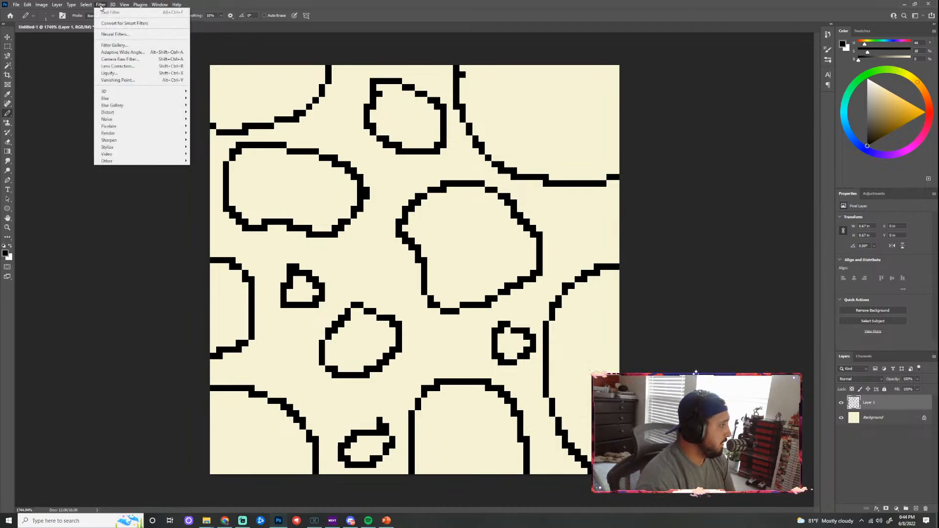
mouse_move(158, 162)
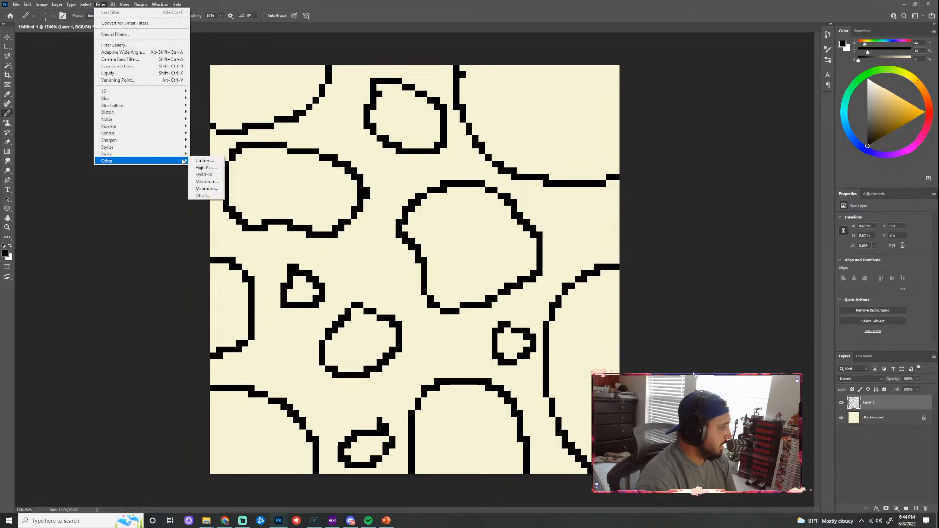
left_click(206, 196)
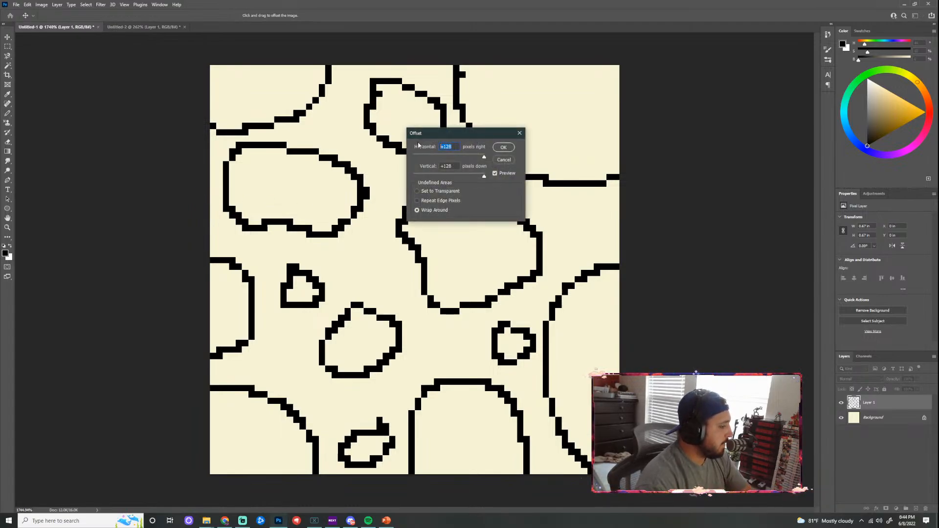
key("BackSpace")
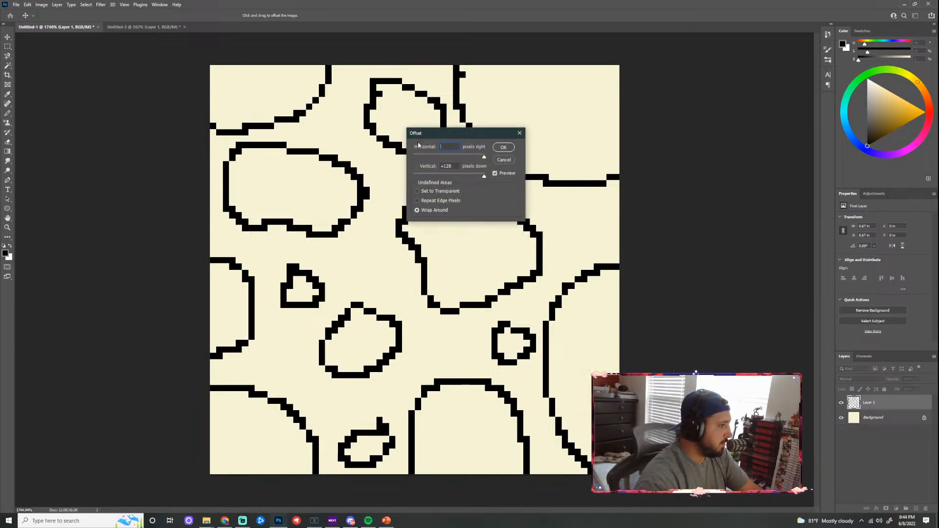
left_click_drag(453, 166, 411, 166)
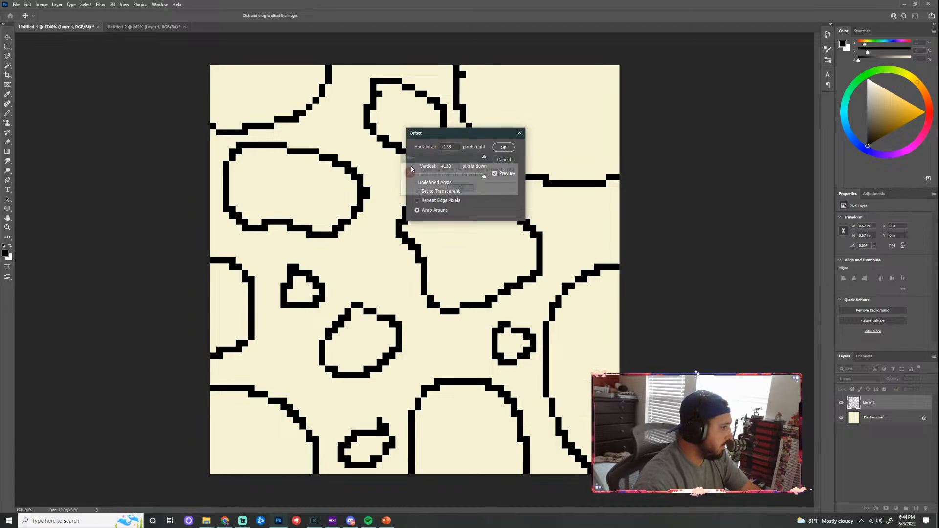
left_click(461, 188)
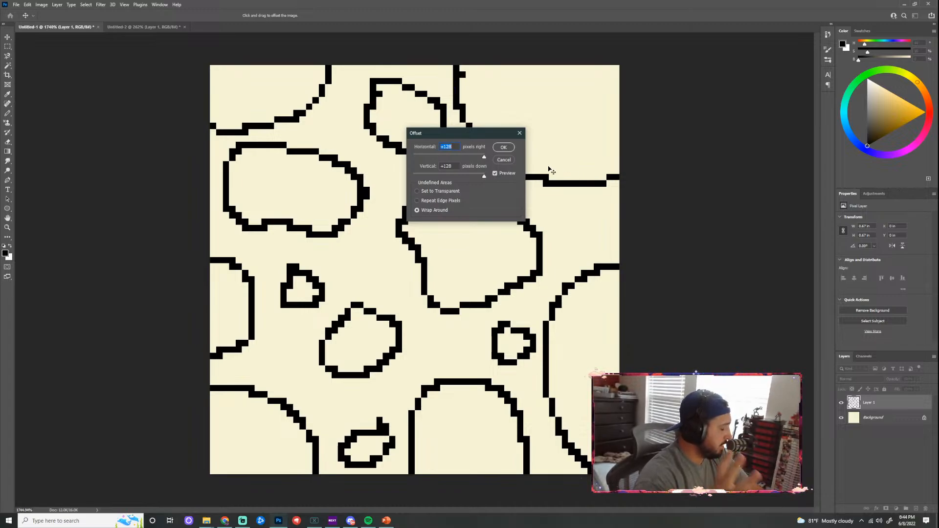
type("32")
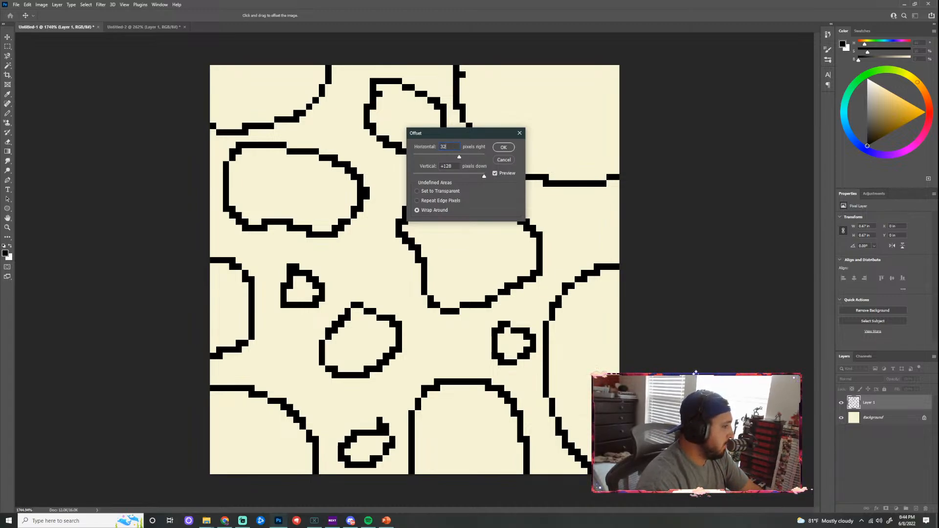
key("Tab")
type("32")
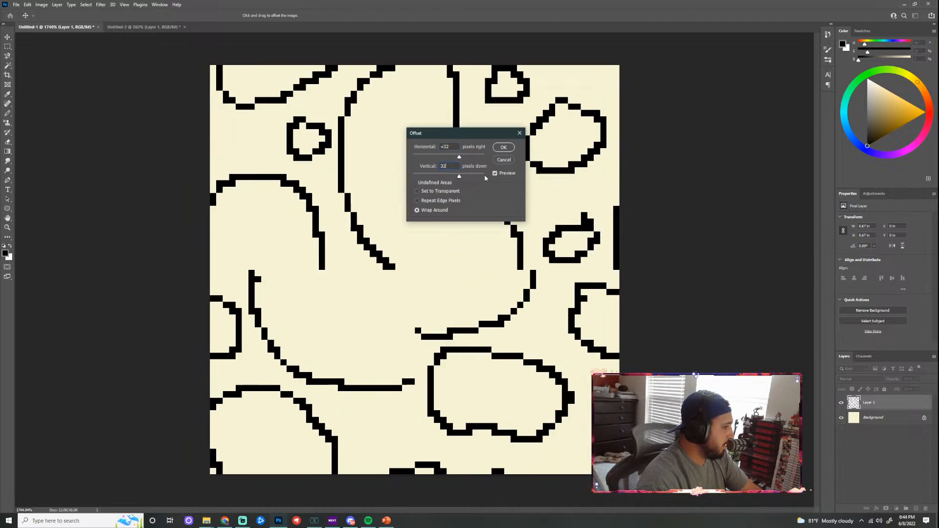
left_click_drag(488, 138, 135, 139)
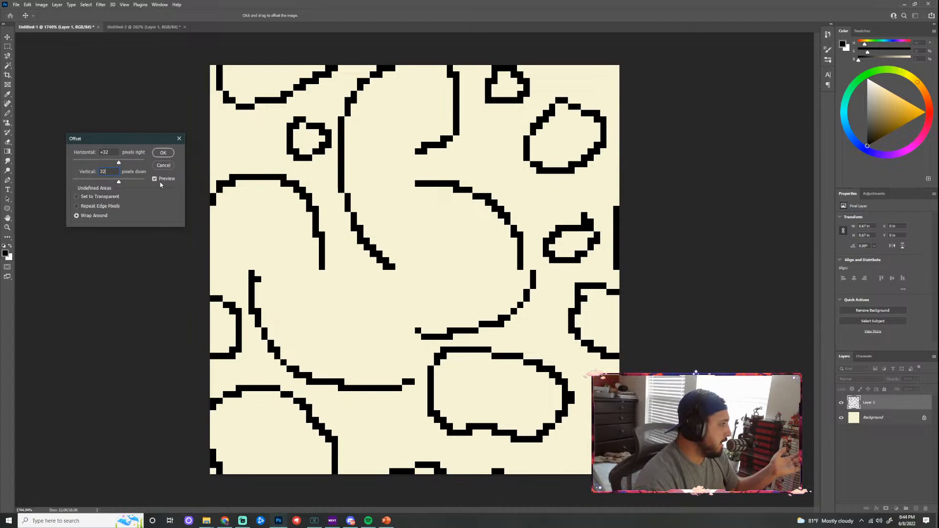
left_click(163, 153)
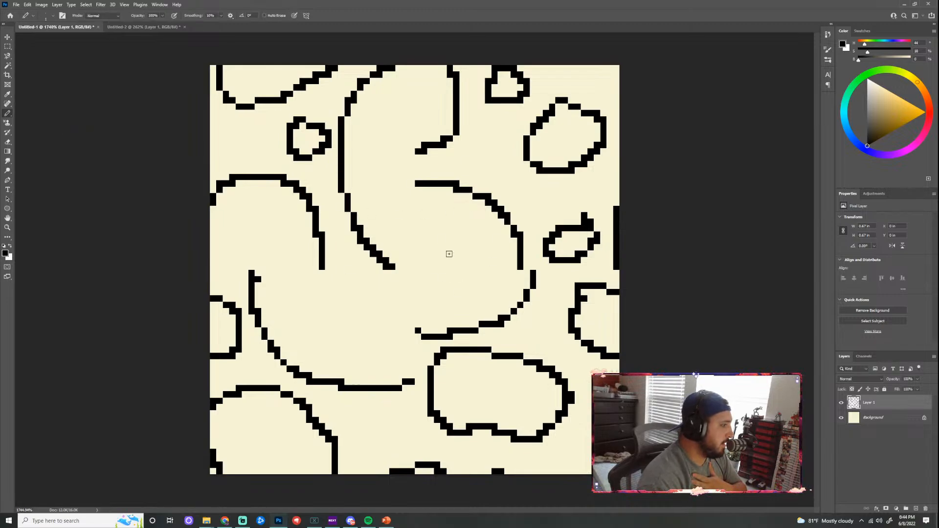
Compare the broken outlines in the offset stone tile with the seams in the pattern-filled document
left_click(160, 28)
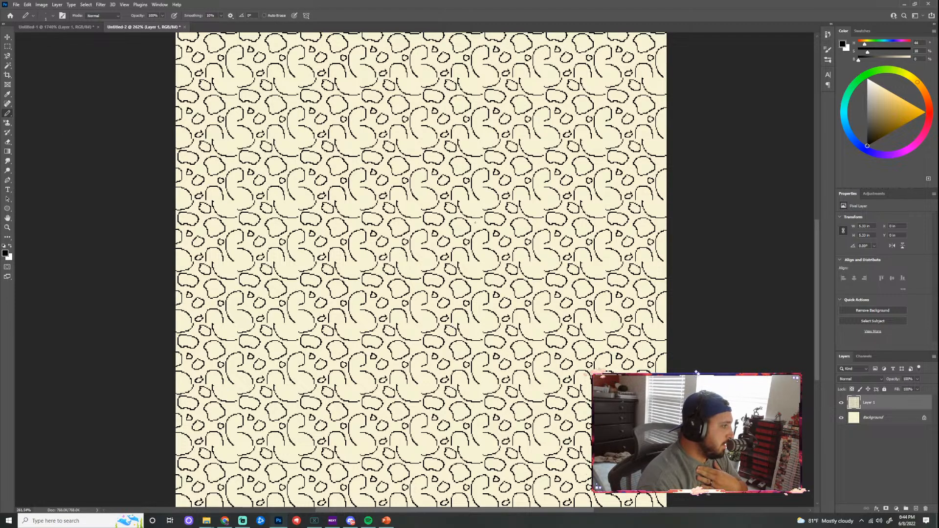
left_click(68, 27)
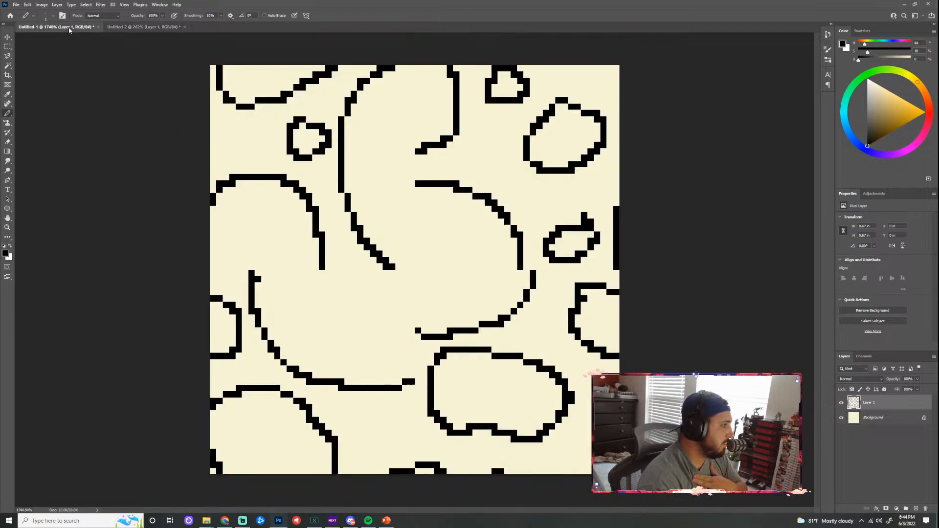
left_click(135, 27)
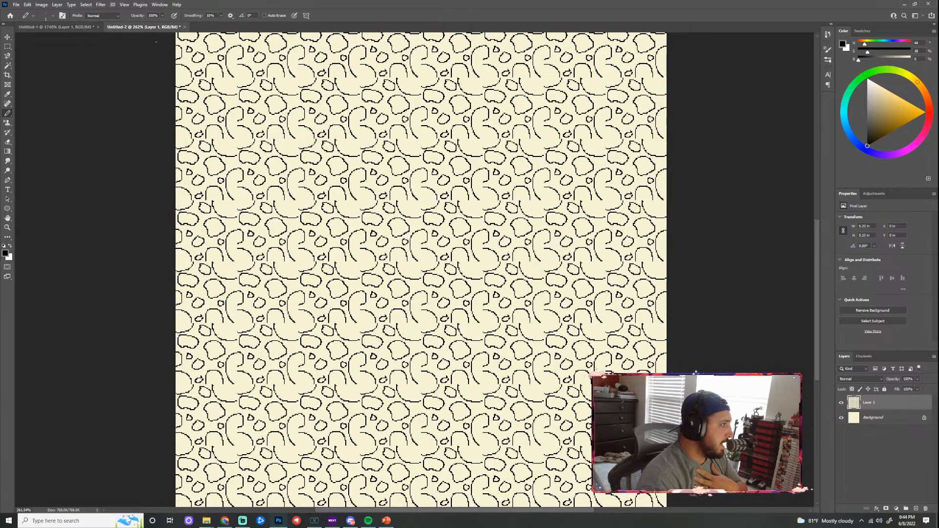
left_click(56, 28)
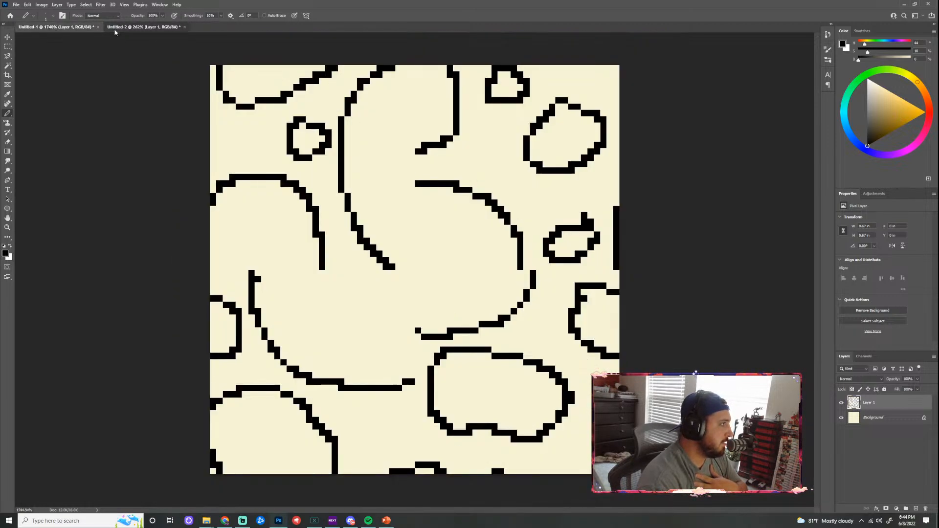
Recheck the pattern-filled document against the offset stone tile and inspect the tile's broken outlines up close
left_click(115, 28)
left_click(74, 28)
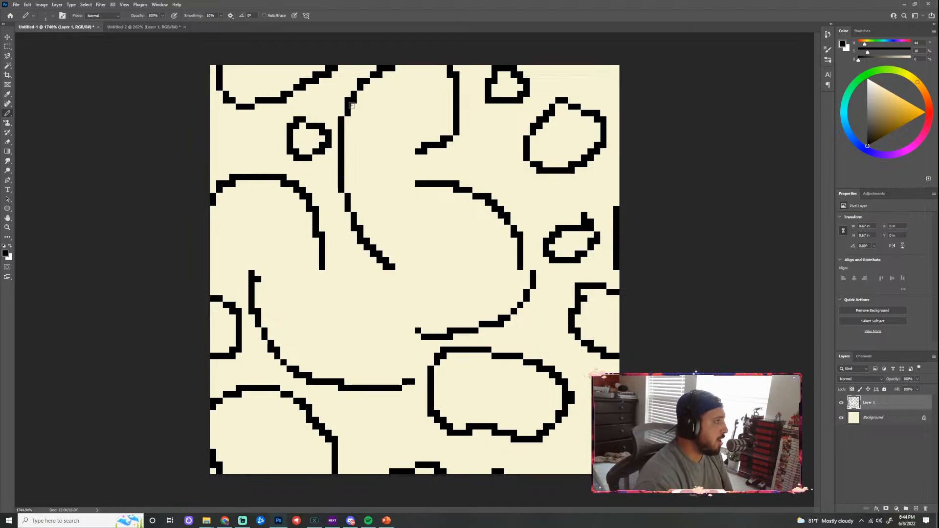
left_click(139, 27)
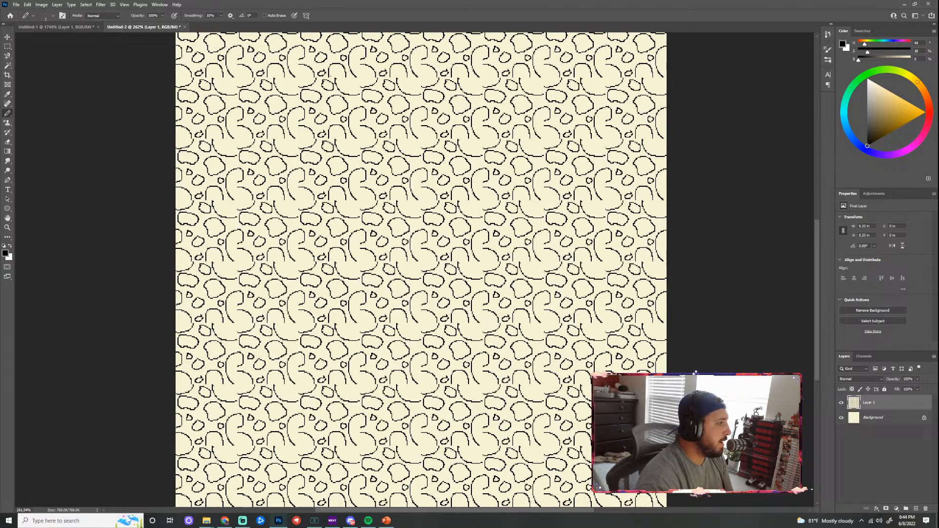
left_click(73, 28)
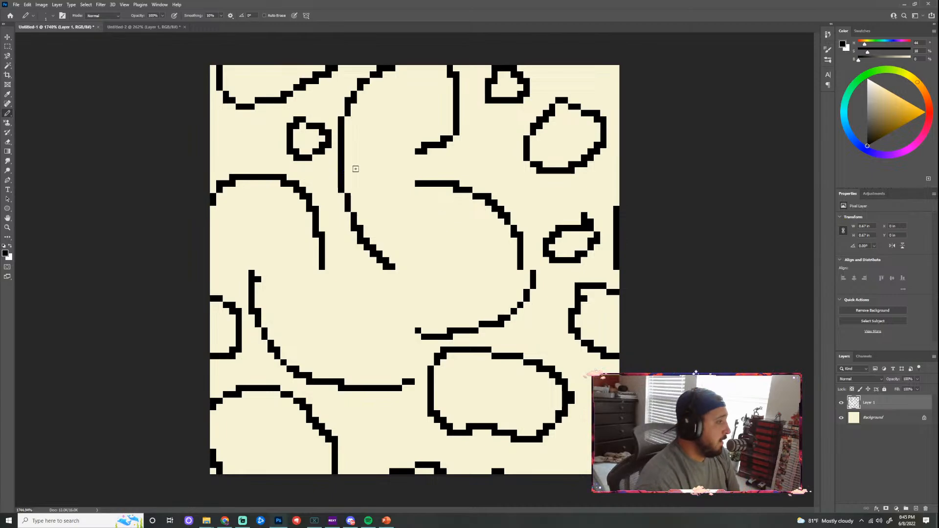
scroll(488, 272, "up", 1)
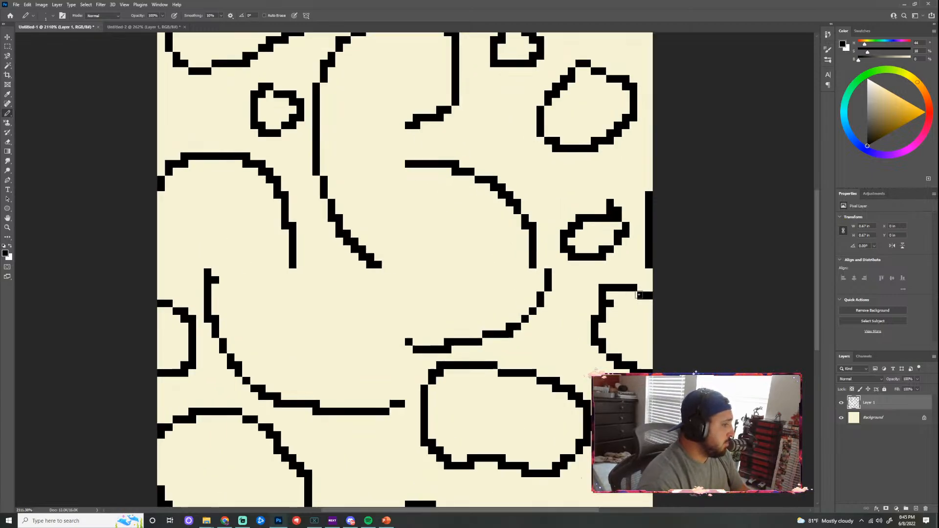
scroll(488, 274, "down", 1)
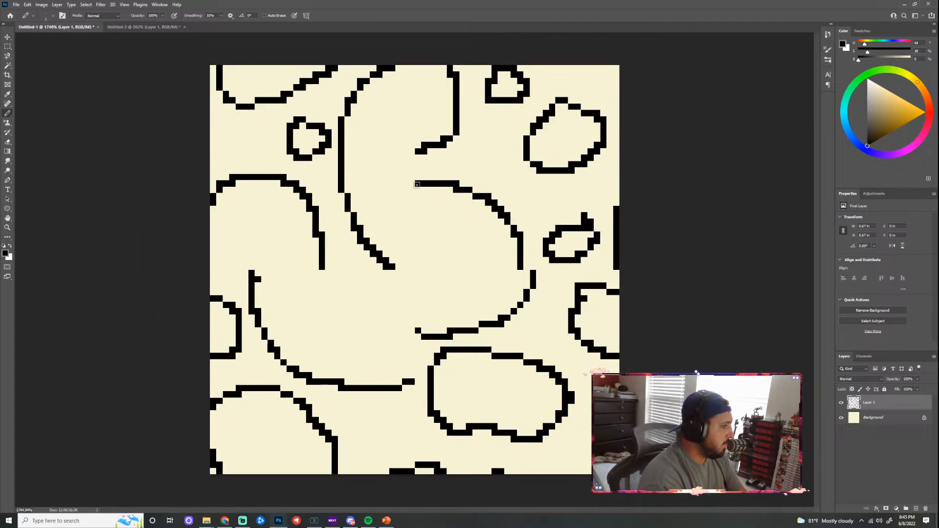
Close the broken outlines into one large central stone and a separate stone above it, erasing the leftover connecting line and stray pixels
mouse_move(415, 184)
left_mouse_down()
mouse_move(387, 212)
mouse_move(375, 264)
mouse_move(393, 266)
mouse_move(405, 311)
mouse_move(423, 325)
left_mouse_up()
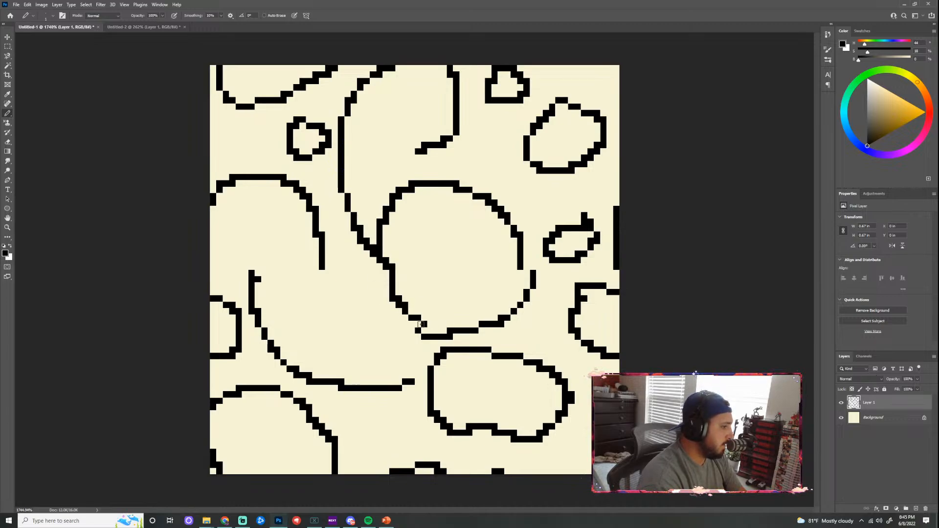
left_click(527, 273)
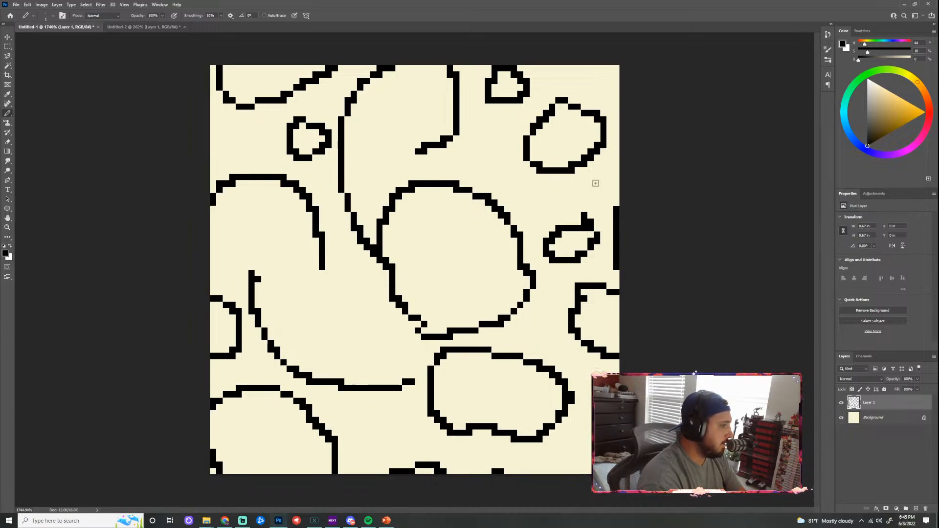
mouse_move(343, 155)
left_mouse_down()
mouse_move(379, 161)
mouse_move(418, 149)
left_mouse_up()
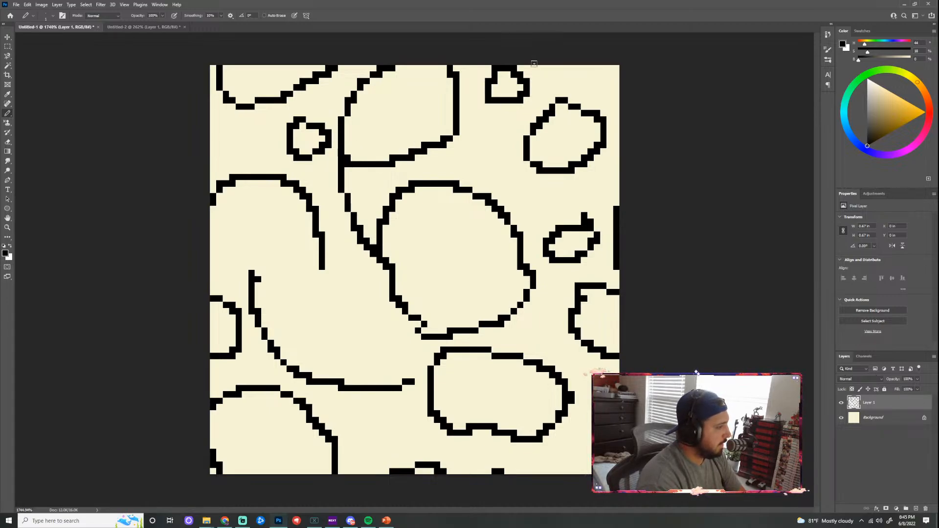
left_click_drag(345, 185, 340, 162)
mouse_move(347, 197)
left_mouse_down()
mouse_move(361, 226)
mouse_move(354, 218)
mouse_move(347, 229)
mouse_move(350, 221)
mouse_move(373, 252)
left_mouse_up()
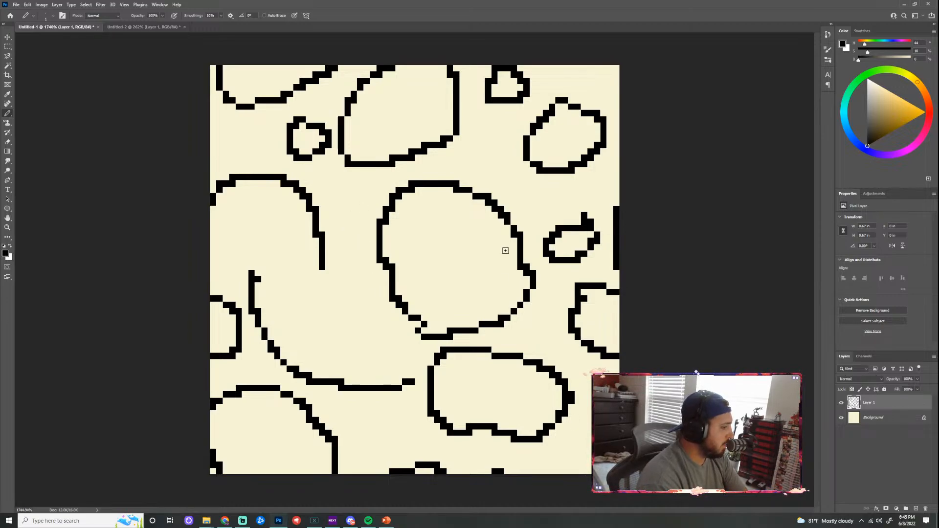
left_click(413, 325)
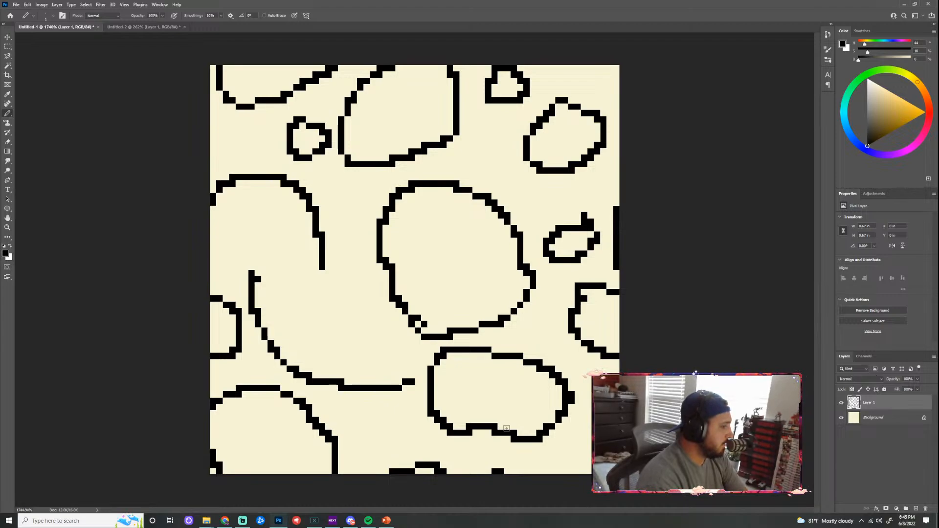
key("ctrl+z")
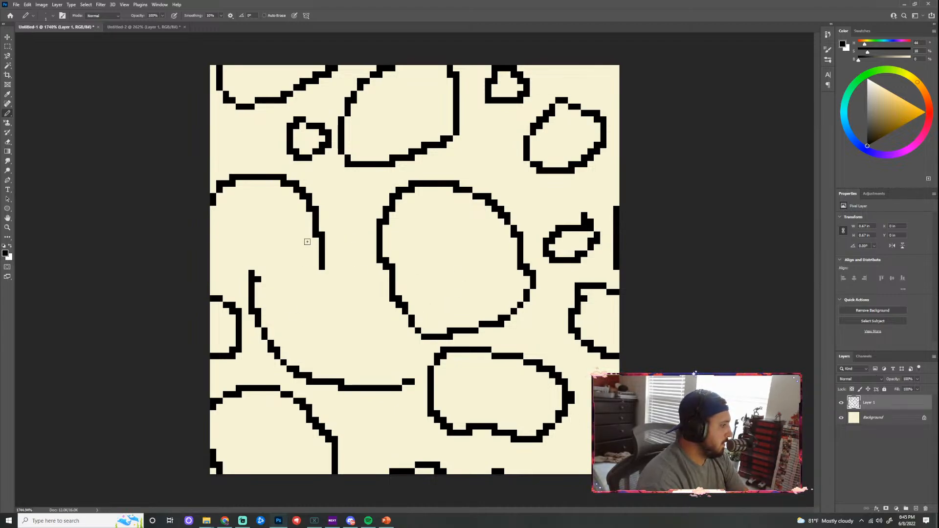
Close the lower outline of the large stone on the tile's left edge and remove the stray line crossing it
mouse_move(321, 271)
left_mouse_down()
mouse_move(293, 291)
mouse_move(253, 296)
left_mouse_up()
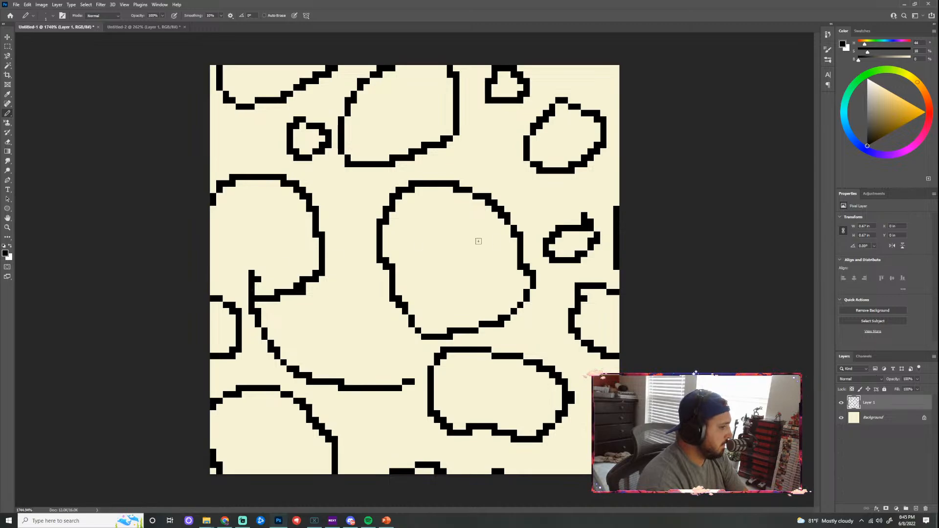
left_click_drag(250, 277, 220, 275)
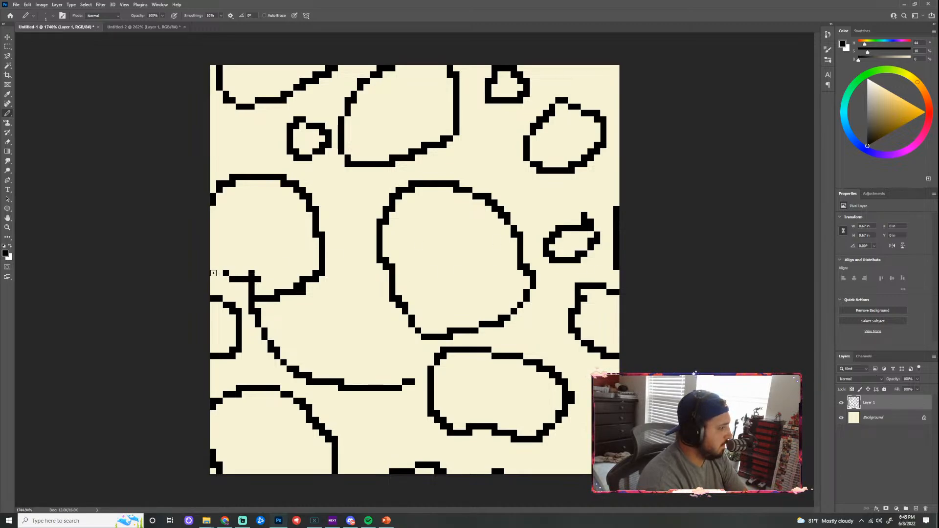
left_click(219, 275)
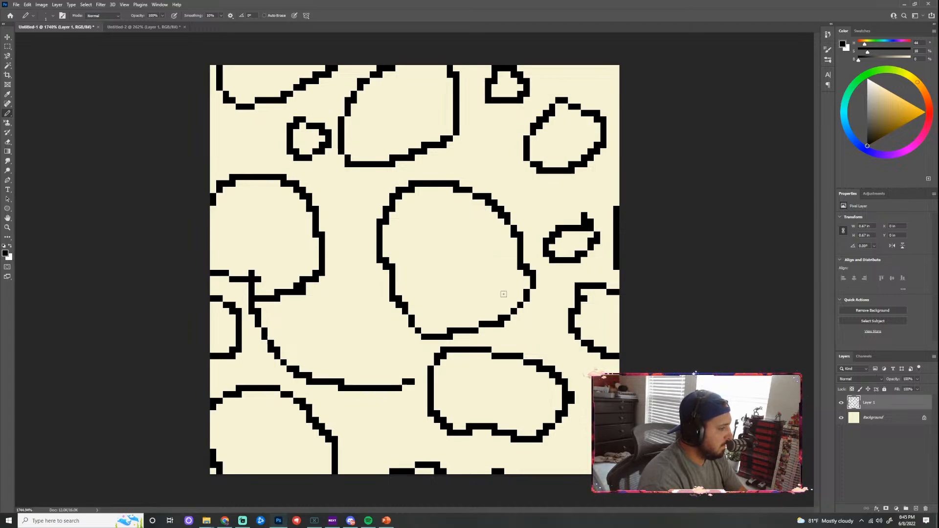
left_click_drag(242, 280, 247, 293)
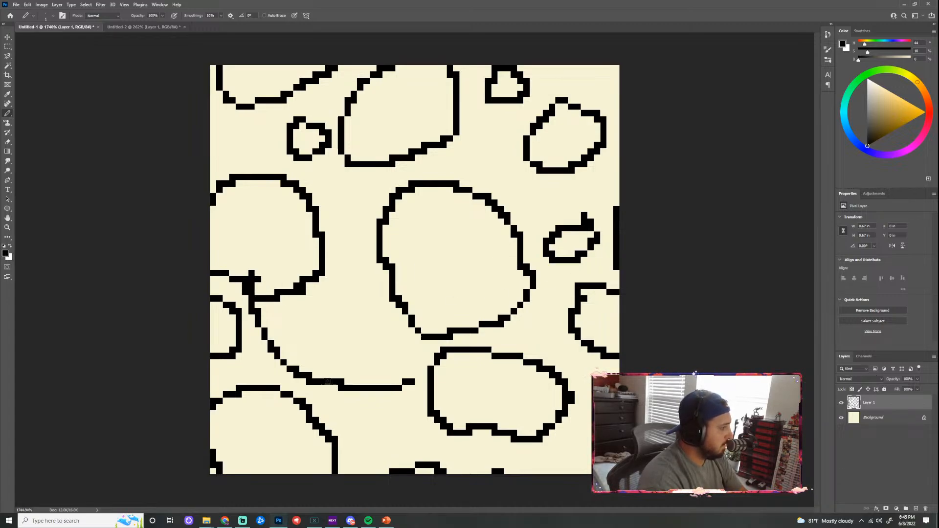
key("ctrl+z")
key("ctrl+z")
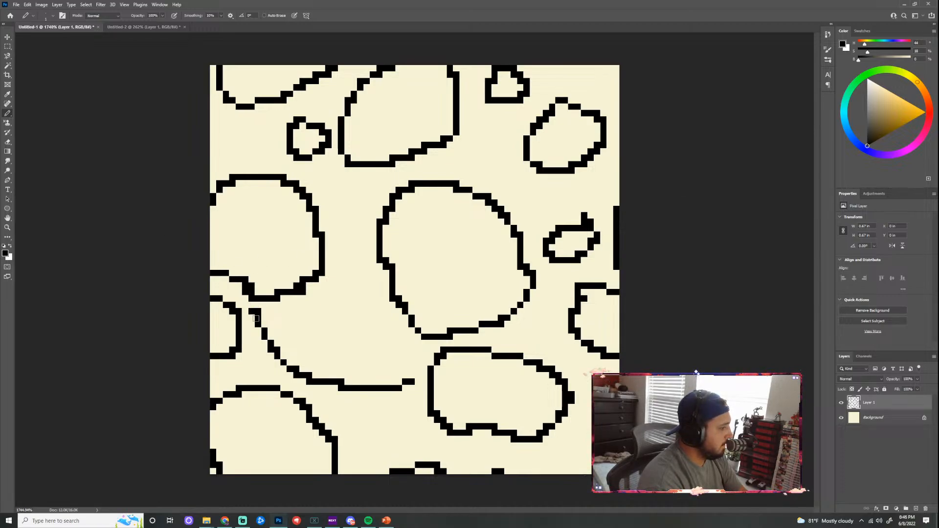
Draw an upper outline over the open curve below the left-edge stone, undoing its extension toward the curve's far end
mouse_move(261, 318)
left_mouse_down()
mouse_move(306, 314)
mouse_move(332, 330)
mouse_move(355, 324)
mouse_move(410, 379)
mouse_move(384, 336)
left_mouse_up()
left_click_drag(251, 317, 251, 325)
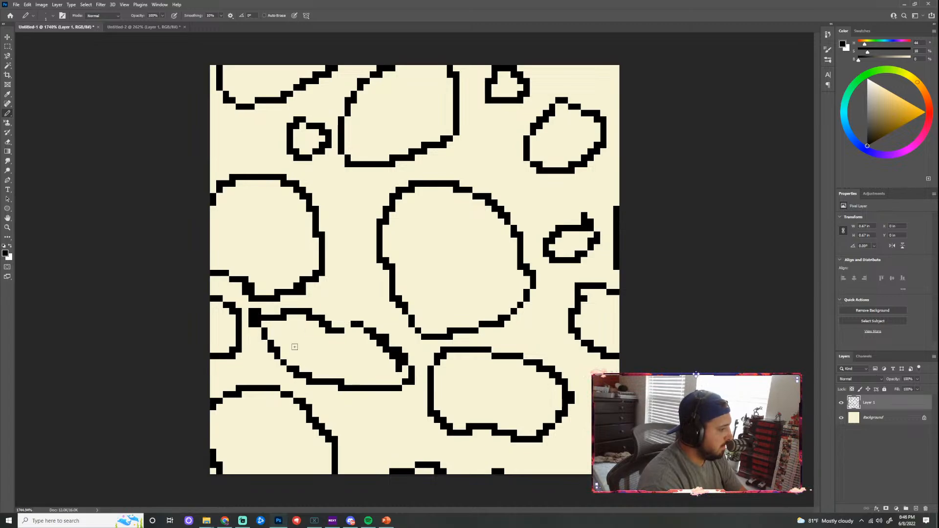
key("ctrl+z")
key("ctrl+z")
key("ctrl+z")
key("ctrl+z")
key("ctrl+z")
key("ctrl+z")
key("ctrl+z")
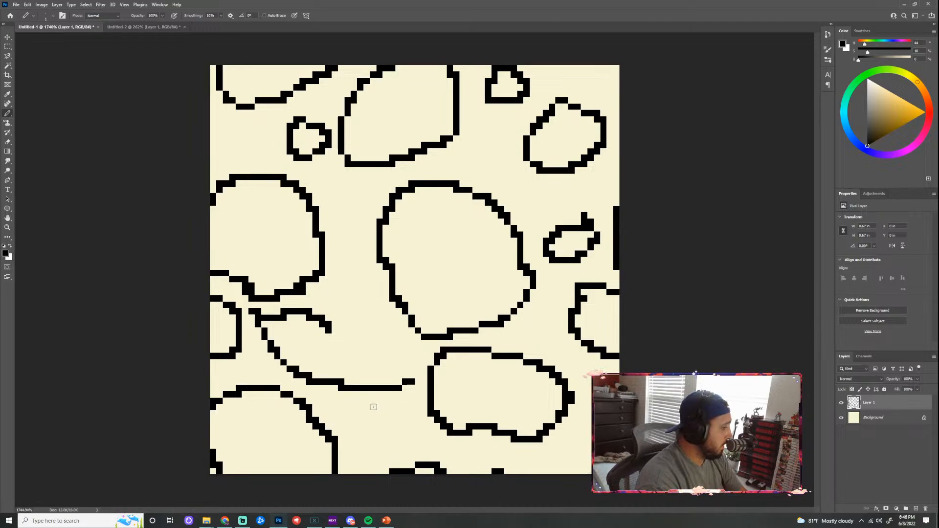
Close the curve's left part into a small teardrop-shaped stone and remove the line linking it to the remaining segment
left_click_drag(329, 330, 319, 373)
left_click(319, 373)
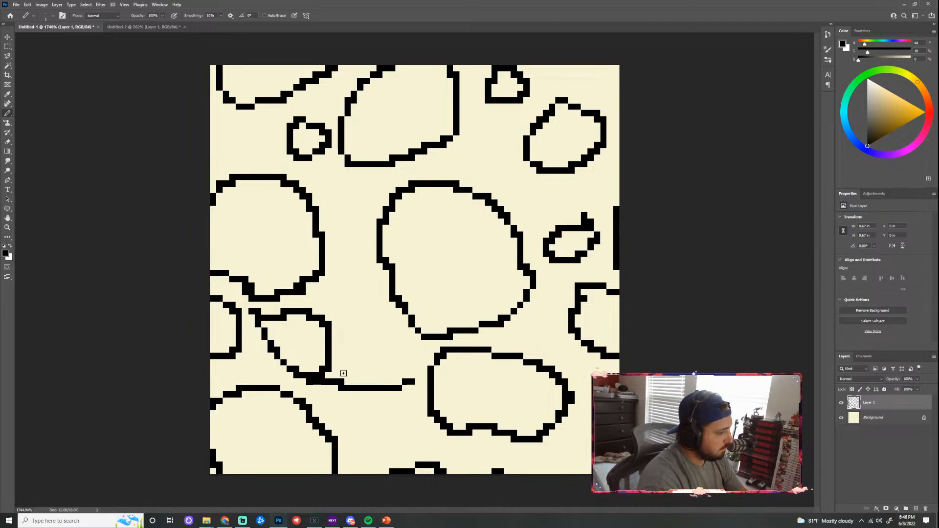
key("ctrl+z")
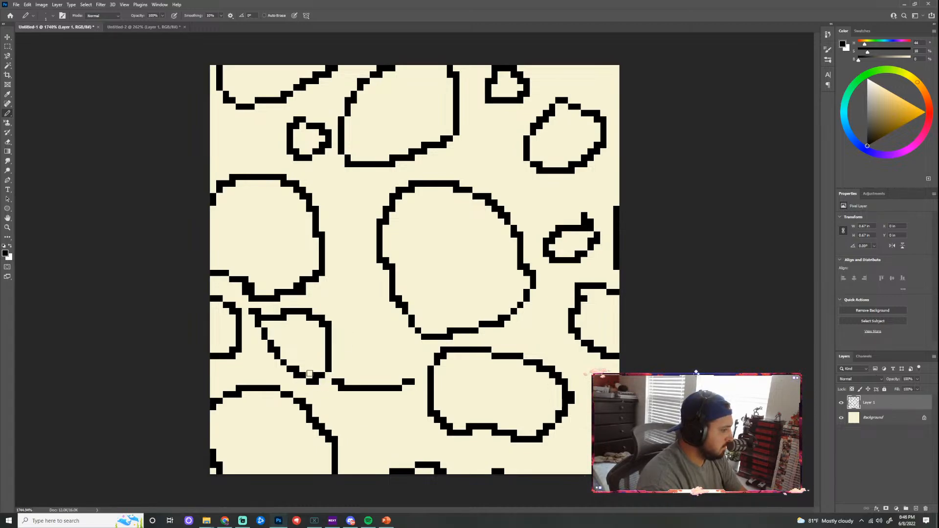
key("ctrl+z")
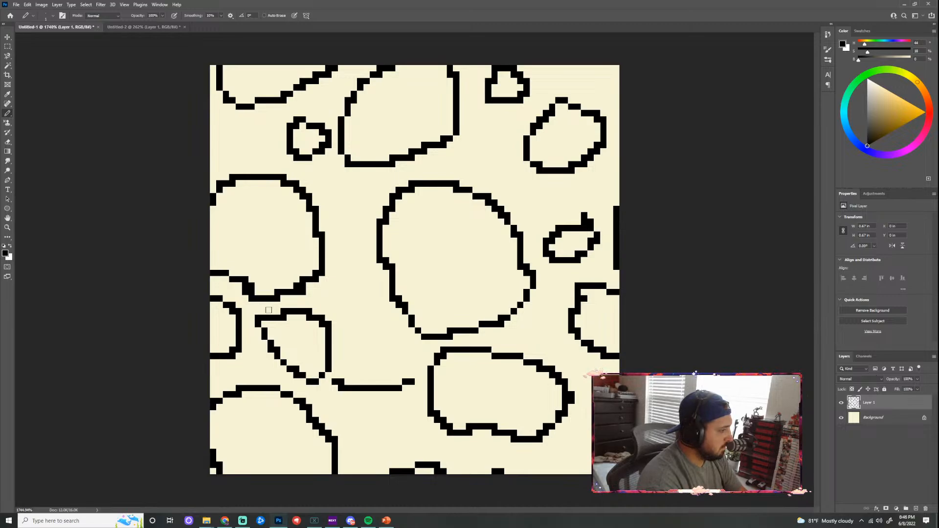
Turn the remaining line segment into a half-round stone and draw another small closed stone just below it
mouse_move(346, 375)
left_mouse_down()
mouse_move(377, 351)
mouse_move(405, 353)
mouse_move(413, 378)
left_mouse_up()
mouse_move(370, 415)
left_mouse_down()
mouse_move(363, 450)
mouse_move(390, 449)
mouse_move(411, 425)
mouse_move(408, 412)
mouse_move(375, 415)
left_mouse_up()
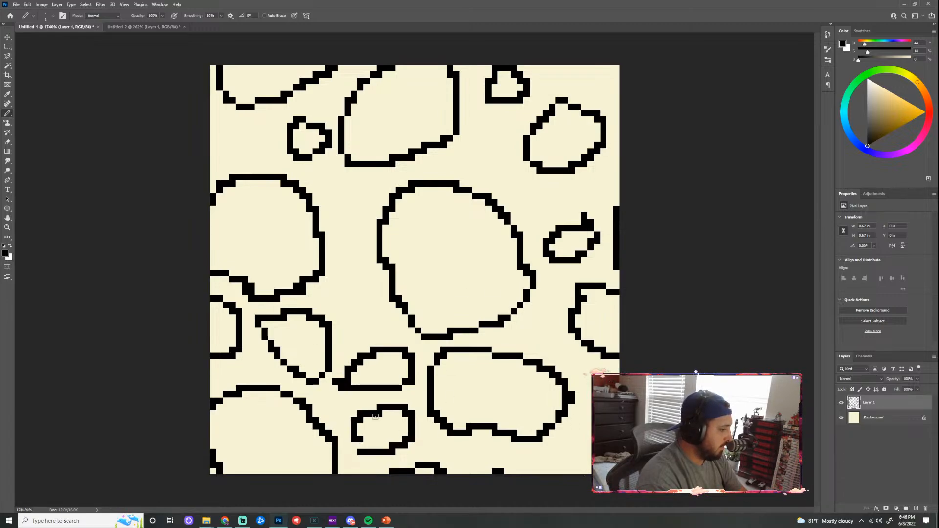
left_click(362, 441)
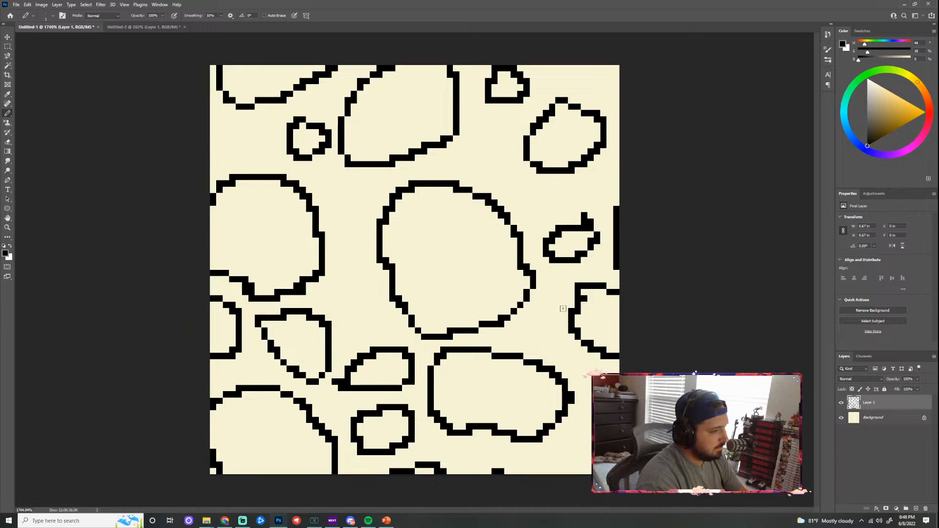
Draw four small stones in the gaps around the large central stone: two along its left side and two toward its upper right
mouse_move(482, 144)
left_mouse_down()
mouse_move(470, 162)
mouse_move(488, 176)
mouse_move(510, 169)
mouse_move(510, 151)
mouse_move(484, 143)
left_mouse_up()
mouse_move(335, 197)
left_mouse_down()
mouse_move(340, 219)
mouse_move(356, 222)
mouse_move(371, 198)
mouse_move(353, 187)
left_mouse_up()
mouse_move(356, 271)
left_mouse_down()
mouse_move(339, 297)
mouse_move(353, 312)
mouse_move(374, 305)
mouse_move(379, 283)
mouse_move(353, 272)
left_mouse_up()
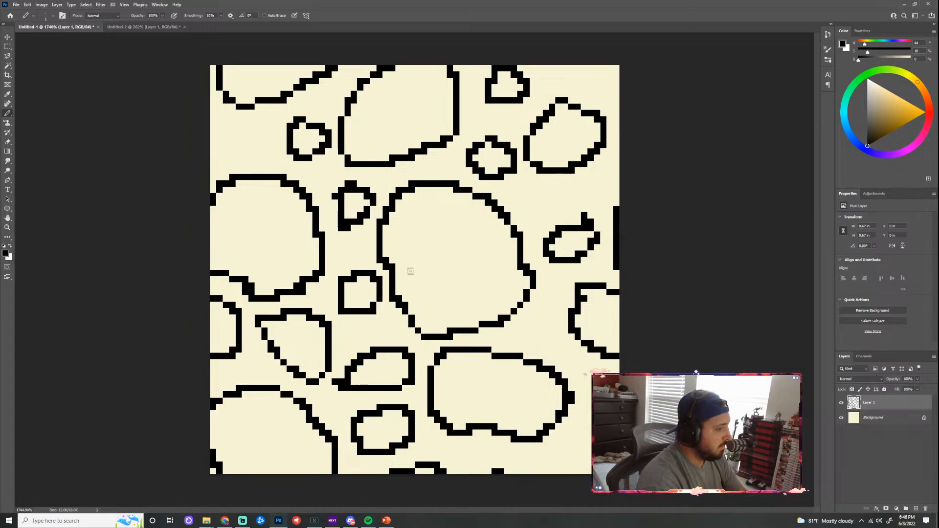
mouse_move(542, 191)
left_mouse_down()
mouse_move(533, 200)
mouse_move(557, 209)
mouse_move(541, 189)
left_mouse_up()
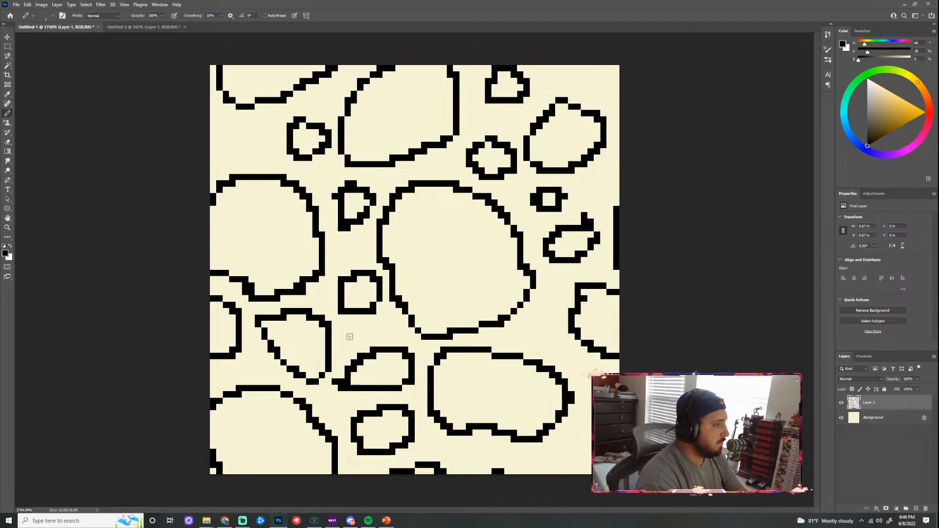
Draw two small stones in the upper-left gap, undoing rejected attempts, plus one at the central stone's lower right and one near the tile's lower-right corner
mouse_move(248, 124)
left_mouse_down()
mouse_move(228, 137)
mouse_move(238, 159)
mouse_move(255, 152)
mouse_move(250, 126)
left_mouse_up()
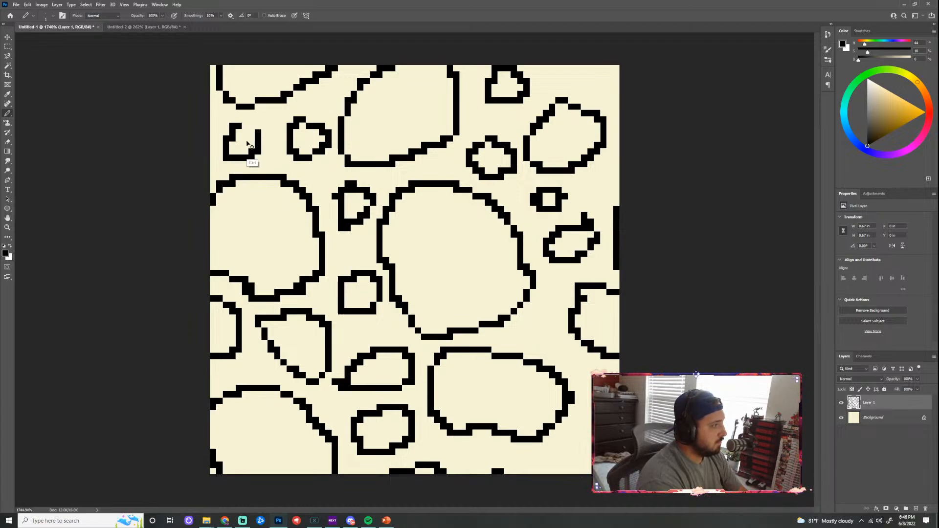
key("ctrl+z")
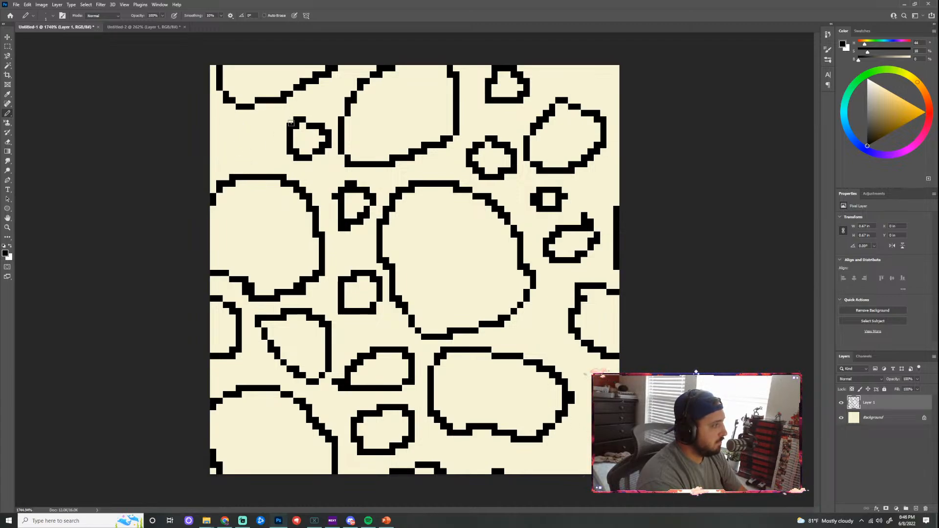
mouse_move(246, 123)
left_mouse_down()
mouse_move(220, 145)
mouse_move(232, 158)
mouse_move(265, 131)
mouse_move(244, 113)
left_mouse_up()
key("ctrl+z")
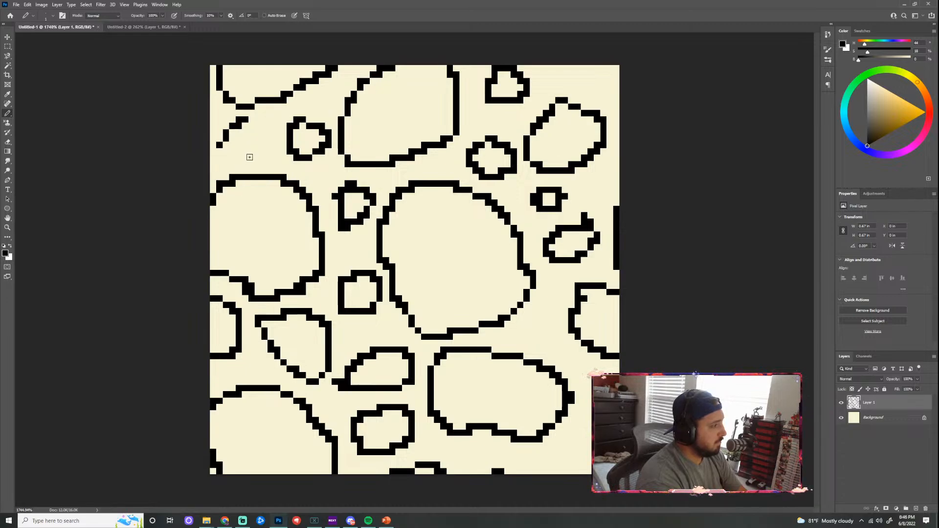
mouse_move(265, 145)
left_mouse_down()
mouse_move(262, 165)
mouse_move(272, 147)
mouse_move(231, 119)
mouse_move(237, 139)
mouse_move(250, 130)
mouse_move(232, 115)
mouse_move(216, 136)
mouse_move(227, 150)
mouse_move(242, 143)
mouse_move(247, 132)
mouse_move(234, 118)
left_mouse_up()
key("ctrl+z")
key("ctrl+z")
mouse_move(252, 156)
left_mouse_down()
mouse_move(269, 165)
mouse_move(276, 143)
mouse_move(252, 159)
left_mouse_up()
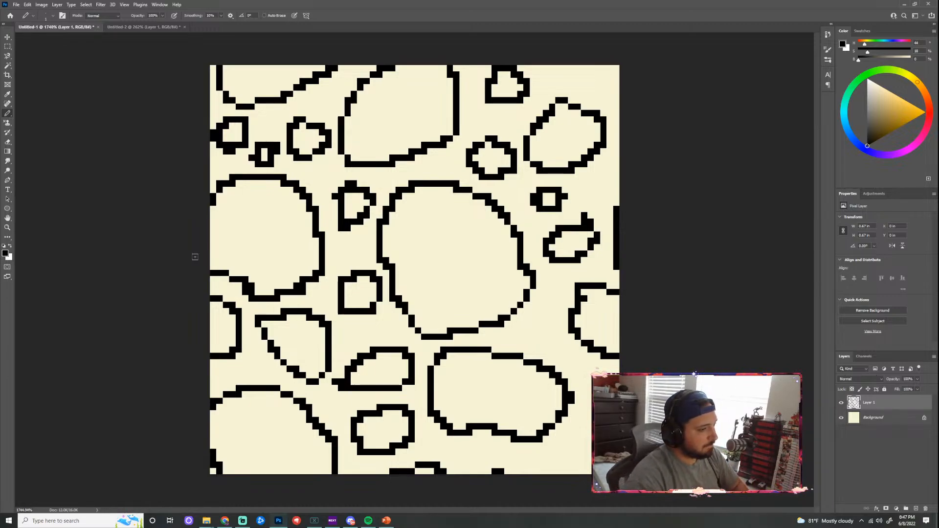
mouse_move(553, 454)
left_mouse_down()
mouse_move(555, 444)
mouse_move(578, 442)
mouse_move(582, 457)
mouse_move(551, 466)
mouse_move(562, 465)
left_mouse_up()
mouse_move(539, 312)
left_mouse_down()
mouse_move(522, 326)
mouse_move(545, 338)
mouse_move(555, 306)
mouse_move(544, 311)
left_mouse_up()
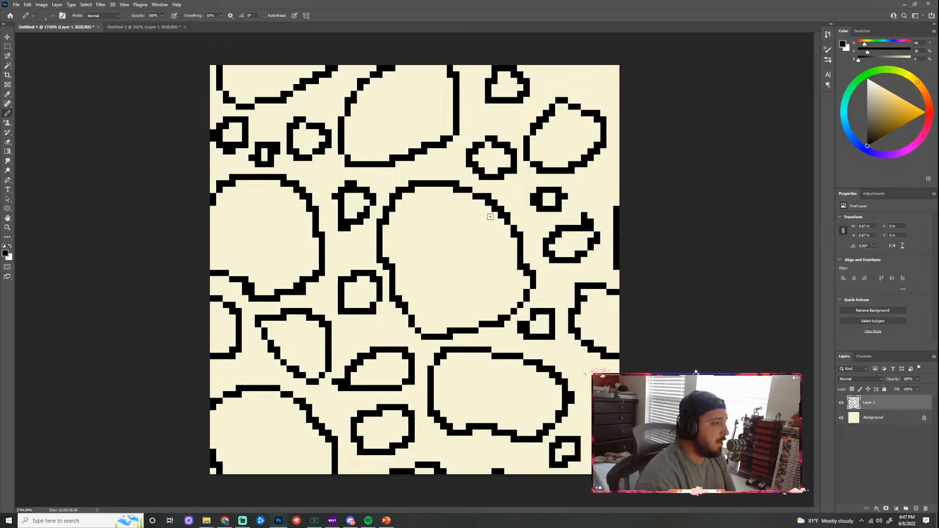
Reapply the last Offset filter twice to inspect the shifted tile and bring it back to its previous position
left_click(101, 5)
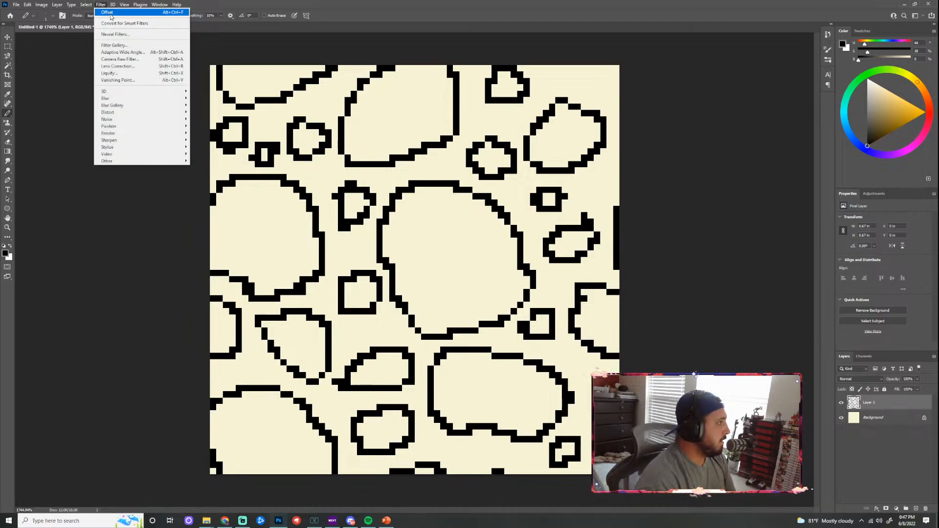
left_click(110, 12)
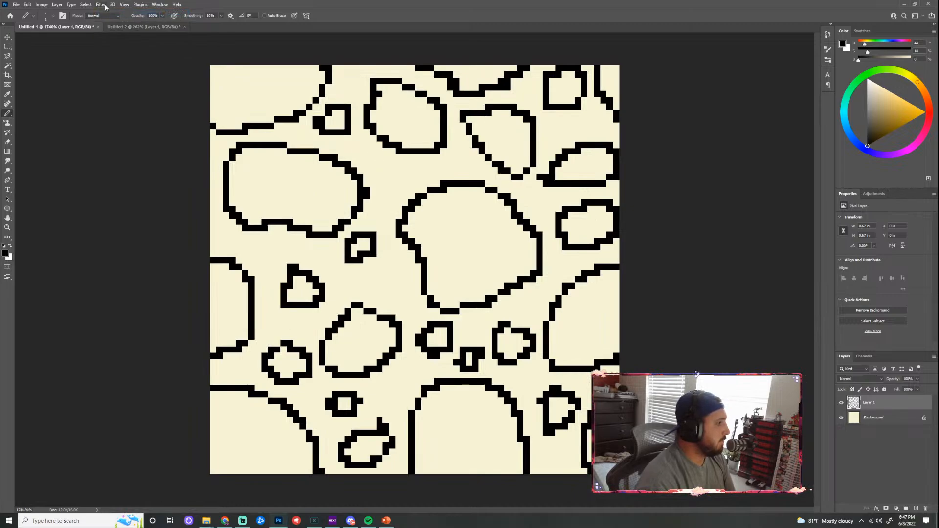
key("ctrl+alt+f")
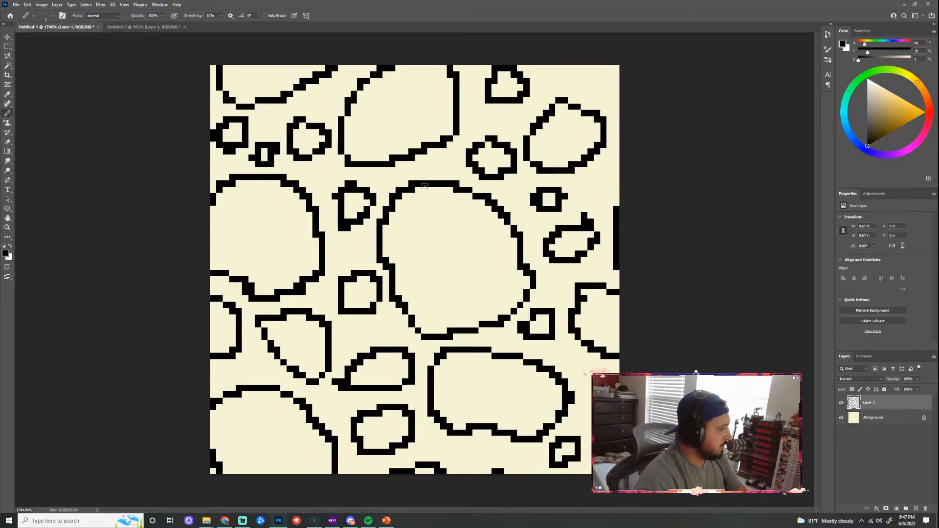
left_click(100, 5)
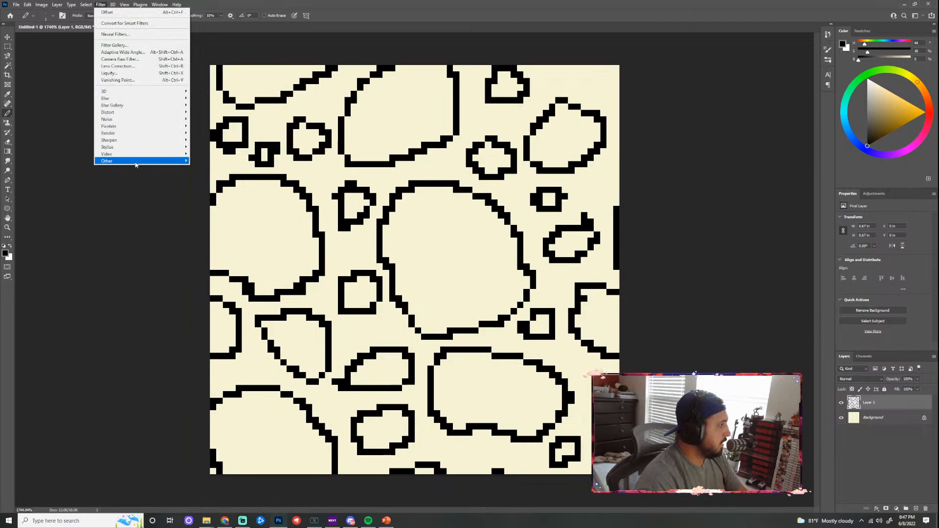
mouse_move(138, 161)
left_click(209, 197)
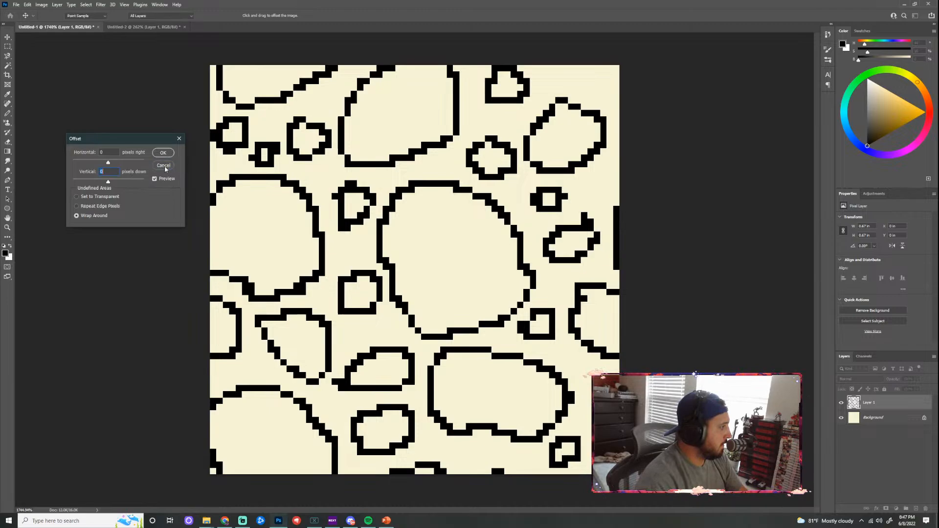
key("Return")
Redraw the small stone at the large central stone's lower right with a rounder closed outline
key("b")
key("ctrl+z")
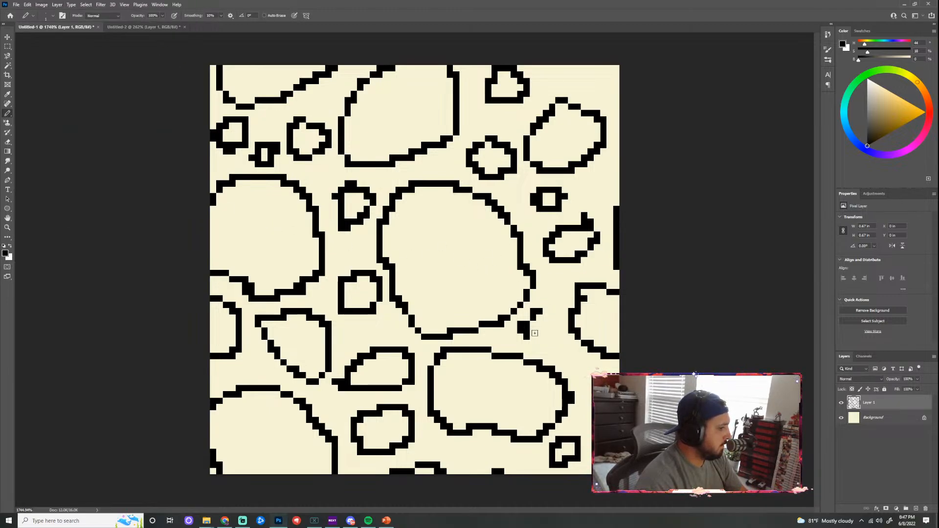
mouse_move(532, 341)
left_mouse_down()
mouse_move(552, 337)
mouse_move(537, 304)
left_mouse_up()
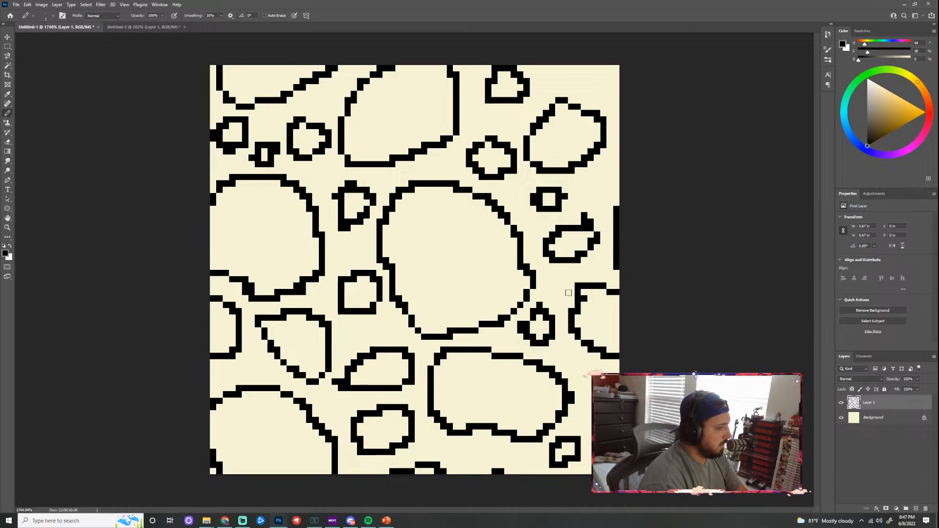
key("ctrl+z")
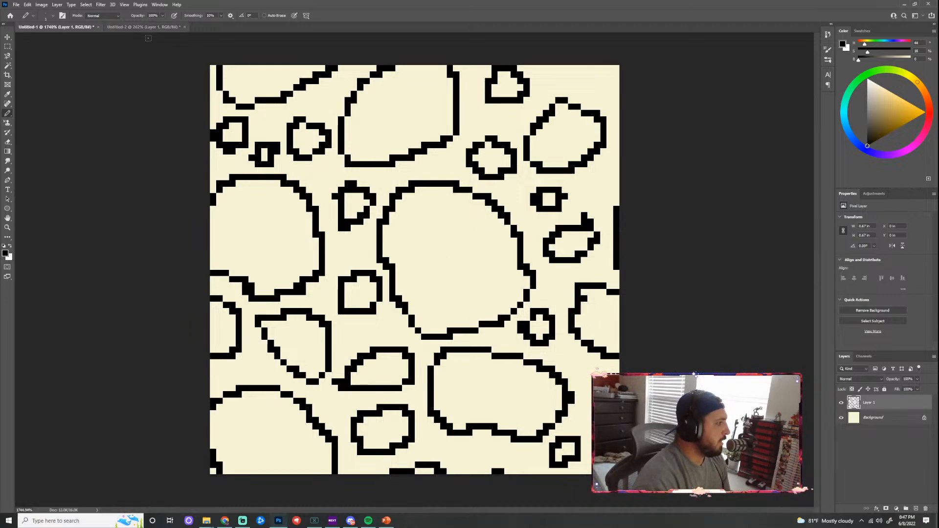
Define the tile as a pattern named "second attempt"
left_click(29, 5)
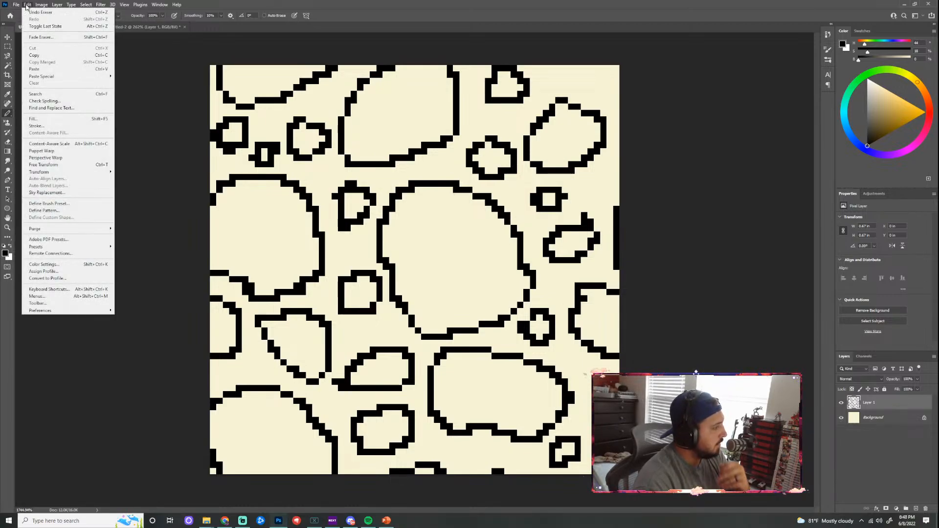
left_click(70, 210)
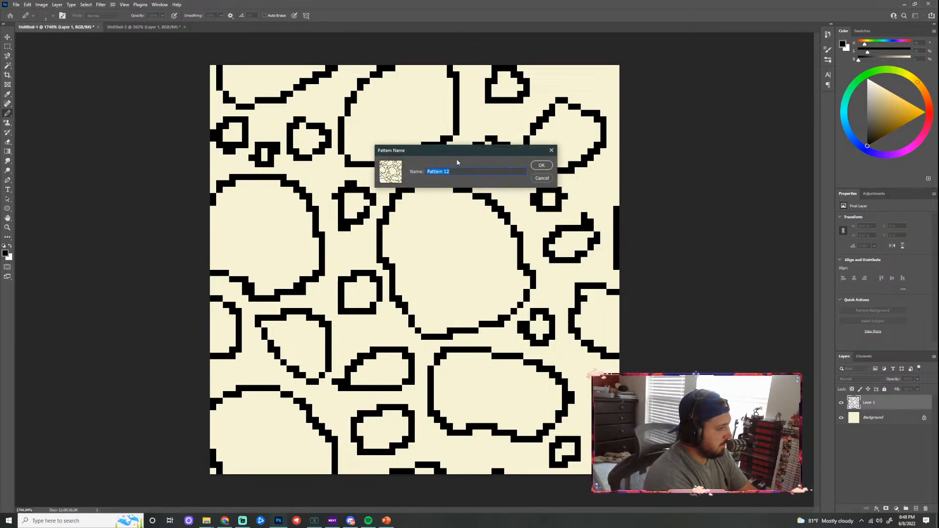
type("sec")
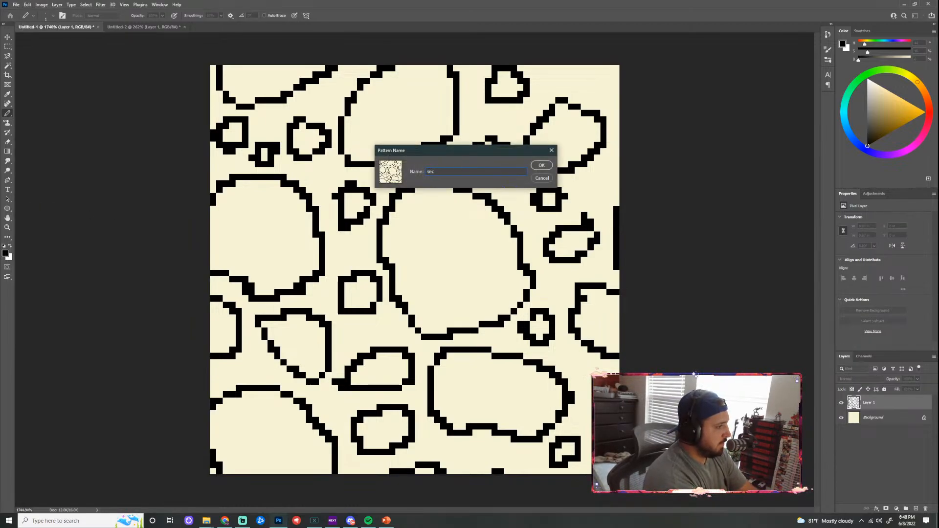
type("ond attempt")
key("Return")
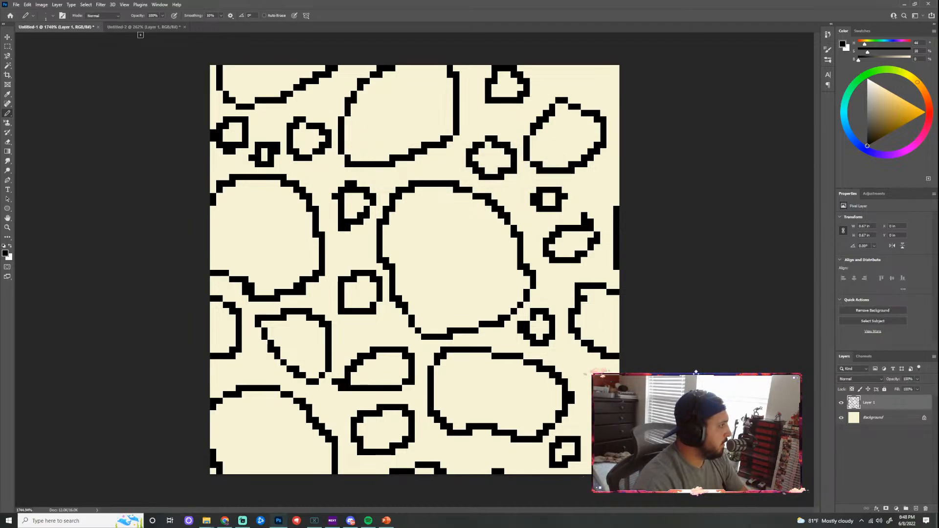
Switch to the Untitled-2 document and fill its layer with the "second attempt" pattern
left_click(143, 27)
left_click(28, 4)
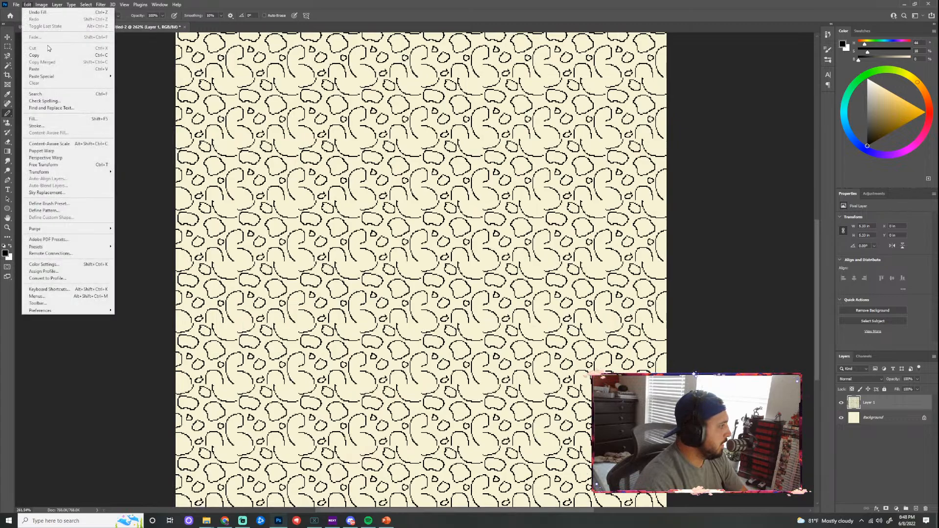
left_click(44, 119)
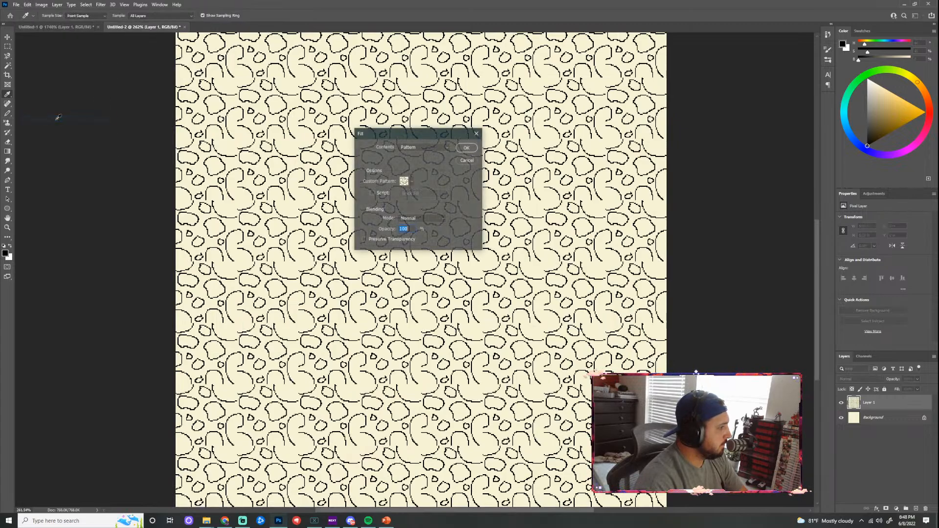
left_click(410, 182)
left_click(417, 236)
left_click(467, 148)
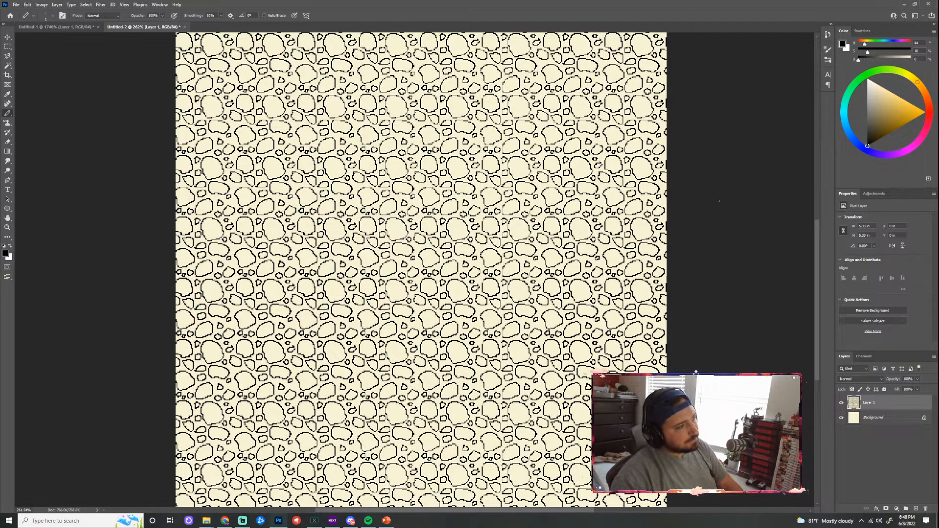
Examine the pattern-filled canvas as a whole and close up for visible repetition, gaps and seams
scroll(685, 241, "down", 3)
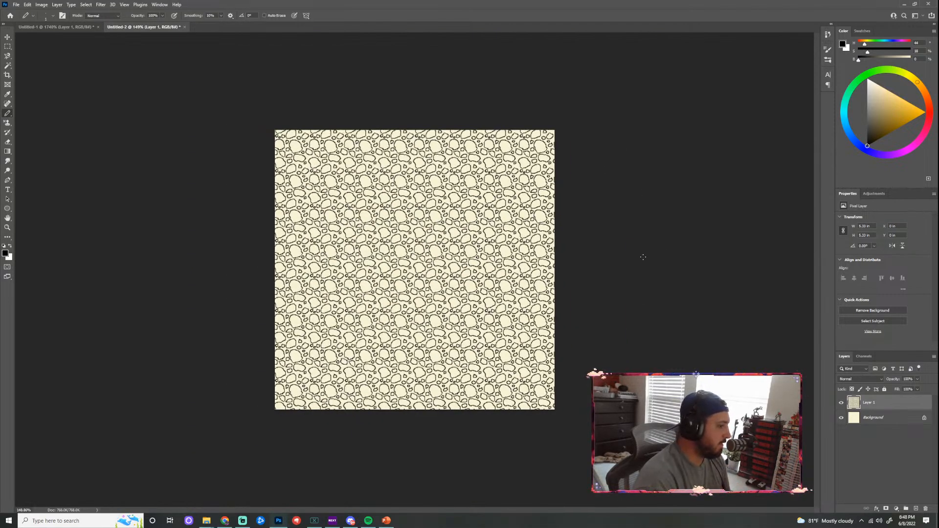
scroll(414, 269, "up", 5)
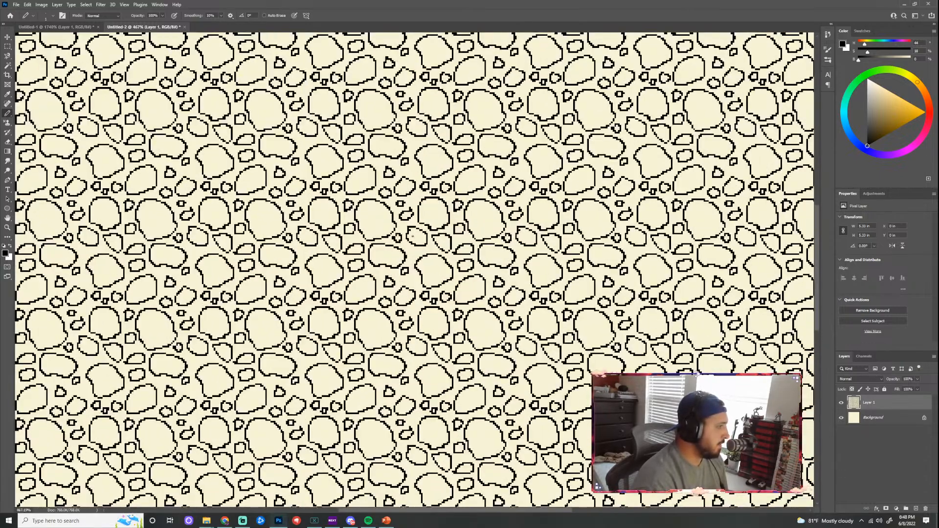
scroll(417, 267, "down", 3)
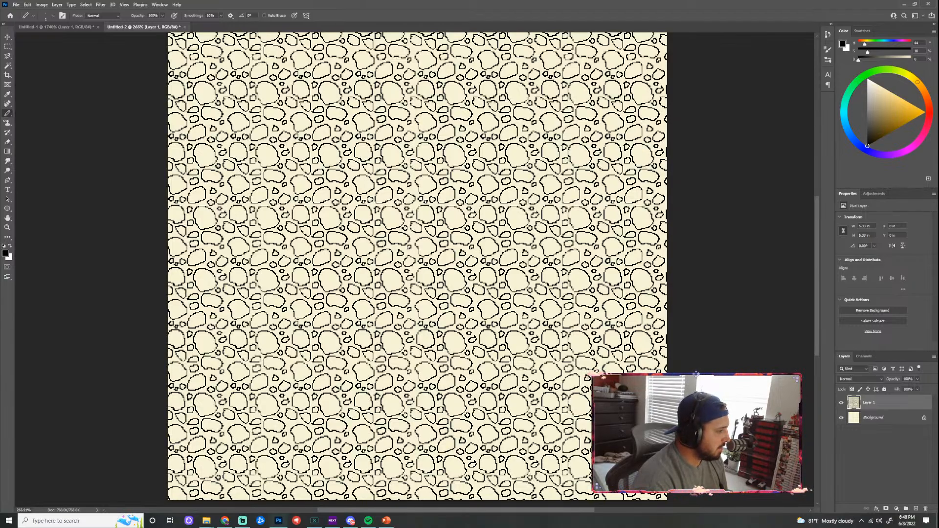
scroll(137, 51, "up", 6)
scroll(342, 165, "down", 2)
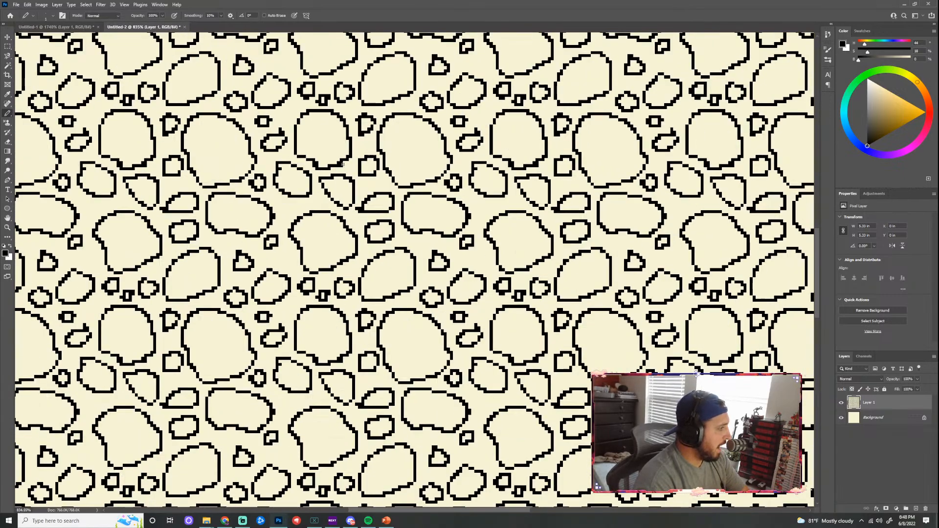
scroll(342, 165, "down", 2)
In the Untitled-1 tile, merge the triangular, square and half-round stones below left of the central stone into one large stone, erasing the inner lines
key("ctrl+Tab")
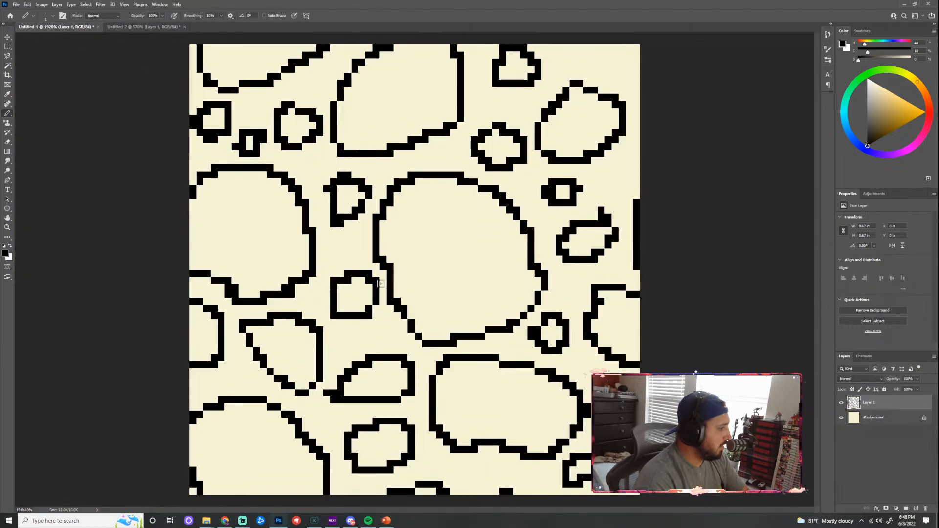
scroll(381, 283, "up", 1)
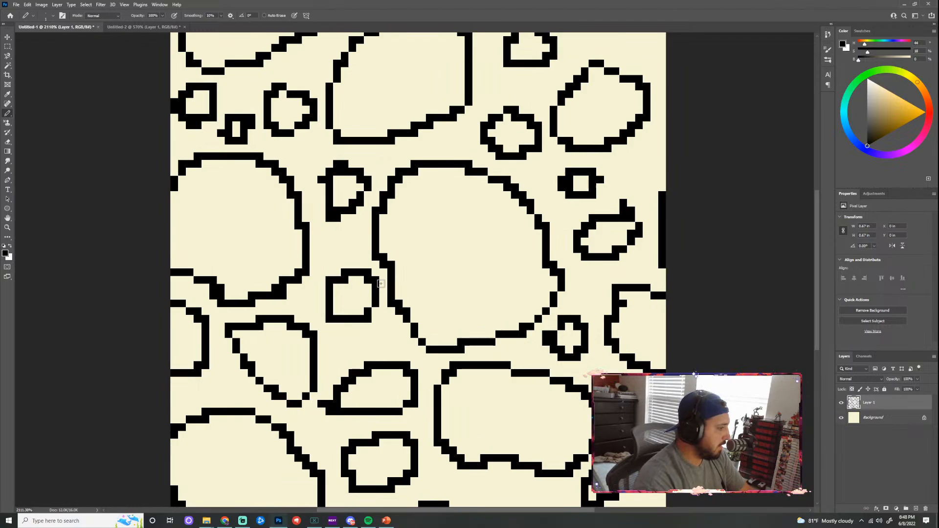
mouse_move(295, 316)
left_mouse_down()
mouse_move(341, 289)
mouse_move(379, 317)
mouse_move(371, 307)
mouse_move(403, 372)
mouse_move(369, 396)
mouse_move(292, 404)
left_mouse_up()
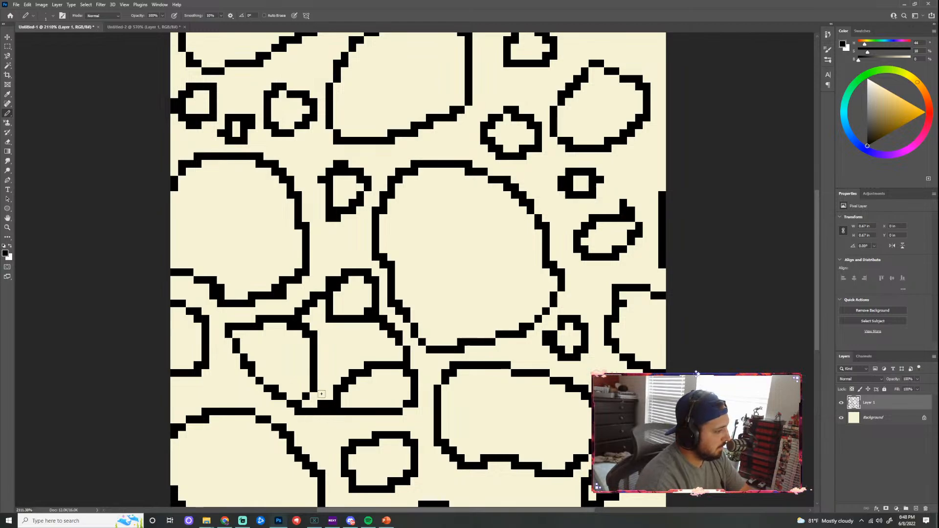
mouse_move(301, 337)
left_mouse_down()
mouse_move(322, 339)
mouse_move(350, 300)
mouse_move(355, 319)
mouse_move(365, 314)
mouse_move(342, 344)
mouse_move(314, 349)
mouse_move(305, 377)
mouse_move(320, 396)
mouse_move(343, 385)
mouse_move(354, 360)
mouse_move(365, 377)
mouse_move(388, 367)
mouse_move(340, 402)
left_mouse_up()
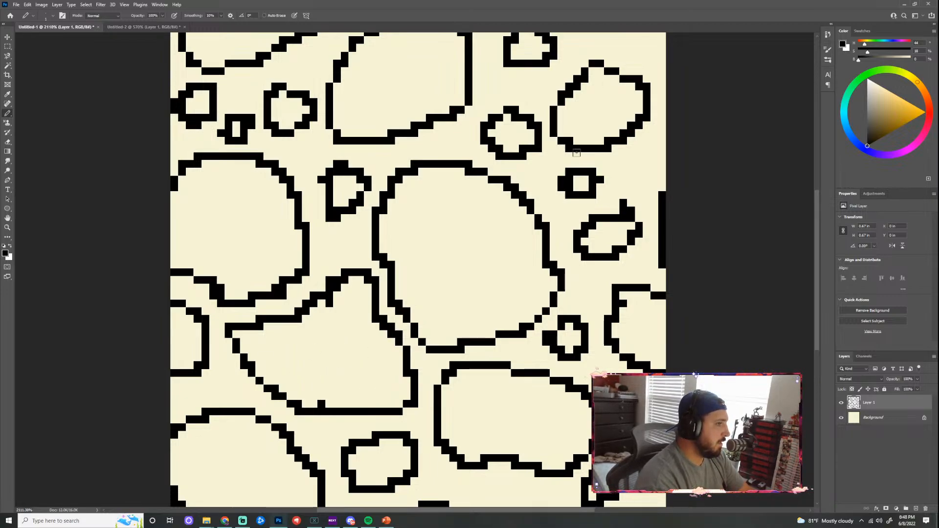
Draw connecting outlines around the three stones in the tile's upper-right area to form one large stone
left_click_drag(507, 69, 493, 116)
mouse_move(545, 149)
left_mouse_down()
mouse_move(615, 137)
mouse_move(638, 117)
mouse_move(652, 91)
mouse_move(638, 54)
left_mouse_up()
mouse_move(607, 48)
left_mouse_down()
mouse_move(548, 46)
mouse_move(592, 44)
mouse_move(637, 67)
mouse_move(618, 47)
left_mouse_up()
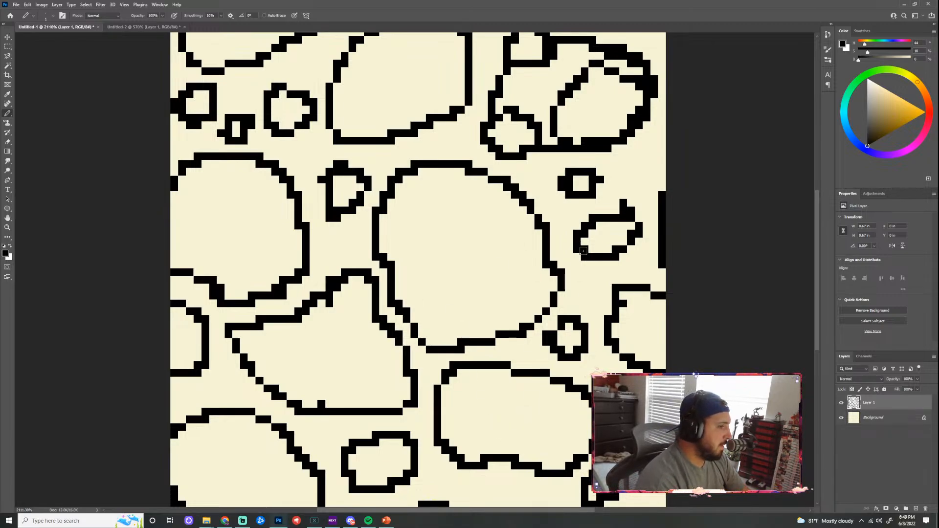
Extend the right-edge stone over the small stone beside it, and erase the leftover inner outlines there and in the large upper-right stone
mouse_move(573, 320)
left_mouse_down()
mouse_move(594, 292)
mouse_move(626, 287)
left_mouse_up()
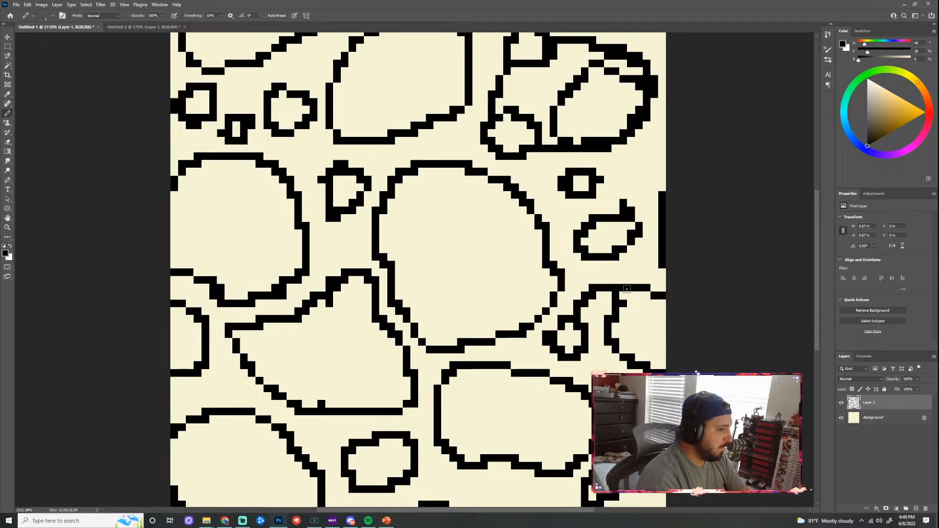
left_click_drag(576, 359, 632, 370)
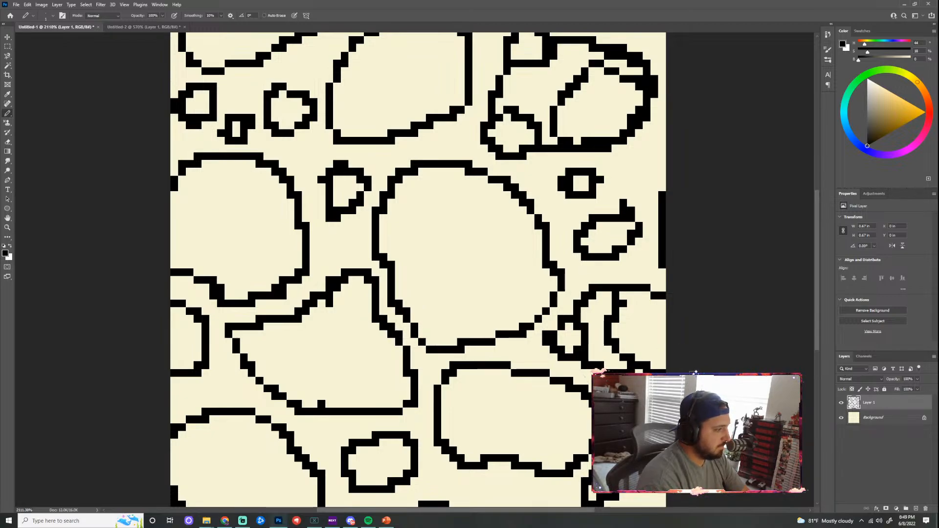
mouse_move(624, 304)
left_mouse_down()
mouse_move(606, 322)
mouse_move(609, 348)
mouse_move(629, 357)
mouse_move(581, 335)
mouse_move(583, 327)
mouse_move(585, 356)
left_mouse_up()
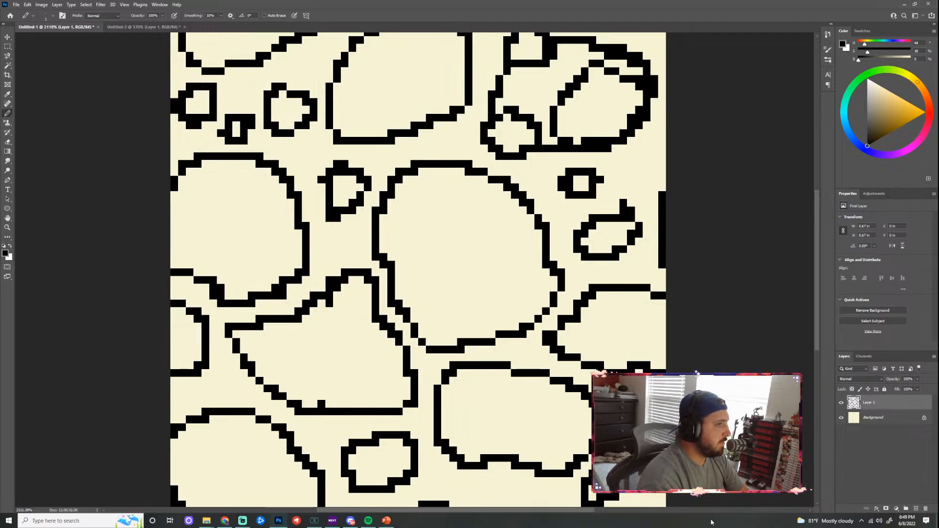
mouse_move(534, 116)
left_mouse_down()
mouse_move(511, 112)
mouse_move(527, 137)
mouse_move(559, 133)
mouse_move(571, 105)
mouse_move(550, 134)
mouse_move(590, 140)
mouse_move(634, 115)
mouse_move(641, 77)
mouse_move(578, 67)
mouse_move(573, 103)
mouse_move(557, 48)
mouse_move(529, 74)
mouse_move(521, 60)
mouse_move(576, 91)
mouse_move(598, 63)
mouse_move(628, 88)
left_mouse_up()
left_click_drag(585, 148, 593, 148)
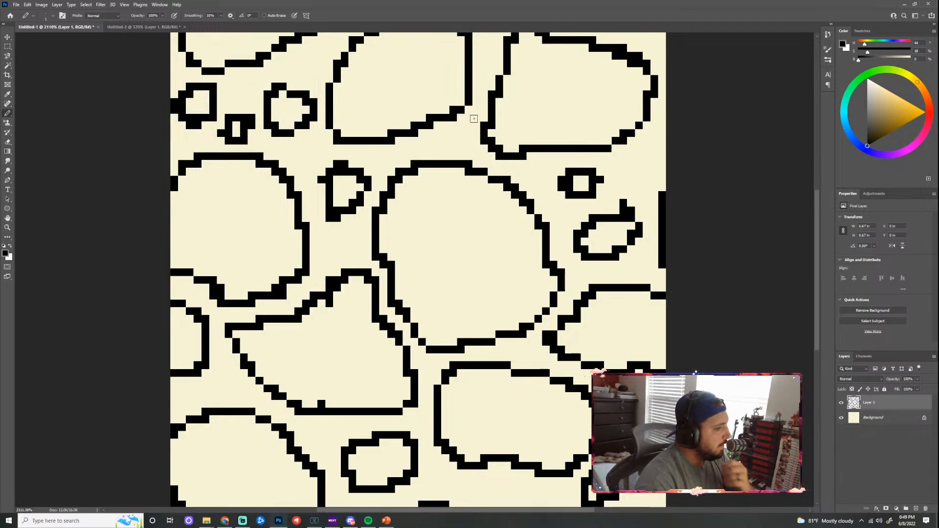
Define the reworked tile as a pattern named "attempt 3"
left_click(29, 6)
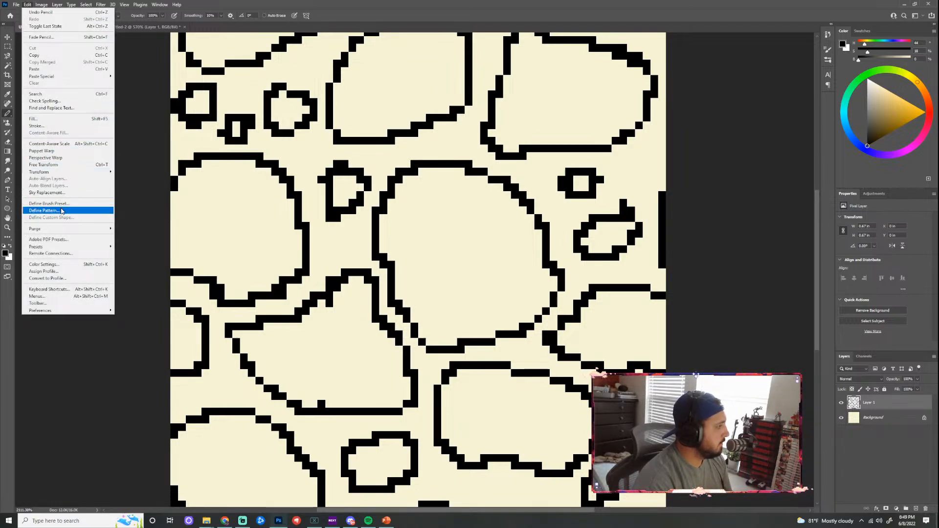
left_click(62, 212)
type("attempt 3")
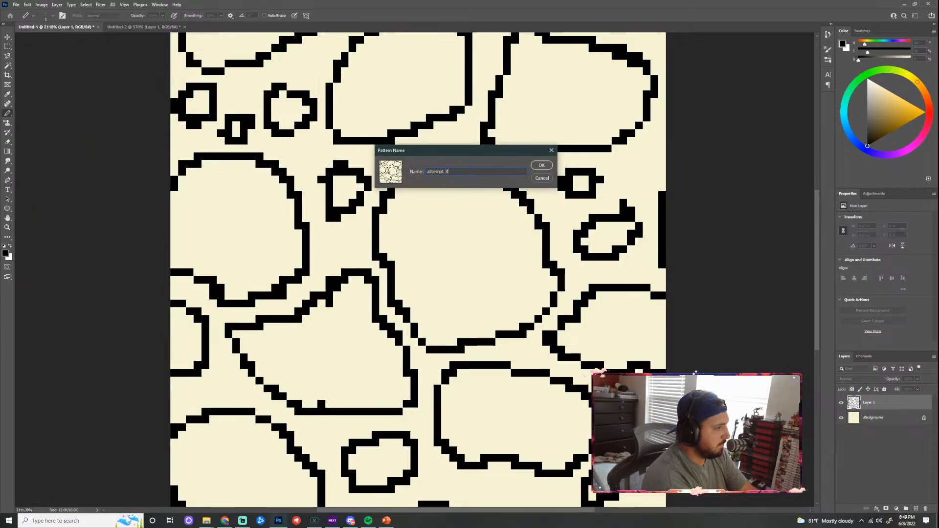
key("Return")
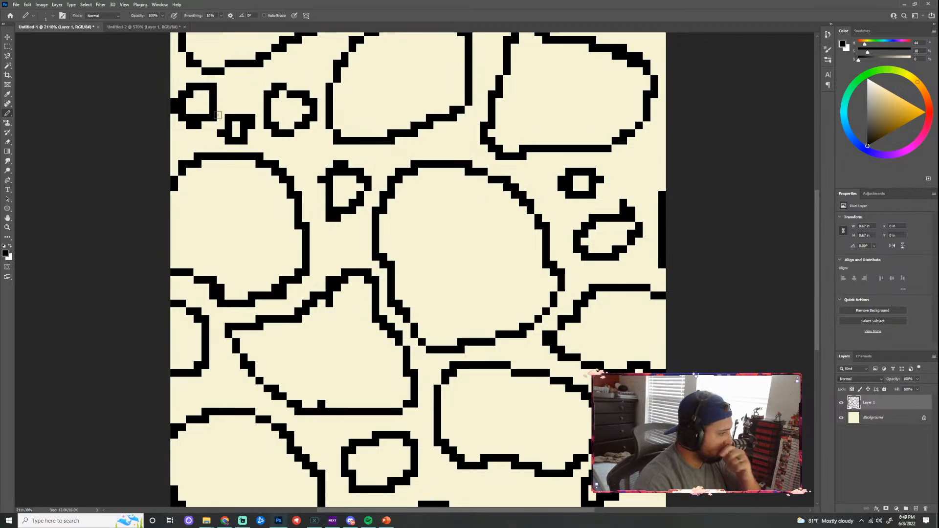
Fill the Untitled-2 layer with the "attempt 3" pattern and inspect the repeated stones at several magnifications
left_click(142, 27)
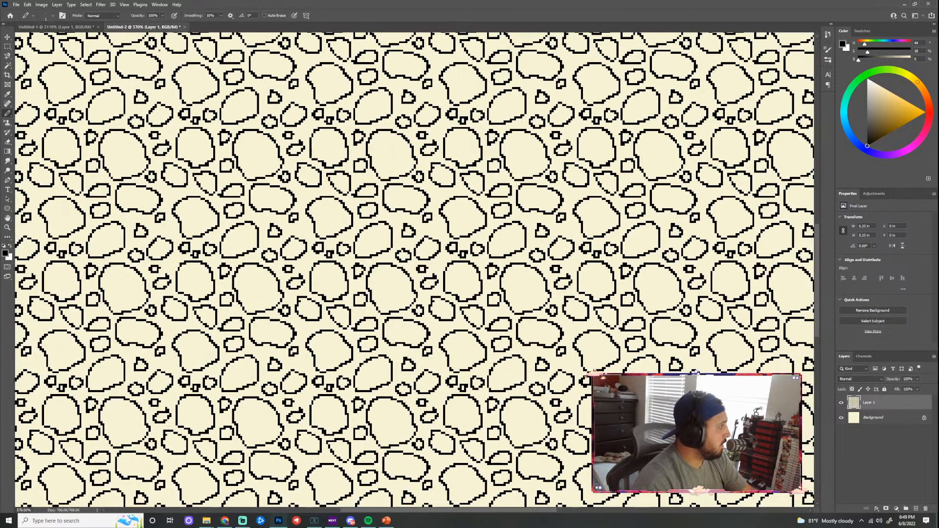
left_click(28, 5)
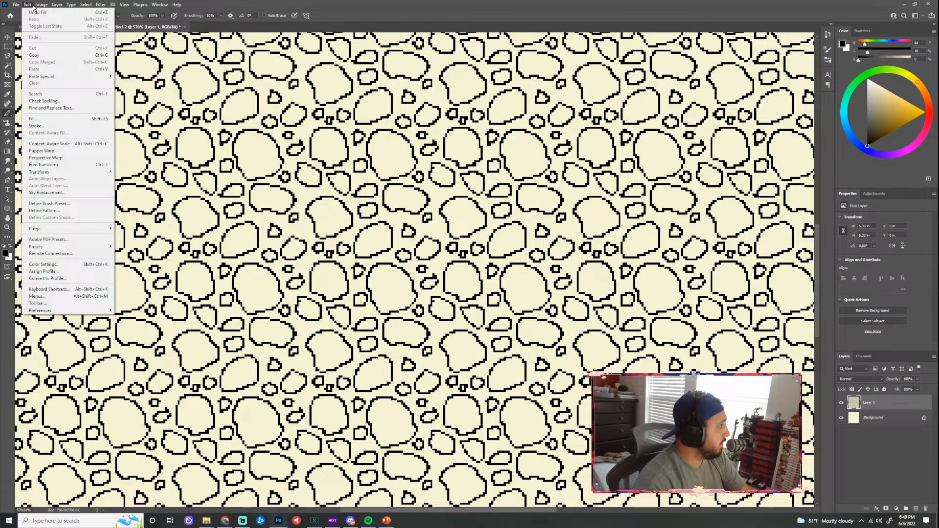
left_click(54, 119)
left_click(410, 182)
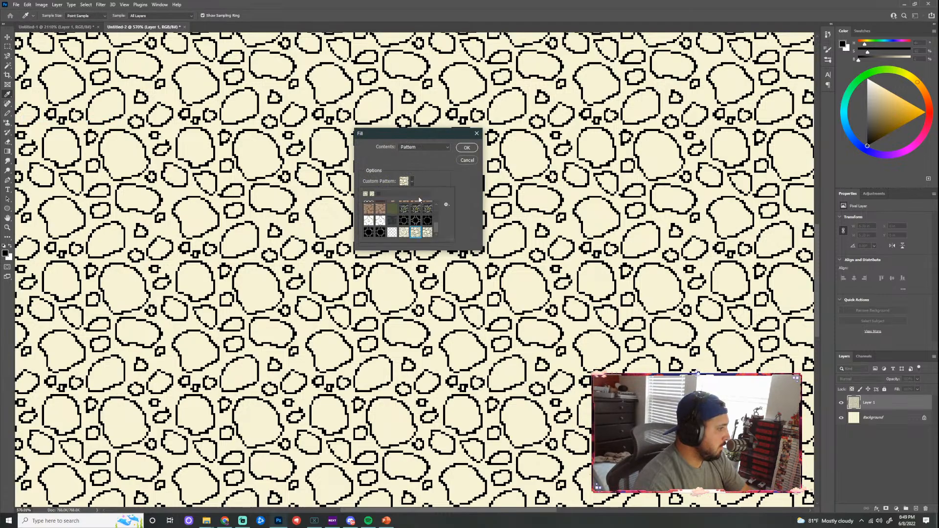
left_click(427, 232)
left_click(465, 149)
left_click(465, 149)
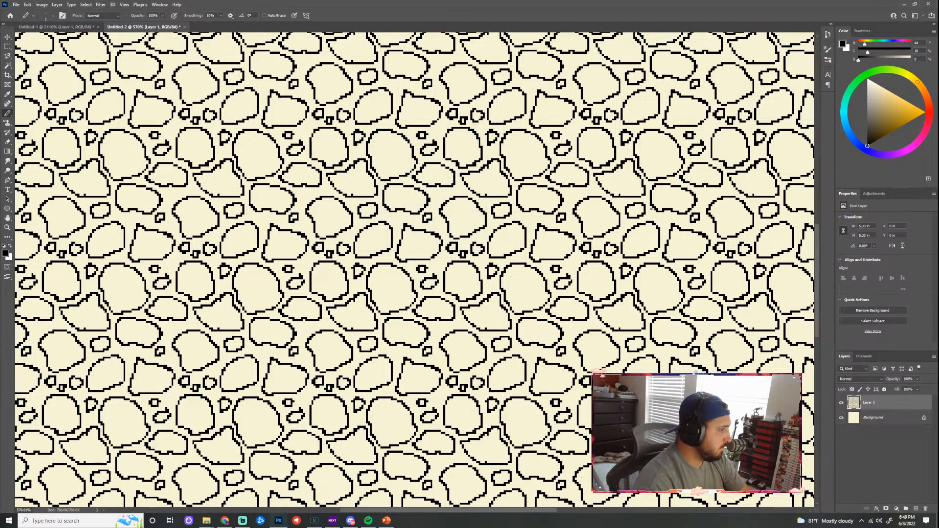
scroll(630, 206, "down", 3)
scroll(629, 213, "down", 3)
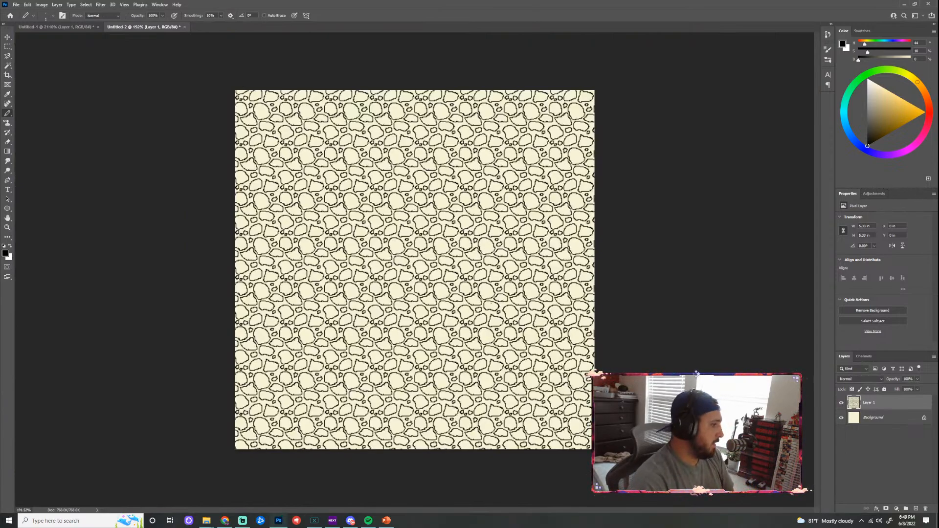
scroll(446, 220, "up", 3)
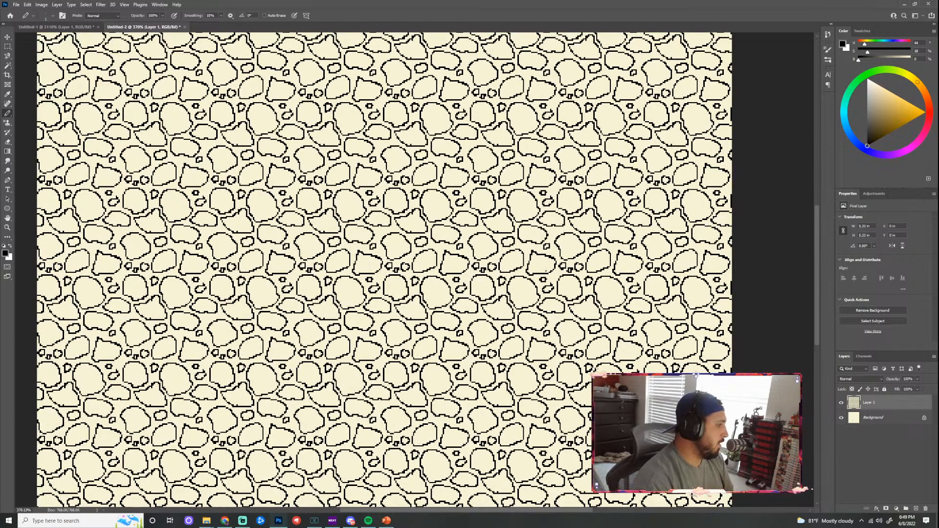
scroll(503, 244, "up", 1)
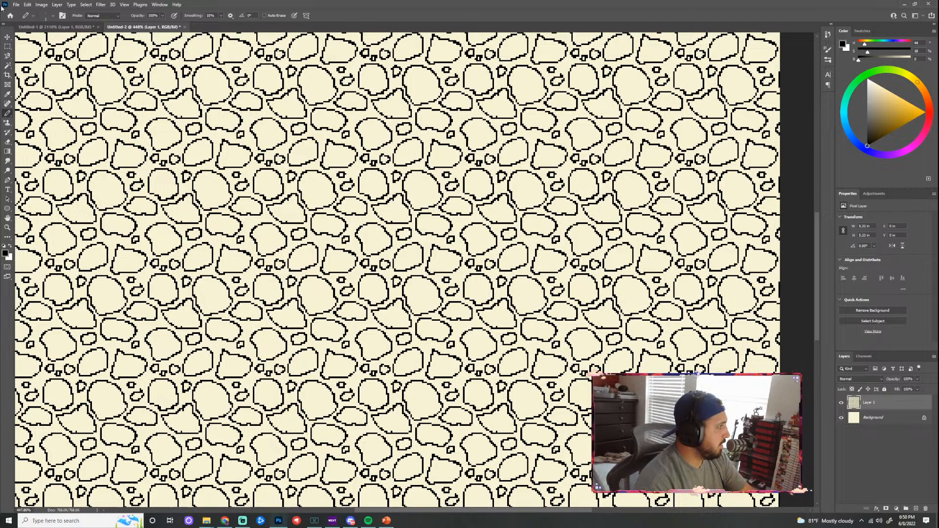
On the Untitled-1 tile, draw a tiny stone between the upper-middle stone and the central stone, and thin its outline to single pixels
left_click(56, 27)
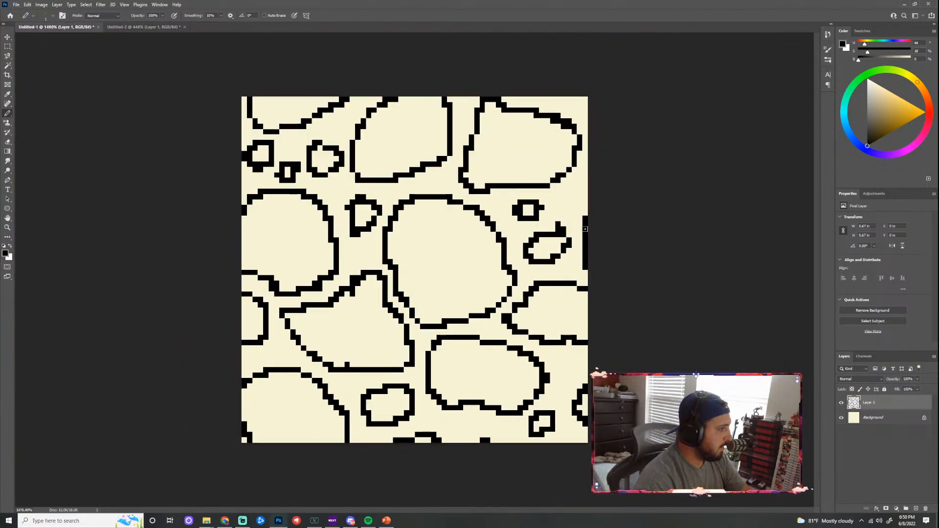
scroll(589, 229, "up", 3)
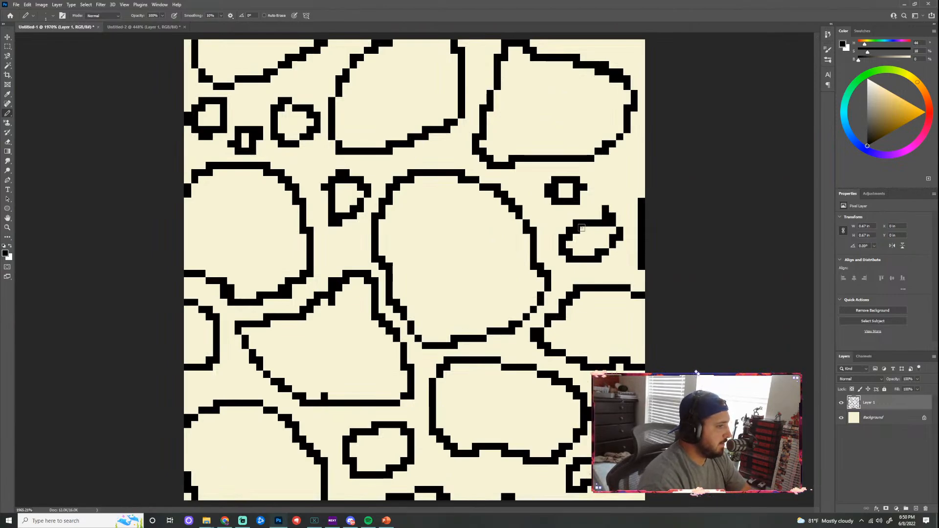
mouse_move(439, 142)
left_mouse_down()
mouse_move(436, 152)
mouse_move(454, 152)
mouse_move(438, 144)
left_mouse_up()
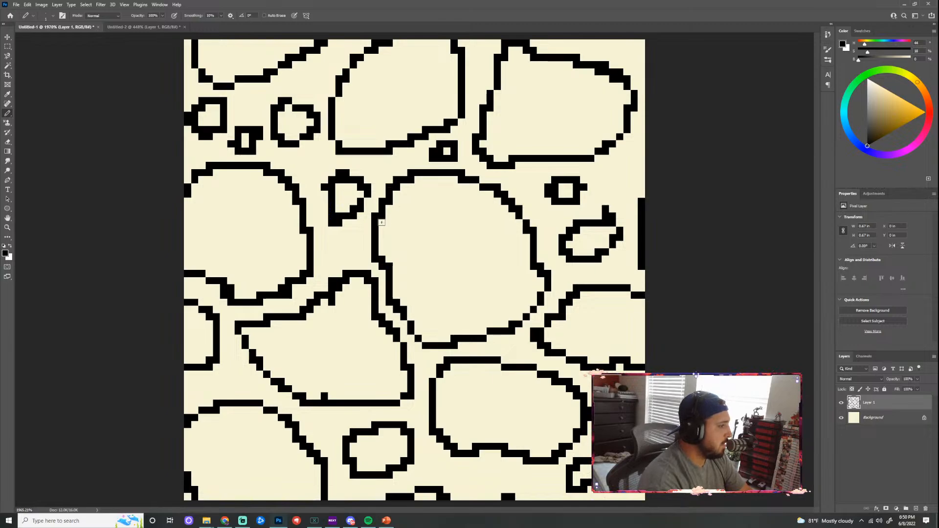
left_click(439, 152)
left_click(455, 157)
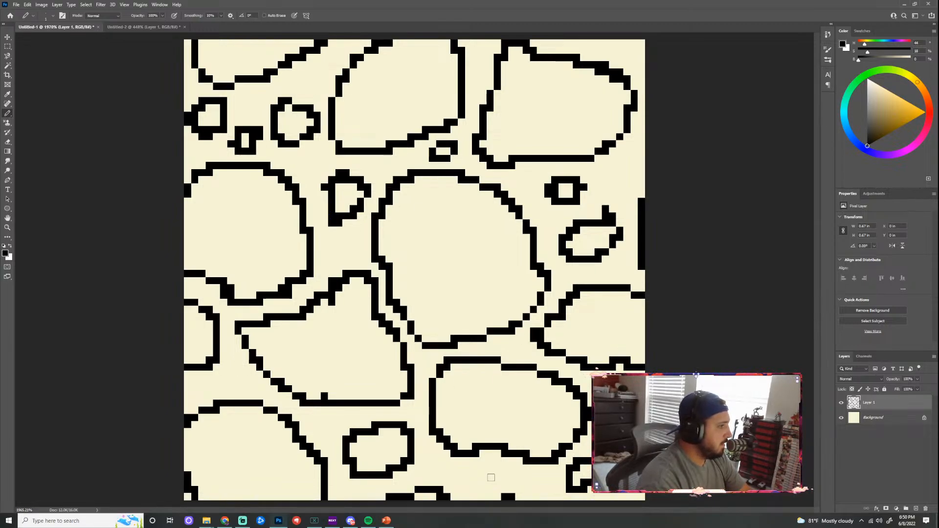
left_click_drag(453, 152, 452, 145)
left_click(431, 157)
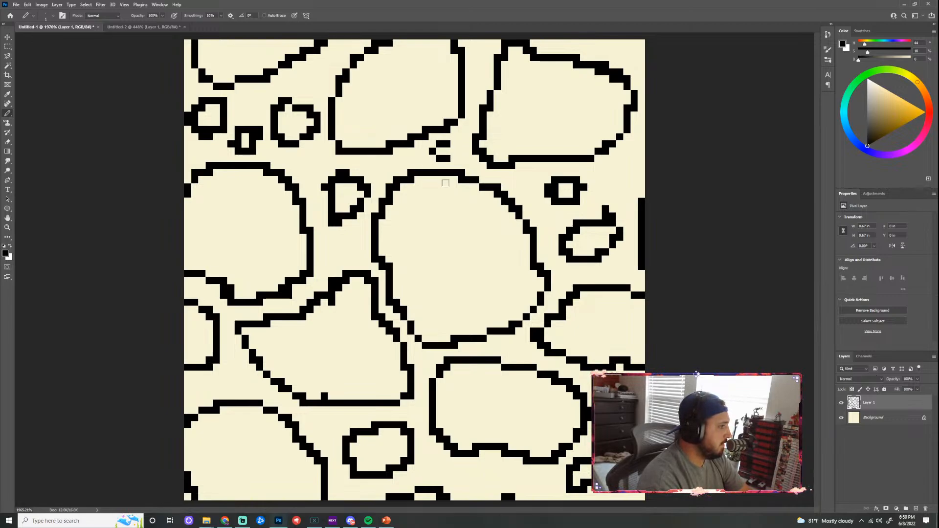
left_click(454, 150)
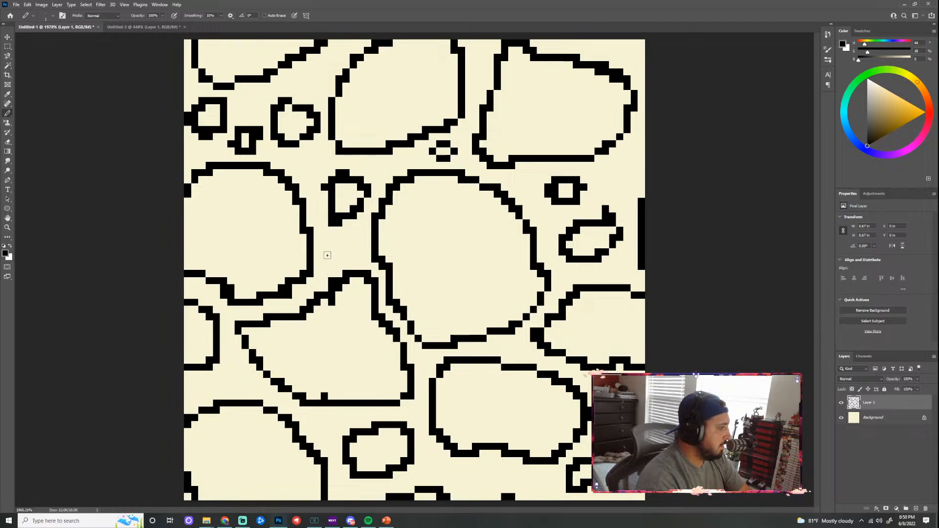
Draw tiny stones in the gap left of the large central stone, beside the lower-left stone, and beneath the lower-right oval stone
mouse_move(327, 250)
left_mouse_down()
mouse_move(324, 261)
mouse_move(340, 267)
mouse_move(351, 249)
mouse_move(325, 245)
mouse_move(332, 238)
left_mouse_up()
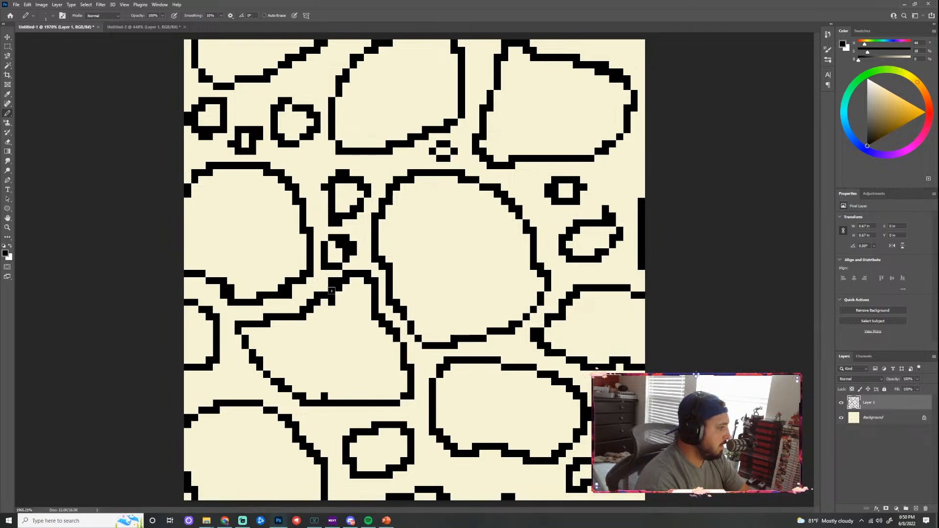
mouse_move(318, 419)
left_mouse_down()
mouse_move(319, 435)
mouse_move(339, 425)
mouse_move(323, 409)
mouse_move(338, 422)
mouse_move(327, 440)
mouse_move(317, 420)
mouse_move(311, 431)
mouse_move(331, 433)
mouse_move(330, 421)
mouse_move(313, 419)
left_mouse_up()
left_click(461, 468)
left_click(461, 482)
left_click(476, 489)
left_click(483, 490)
left_click(490, 482)
left_click(490, 475)
left_click(483, 469)
left_click(475, 468)
left_click(468, 468)
left_click(468, 482)
left_click(461, 475)
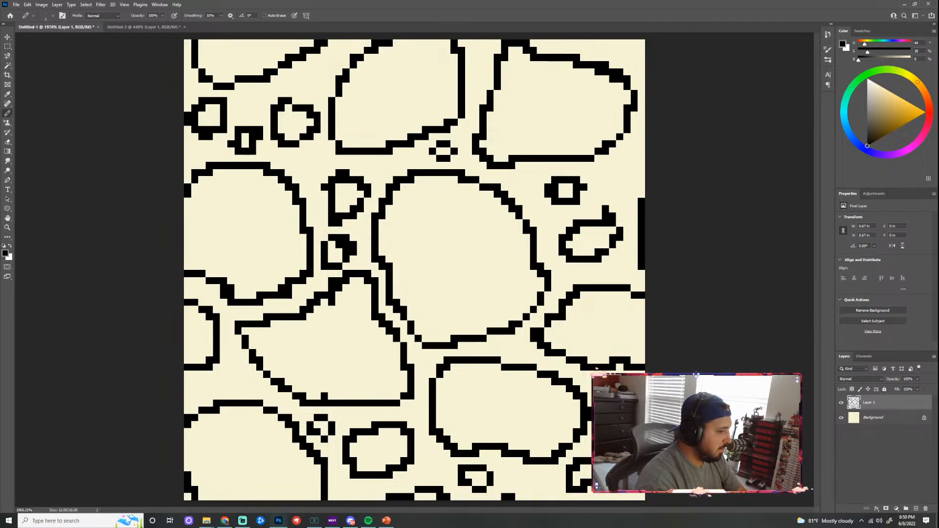
Draw a tiny stone below the large upper-right stone and another wrapping across the top and bottom edges, and undo the stray straight line
mouse_move(612, 166)
left_mouse_down()
mouse_move(618, 184)
mouse_move(633, 168)
mouse_move(621, 157)
mouse_move(617, 165)
left_mouse_up()
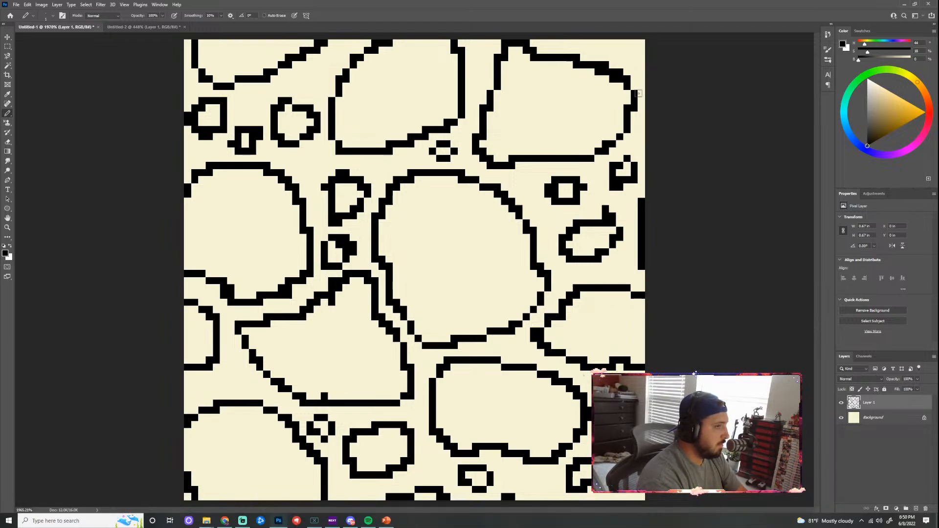
mouse_move(614, 50)
left_mouse_down()
mouse_move(629, 56)
mouse_move(631, 39)
left_mouse_up()
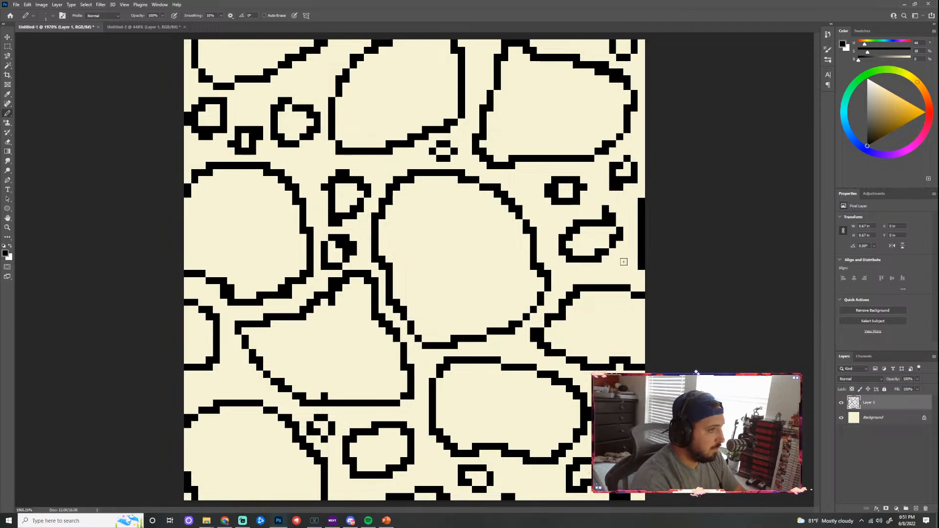
left_click(626, 61, "shift")
key("ctrl+z")
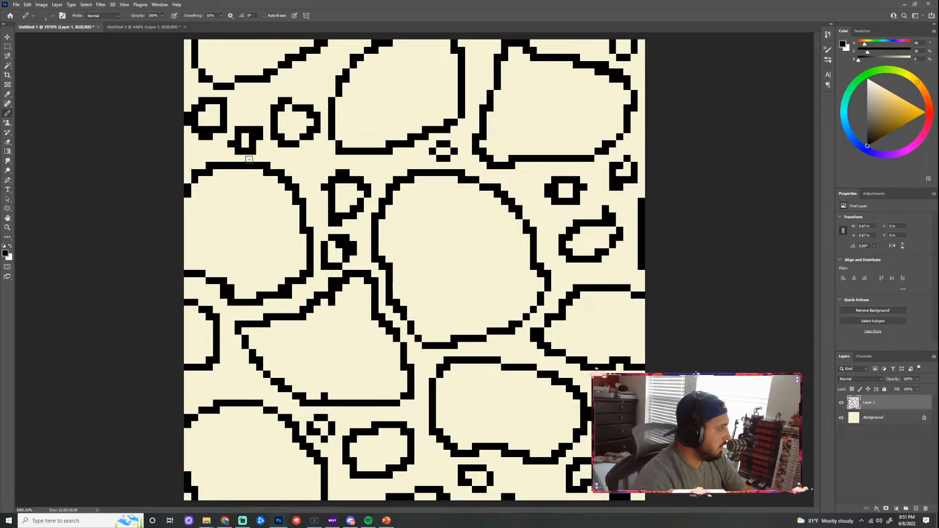
Define the tile with its added tiny stones as a pattern named "attempt 4"
left_click(27, 5)
left_click(65, 210)
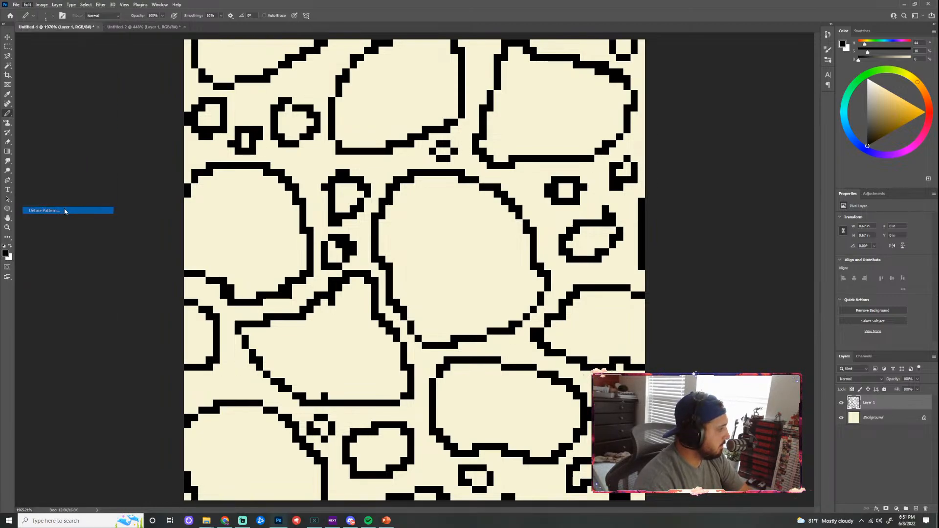
type("attern")
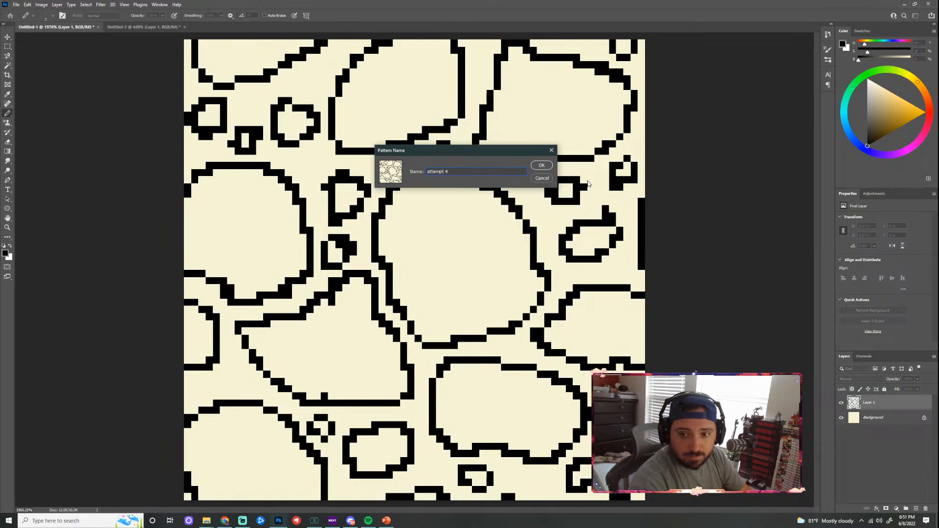
key("Return")
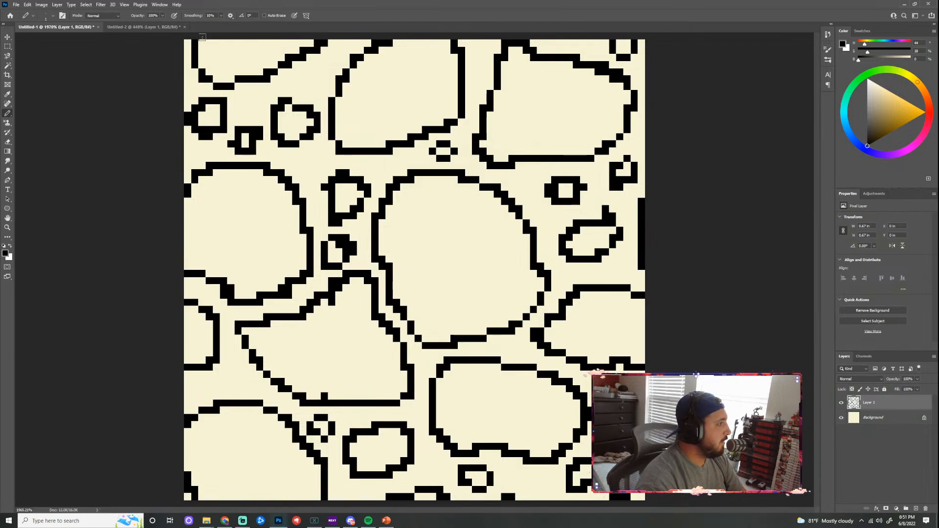
Fill the Untitled-2 layer with the "attempt 4" pattern and examine the repetition at several magnifications
key("ctrl+Tab")
left_click(27, 4)
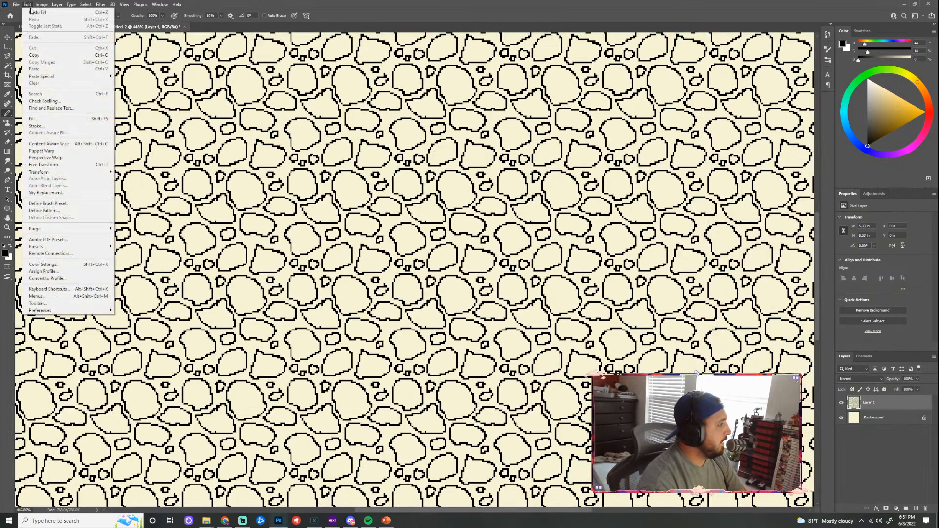
left_click(38, 119)
key("i")
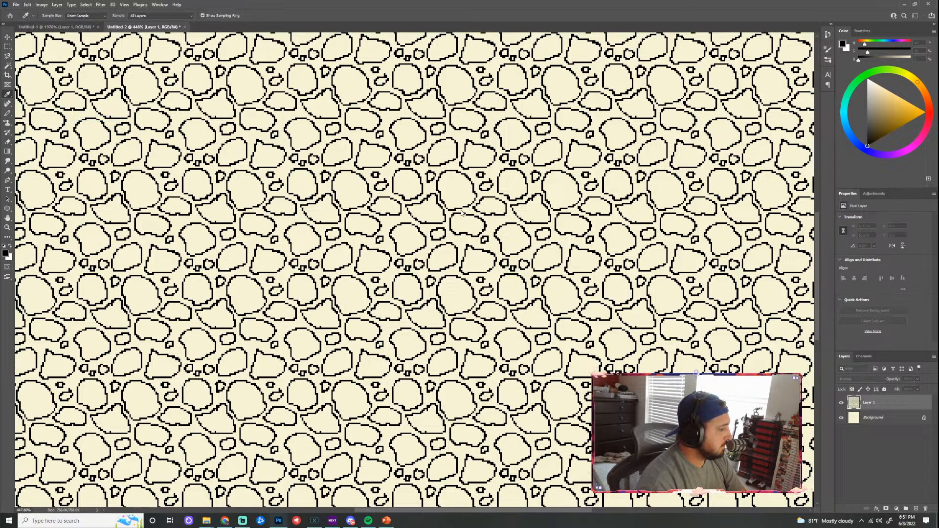
key("shift+F5")
left_click(411, 181)
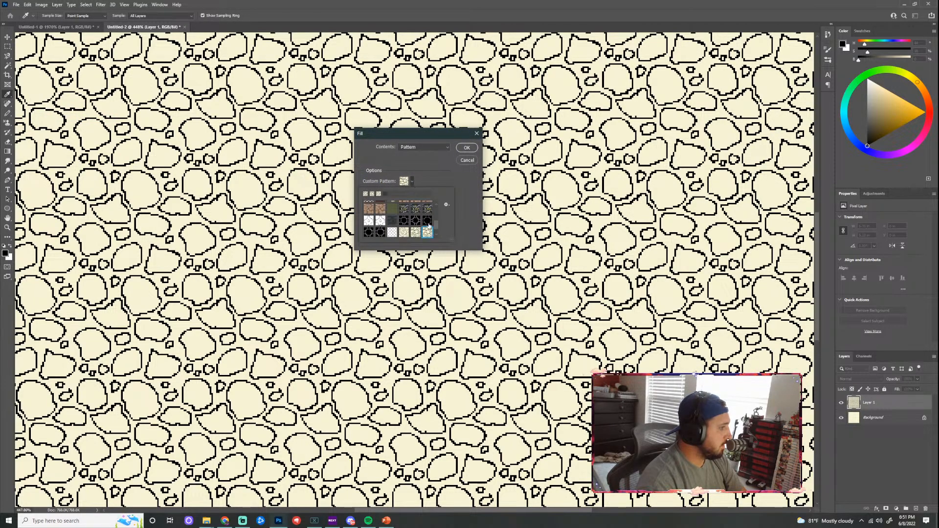
left_click(465, 148)
key("b")
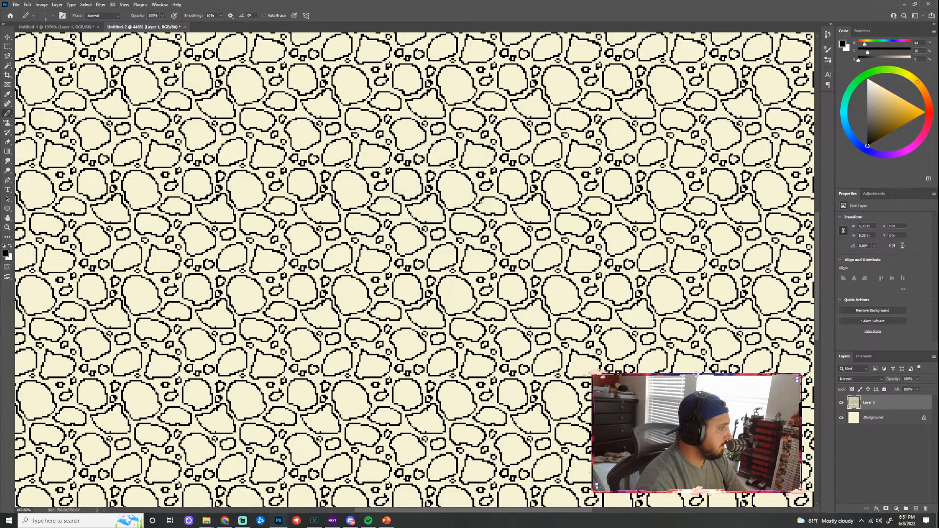
scroll(553, 214, "down", 9)
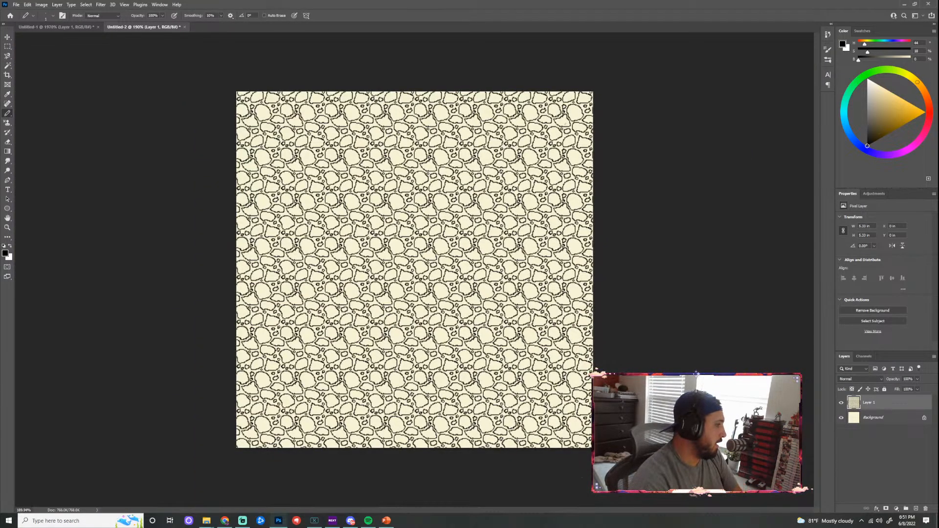
scroll(441, 269, "up", 6)
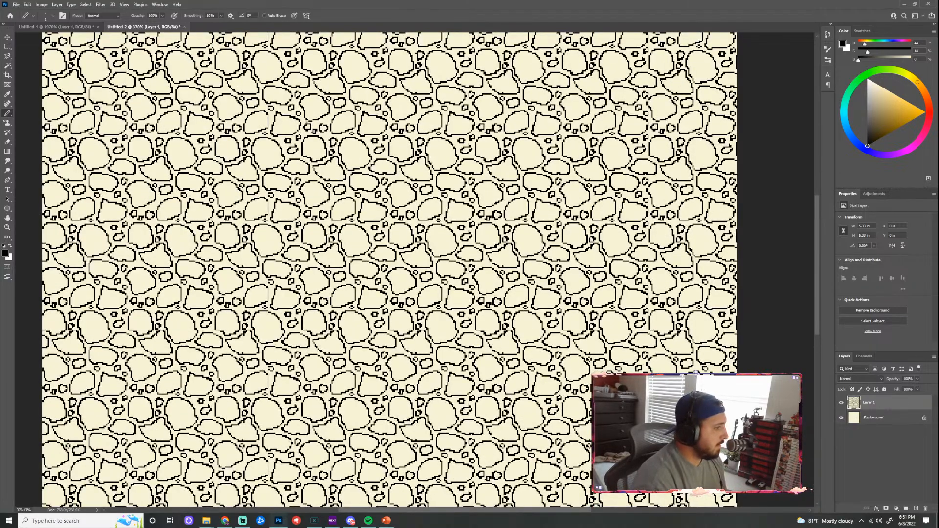
scroll(471, 269, "down", 3)
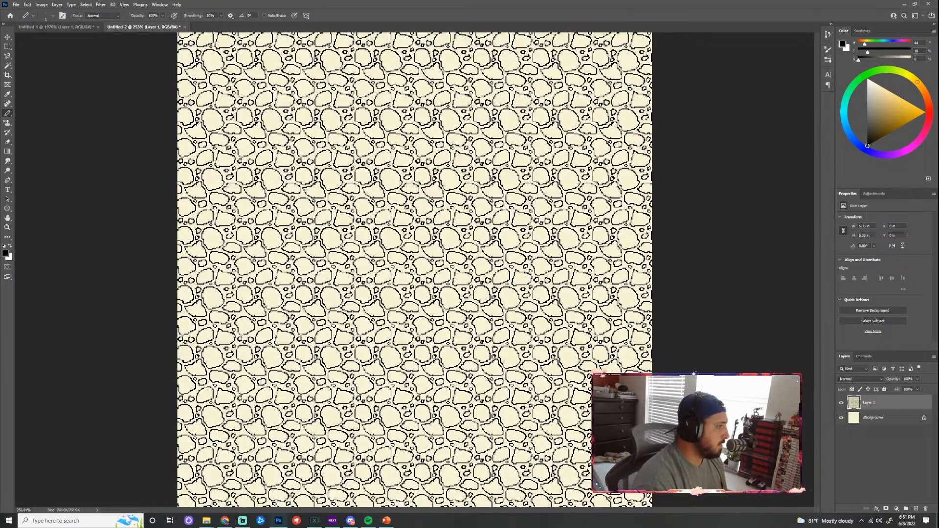
scroll(391, 269, "up", 4)
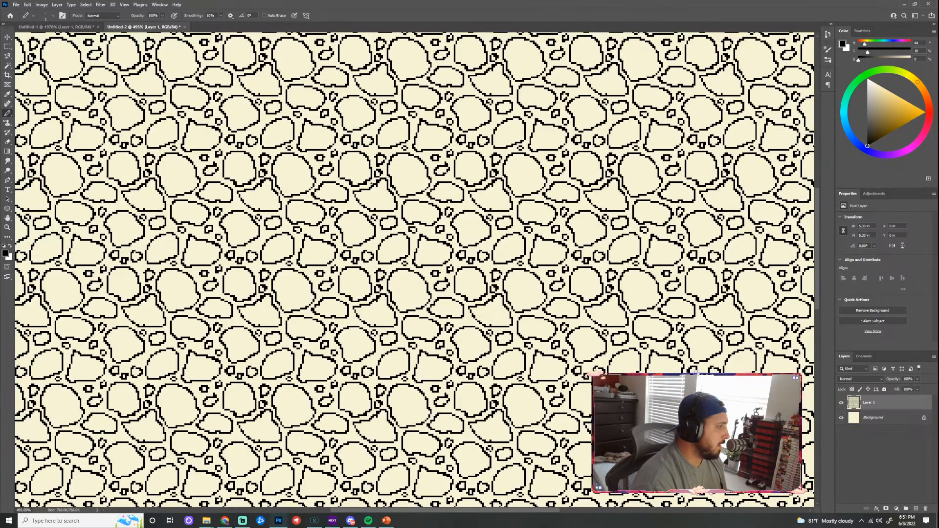
scroll(392, 168, "down", 8)
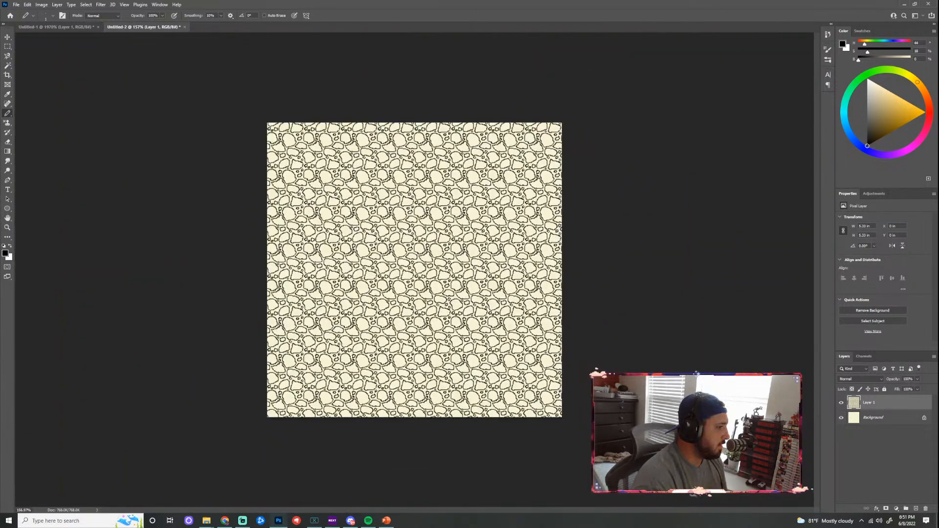
scroll(428, 234, "up", 8)
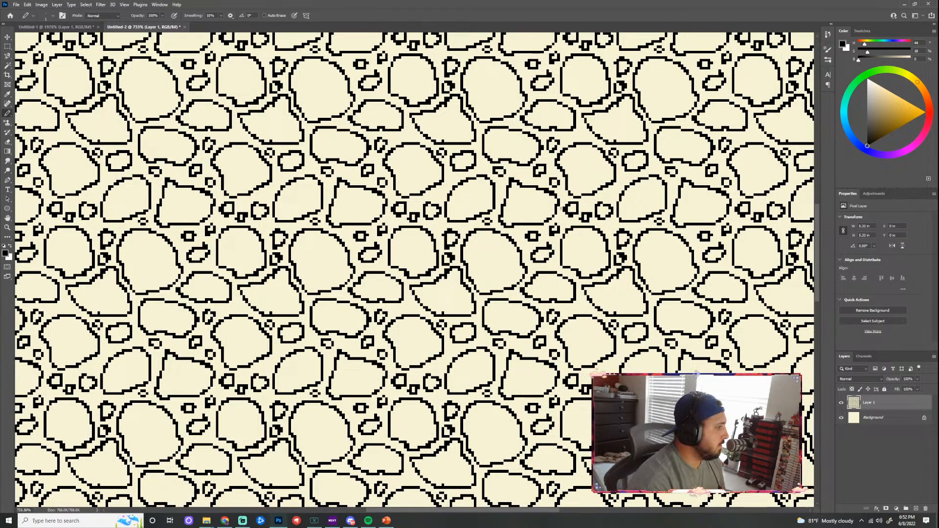
On the Untitled-1 tile, bulge the left side of the angular lower-left stone outward and erase its old inner outline
left_click(63, 27)
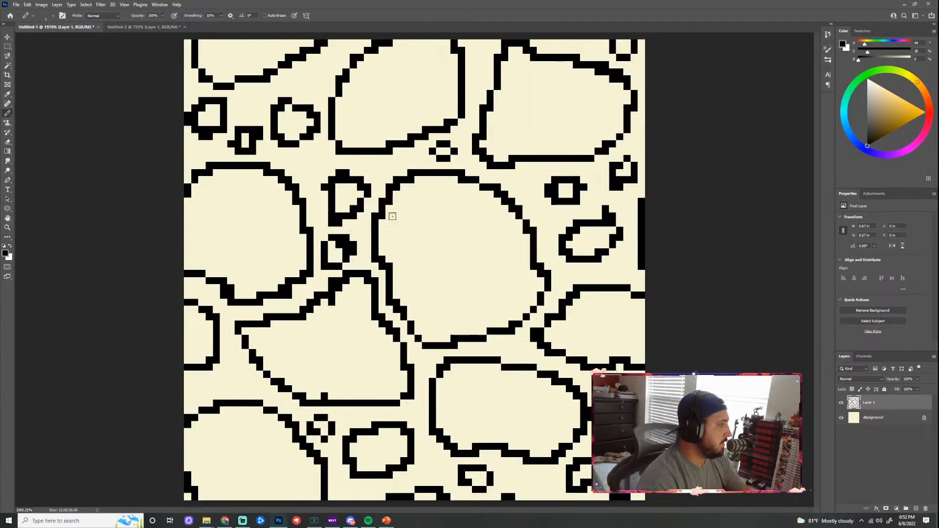
scroll(395, 217, "down", 2)
scroll(458, 237, "up", 1)
scroll(370, 328, "up", 1)
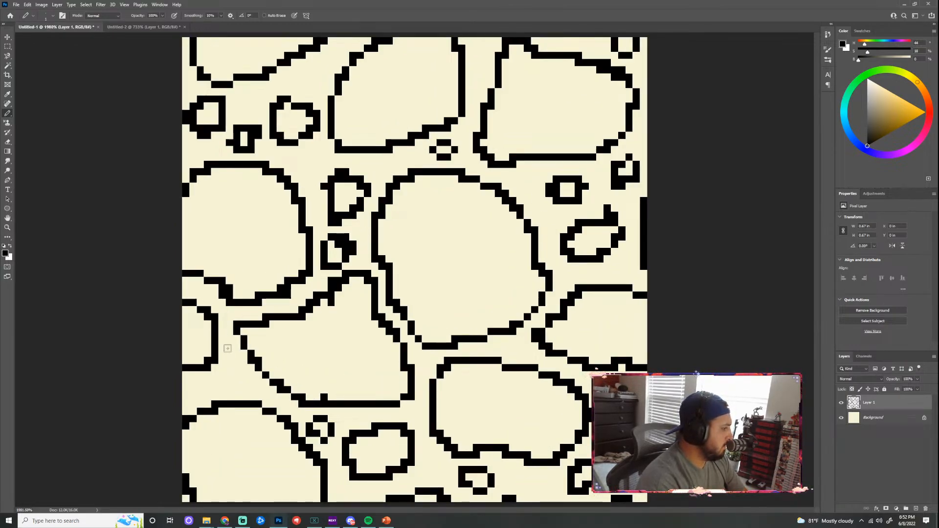
mouse_move(248, 347)
left_mouse_down()
mouse_move(247, 365)
mouse_move(272, 392)
left_mouse_up()
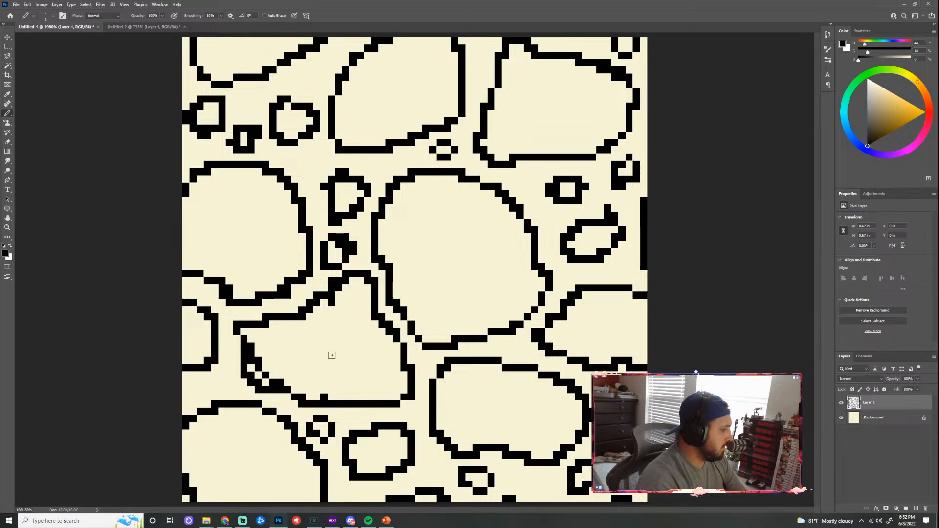
mouse_move(249, 342)
left_mouse_down()
mouse_move(281, 380)
mouse_move(260, 393)
mouse_move(244, 388)
mouse_move(242, 376)
mouse_move(260, 399)
left_mouse_up()
left_click(236, 324)
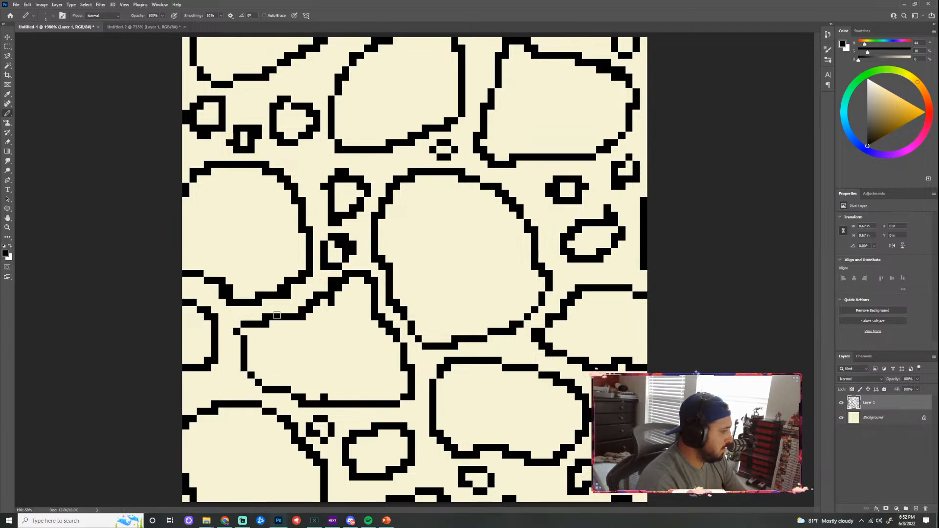
Erase the doubled corner pixels along the angular stone's upper and right-hand outline to thin it to one pixel
left_click(266, 326)
left_click(303, 317)
left_click(309, 311)
left_click(316, 304)
left_click(331, 302)
left_click(332, 296)
left_click(341, 289)
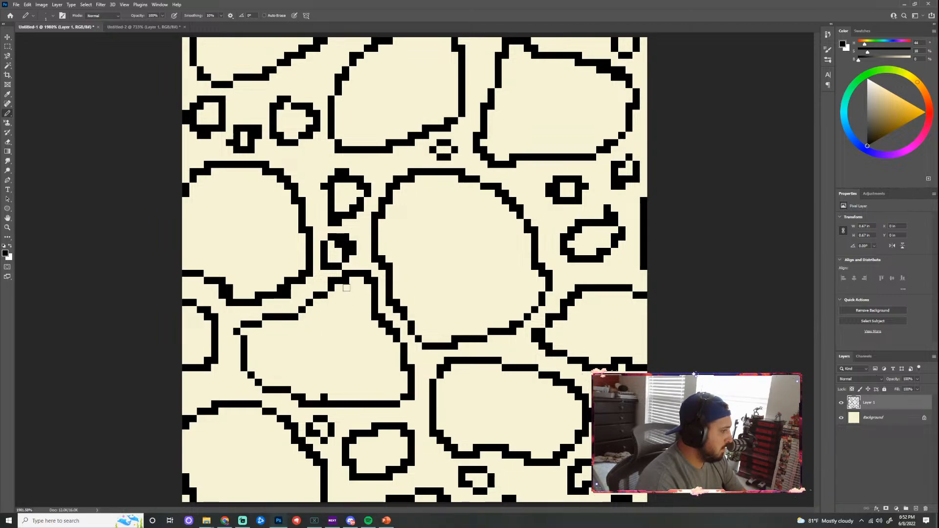
left_click(330, 279)
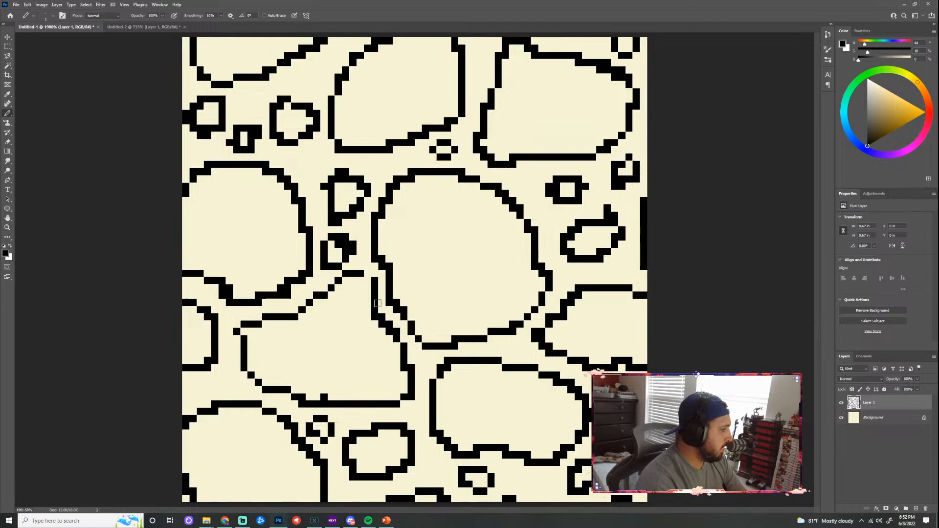
left_click(367, 281)
left_click(373, 318)
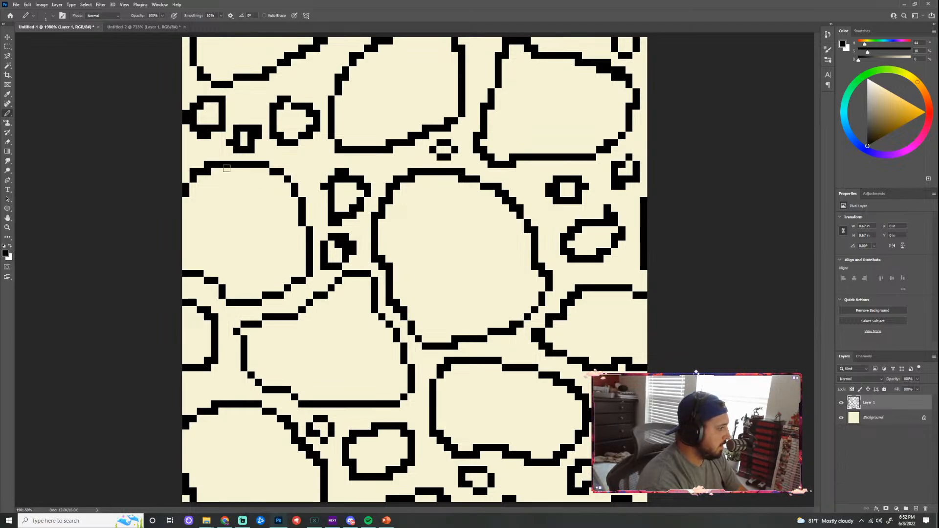
Erase the doubled corner pixels on the large left-edge stone's top outline and on the small stone above it
left_click(194, 172)
left_click(208, 172)
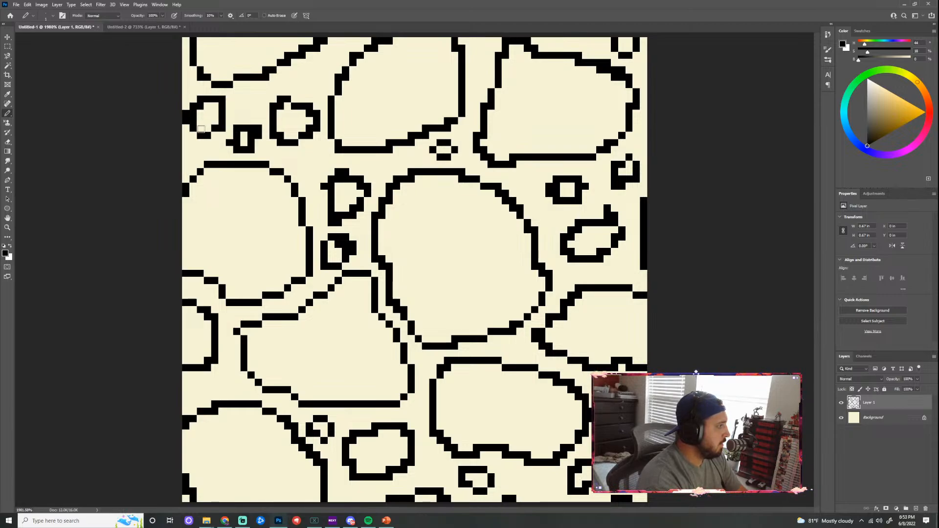
left_click(194, 117)
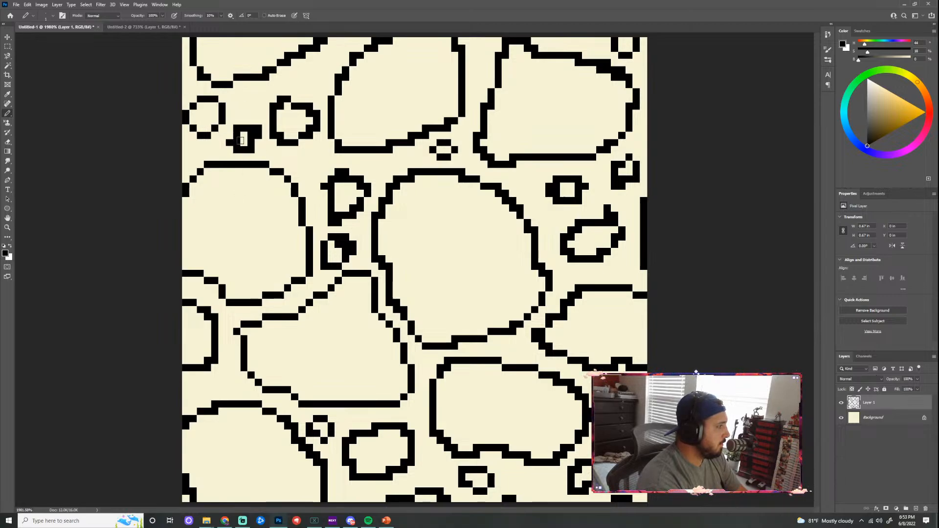
Thin the outline of the tiny stone above the large left-edge stone to a one-pixel ring by erasing its corner pixels
left_click(236, 136)
key("ctrl+z")
left_click(238, 144)
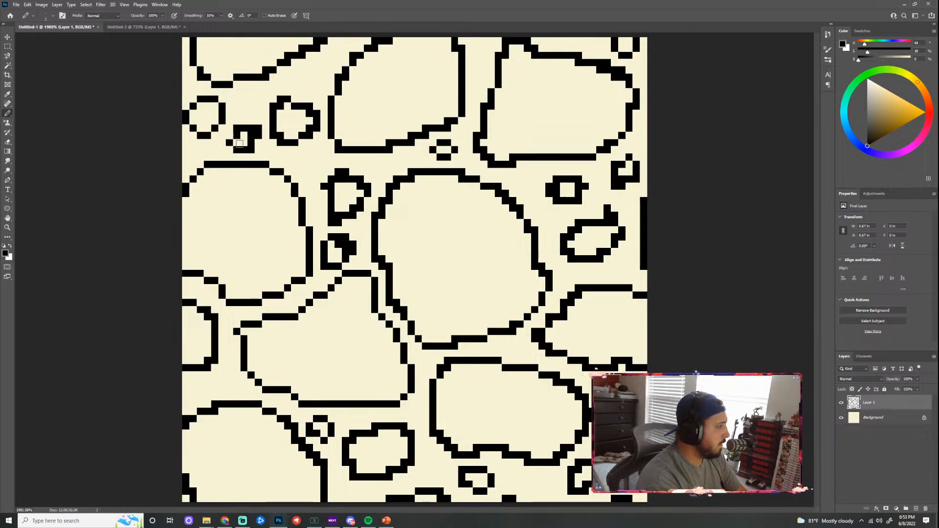
left_click(251, 150)
left_click(251, 135)
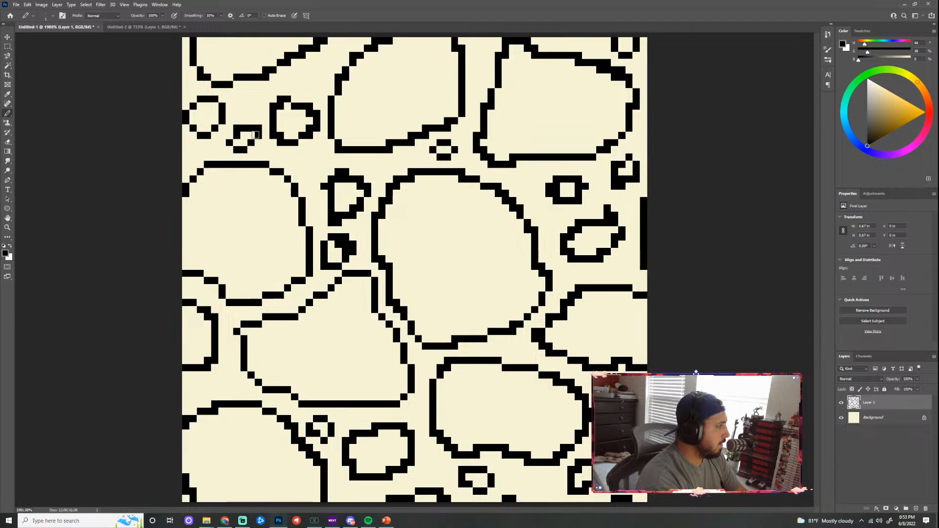
left_click(259, 126)
left_click(237, 127)
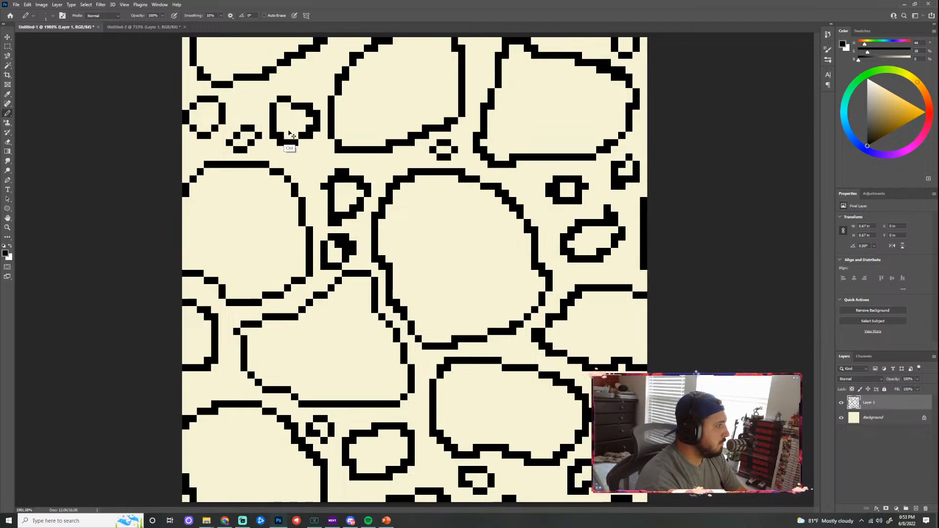
Clean the outlines of the small upper-left round stone and the two small stones left of the central stone, hollowing out the lower one
left_click(288, 100)
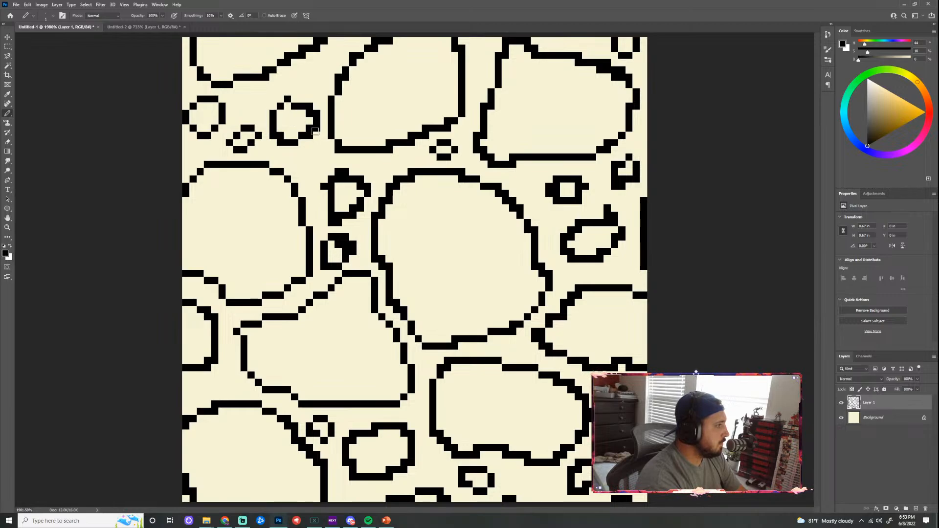
left_click(308, 114)
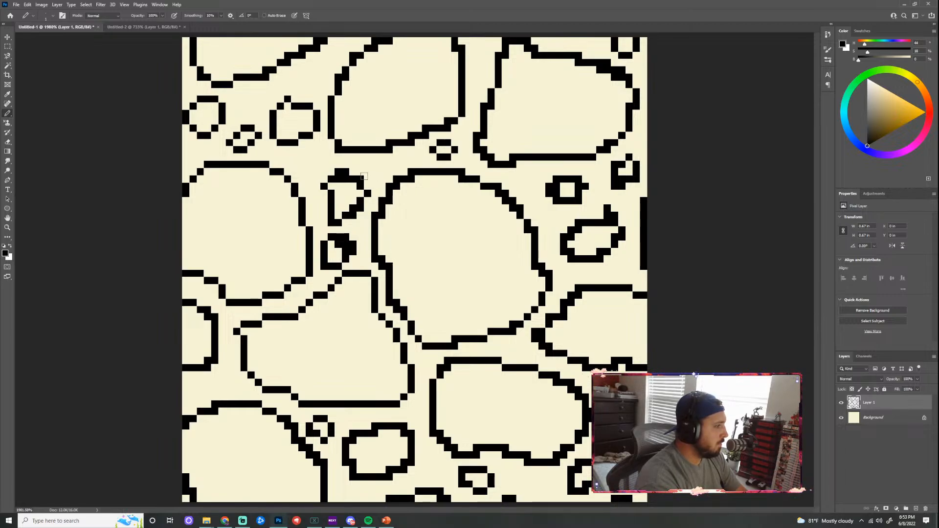
left_click(367, 187)
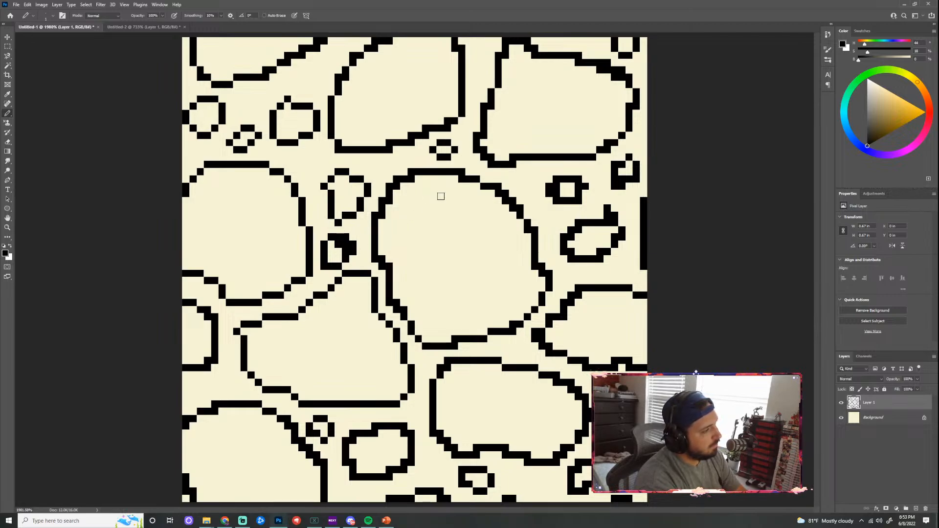
left_click(344, 246)
left_click_drag(344, 245, 344, 251)
left_click(325, 267)
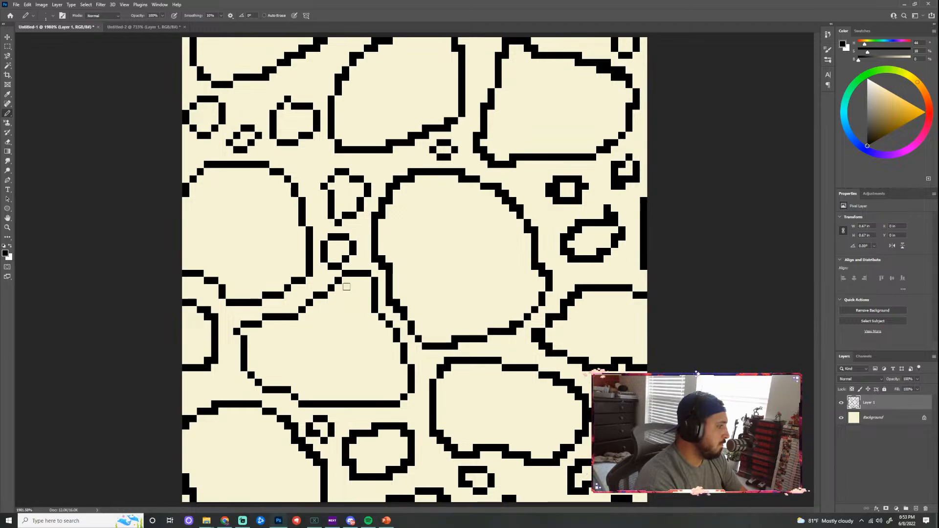
Erase the doubled inner and corner pixels of the small oval stone below the large upper-right stone
left_click_drag(555, 188, 560, 194)
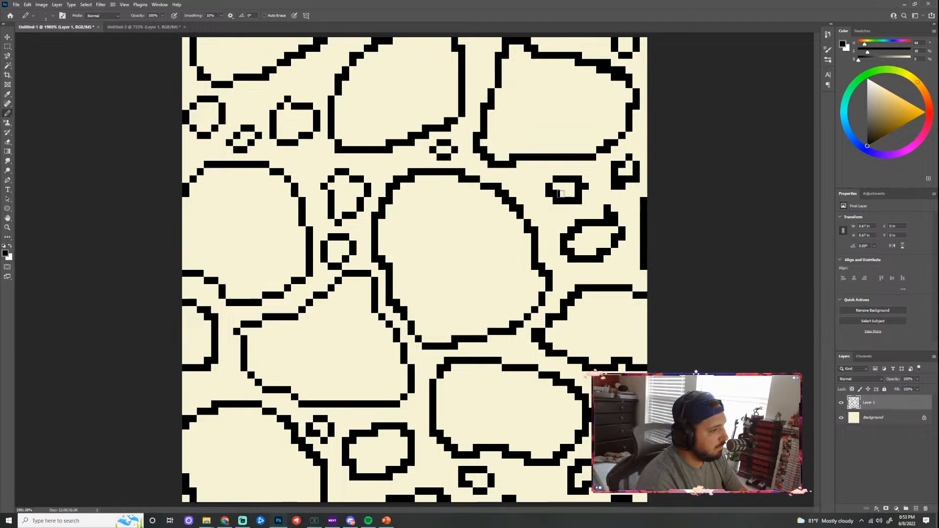
left_click(556, 194)
left_click(578, 187)
left_click(578, 201)
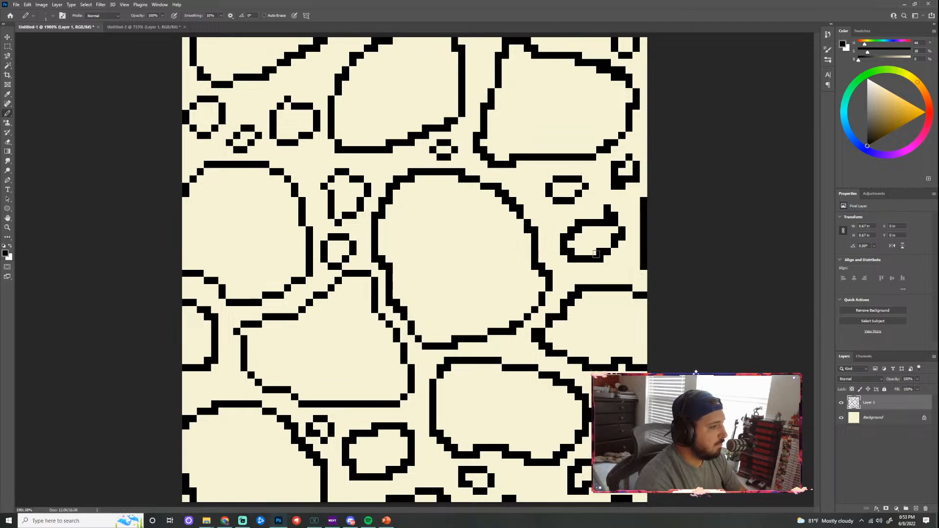
Thin the bean-shaped stone's outline to one pixel and open its upper-right bump into the stone's interior
left_click(578, 231)
left_click(572, 237)
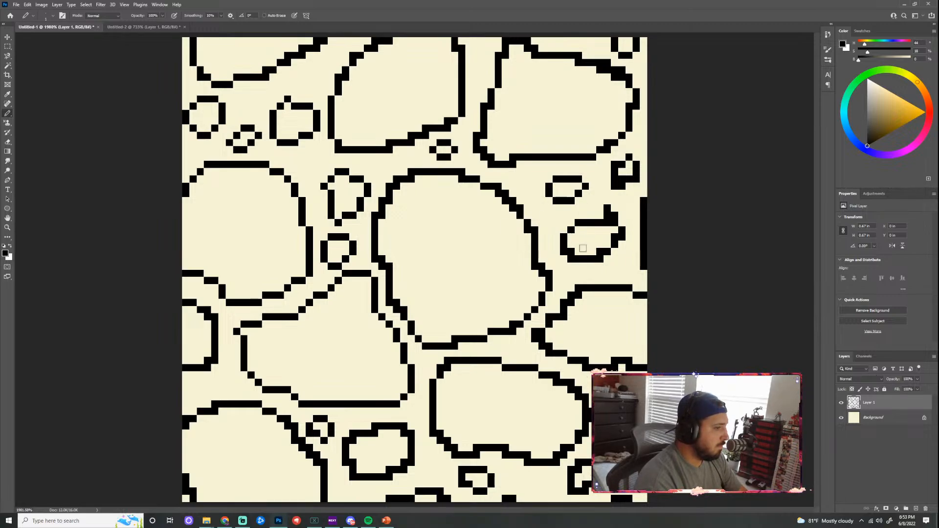
left_click(613, 235)
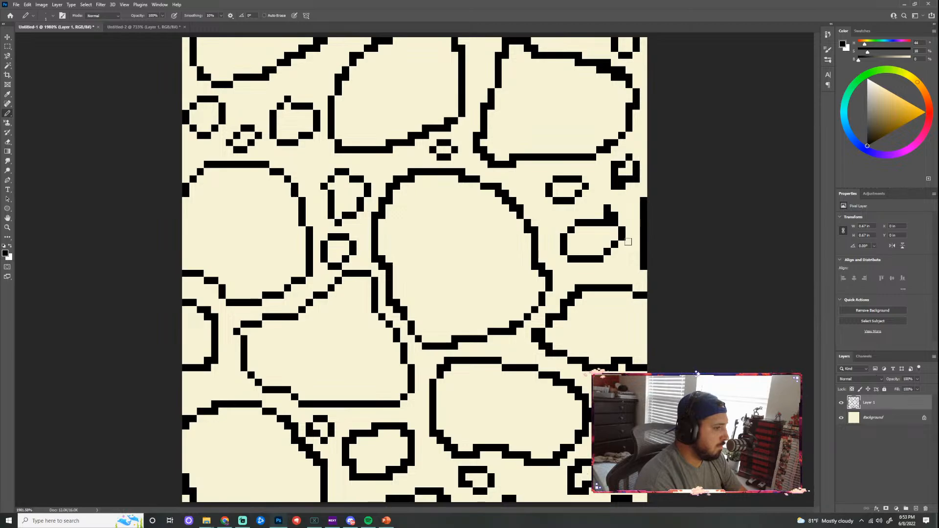
left_click(612, 224)
left_click(607, 223)
left_click(608, 223)
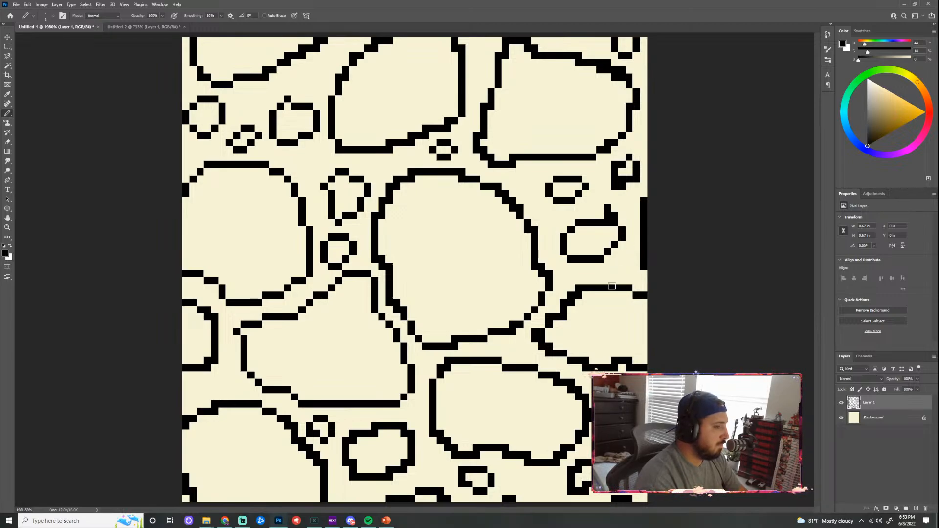
left_click(621, 222)
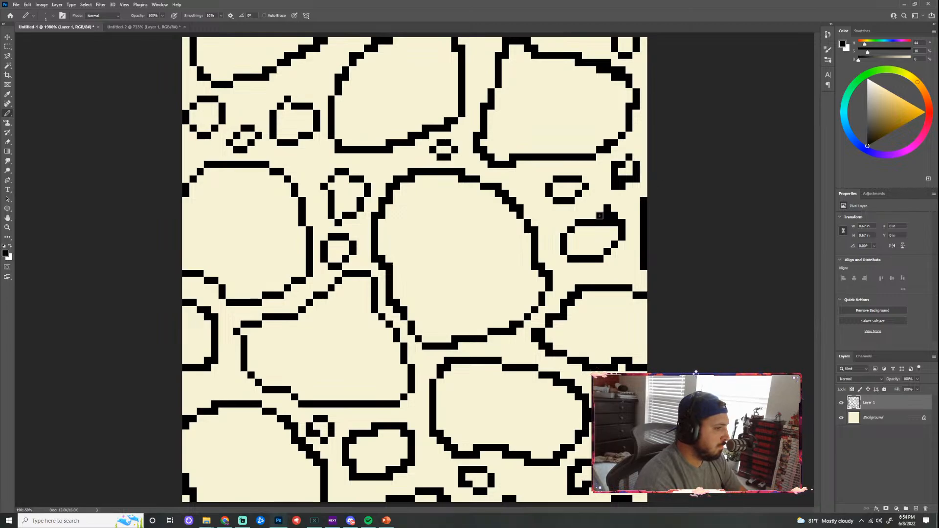
left_click(607, 218)
left_click(606, 224)
left_click(601, 224)
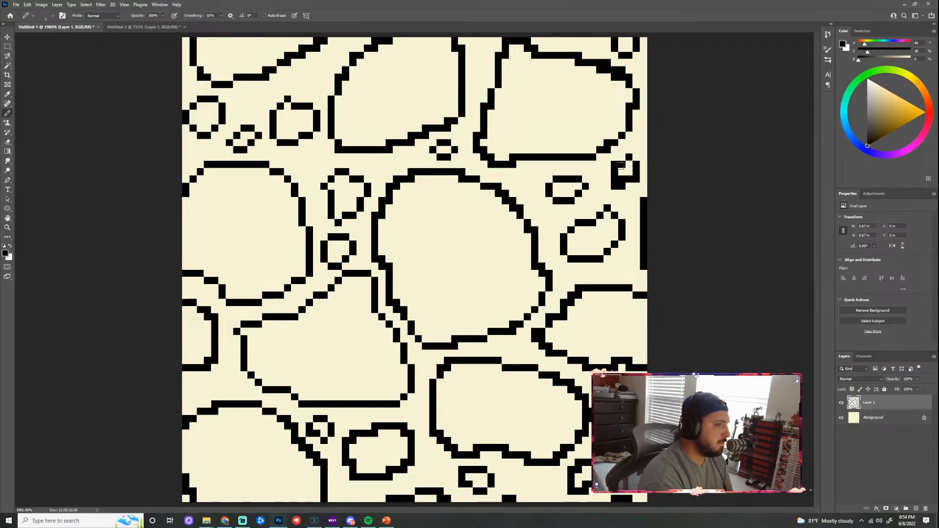
Thin the tiny stone near the tile's right edge and the lower-left outline of the large upper-right stone
left_click_drag(611, 185, 618, 186)
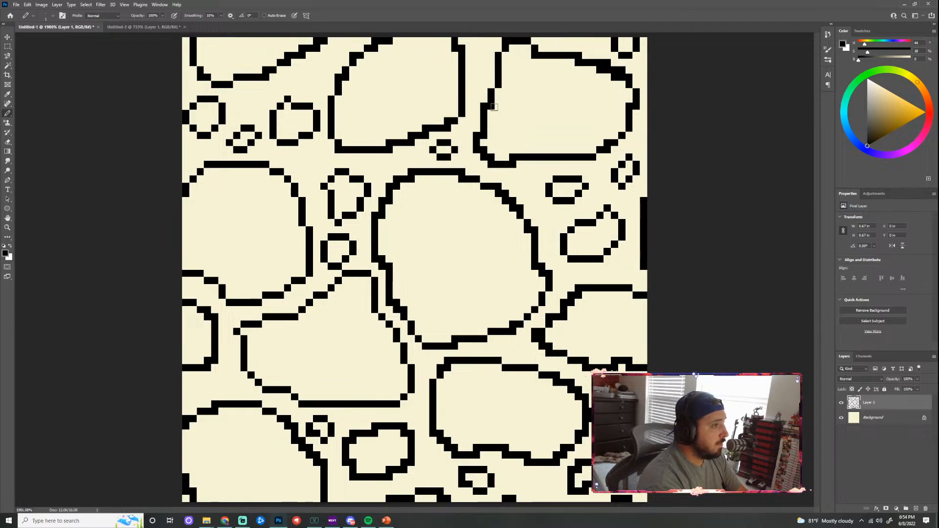
left_click(494, 155)
left_click_drag(521, 154, 513, 157)
left_click(520, 157)
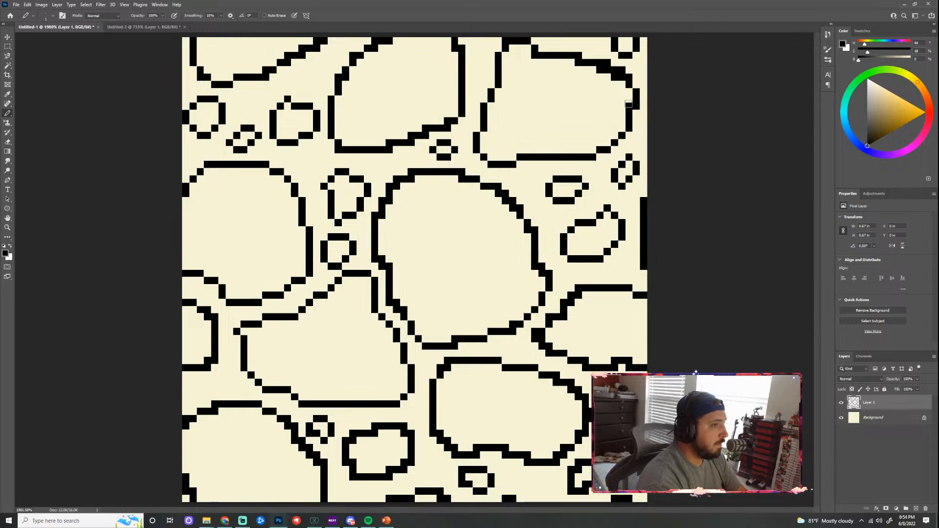
key("ctrl+z")
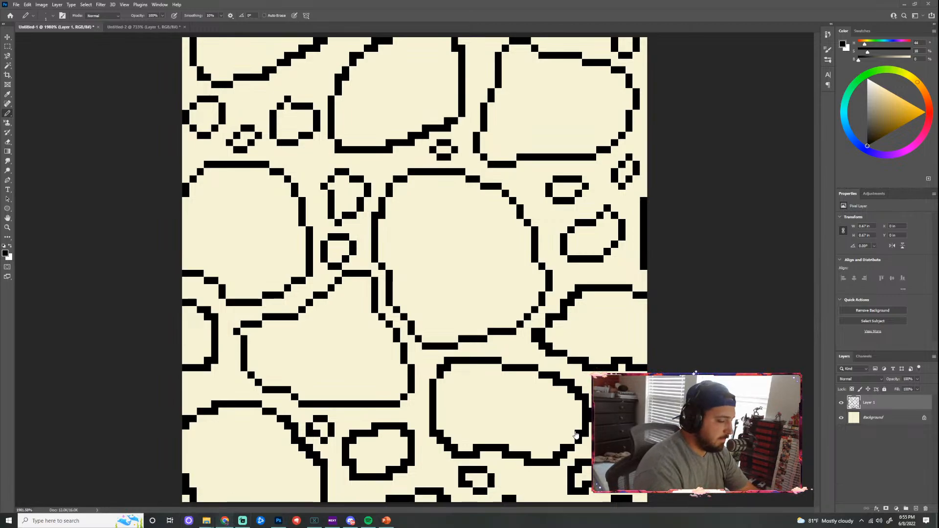
Switch to Chrome and look over the Google image results for "jaggies pixel art", then return to the tile in Photoshop
left_click(224, 521)
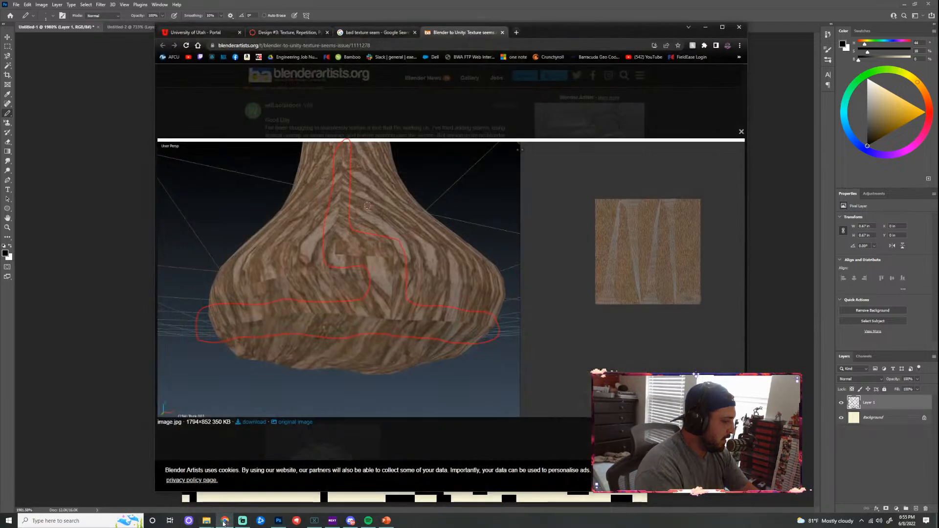
left_click(224, 521)
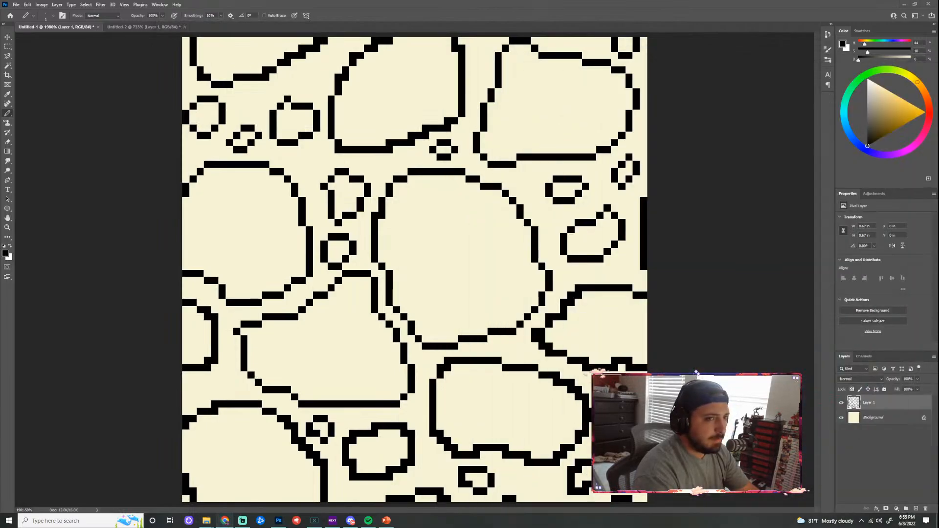
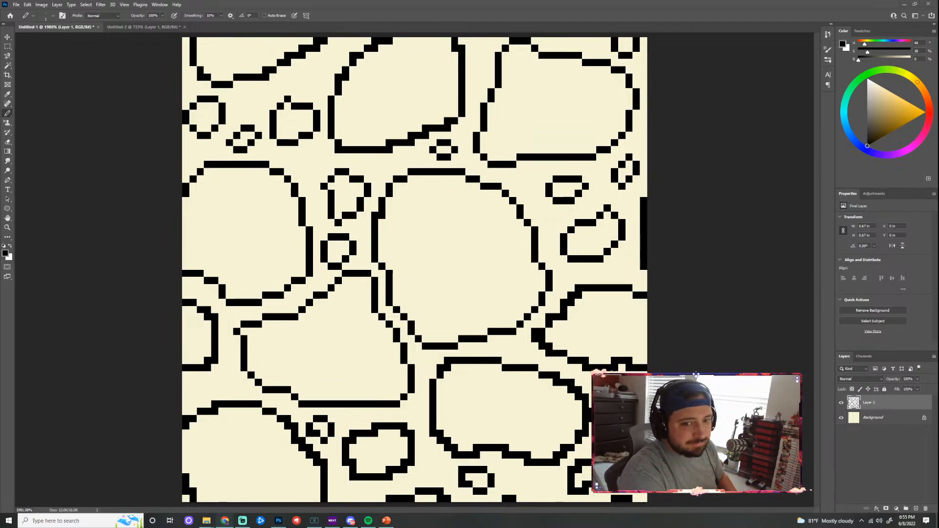
key("alt+Tab")
left_click_drag(938, 35, 700, 27)
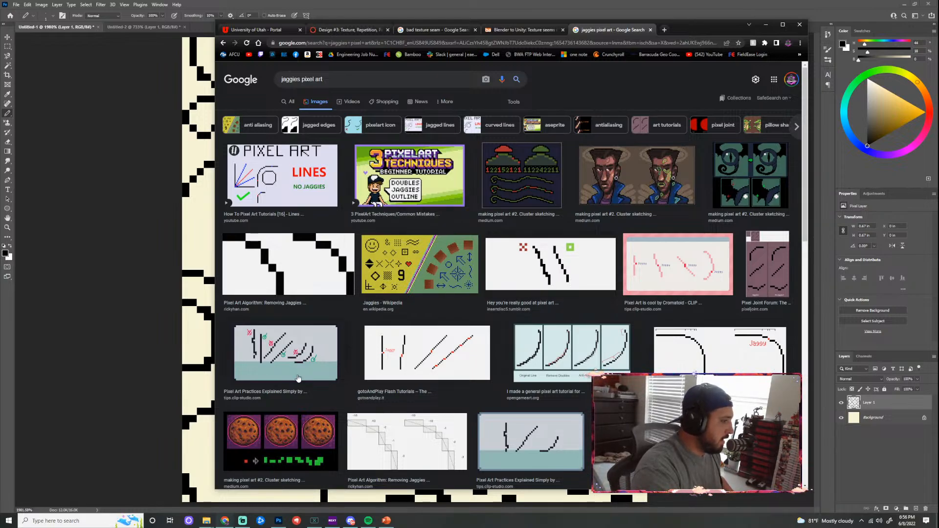
left_click(766, 24)
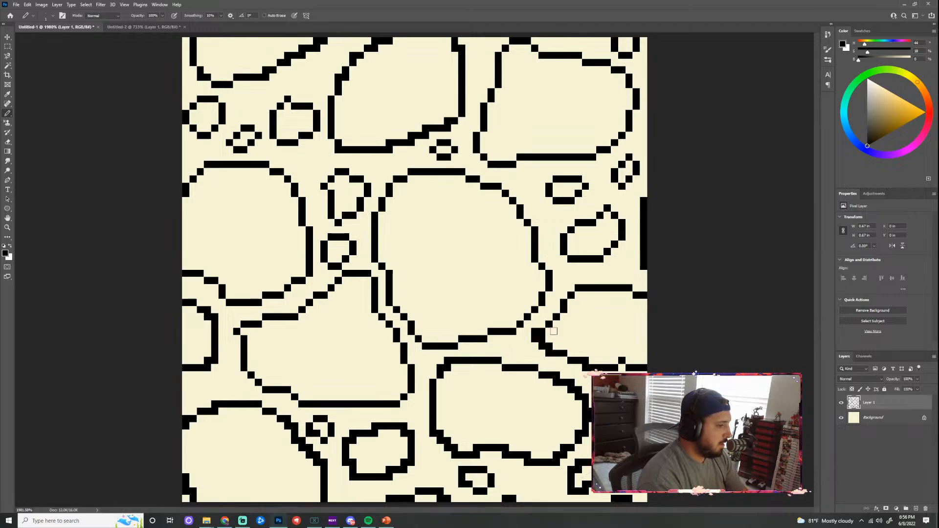
Erase the doubled pixels at the pointed left end of the stone cut off by the tile's right edge
left_click(542, 332)
left_click(534, 332)
left_click(549, 346)
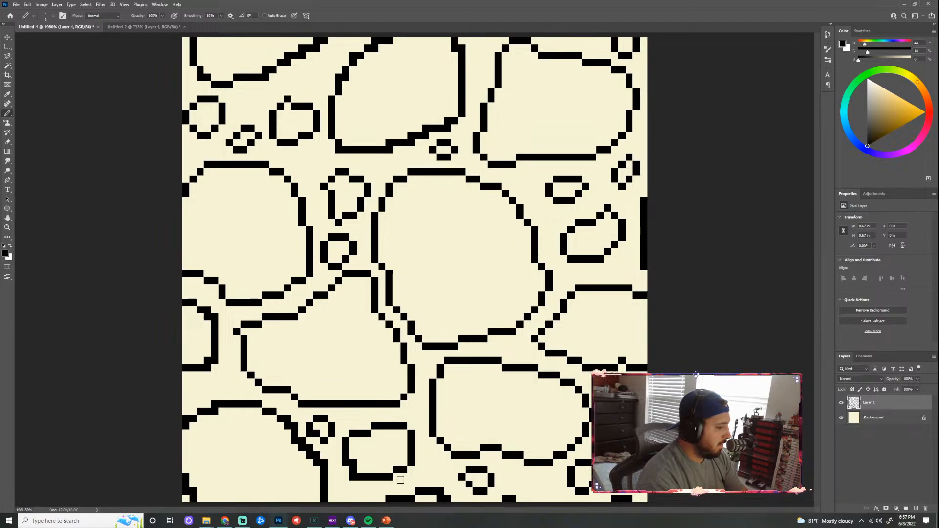
Erase the doubled corner pixels around the boxy small stone near the tile's bottom and beside the tiny stone to its left
left_click(353, 462)
left_click(353, 477)
left_click(309, 434)
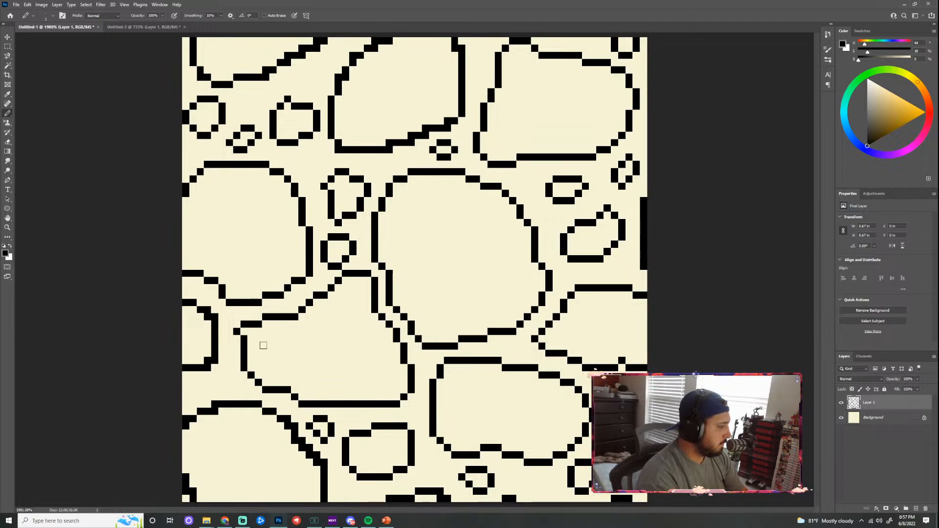
Thin the outlines of the partial stone on the tile's left edge and the large lower-left stone to one pixel
left_click(208, 316)
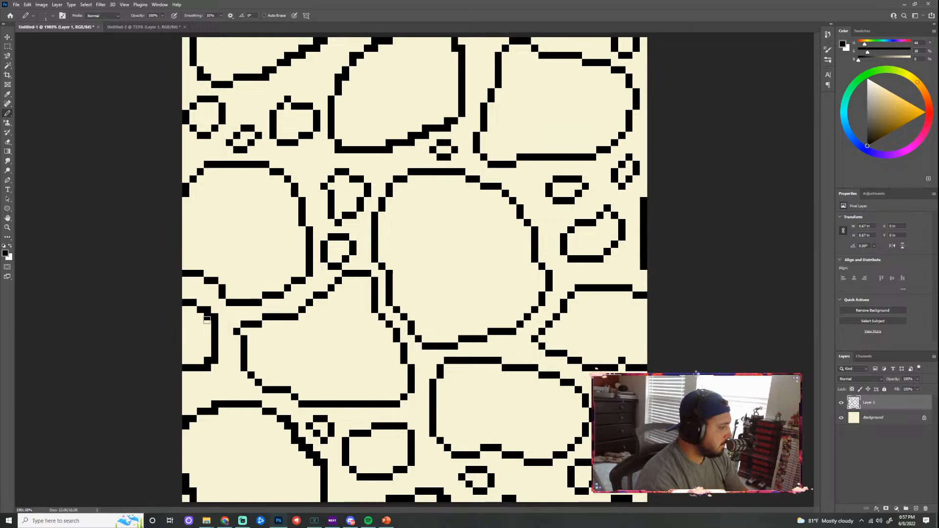
left_click(207, 360)
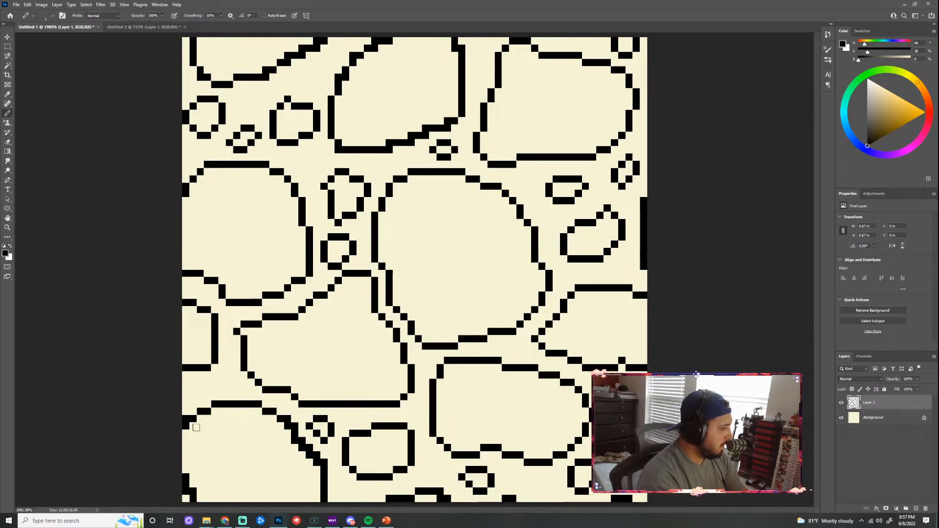
left_click(186, 418)
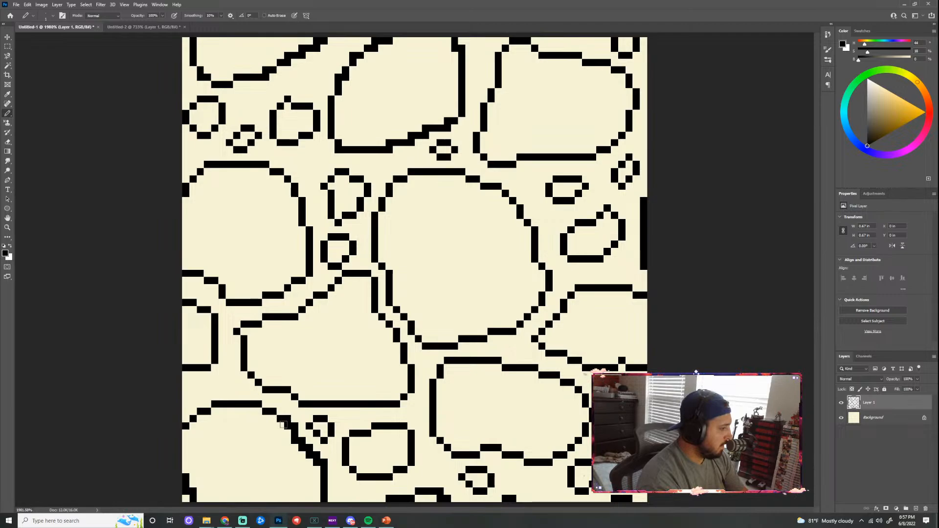
left_click(286, 427)
left_click(294, 442)
left_click(301, 448)
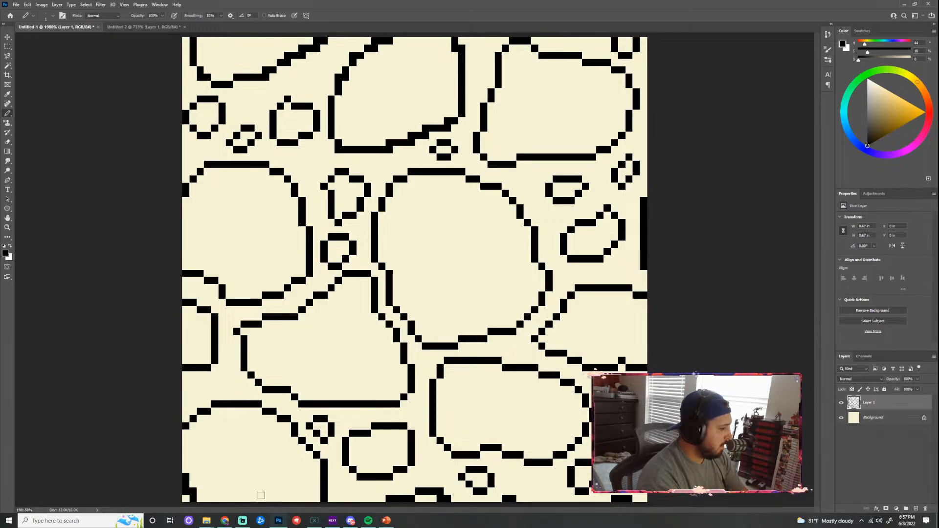
left_click(188, 478)
left_click(186, 491)
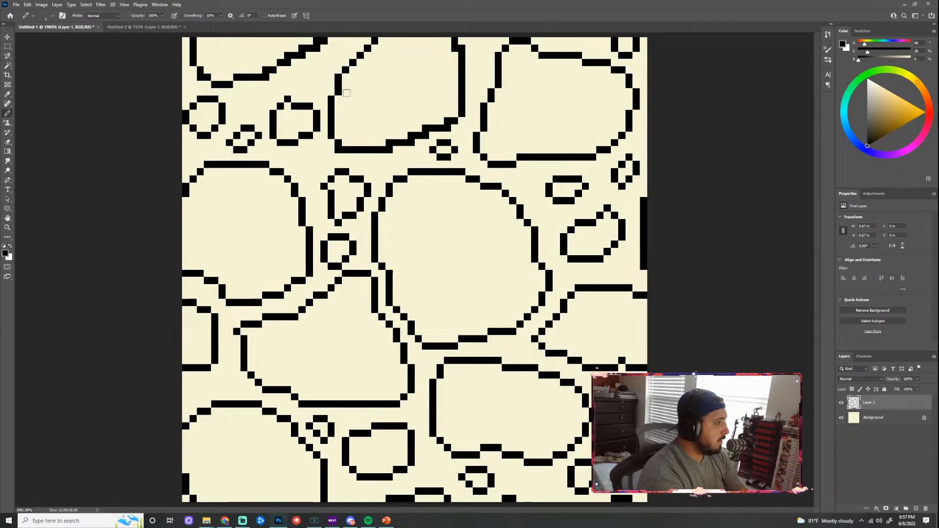
Erase the doubled stair-step pixels along the lower outline of the large upper-middle stone
left_click(389, 142)
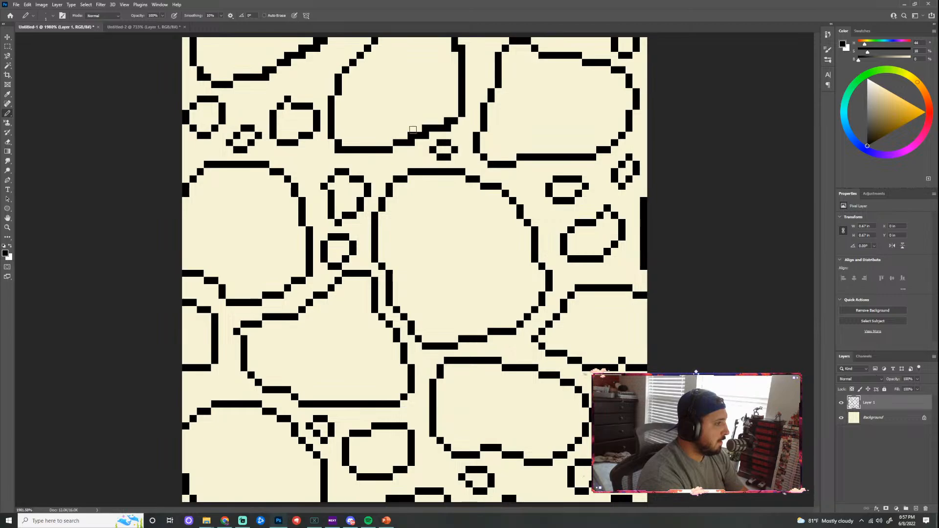
left_click(447, 121)
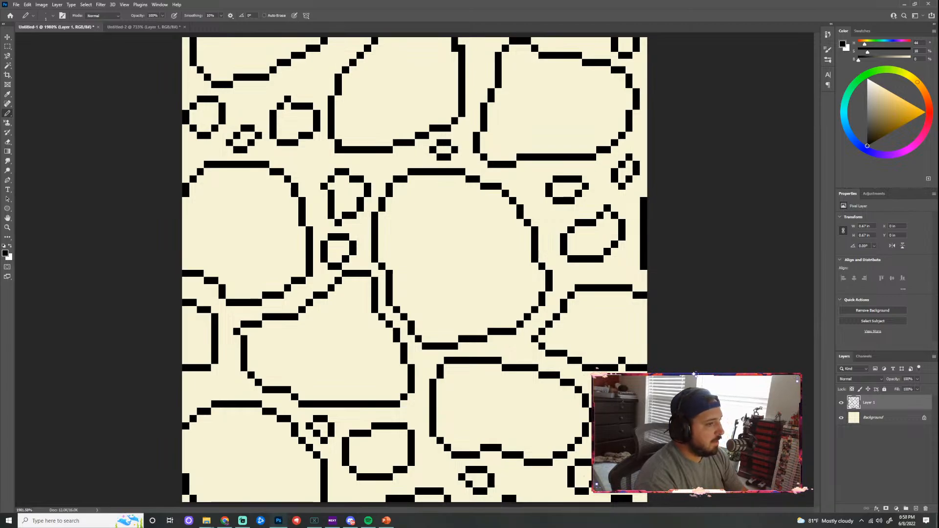
Add a new empty layer above the stone outlines on Layer 1
scroll(587, 361, "down", 3)
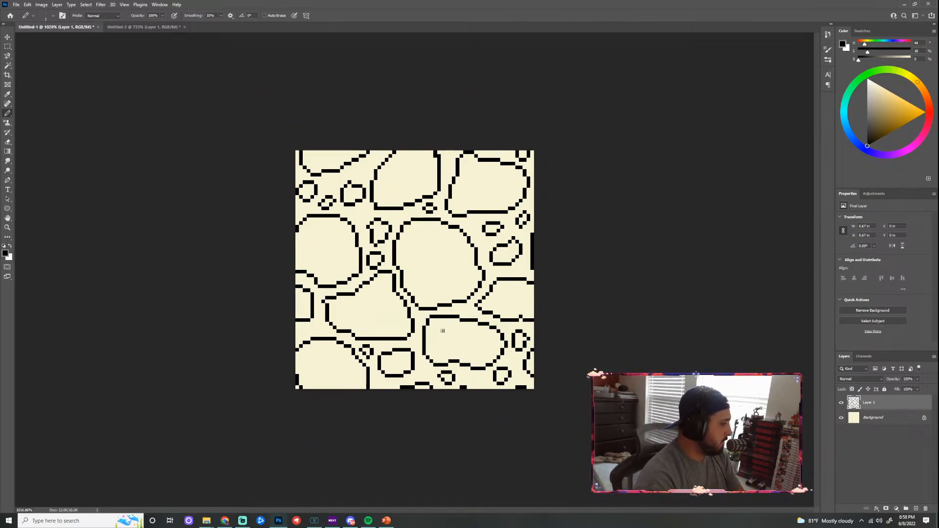
left_click(917, 508)
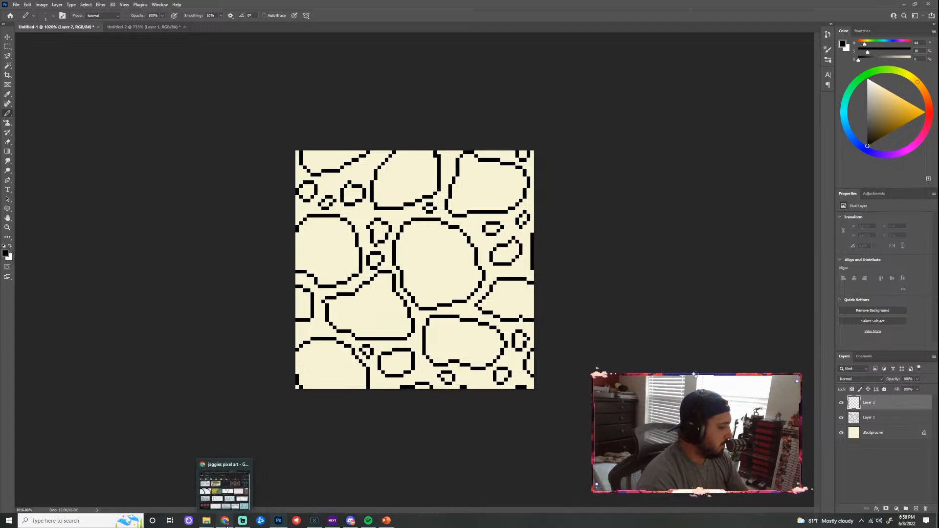
Switch to the Chrome window and search Google Images for "sandstone"
left_click(228, 482)
left_click(286, 80)
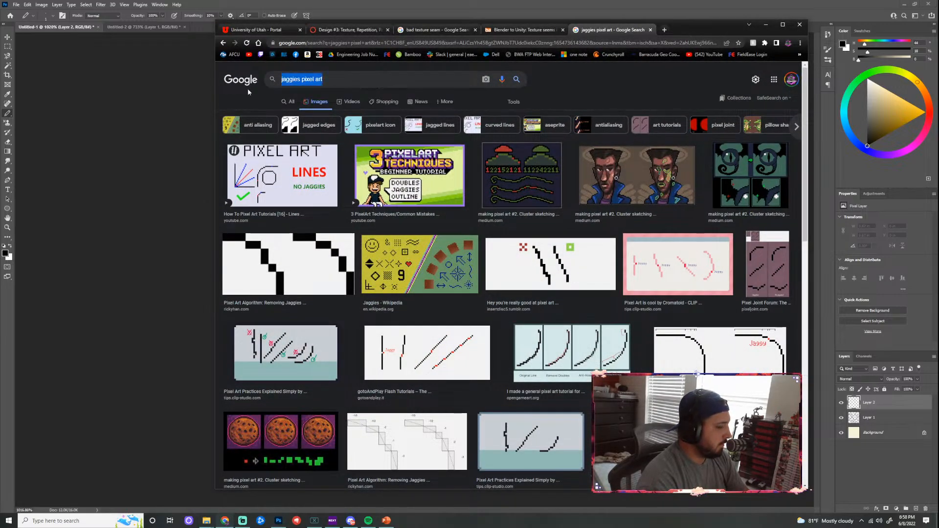
type("ndstone")
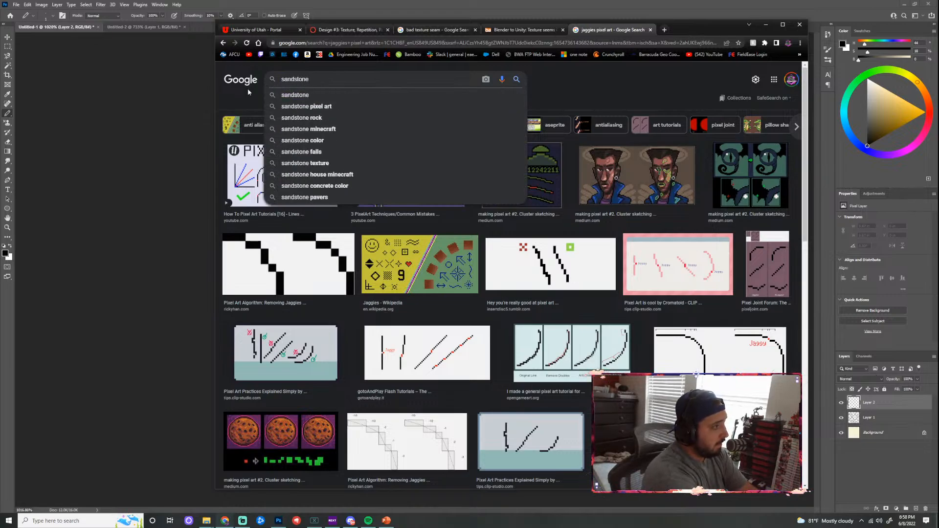
key("Return")
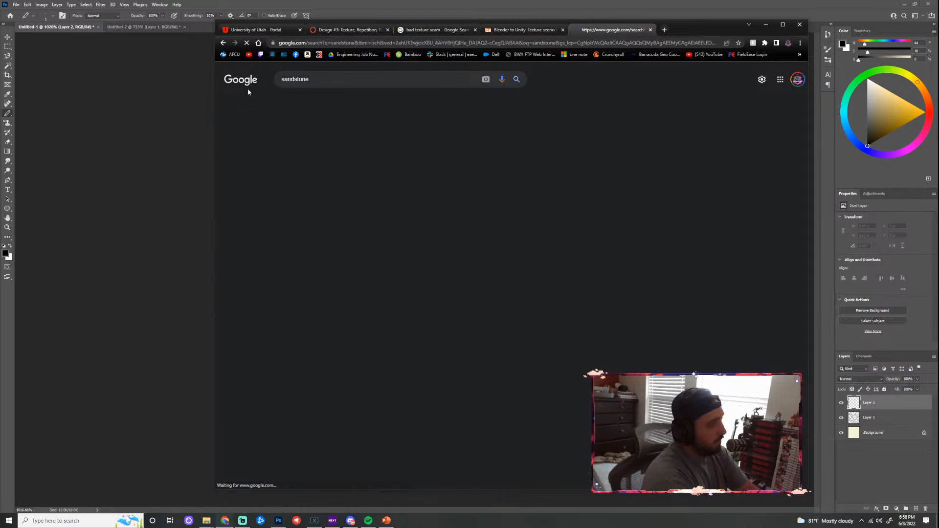
Refine the image search to "sandstone floor" and preview the golden, irregularly cut flagstone flooring picture
left_click(318, 78)
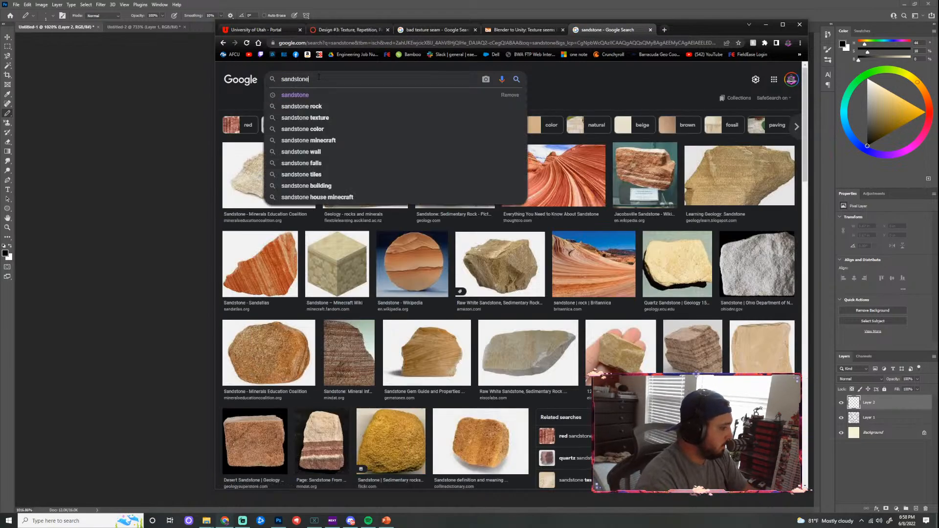
type("floor")
key("Return")
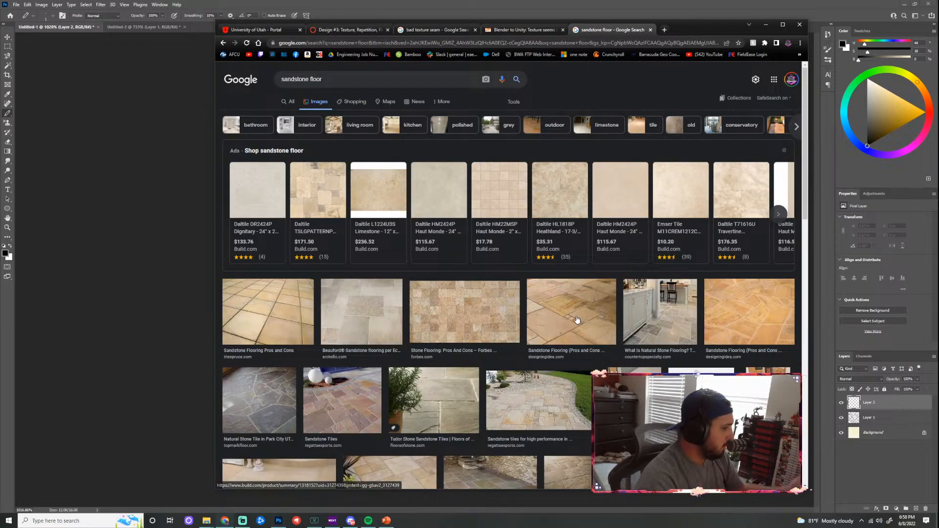
left_click(757, 329)
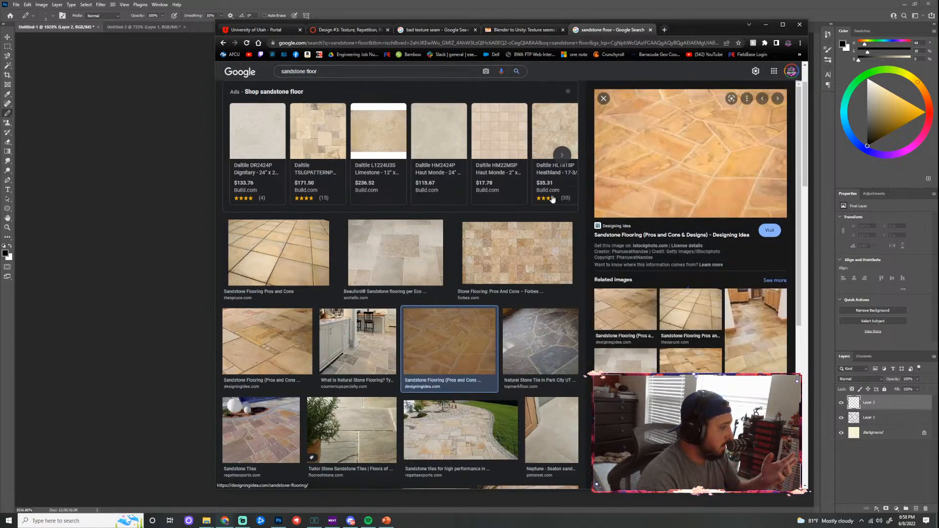
Close the flooring preview and search Google Images for "cobblestone" instead
left_click(223, 43)
left_click_drag(335, 72, 244, 70)
type("c")
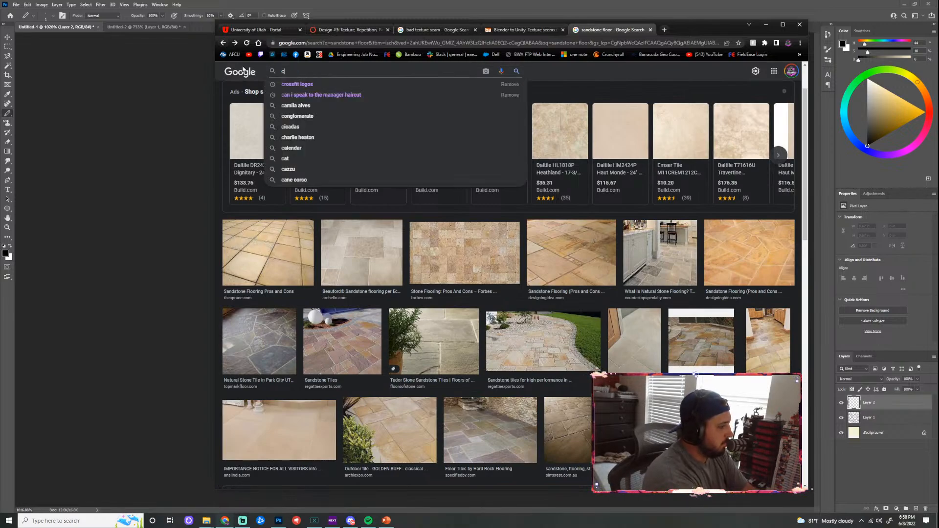
type("obblestone")
key("Return")
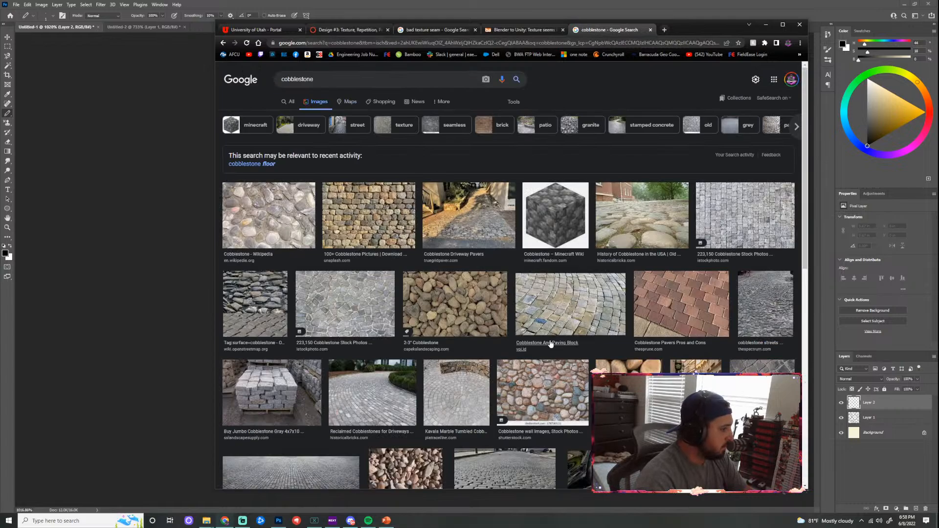
Browse the cobblestone images for a reference and preview the mossy "Close up of cobblestone path" picture
scroll(557, 269, "down", 2)
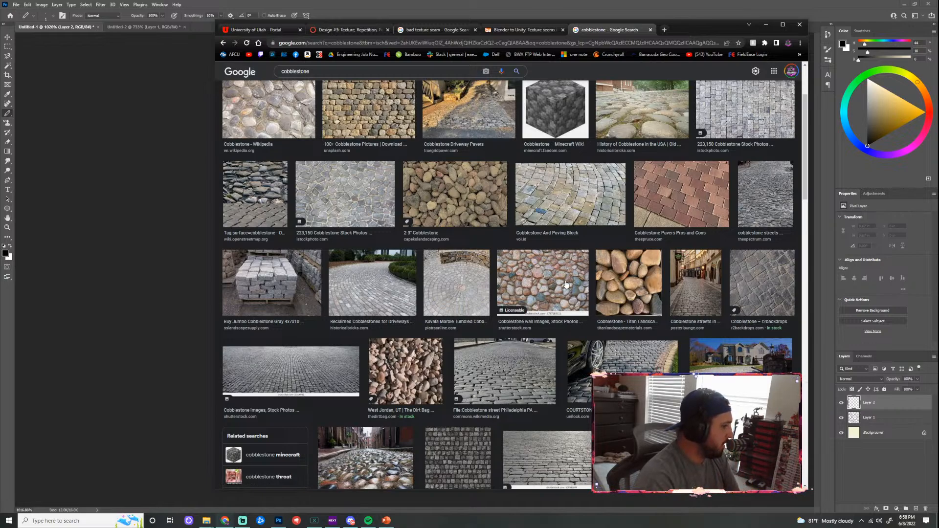
scroll(507, 256, "up", 2)
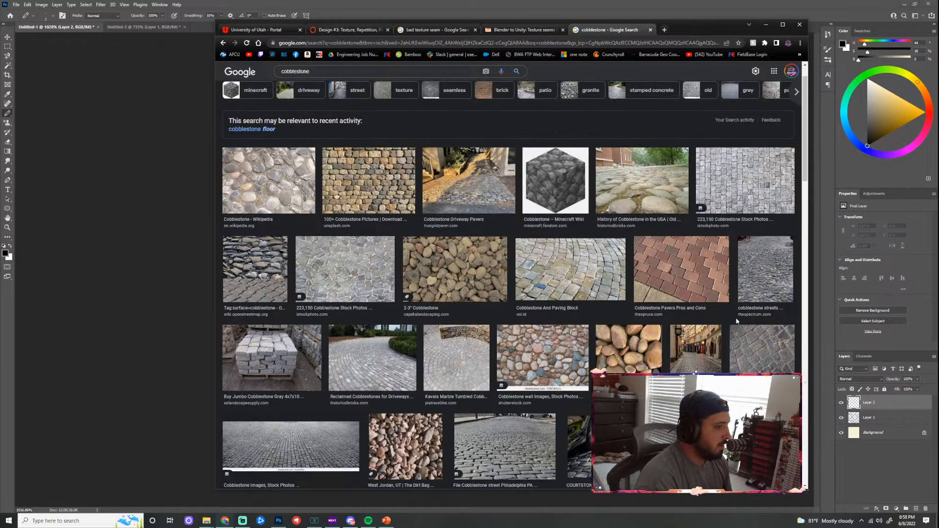
scroll(597, 263, "down", 7)
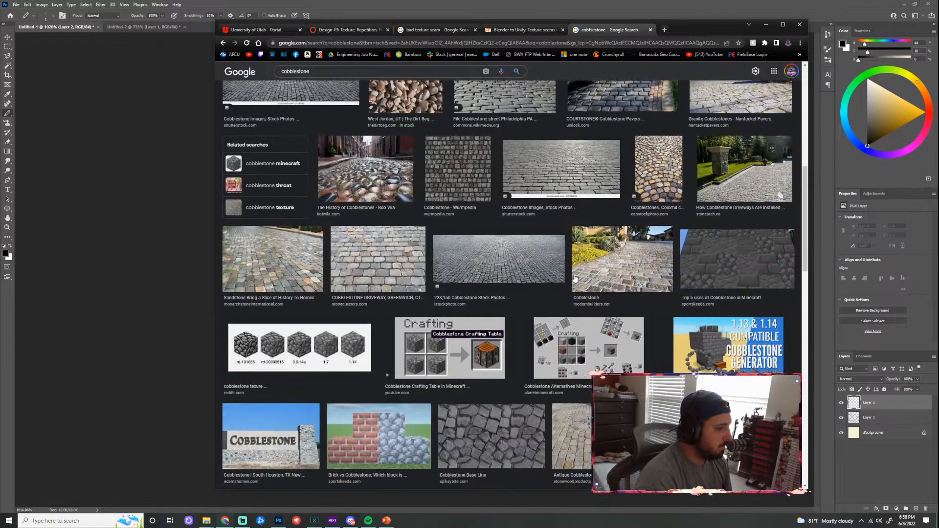
scroll(577, 278, "down", 2)
scroll(563, 285, "down", 4)
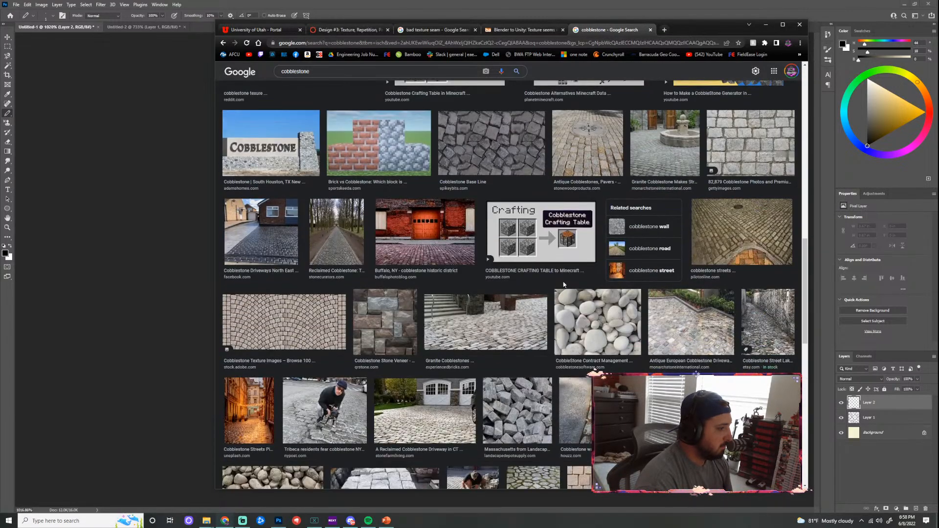
scroll(565, 283, "down", 2)
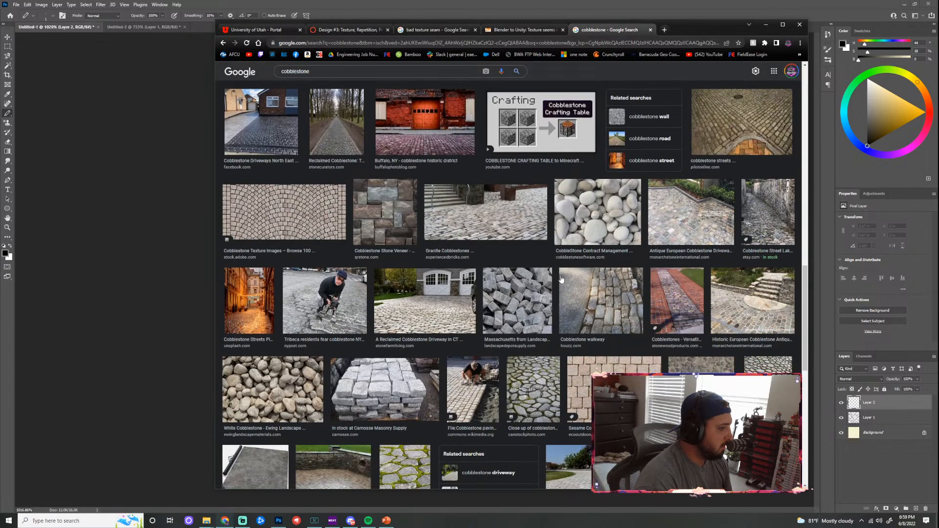
scroll(549, 274, "down", 3)
left_click(550, 261)
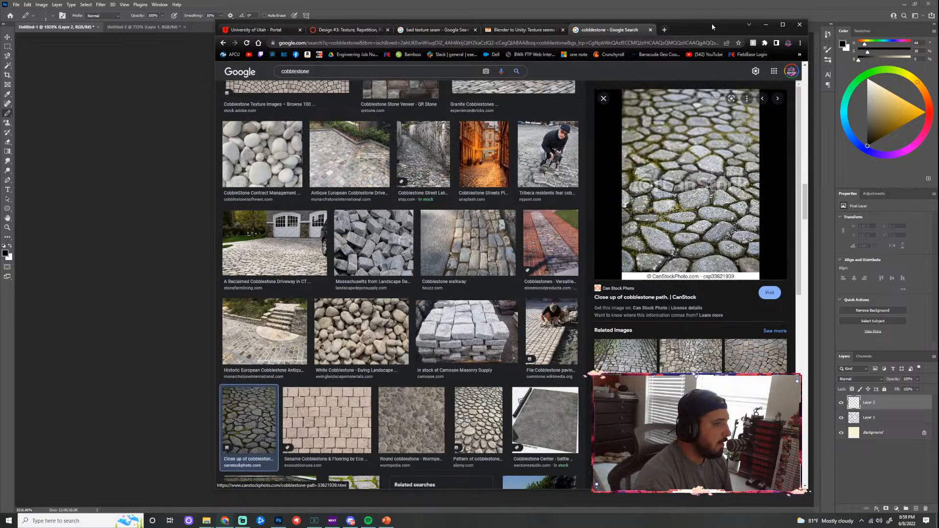
Copy the previewed cobblestone path picture to the desktop, clearing the Photoshop and browser windows out of the way
left_click_drag(713, 26, 551, 58)
left_click(901, 7)
left_click_drag(563, 234, 834, 213)
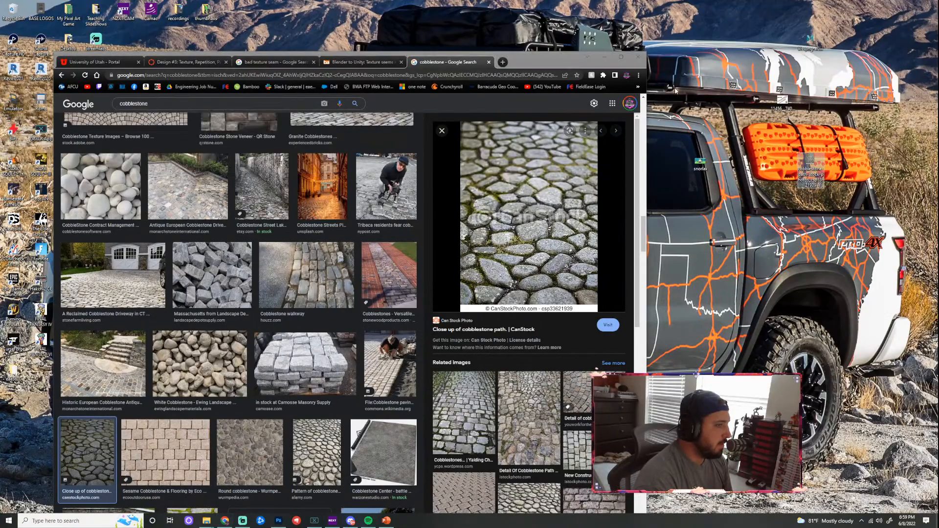
left_click(609, 57)
Bring Photoshop back as a smaller window over the desktop and try to load the saved cobblestone picture into it
mouse_move(249, 517)
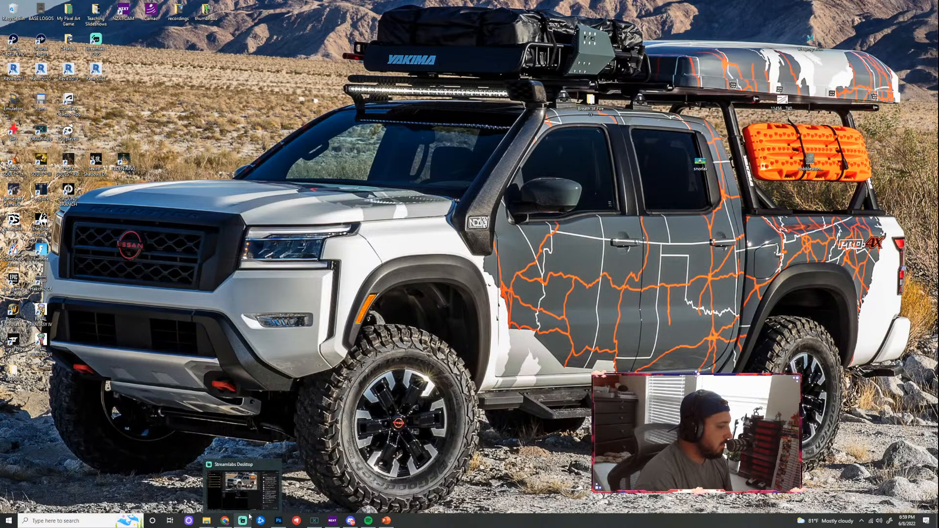
left_click(278, 520)
left_click_drag(823, 3, 658, 127)
left_click_drag(809, 159, 355, 154)
left_click(460, 188)
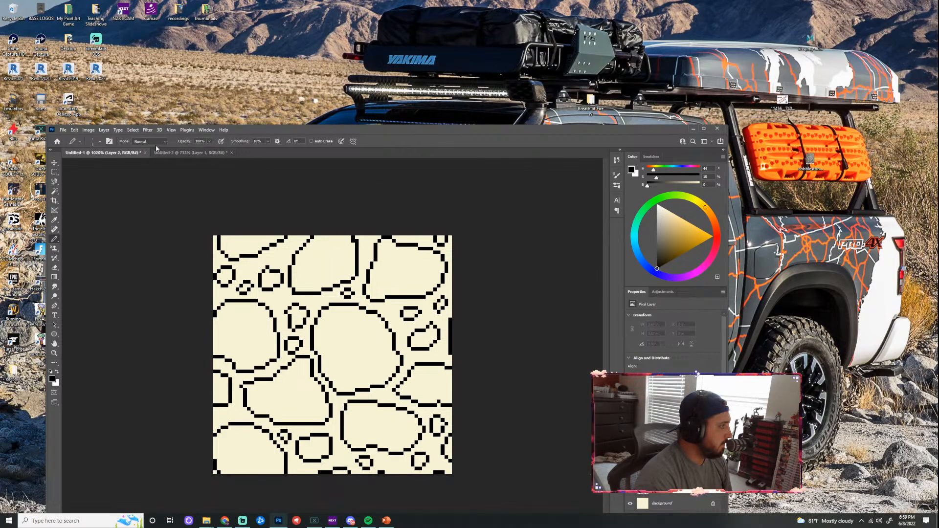
Try once more to load the cobblestone picture from the desktop into Photoshop
left_click(63, 129)
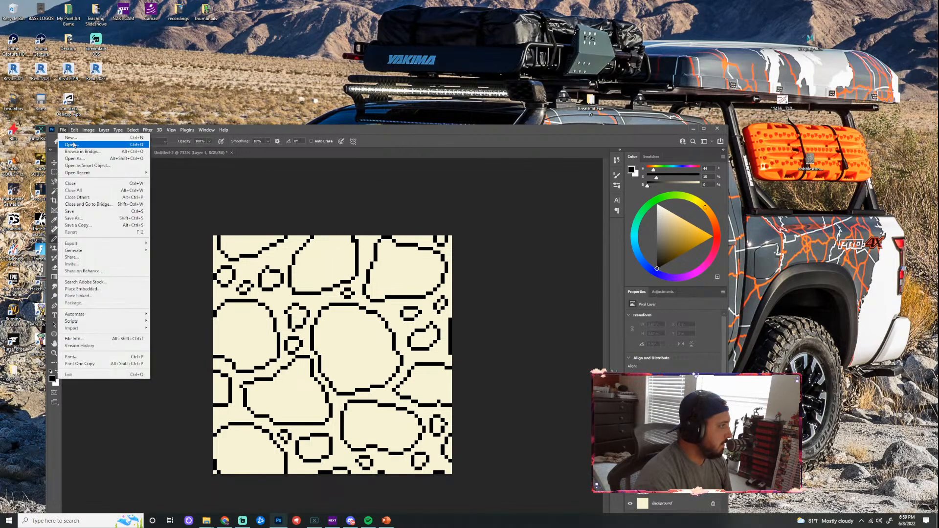
left_click(602, 199)
left_click_drag(810, 158, 528, 152)
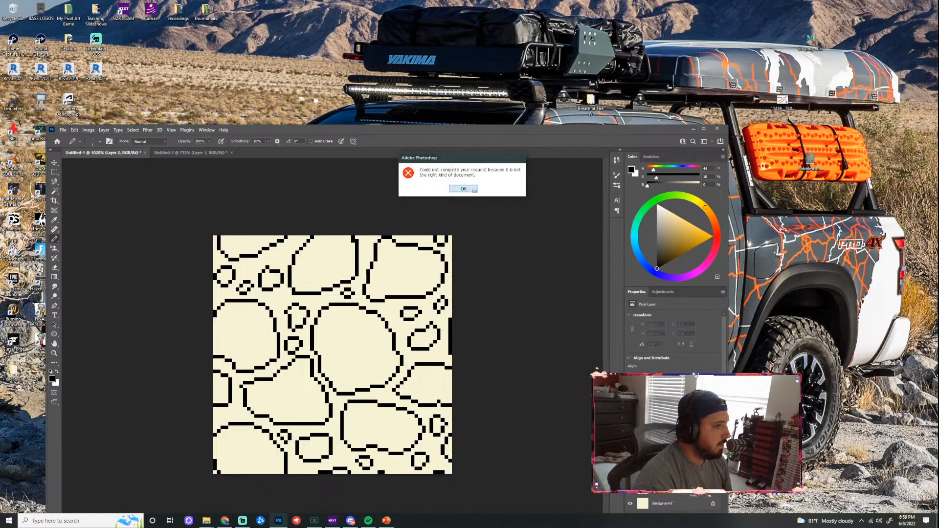
key("Return")
Check the cobblestone .webp file in the browser, close it and discard the file in the Recycle Bin
double_click(809, 161)
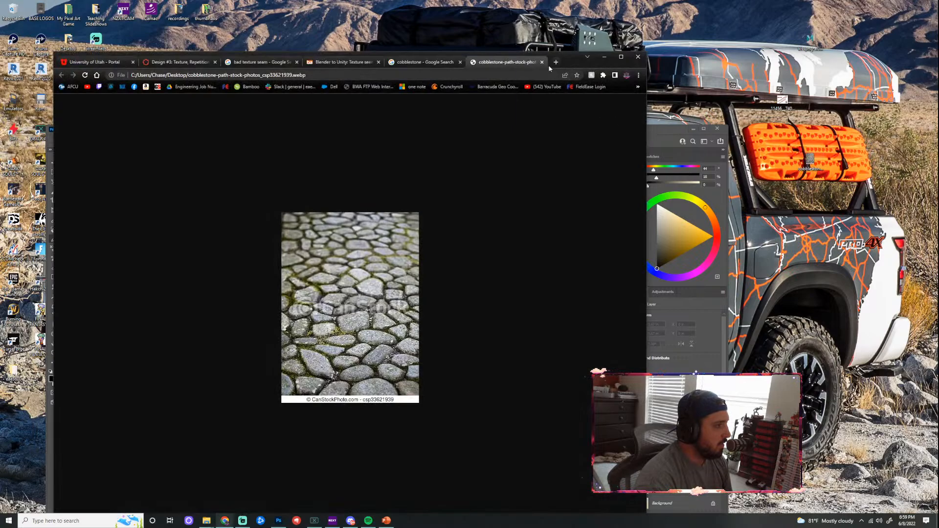
left_click(542, 62)
left_click_drag(810, 161, 10, 10)
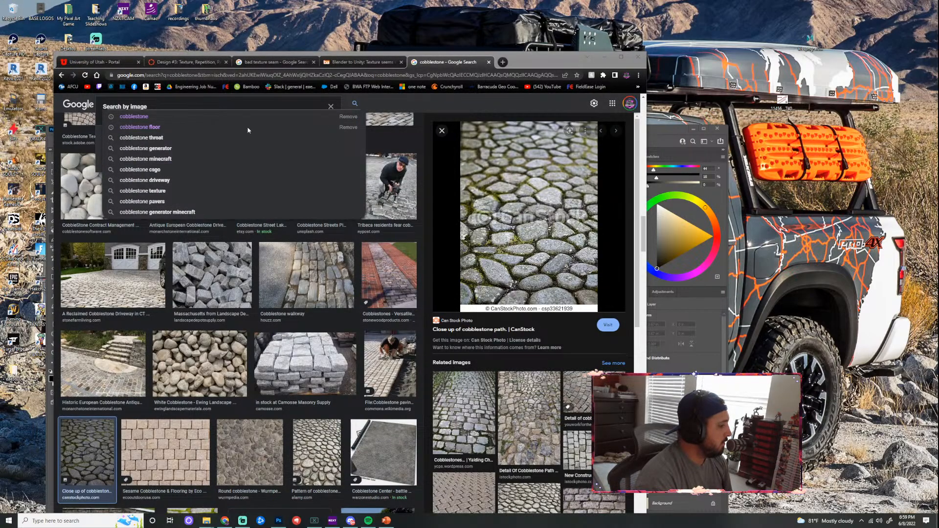
Open the cobblestone path picture's CanStockPhoto page in Chrome and try to save the photo from there
left_click(225, 520)
left_click(518, 265)
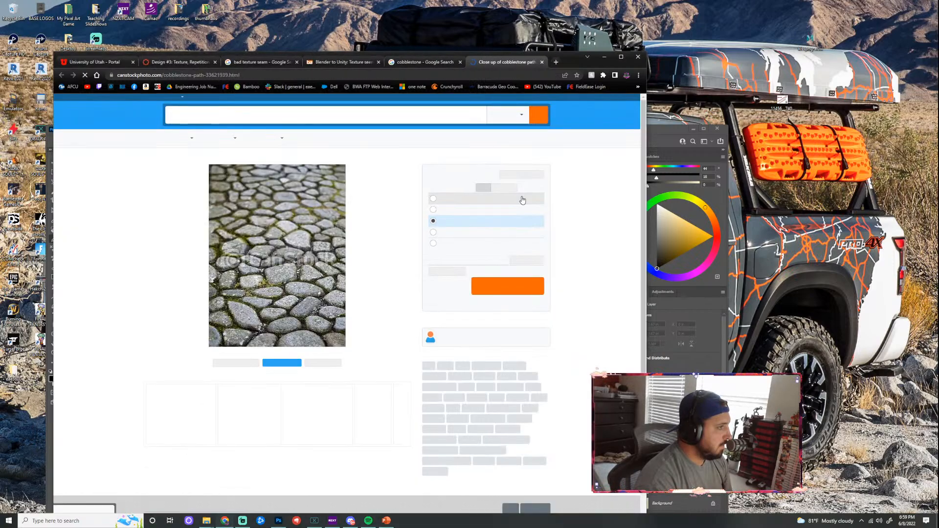
right_click(263, 277)
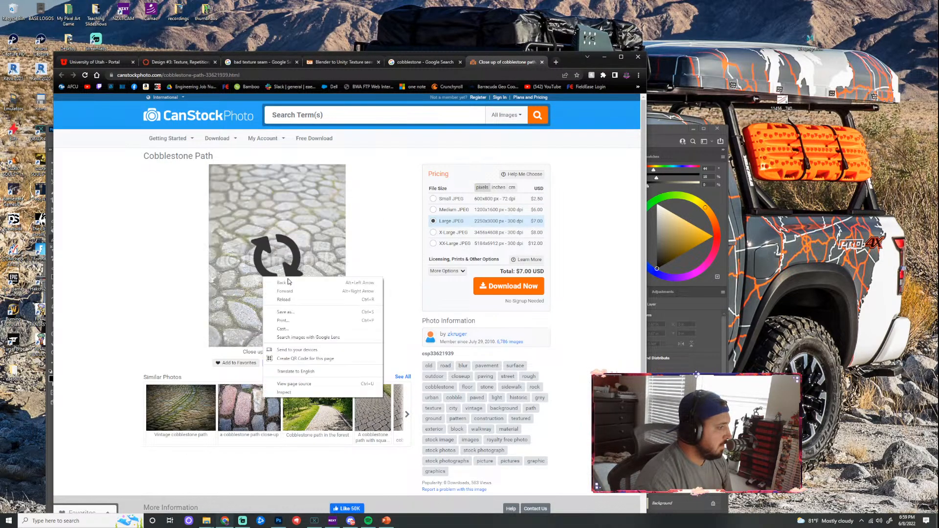
left_click(302, 311)
left_click(431, 302)
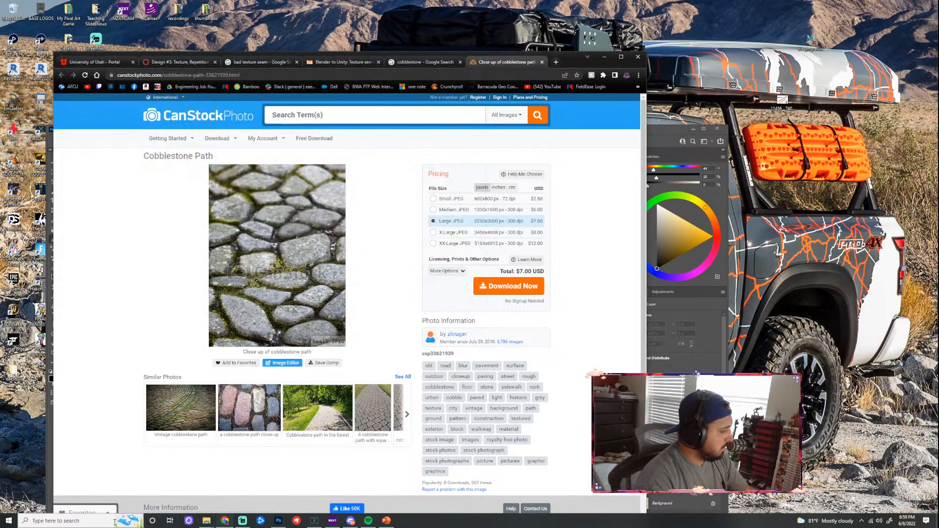
Start the Snipping Tool and capture a rectangular snip of the enlarged cobblestone photo
left_click(115, 525)
type("snipping")
key("Return")
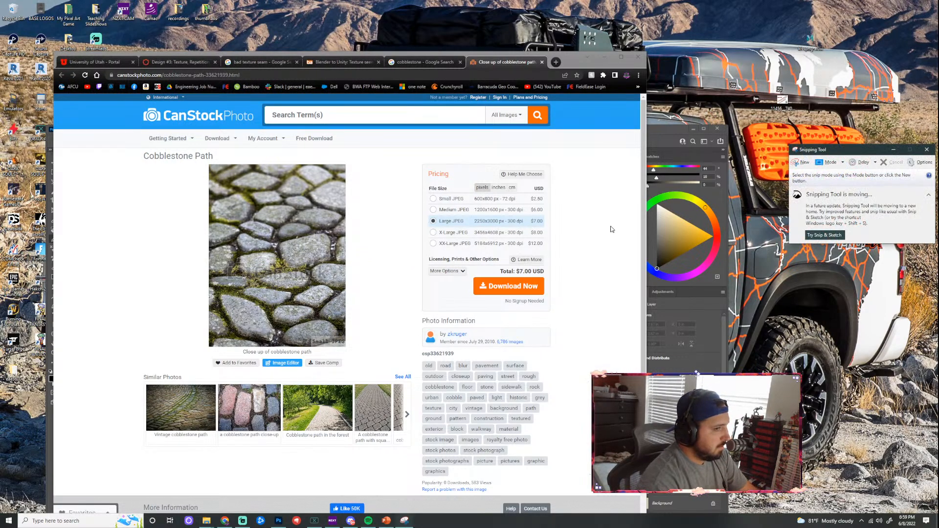
left_click(802, 162)
left_click_drag(214, 169, 341, 342)
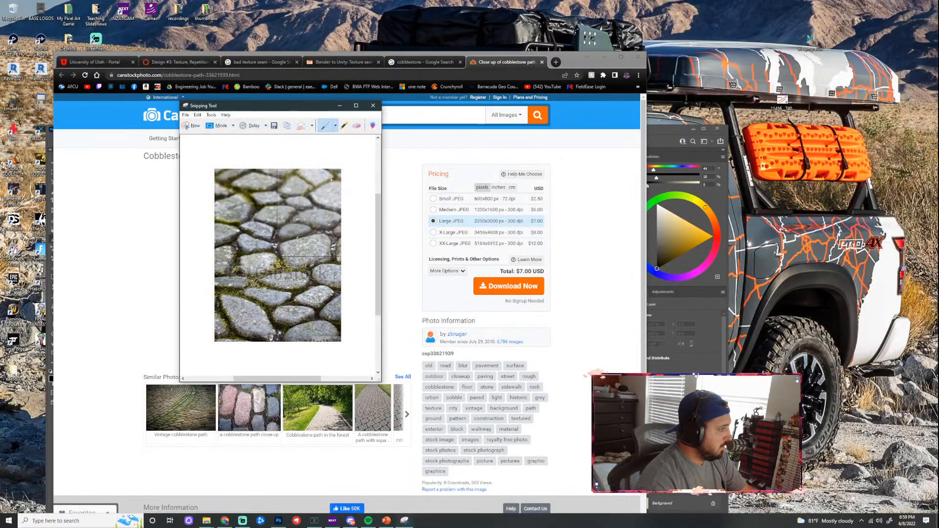
Save the cobblestone snip to the Desktop as a PNG file named "stone"
left_click(185, 115)
left_click(208, 134)
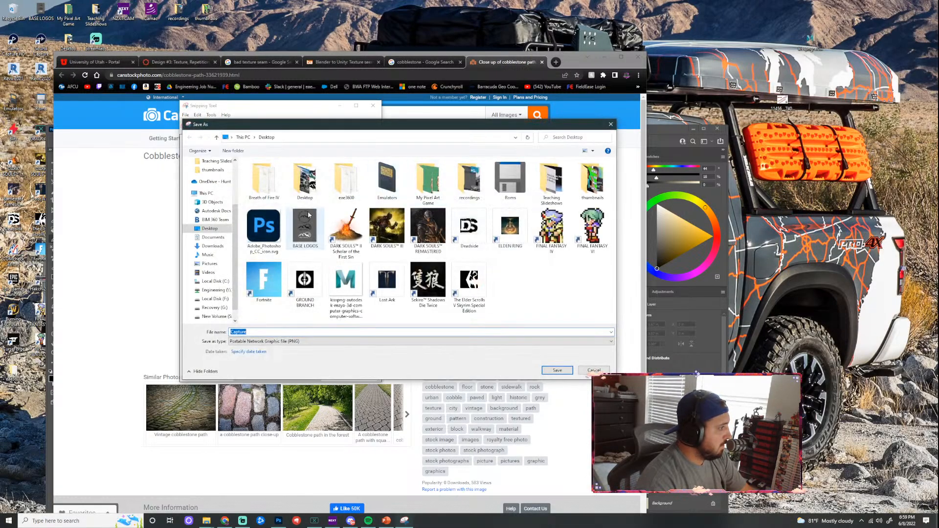
scroll(239, 214, "up", 3)
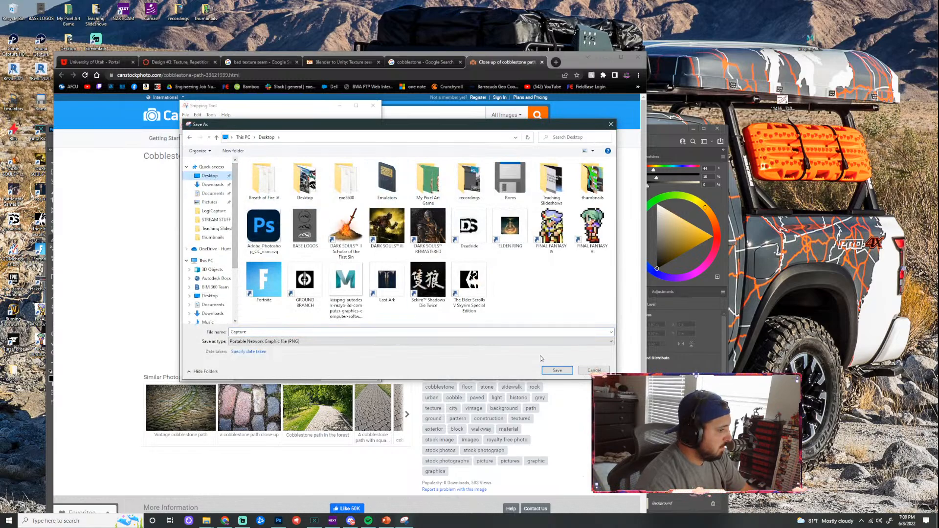
type("stone")
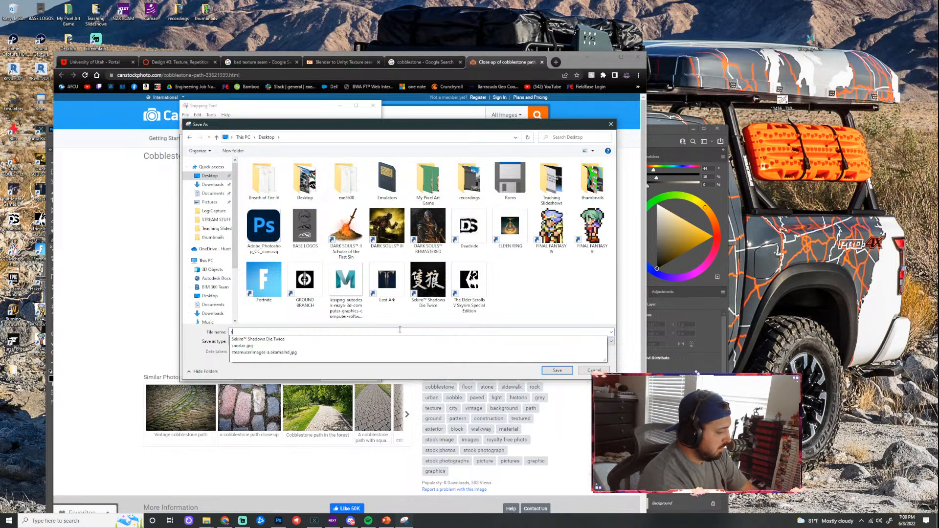
key("Return")
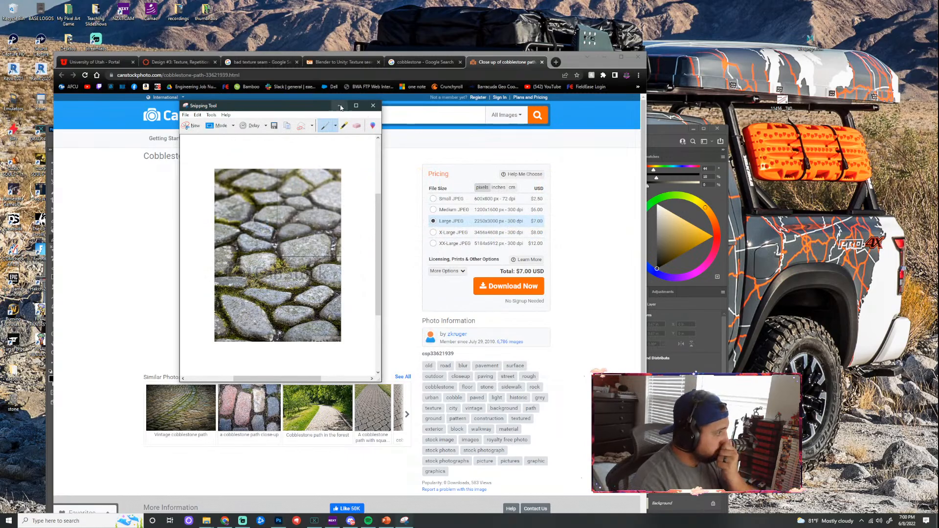
Close the Snipping Tool, minimise Chrome and open the desktop's stone.PNG as its own document in Photoshop
left_click(373, 106)
left_click(605, 57)
left_click_drag(251, 134, 368, 56)
left_click_drag(13, 398, 397, 73)
Sample a very dark brown from the gap between the lower cobblestones as the foreground colour, and return to the Pencil tool
scroll(522, 310, "up", 6)
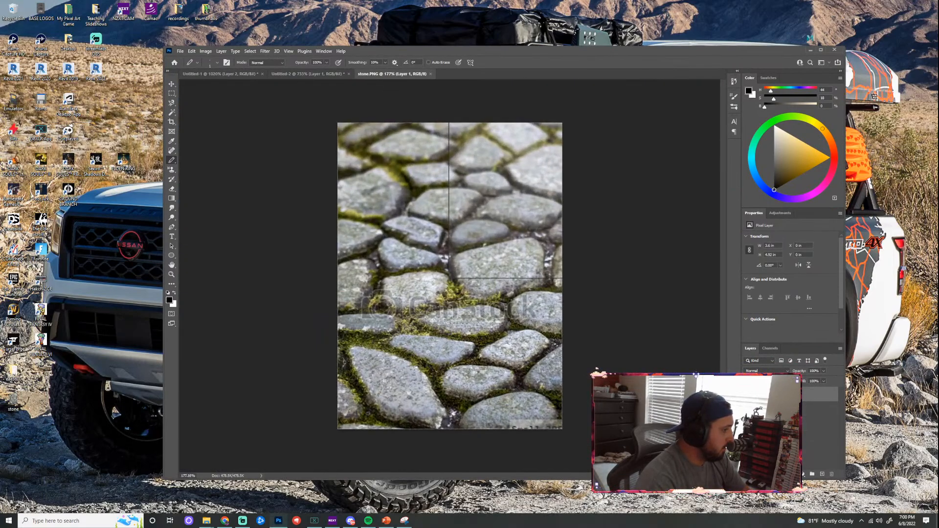
scroll(417, 357, "up", 4)
key("i")
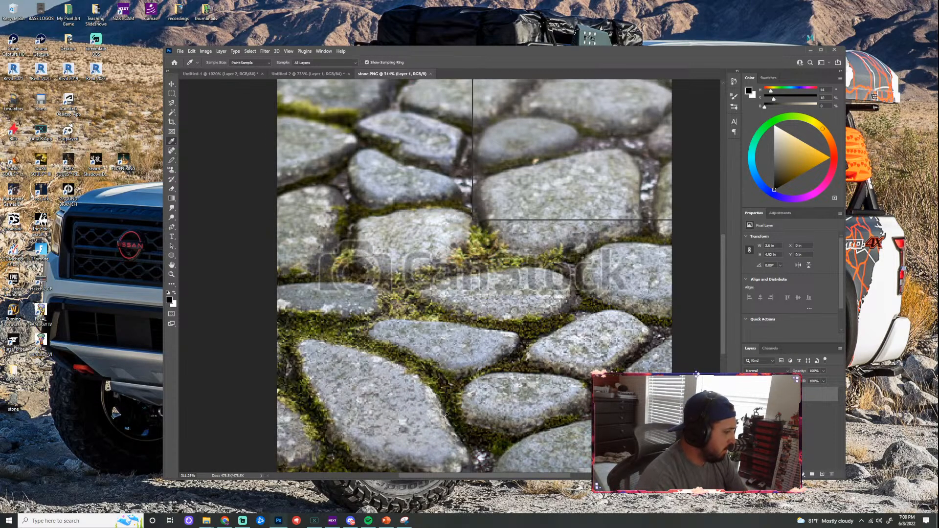
left_click(478, 435)
key("b")
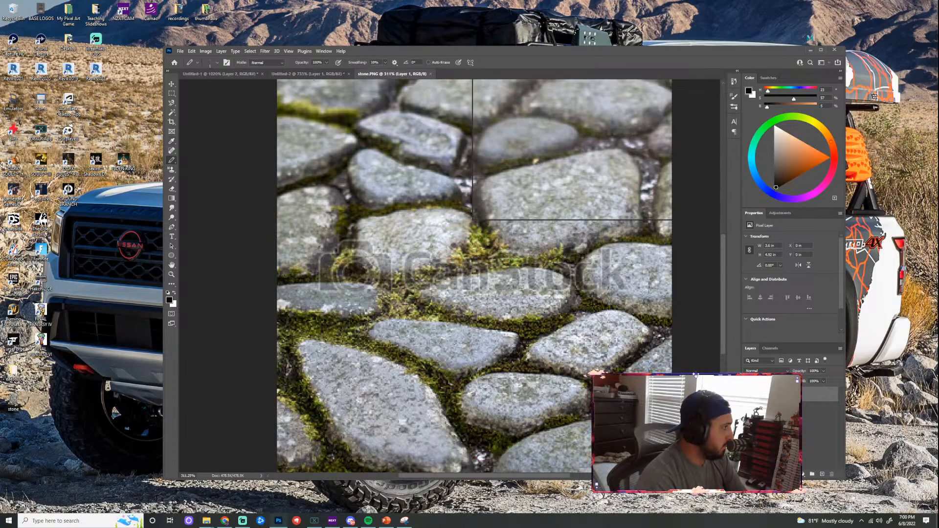
Look over the repeated stone pattern in Untitled-2 and return to the tile document Untitled-1
left_click(310, 74)
scroll(417, 223, "down", 5)
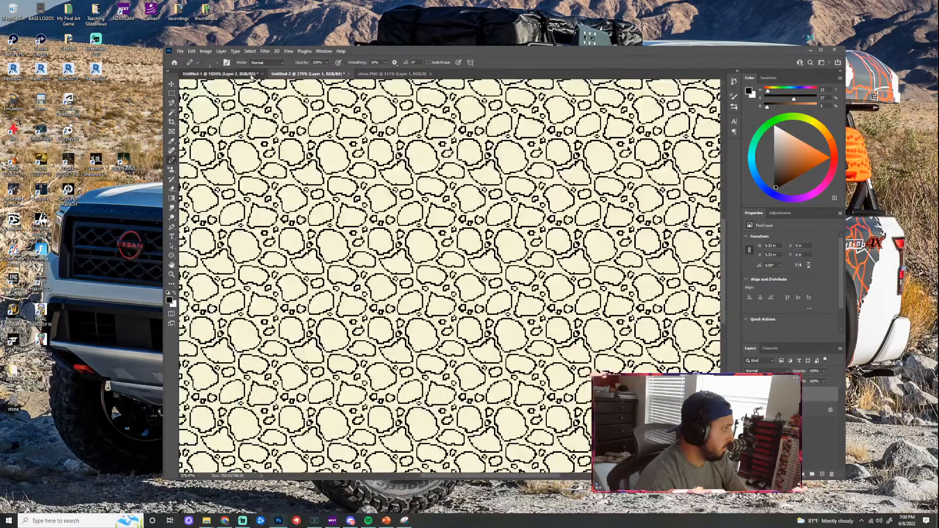
left_click(251, 74)
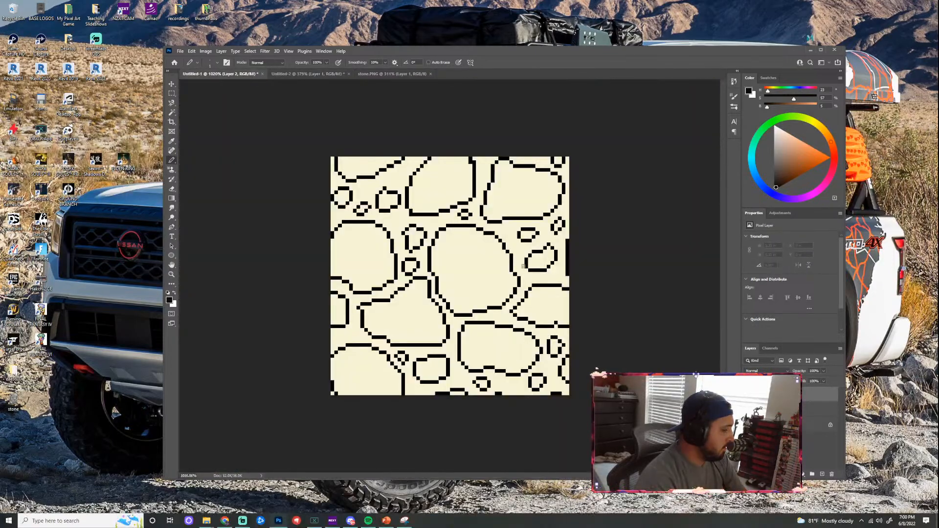
scroll(509, 229, "up", 2)
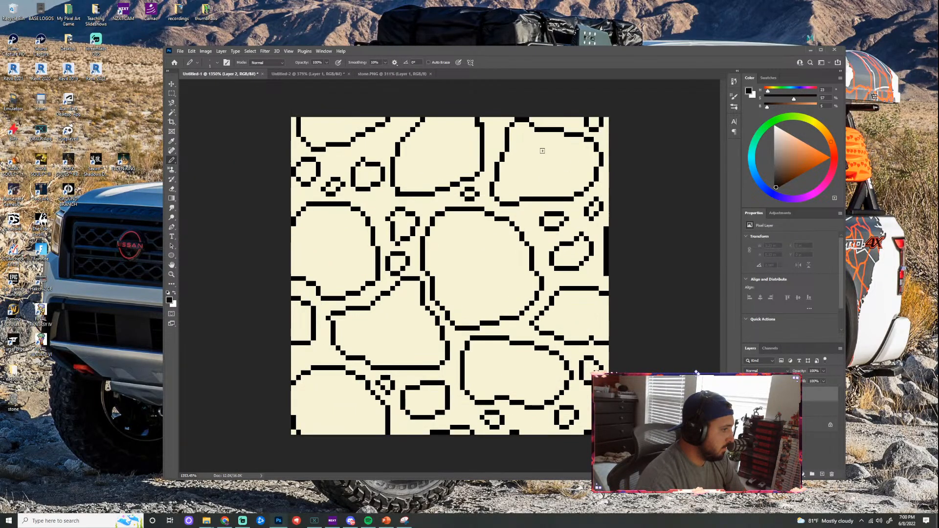
mouse_move(492, 119)
left_mouse_down()
mouse_move(491, 143)
mouse_move(542, 151)
mouse_move(543, 124)
mouse_move(530, 116)
mouse_move(491, 116)
mouse_move(496, 145)
mouse_move(517, 115)
mouse_move(537, 145)
mouse_move(542, 129)
mouse_move(543, 149)
left_mouse_up()
left_click(779, 182)
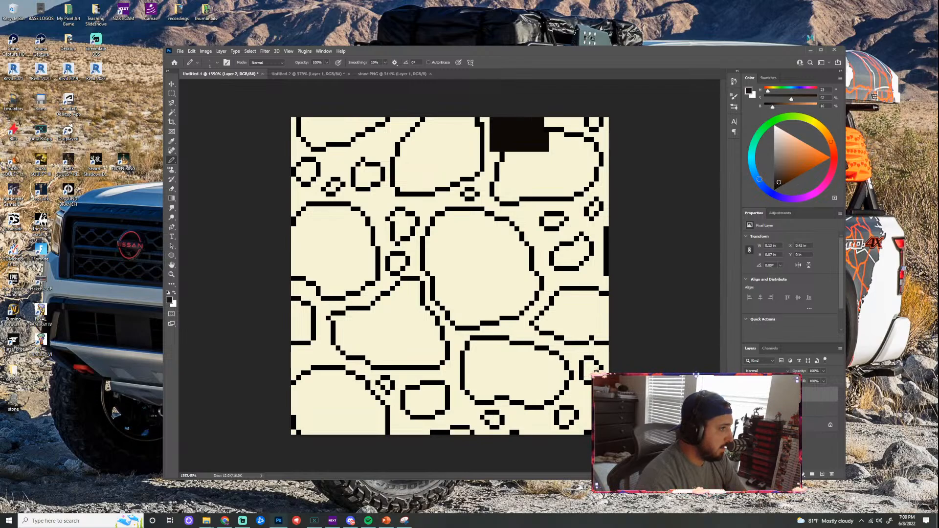
left_click_drag(495, 145, 491, 128)
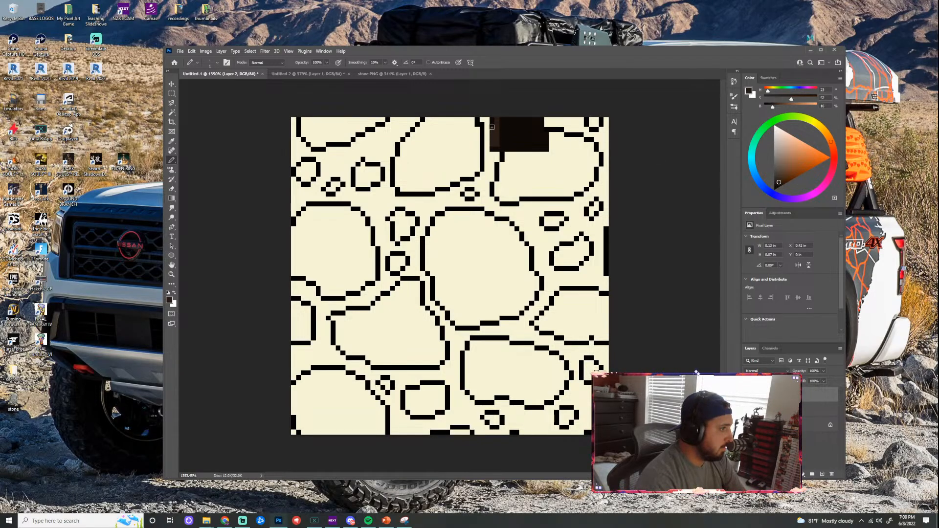
key("ctrl+z")
key("ctrl+z")
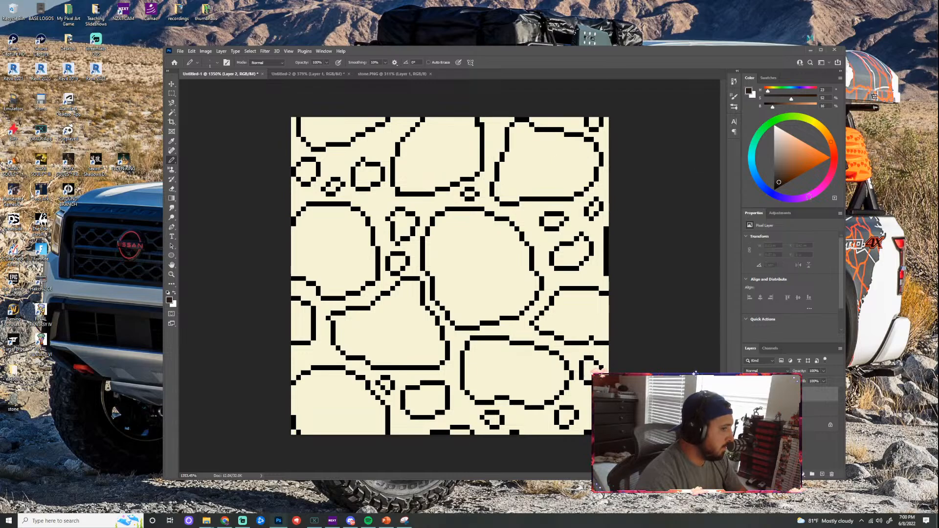
Paint a dark brown palette swatch at the tile's upper edge and sample a medium blue-grey from a cobblestone in stone.PNG
mouse_move(512, 123)
left_mouse_down()
mouse_move(496, 135)
mouse_move(522, 139)
mouse_move(526, 120)
mouse_move(500, 118)
mouse_move(501, 132)
mouse_move(521, 132)
mouse_move(521, 122)
mouse_move(505, 125)
mouse_move(526, 123)
left_mouse_up()
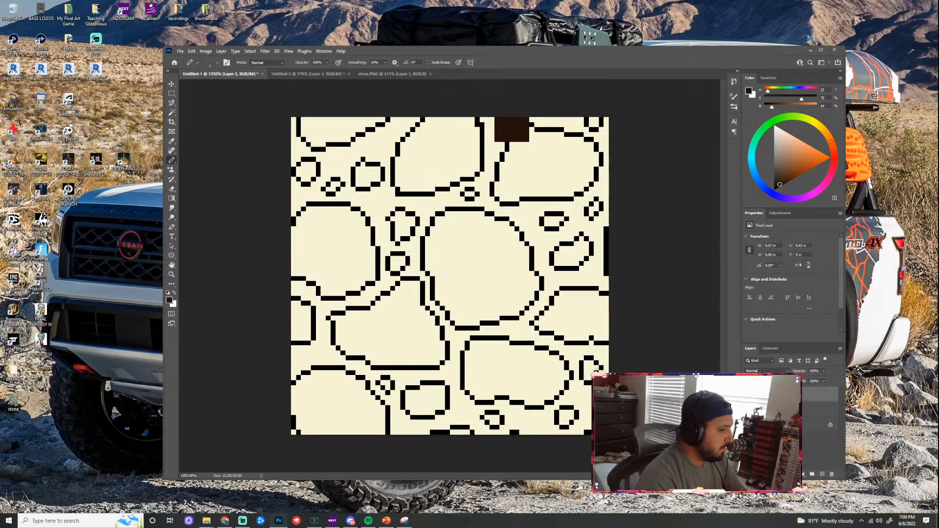
left_click(391, 74)
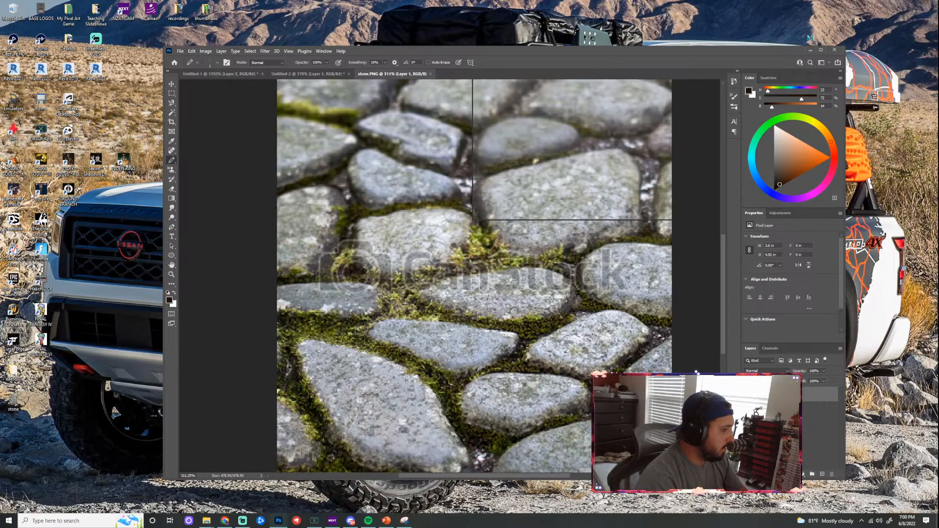
key("i")
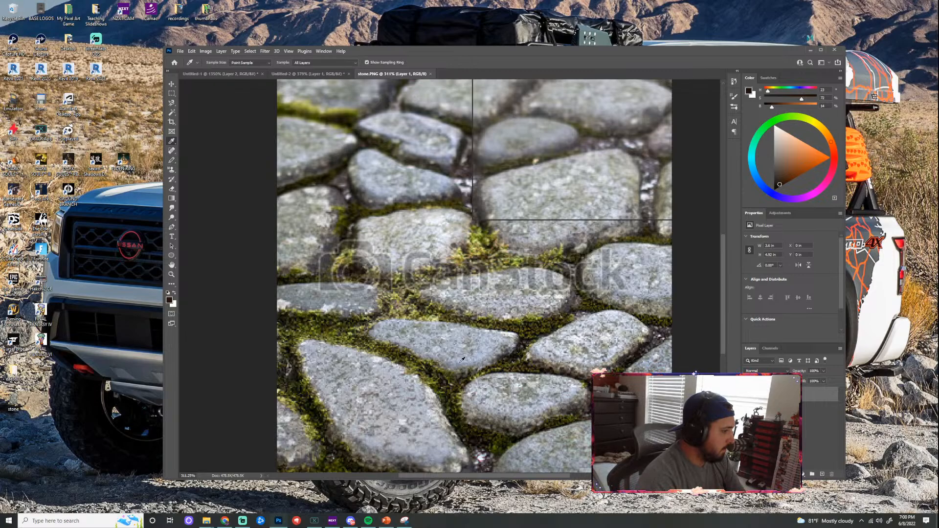
left_click(463, 360)
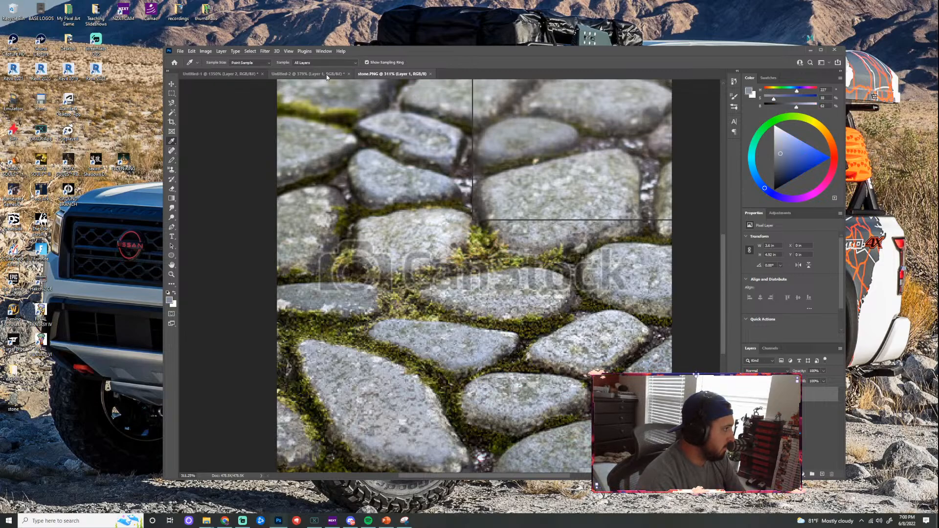
left_click(308, 74)
left_click(238, 74)
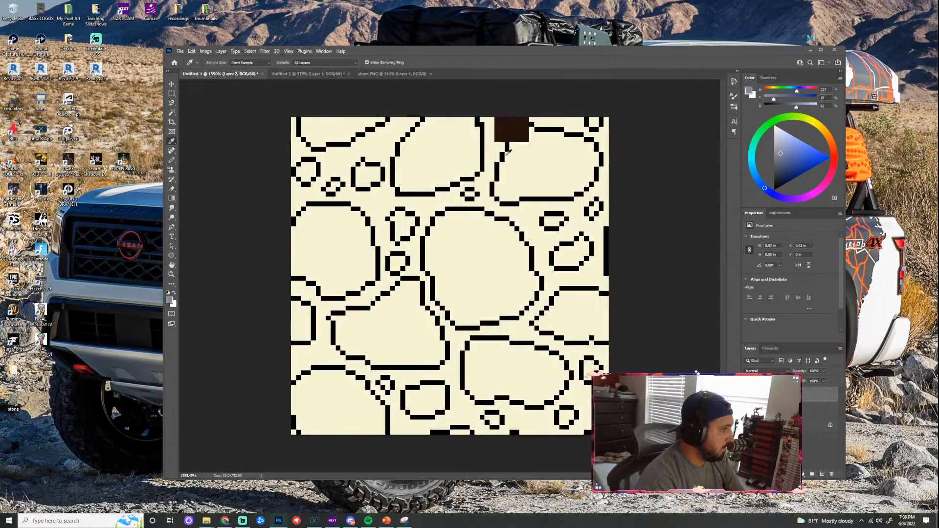
Reselect Layer 2 with the Pencil tool active and paint a blue-grey swatch adjoining the dark brown one
key("v")
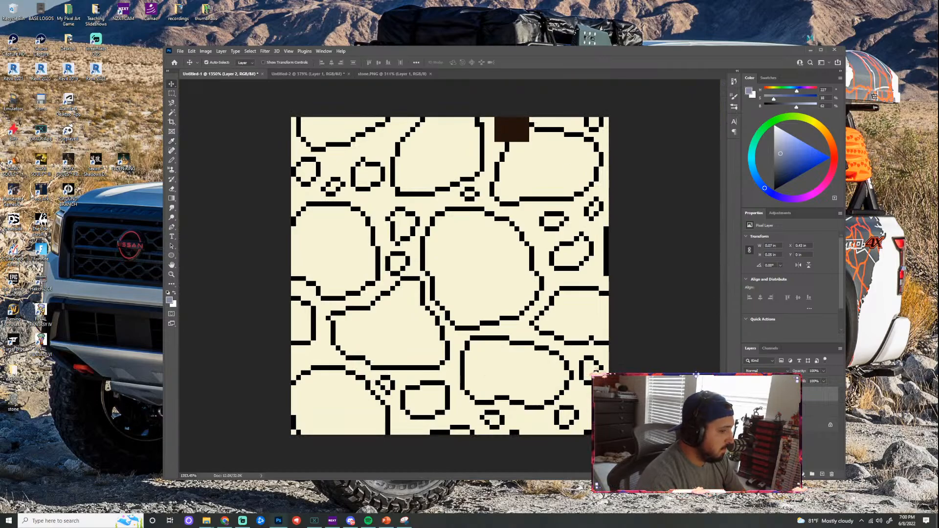
left_click(632, 315)
key("b")
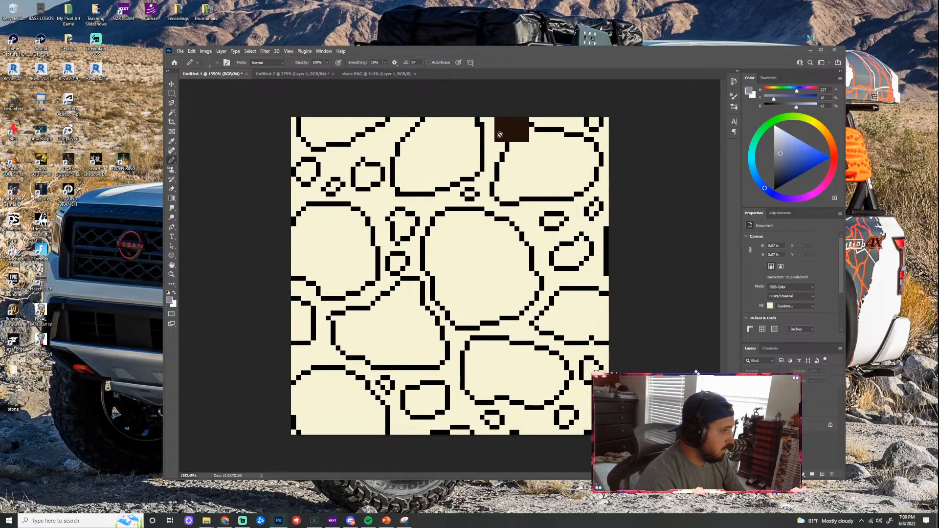
left_click(779, 394)
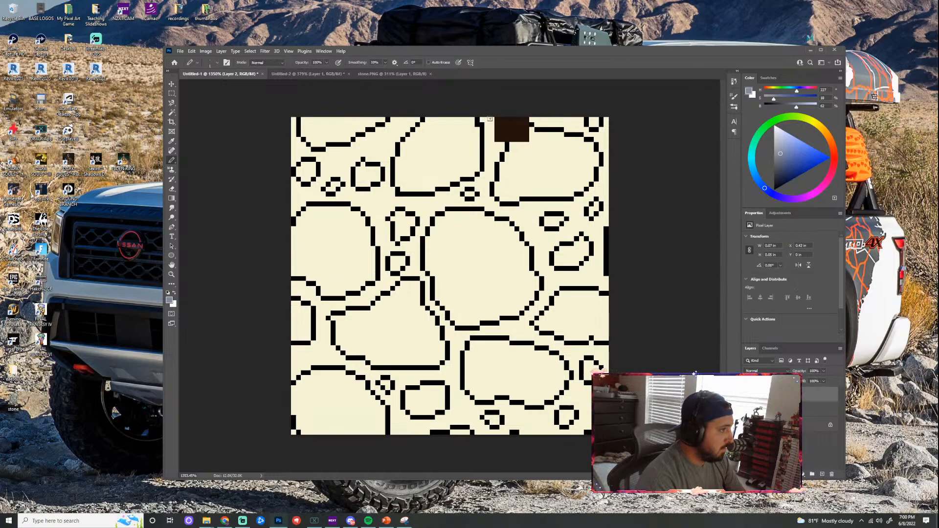
mouse_move(468, 138)
left_mouse_down()
mouse_move(467, 121)
mouse_move(485, 119)
left_mouse_up()
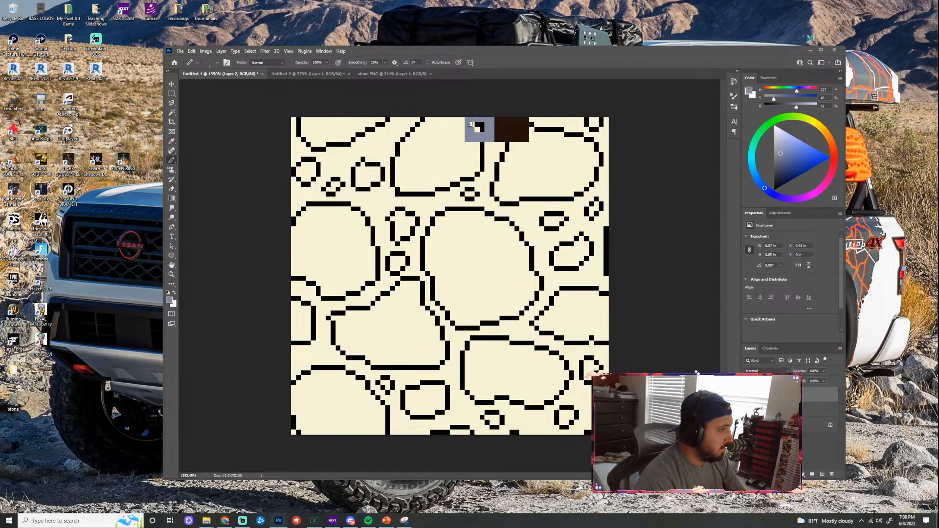
Sample a pale bluish white from a cobblestone in stone.PNG and paint it as a swatch adjoining the blue-grey one in Untitled-1
left_click(391, 74)
key("i")
left_click(510, 335)
key("b")
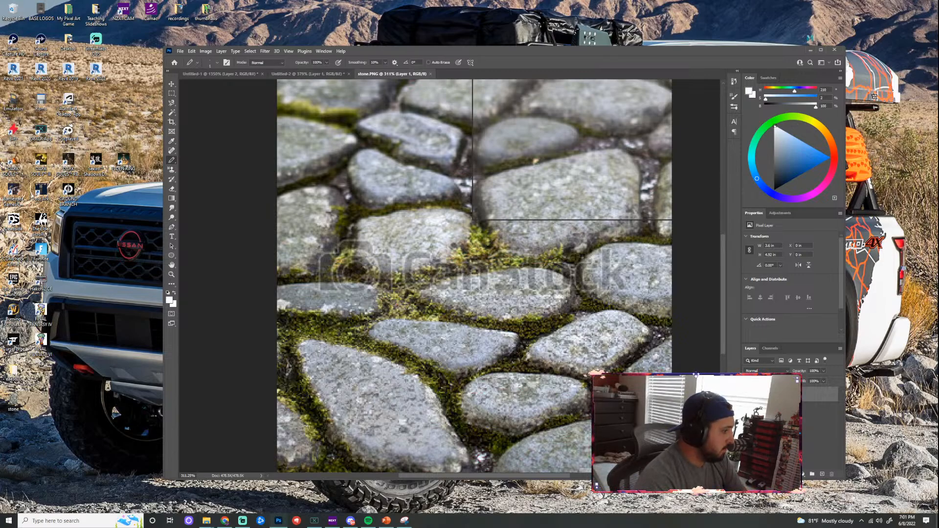
key("i")
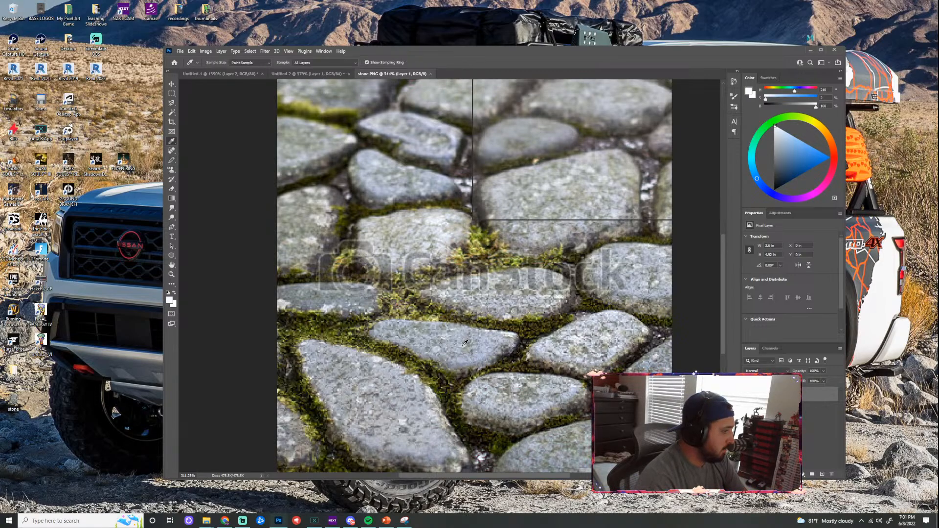
left_click(447, 237)
key("b")
key("ctrl+shift+Tab")
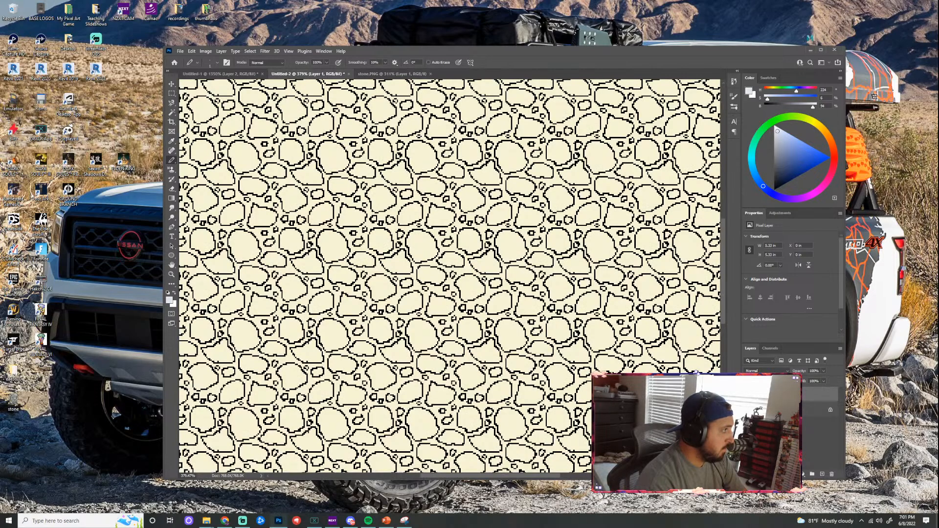
key("ctrl+shift+Tab")
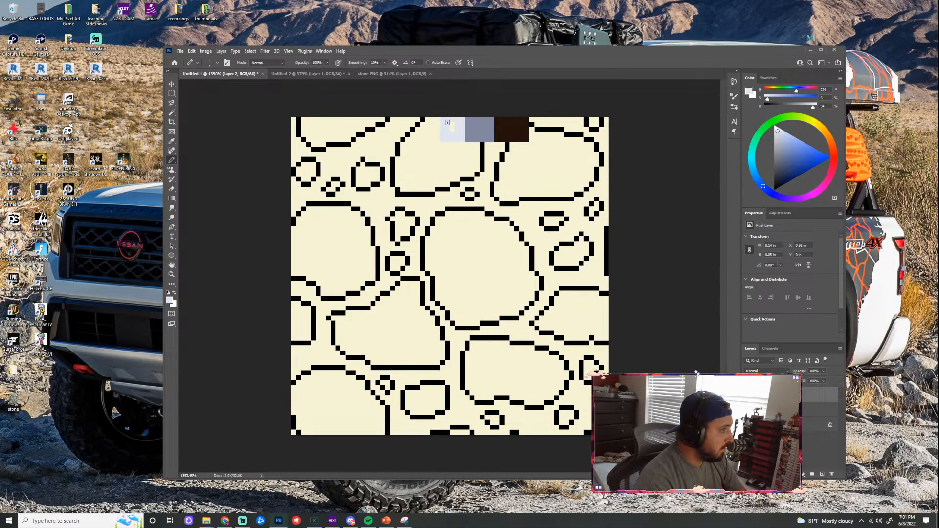
Sample a light lavender-grey from the speckled cobblestone and start a swatch adjoining the pale bluish one on the tile
left_click(381, 74)
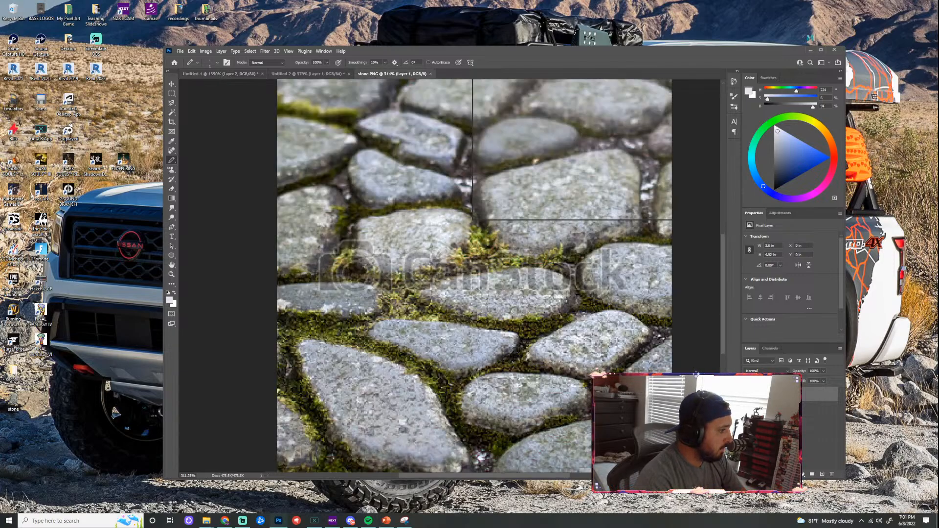
key("i")
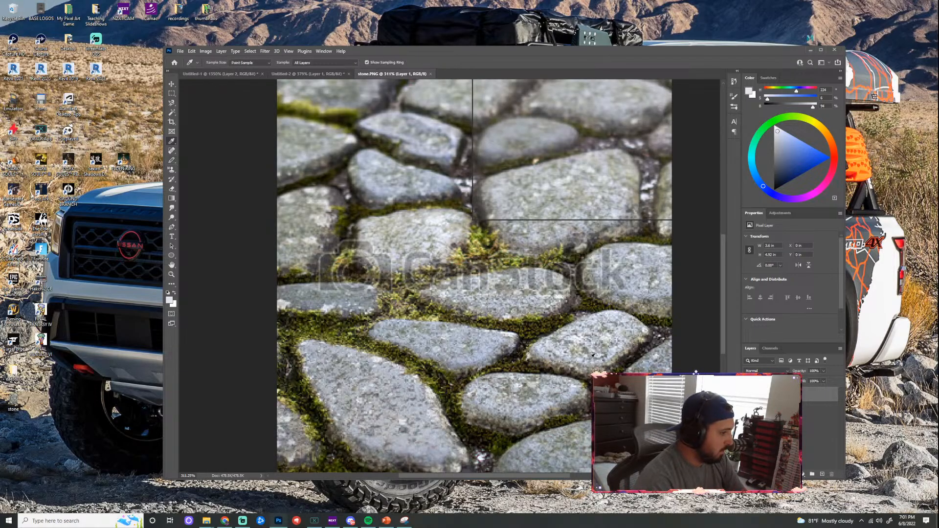
left_click(613, 349)
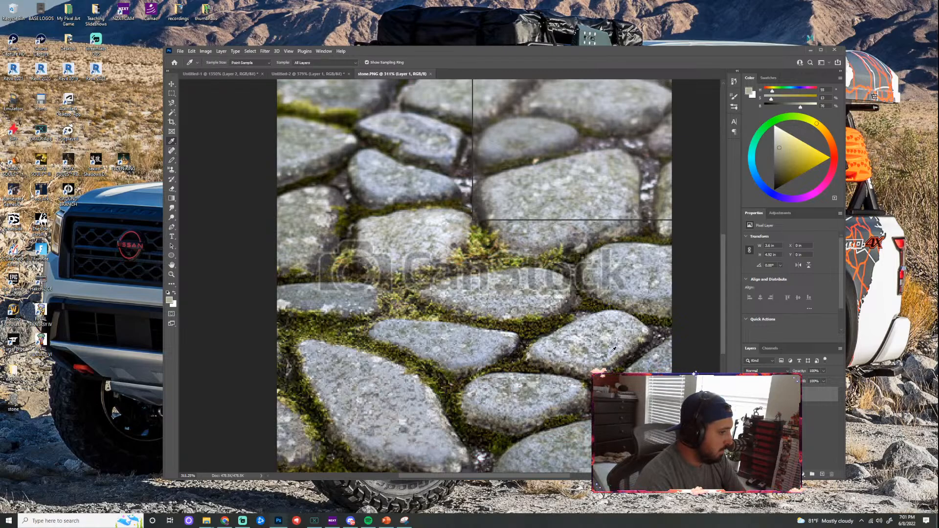
left_click(612, 353)
key("b")
left_click(307, 74)
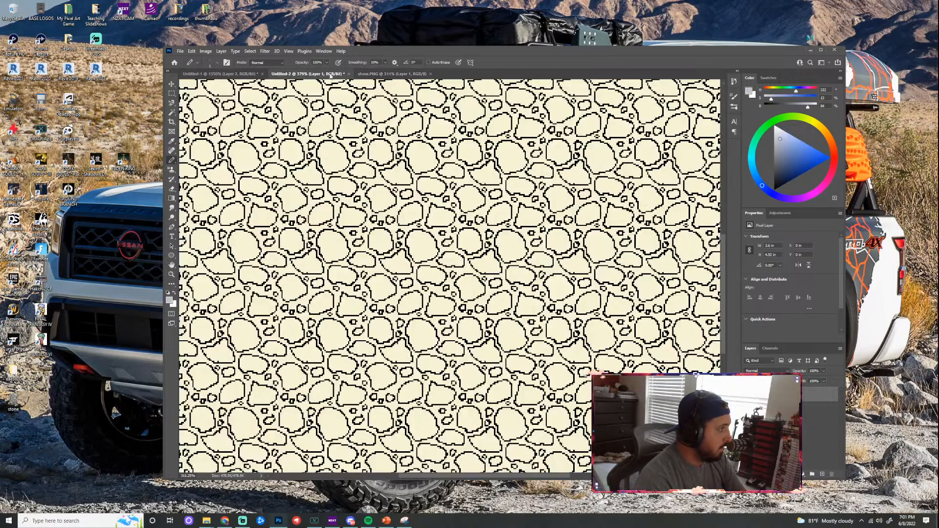
left_click(220, 74)
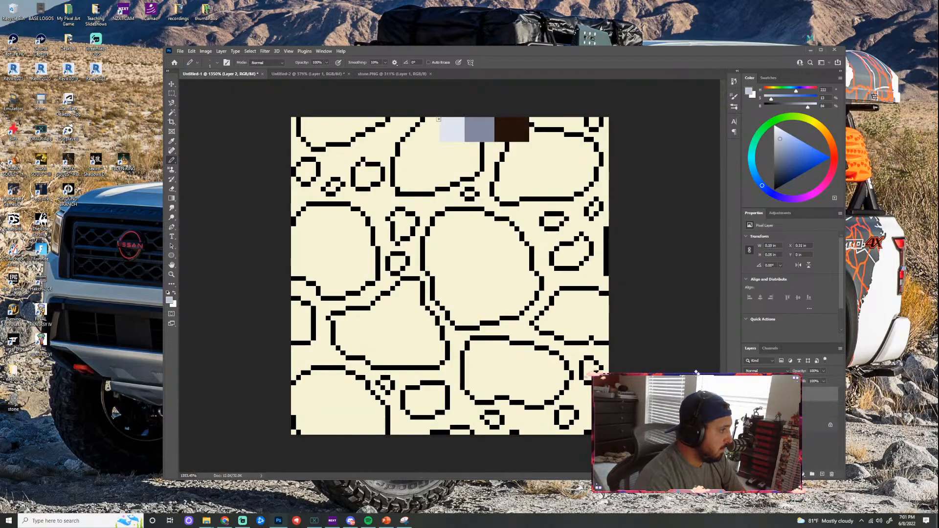
left_click_drag(436, 118, 434, 137)
Close the repeated pattern document Untitled-2 without saving its changes
left_click(315, 74)
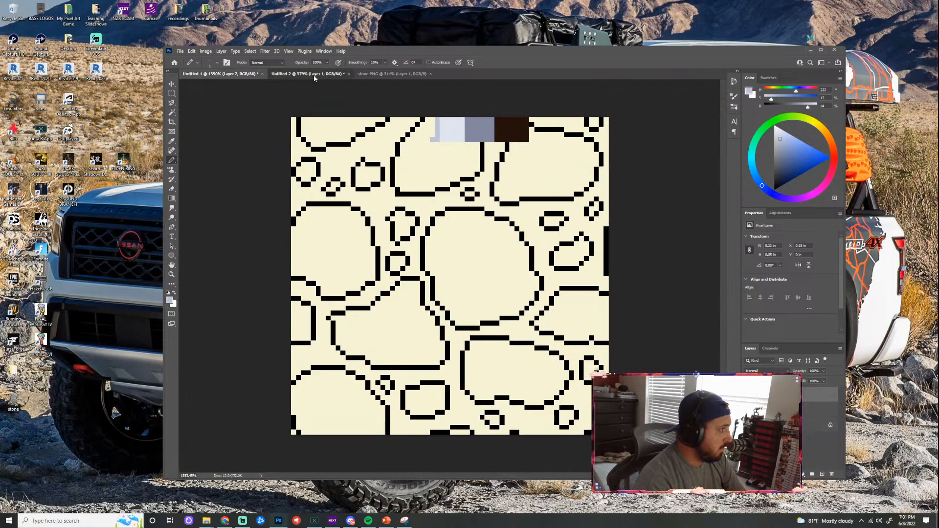
left_click(349, 73)
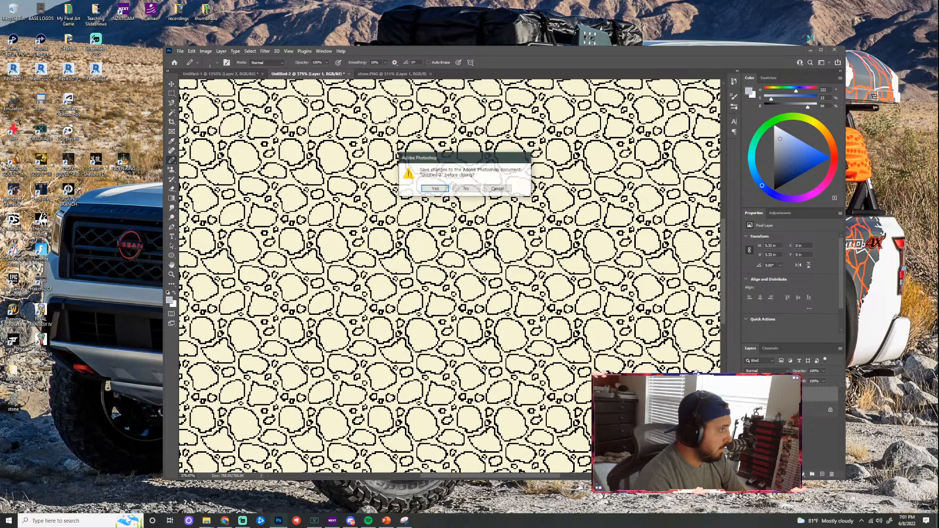
left_click(473, 187)
Sample a near-white highlight from a cobblestone in stone.PNG and paint it over the lavender-grey patch as the lightest swatch
left_click(320, 74)
key("i")
left_click(578, 335)
left_click(255, 76)
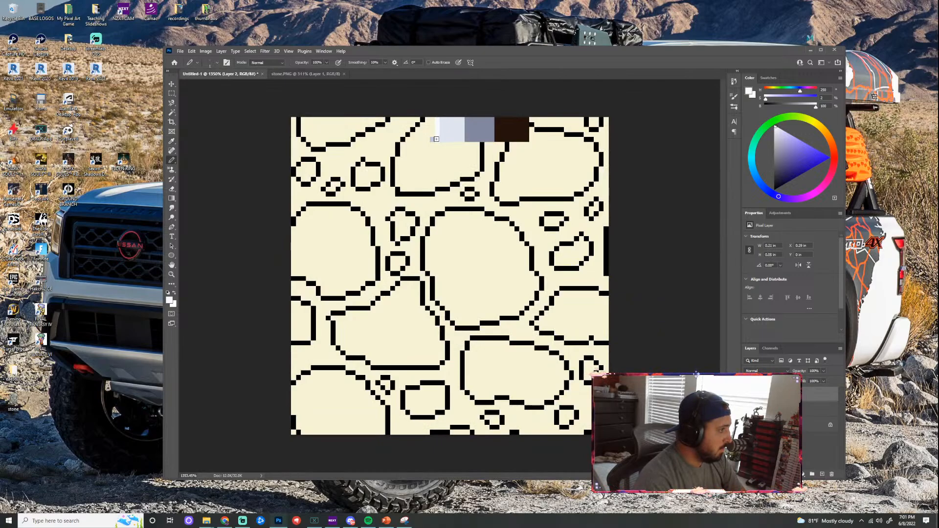
left_click_drag(433, 120, 420, 133)
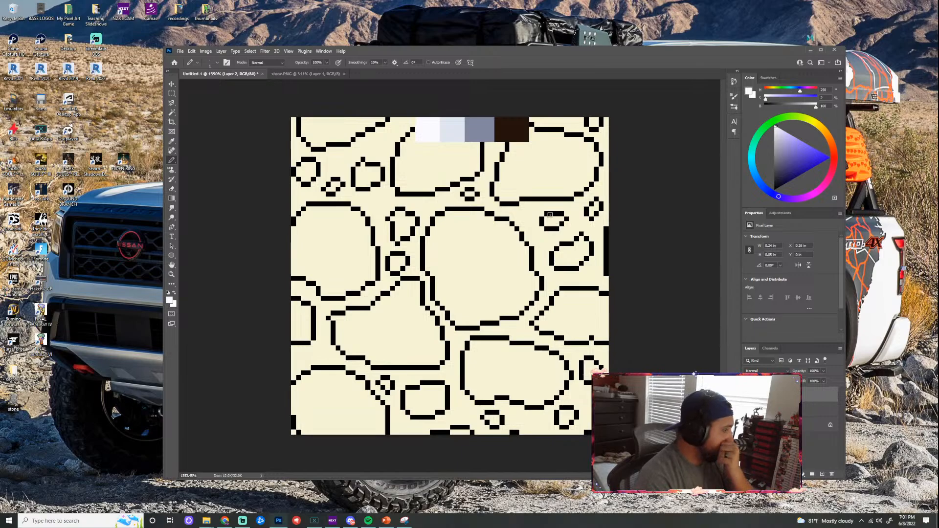
Sample a dark grey from the shaded edge of the large cobblestone and paint a swatch directly below the blue-grey one
left_click(306, 74)
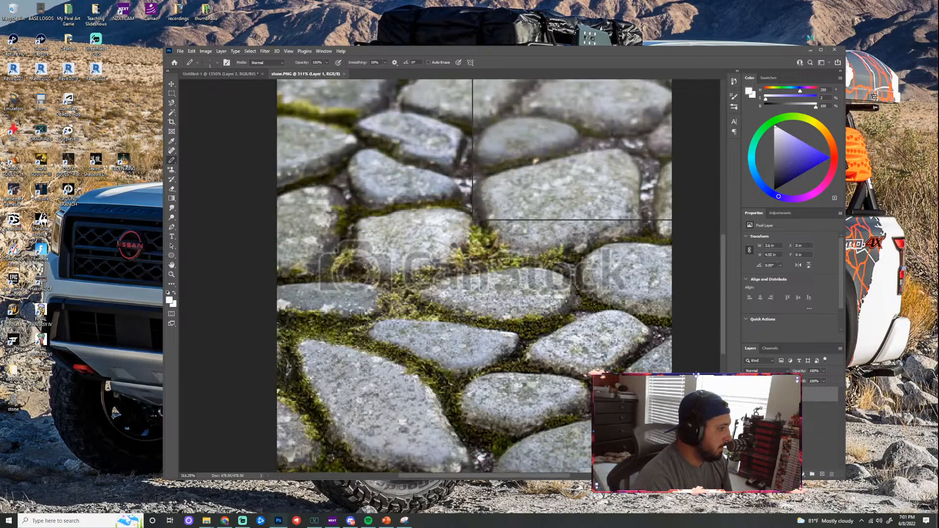
key("i")
left_click_drag(485, 200, 481, 201)
left_click(239, 75)
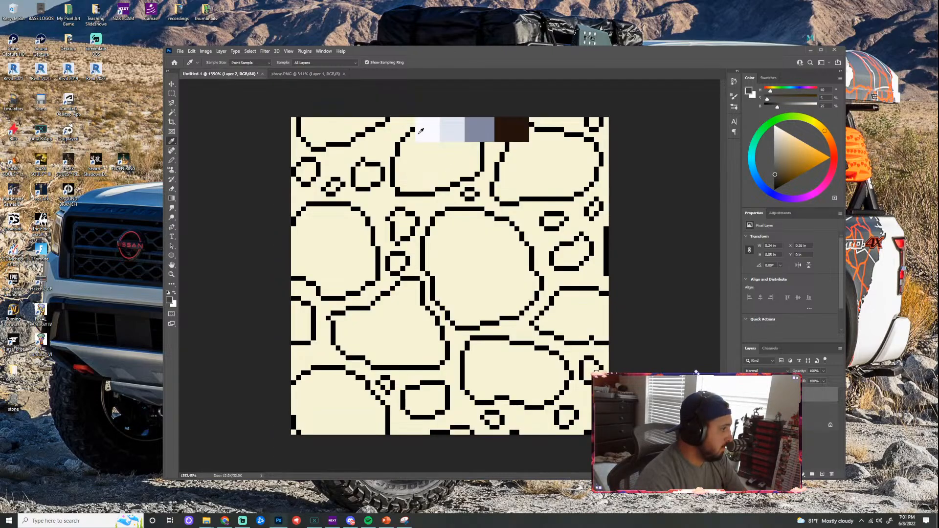
key("b")
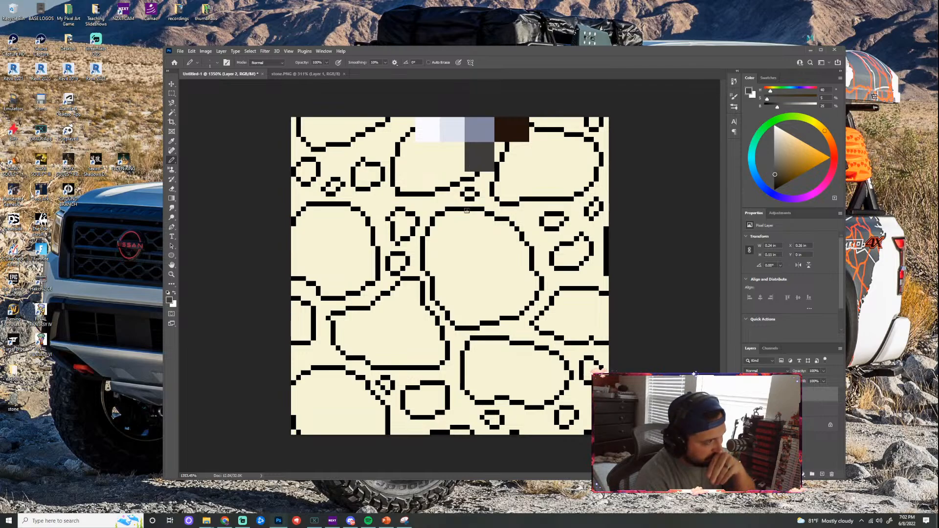
Sample a yellow-green from the moss in stone.PNG and paint a swatch directly below the near-white one on the tile
left_click(305, 74)
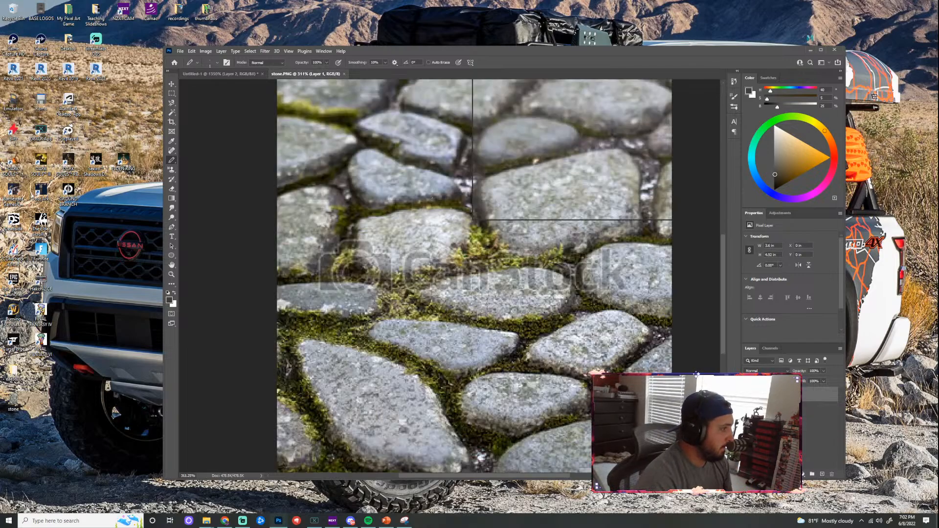
key("i")
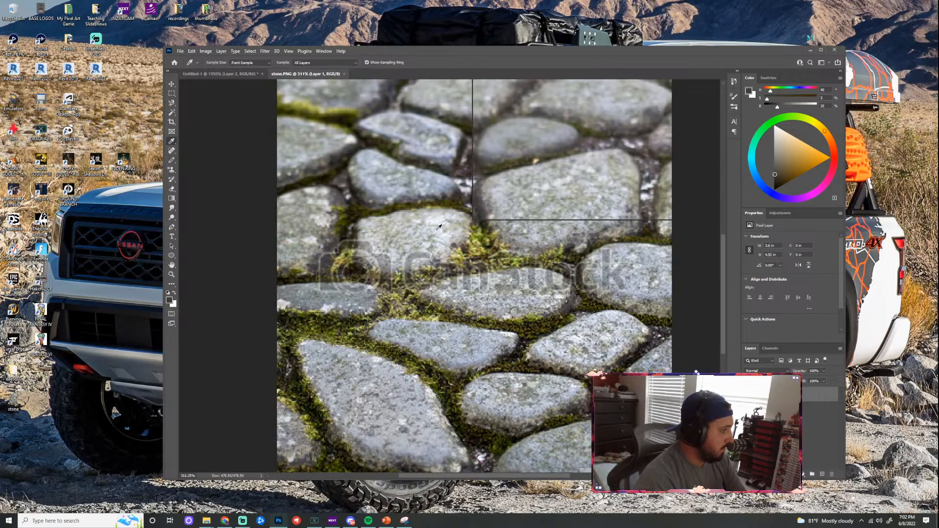
left_click(356, 326)
key("b")
left_click(249, 74)
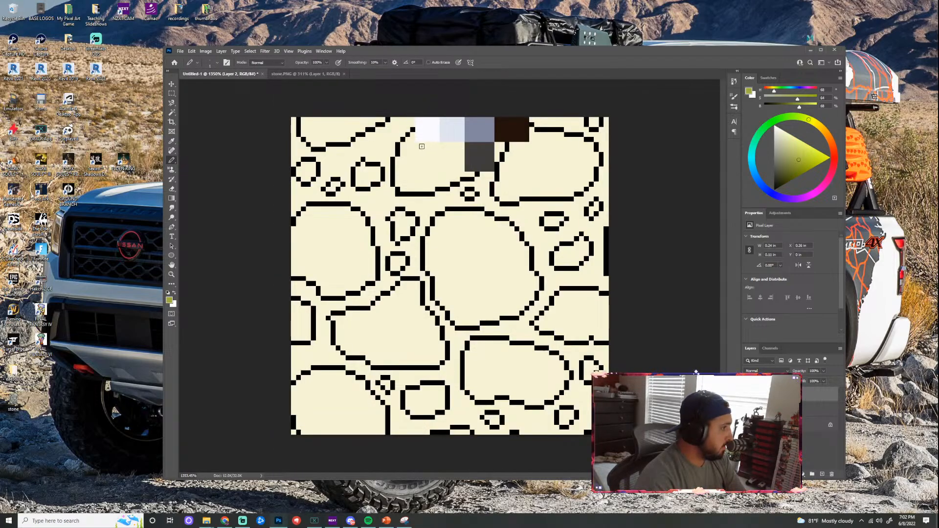
left_click_drag(438, 164, 436, 144)
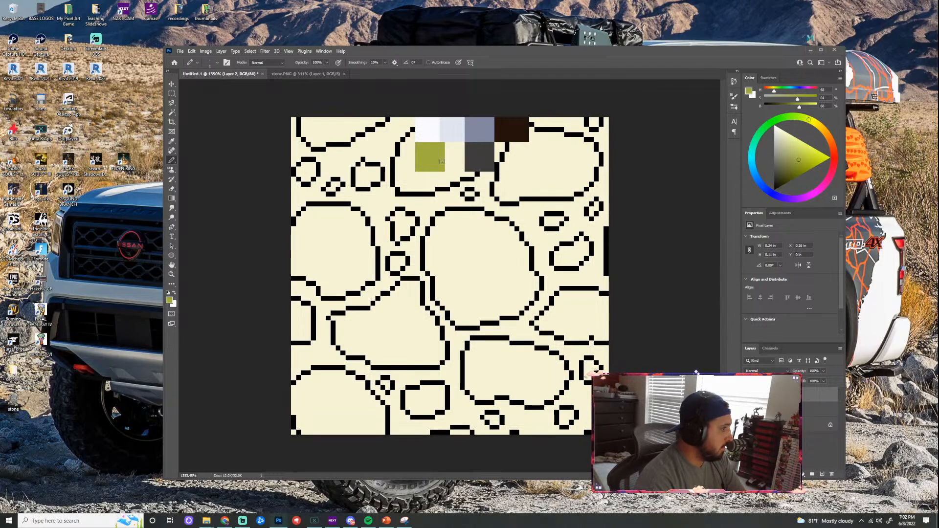
Sample a very dark olive green from the mossy gap between the lower cobblestones and return to Untitled-1
left_click(305, 73)
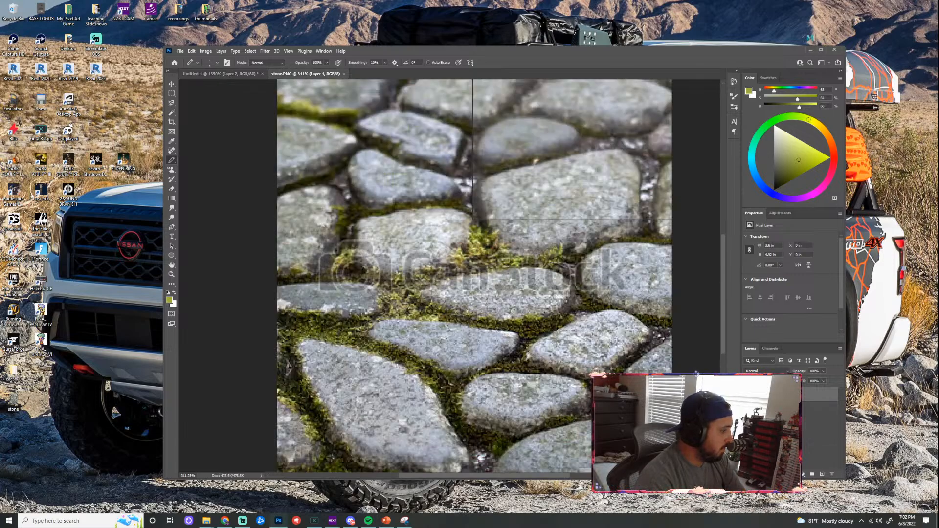
left_click(441, 389, "alt")
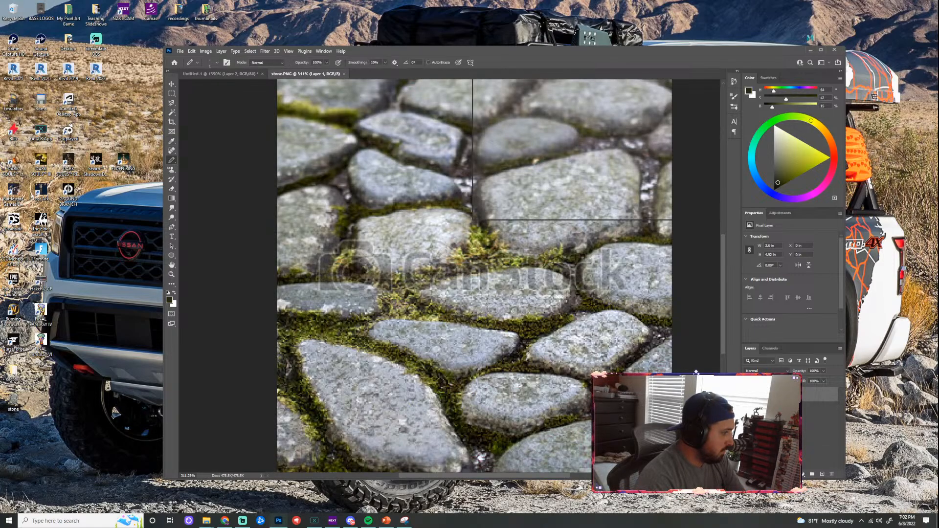
left_click(258, 74)
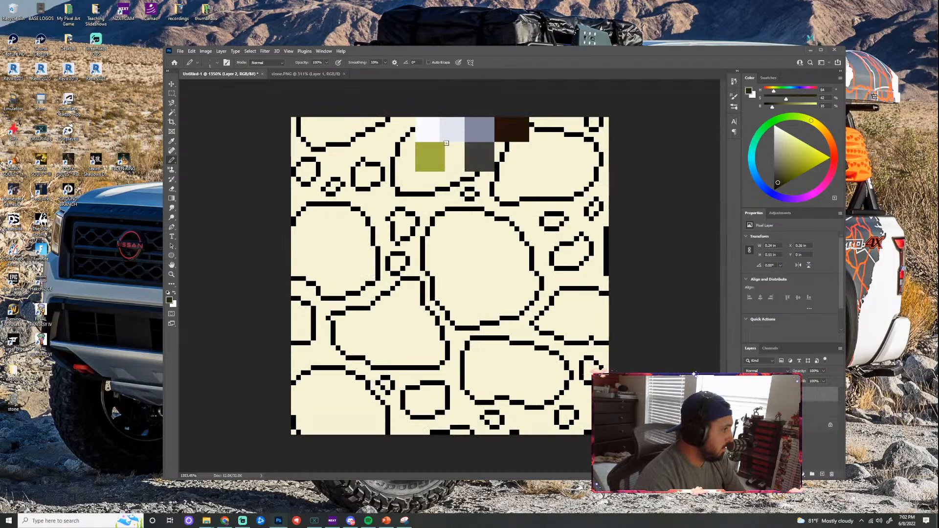
Paint the near-black olive palette swatch and sample a dark moss green from stone.PNG for another swatch in the pixel drawing
mouse_move(460, 147)
left_mouse_down()
mouse_move(441, 157)
mouse_move(454, 169)
left_mouse_up()
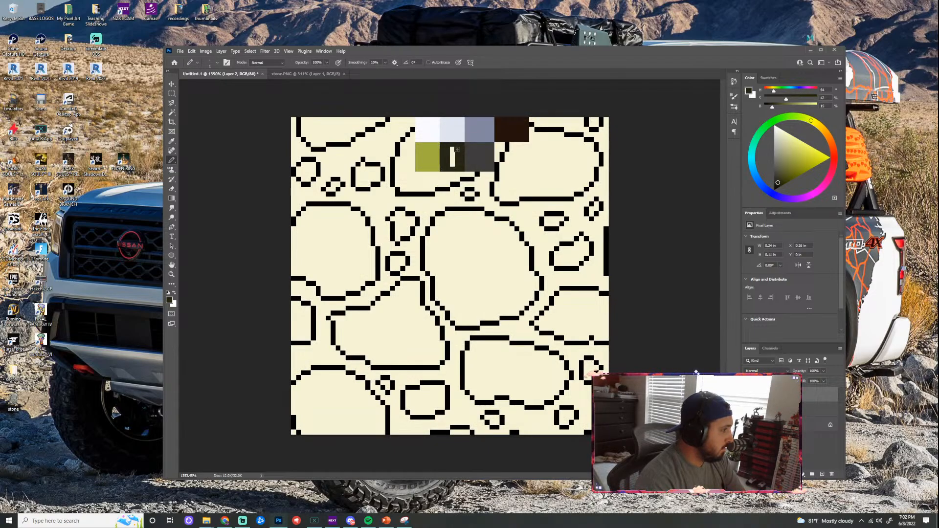
left_click(313, 74)
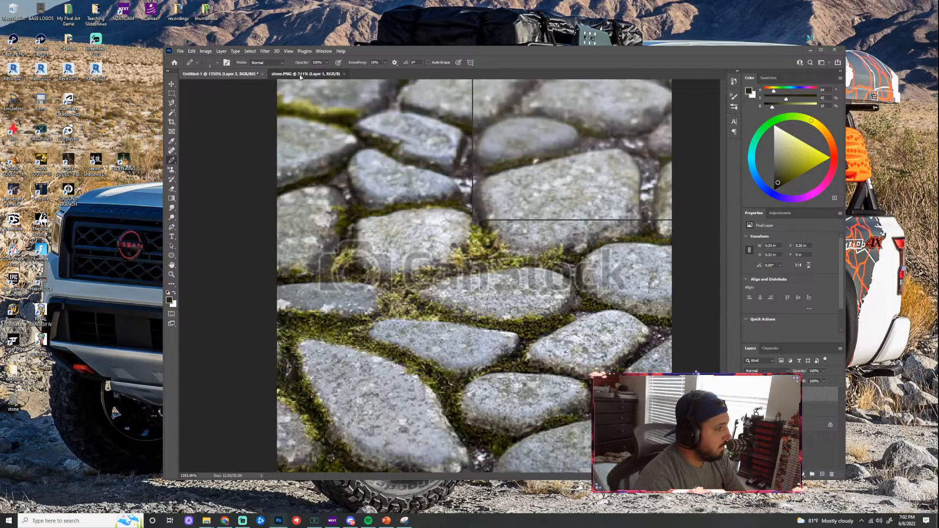
key("i")
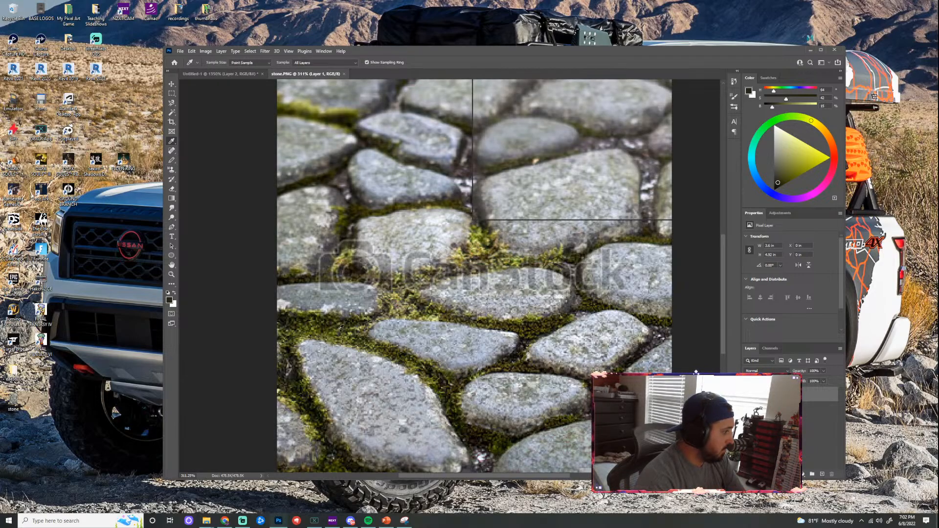
left_click(332, 328)
key("b")
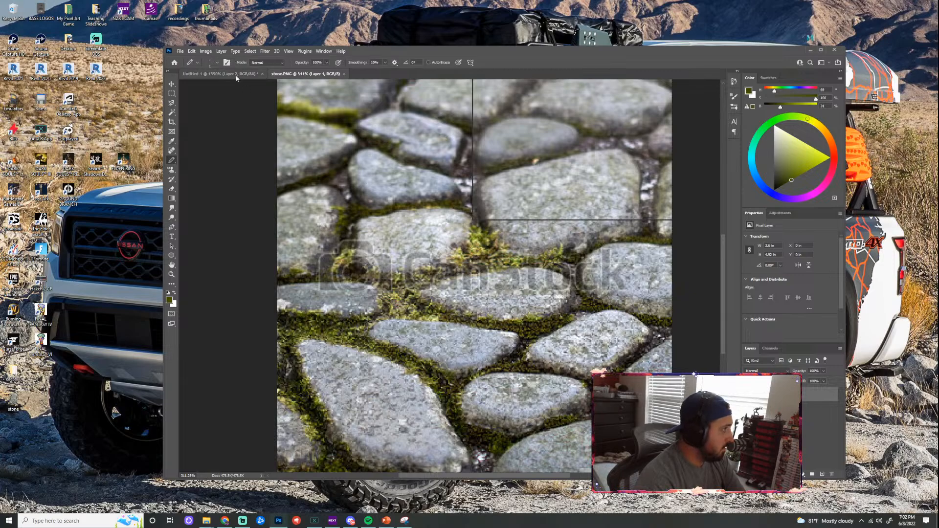
left_click(220, 73)
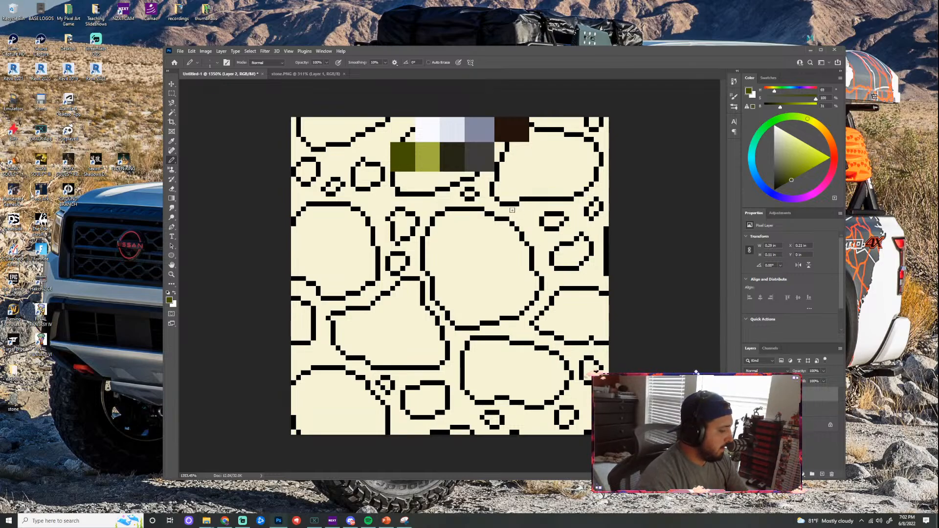
Sample the dark grey swatch and recolour the lower-right edge of the central stone's outline on the transparency-locked line art layer
left_click(480, 164, "alt")
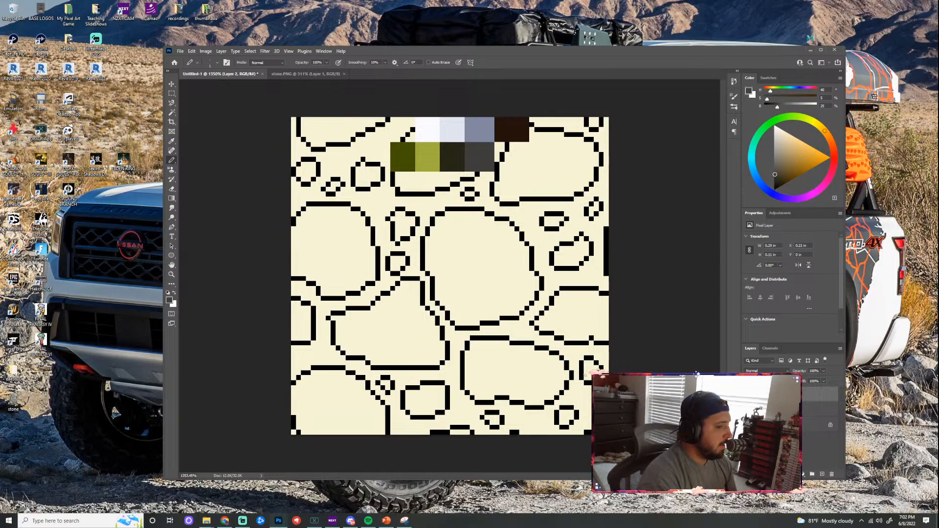
left_click(781, 409)
left_click(747, 409)
left_click(748, 409)
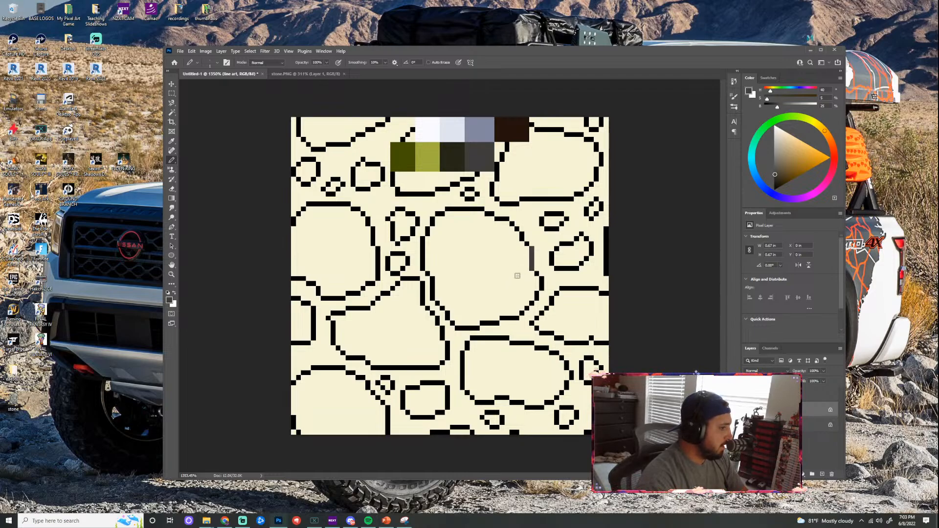
mouse_move(497, 320)
left_mouse_down()
mouse_move(523, 326)
mouse_move(438, 326)
left_mouse_up()
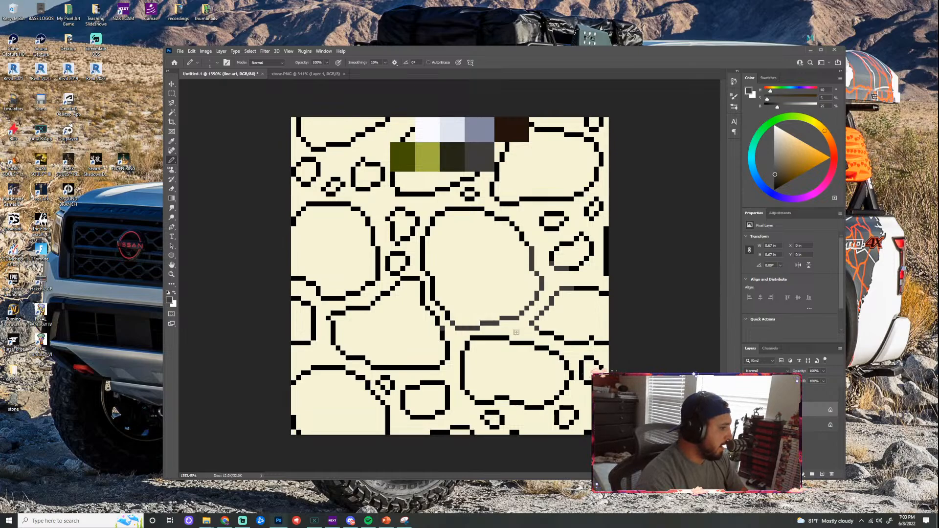
Enlarge the brush and recolour all remaining stone outlines on the line art layer dark grey
key("bracketright")
key("bracketright")
key("bracketright")
key("bracketright")
key("bracketright")
key("bracketright")
key("bracketright")
key("bracketright")
key("bracketright")
mouse_move(408, 246)
left_mouse_down()
mouse_move(338, 182)
mouse_move(382, 211)
mouse_move(384, 244)
mouse_move(329, 246)
mouse_move(340, 260)
mouse_move(306, 275)
mouse_move(443, 323)
mouse_move(549, 424)
mouse_move(579, 491)
mouse_move(520, 388)
mouse_move(500, 291)
mouse_move(519, 205)
left_mouse_up()
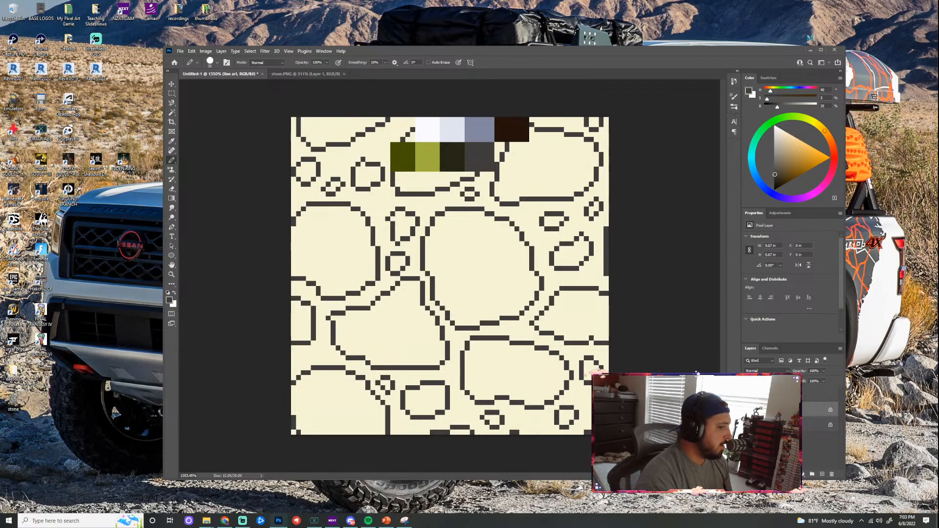
Add a new layer below the line art, select the whole canvas and fill it with the palette's dark brown
left_click(748, 395)
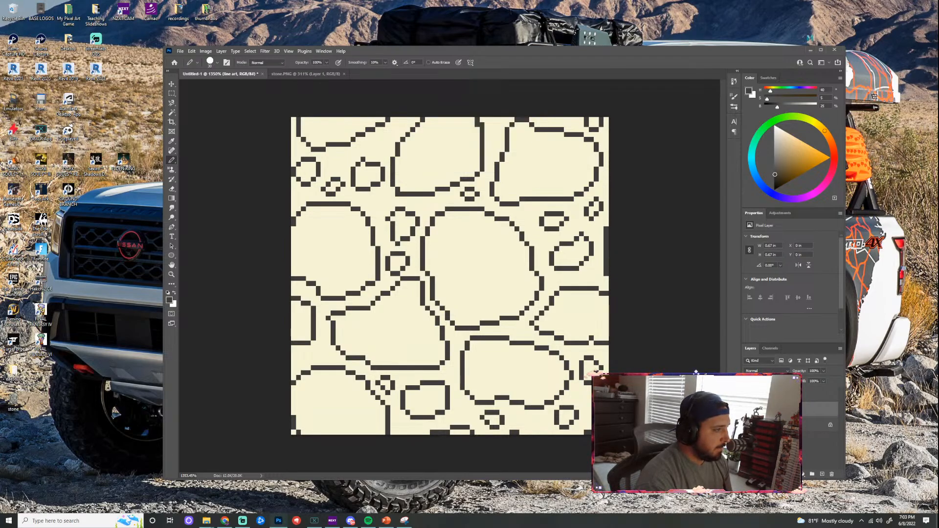
left_click(748, 395)
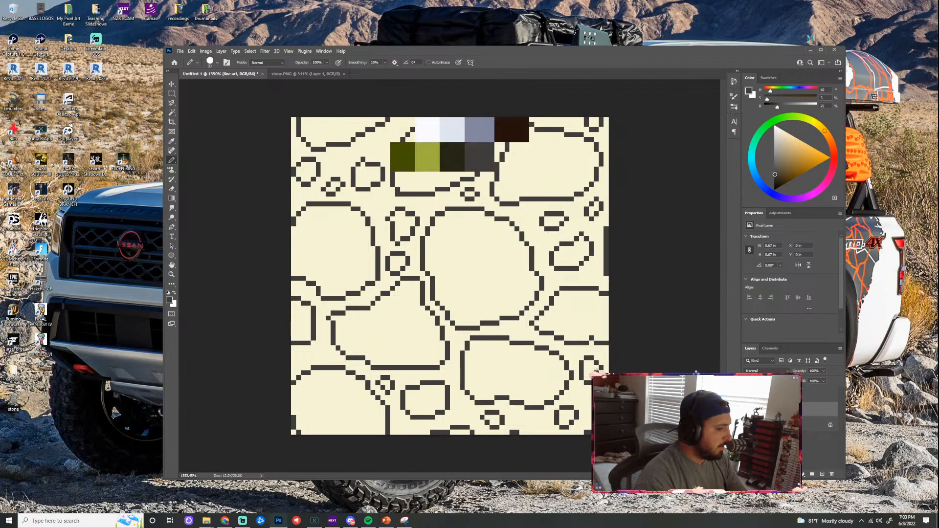
left_click(821, 474)
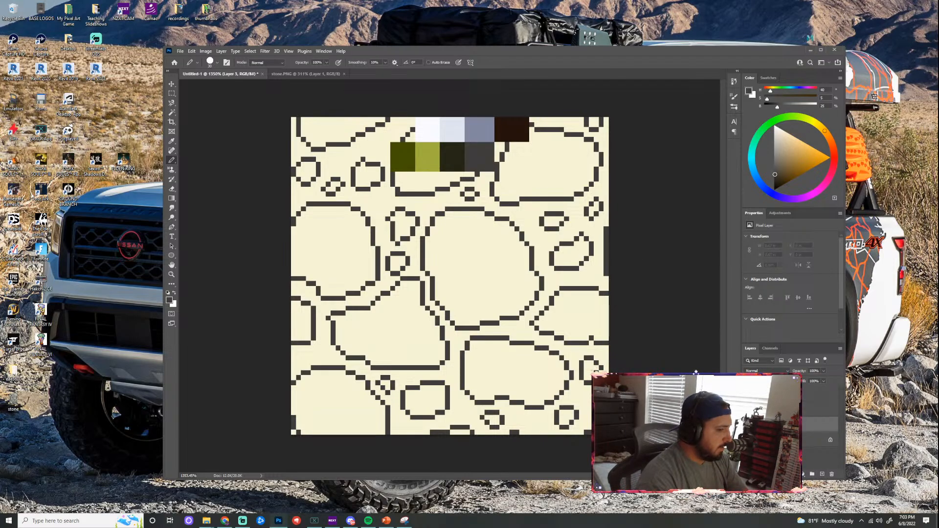
left_click(516, 133, "alt")
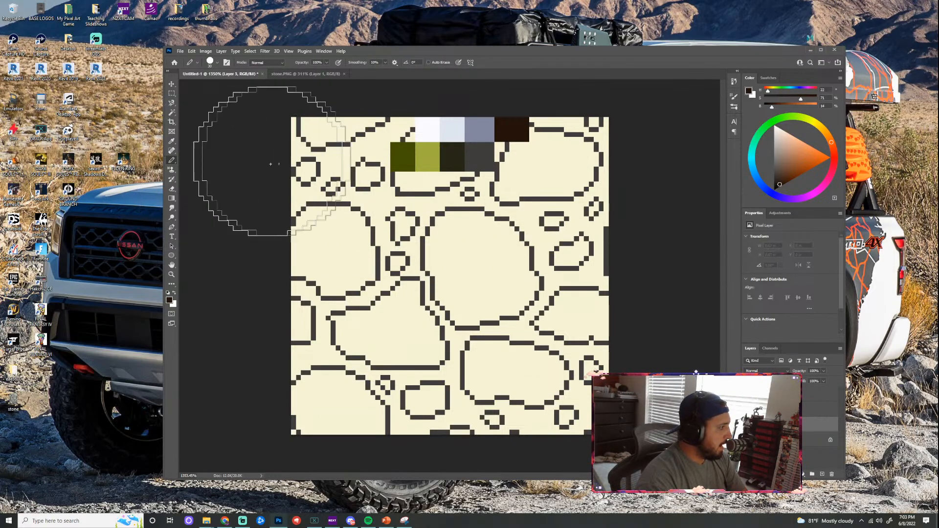
left_click(173, 95)
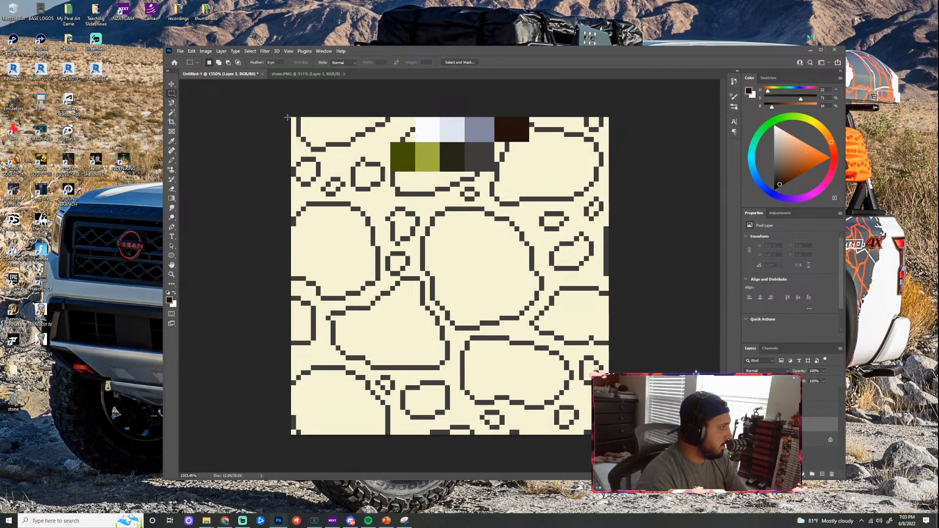
left_click_drag(291, 116, 609, 434)
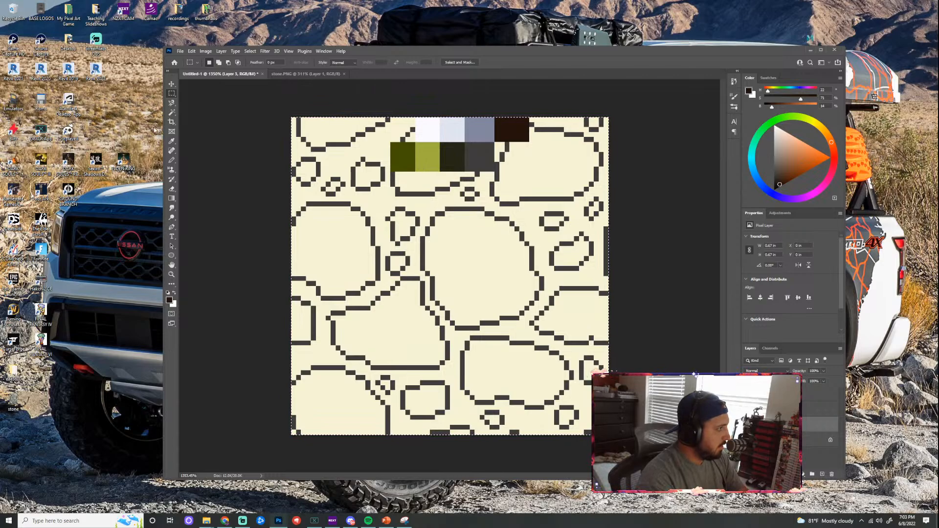
key("b")
mouse_move(346, 104)
left_mouse_down()
mouse_move(421, 293)
mouse_move(311, 191)
mouse_move(472, 115)
mouse_move(576, 151)
mouse_move(603, 147)
left_mouse_up()
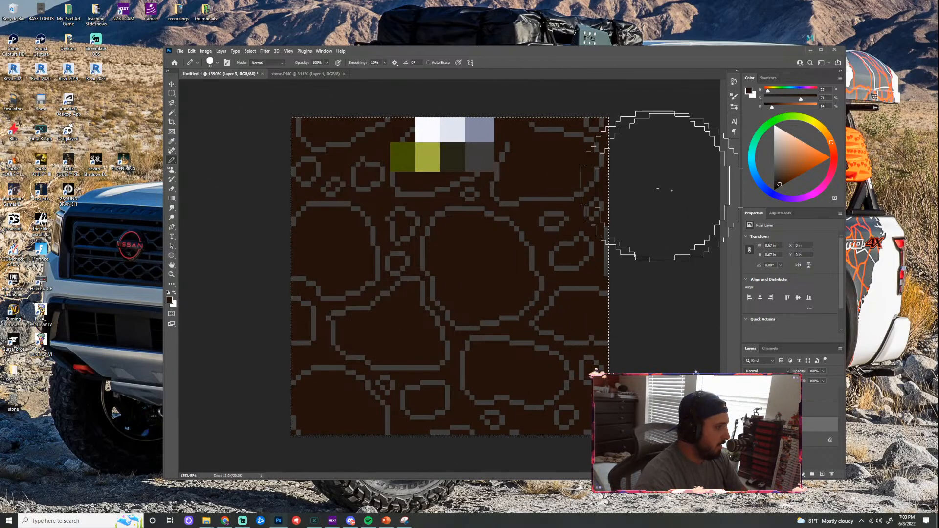
Pick a darker, near-black brown and repaint the whole fill layer behind the line art with it
left_click(748, 396)
left_click(748, 395)
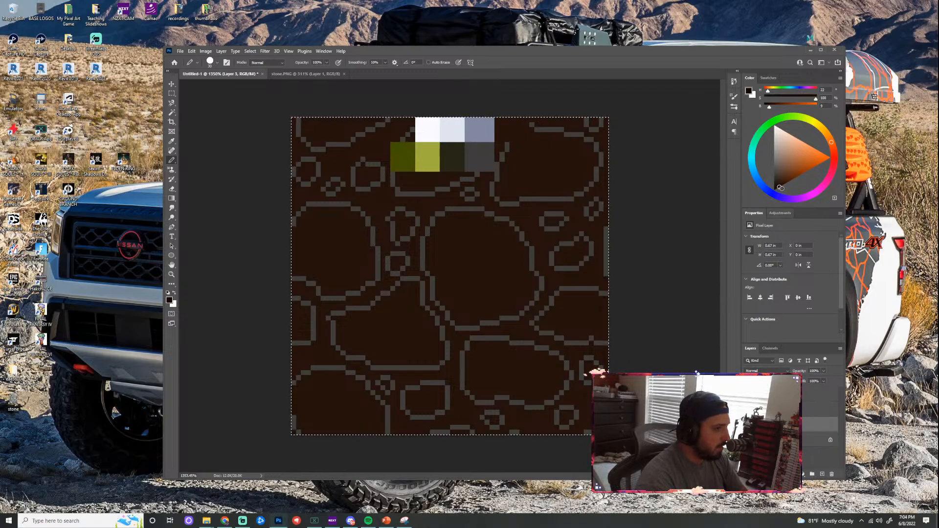
mouse_move(482, 157)
left_mouse_down()
mouse_move(274, 294)
mouse_move(348, 478)
mouse_move(645, 423)
mouse_move(556, 117)
mouse_move(254, 334)
mouse_move(571, 275)
mouse_move(350, 370)
mouse_move(296, 341)
mouse_move(566, 257)
left_mouse_up()
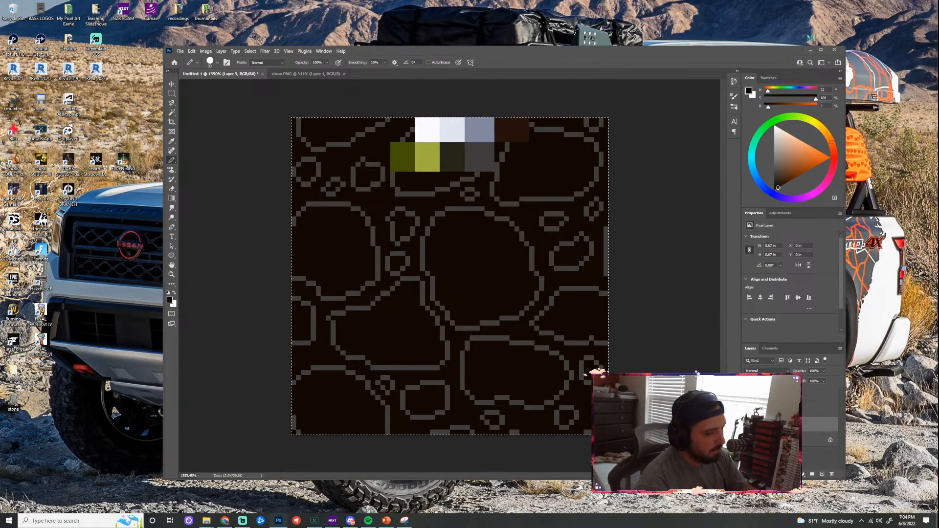
Sample the palette's blue-grey, shrink the brush and add a new layer above the line art
left_click(483, 134, "alt")
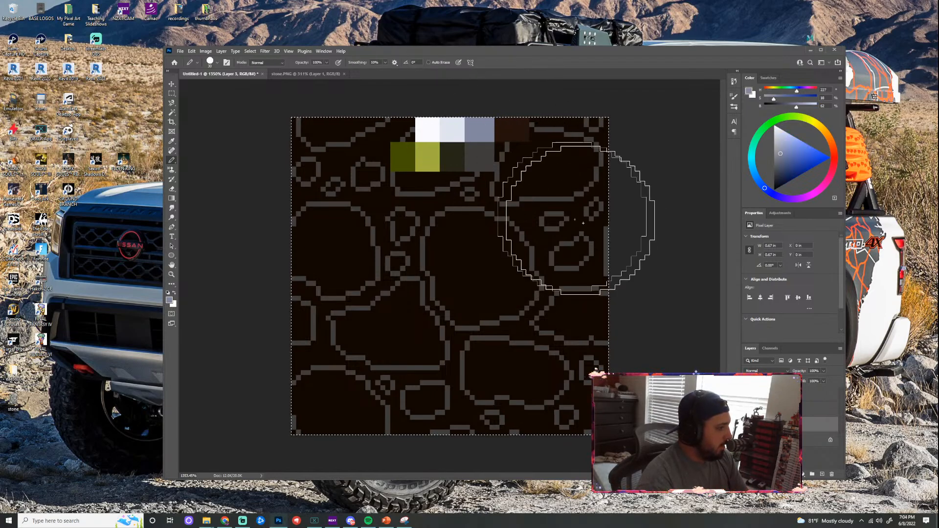
key("bracketleft")
key("bracketleft")
key("bracketleft")
key("bracketleft")
key("bracketleft")
key("bracketleft")
scroll(461, 249, "up", 3)
scroll(460, 249, "up", 2)
left_click(829, 409)
left_click(822, 473)
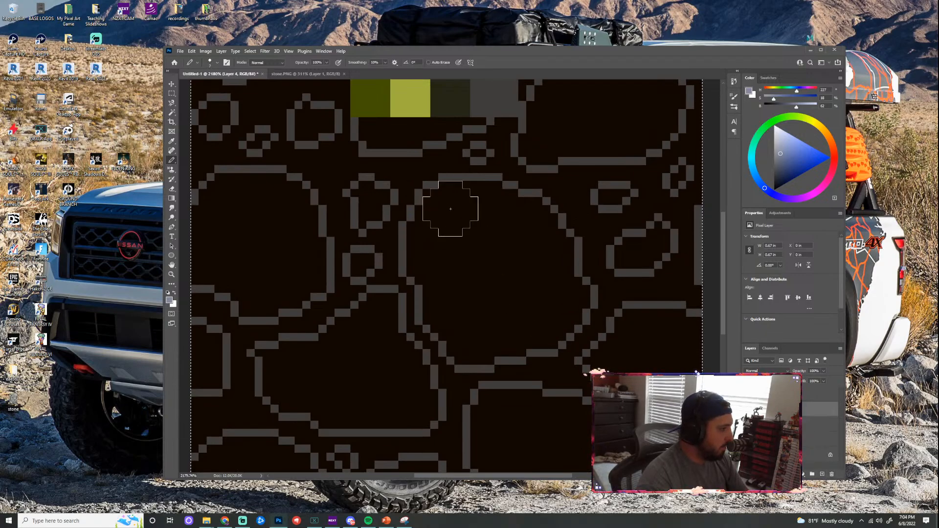
Paint the left side of the large central stone blue-grey with a smaller brush, undoing the stroke along its lower edge
left_click_drag(450, 209, 445, 215)
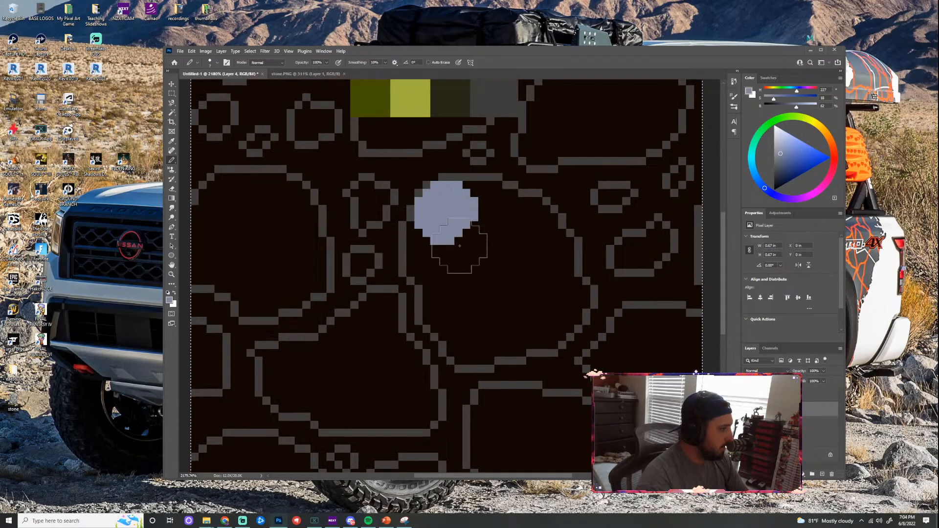
key("bracketleft")
key("bracketleft")
key("bracketleft")
mouse_move(426, 229)
left_mouse_down()
mouse_move(426, 272)
mouse_move(447, 325)
mouse_move(473, 347)
mouse_move(465, 349)
mouse_move(484, 352)
mouse_move(517, 346)
left_mouse_up()
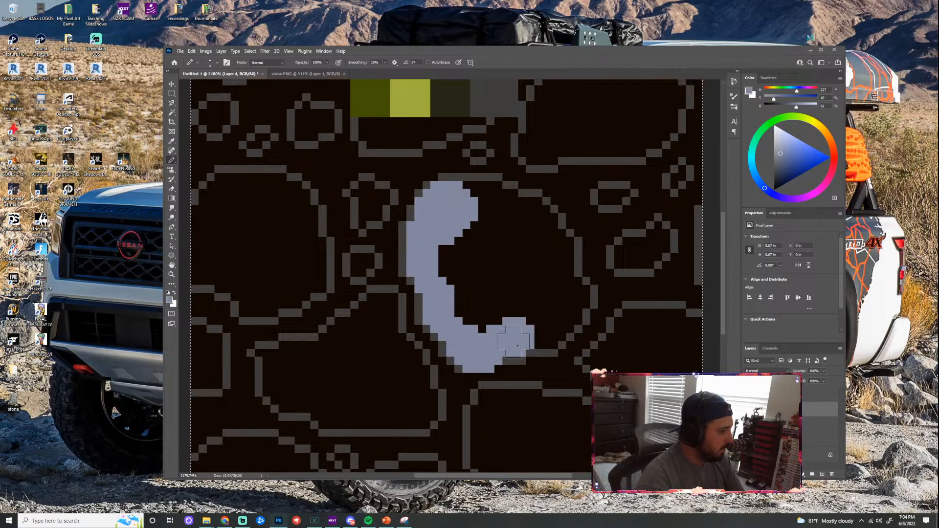
key("ctrl+z")
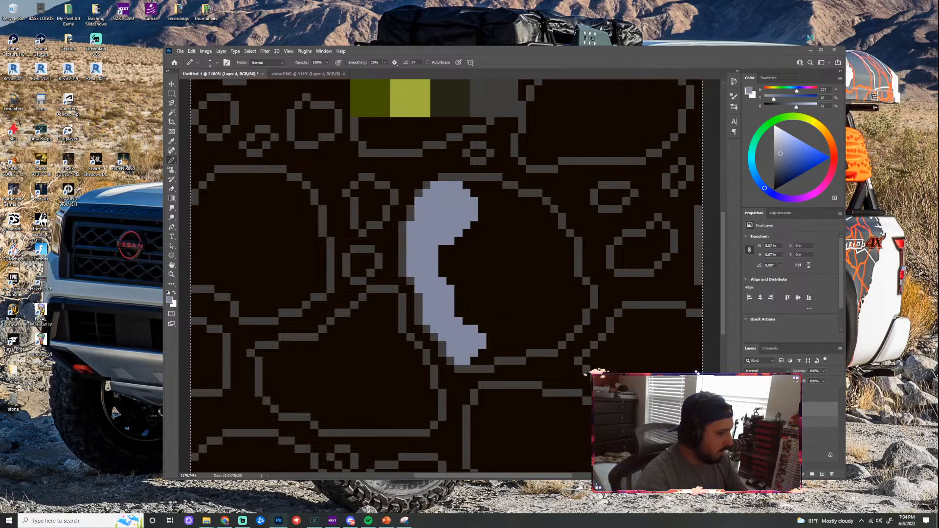
Move the blue-grey paint layer below the line art and finish filling the large central stone
left_click_drag(778, 414, 777, 428)
left_click(488, 349)
left_click(477, 349)
mouse_move(509, 345)
left_mouse_down()
mouse_move(528, 332)
mouse_move(553, 333)
mouse_move(577, 300)
mouse_move(542, 221)
mouse_move(478, 199)
mouse_move(497, 205)
mouse_move(449, 265)
mouse_move(461, 271)
mouse_move(480, 242)
mouse_move(510, 243)
mouse_move(543, 284)
mouse_move(531, 243)
left_mouse_up()
scroll(537, 273, "down", 4)
scroll(555, 186, "up", 2)
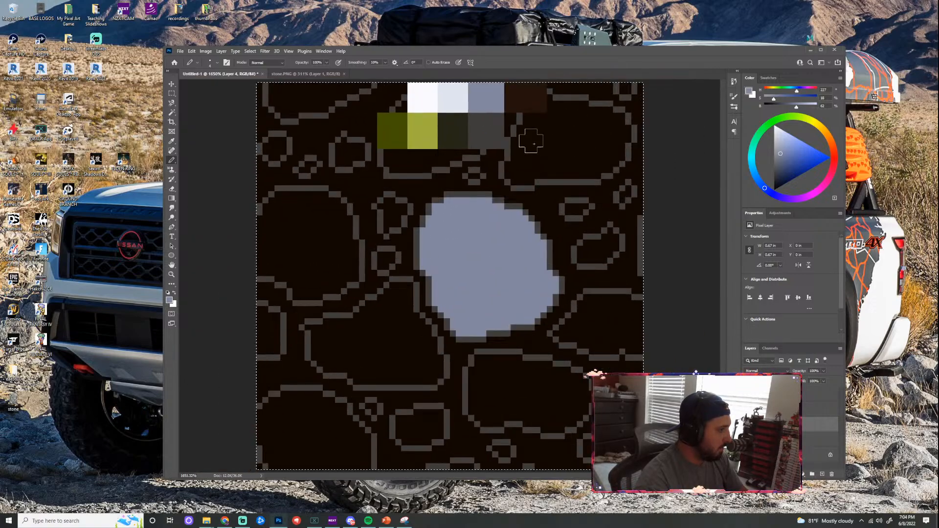
Fill the large upper-right stone and the large stone at the canvas's left edge with blue-grey
mouse_move(537, 126)
left_mouse_down()
mouse_move(522, 175)
mouse_move(526, 165)
mouse_move(530, 172)
mouse_move(520, 172)
mouse_move(559, 162)
left_mouse_up()
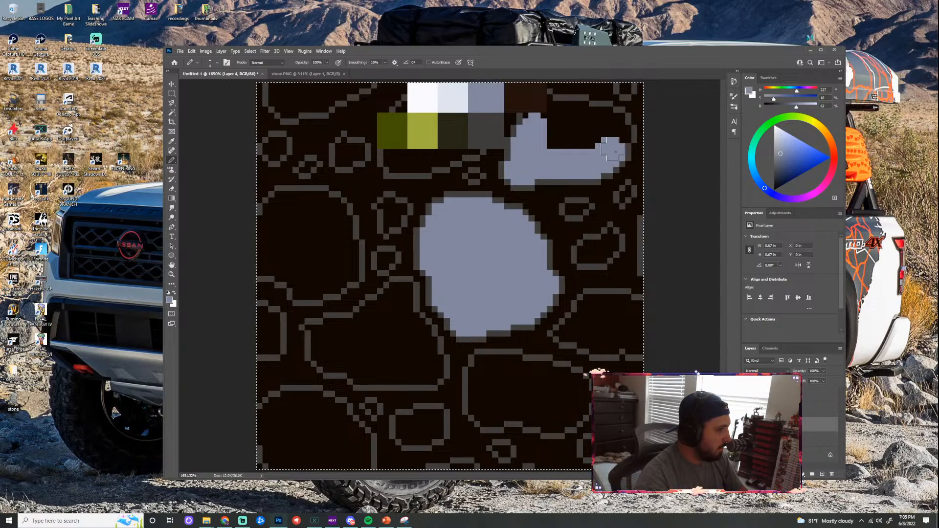
mouse_move(606, 124)
left_mouse_down()
mouse_move(587, 139)
mouse_move(563, 134)
mouse_move(577, 115)
left_mouse_up()
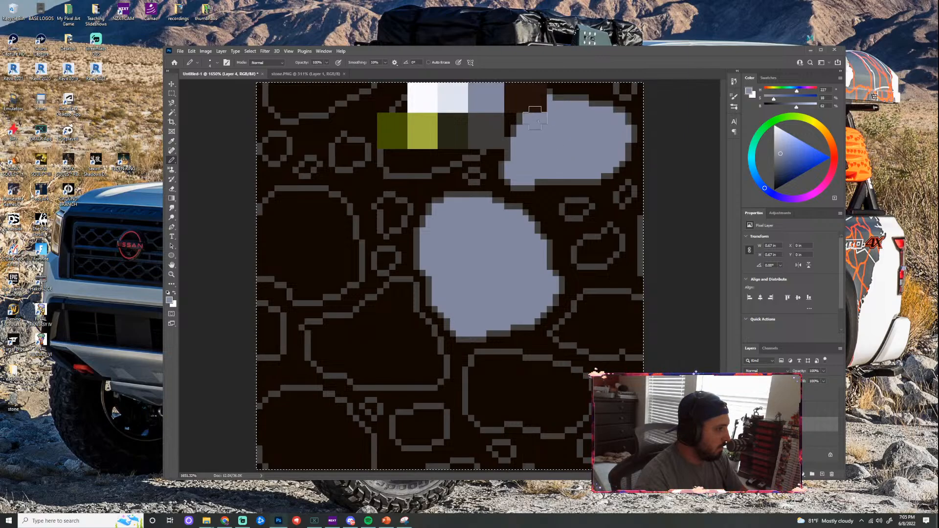
left_click_drag(298, 209, 283, 213)
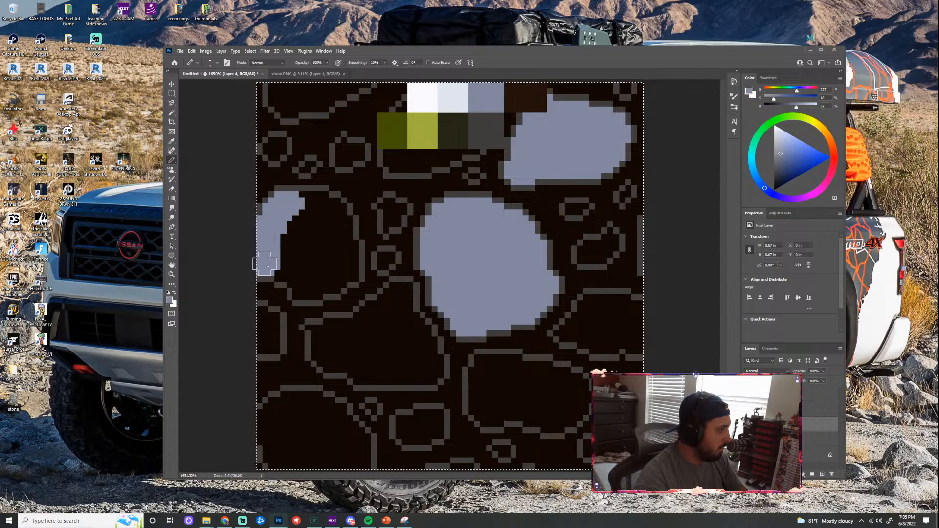
mouse_move(280, 265)
left_mouse_down()
mouse_move(309, 279)
mouse_move(302, 287)
mouse_move(342, 282)
mouse_move(347, 253)
mouse_move(331, 235)
mouse_move(344, 223)
mouse_move(323, 204)
mouse_move(294, 216)
mouse_move(308, 242)
mouse_move(299, 216)
mouse_move(296, 247)
mouse_move(331, 270)
mouse_move(291, 250)
left_mouse_up()
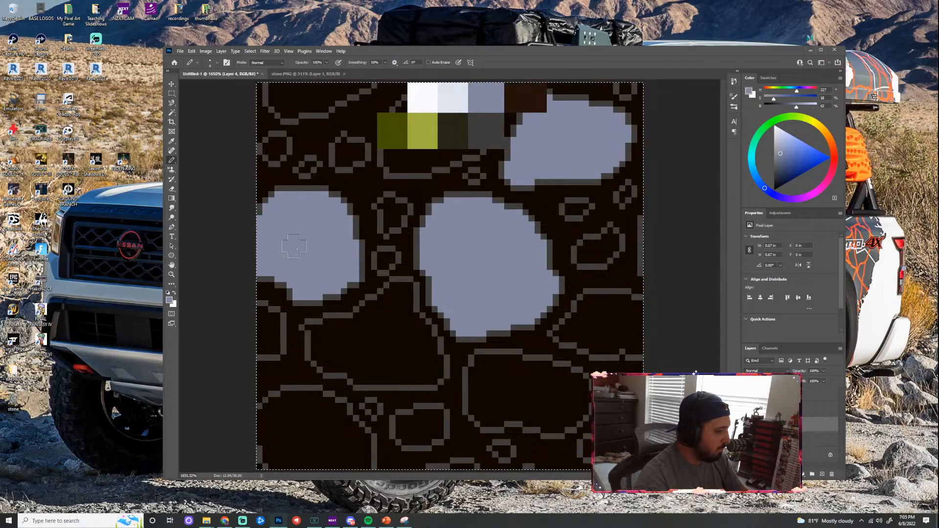
Fill the upper-left small stones, the top-left stone and the large top-middle stone with blue-grey
left_click_drag(393, 206, 388, 215)
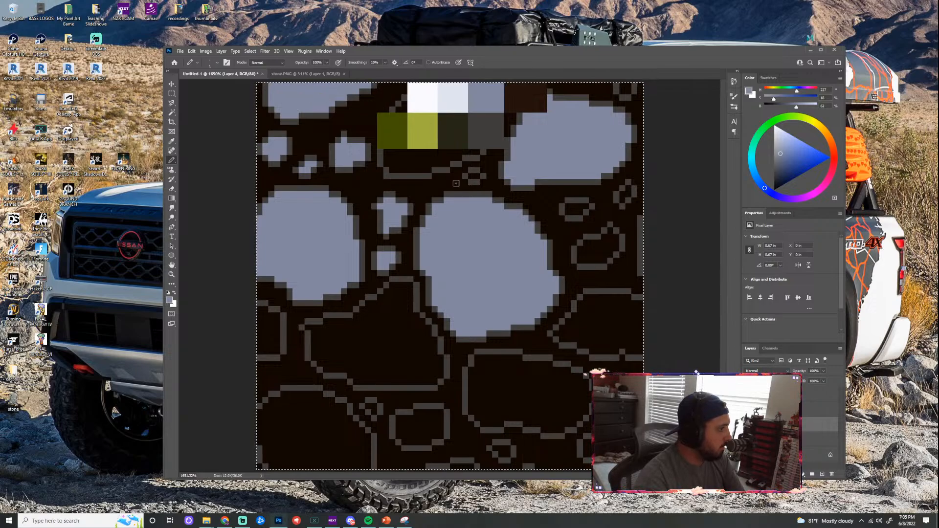
key("ctrl+z")
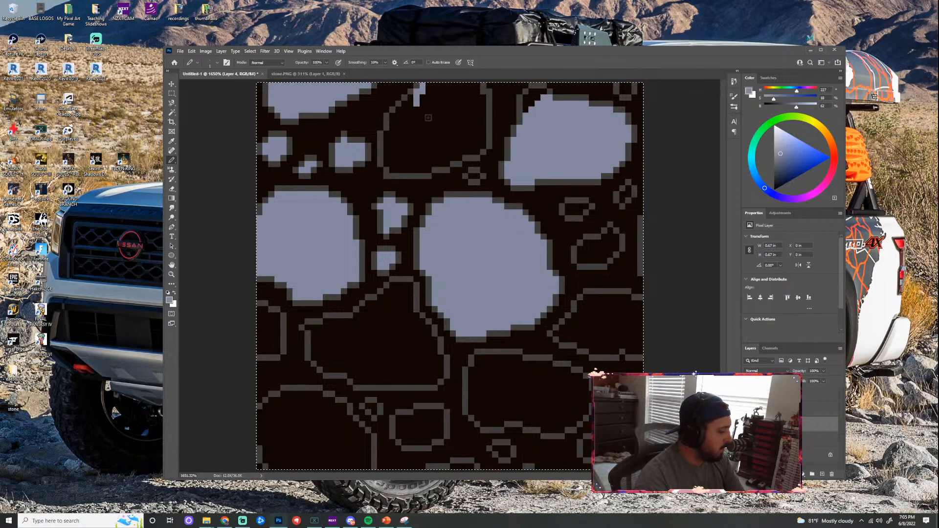
mouse_move(419, 105)
left_mouse_down()
mouse_move(403, 125)
mouse_move(396, 158)
mouse_move(397, 138)
mouse_move(408, 164)
mouse_move(476, 144)
mouse_move(473, 97)
mouse_move(439, 96)
mouse_move(422, 131)
mouse_move(449, 134)
left_mouse_up()
Fill the pebble below the top-middle stone and the three small stones near the canvas's right edge with blue-grey
scroll(489, 192, "up", 3)
key("[")
key("[")
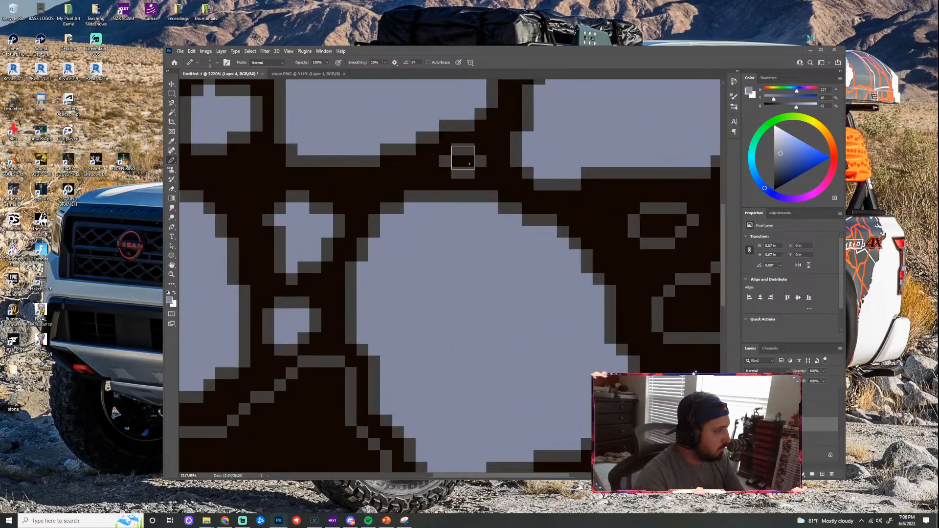
scroll(482, 164, "down", 4)
scroll(568, 222, "up", 3)
mouse_move(555, 208)
left_mouse_down()
mouse_move(576, 204)
mouse_move(557, 208)
left_mouse_up()
left_click_drag(623, 181, 617, 194)
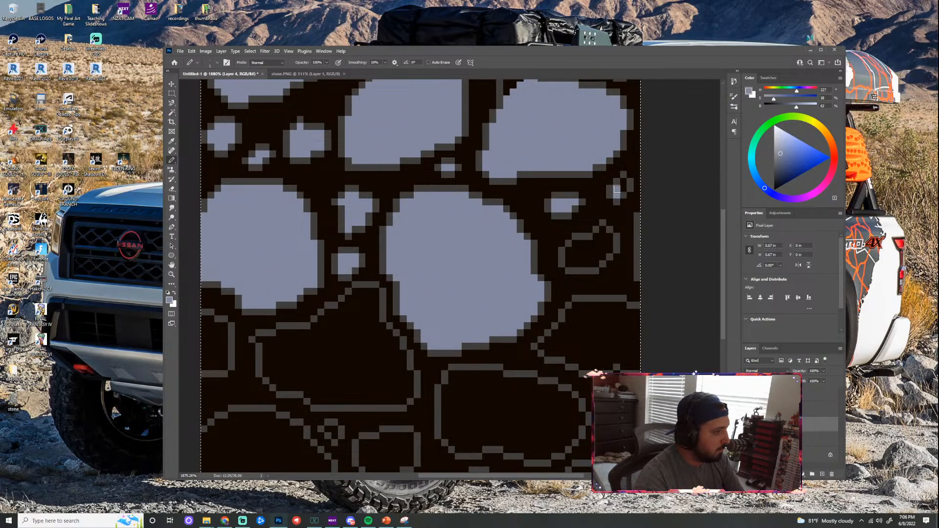
mouse_move(594, 239)
left_mouse_down()
mouse_move(568, 252)
mouse_move(571, 261)
mouse_move(597, 259)
mouse_move(606, 234)
mouse_move(602, 244)
mouse_move(596, 236)
mouse_move(601, 255)
mouse_move(569, 263)
left_mouse_up()
Maximize the window, fit the canvas to it and fill the large stone below and left of the central one with blue-grey
key("ctrl+0")
key("super+Up")
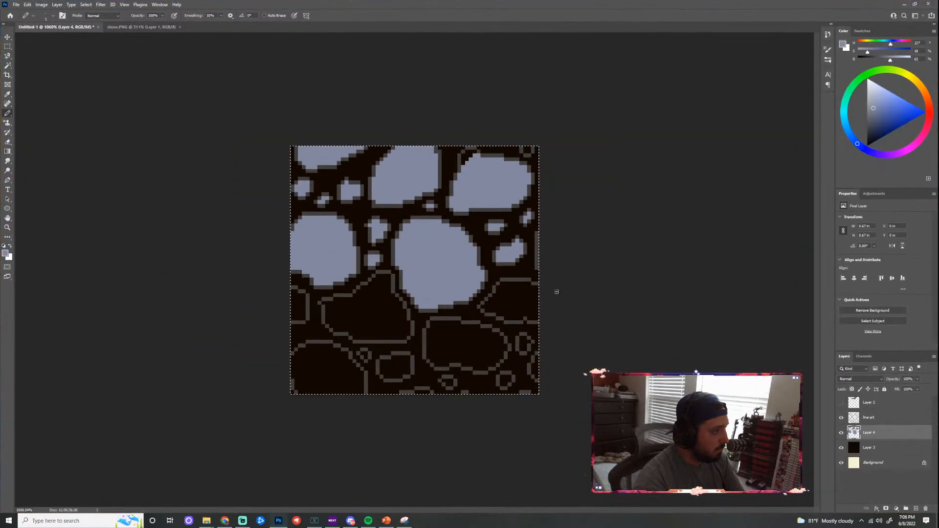
key("ctrl+0")
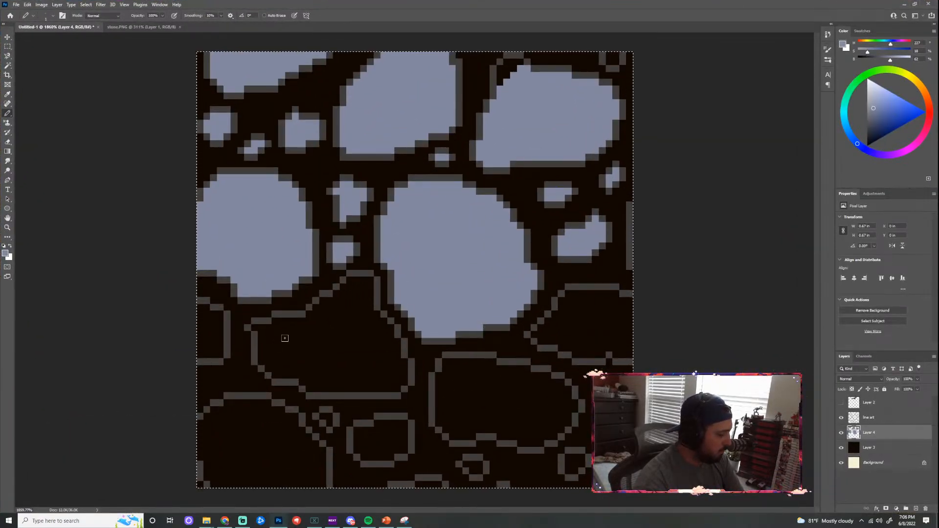
mouse_move(272, 336)
left_mouse_down()
mouse_move(323, 375)
mouse_move(388, 375)
mouse_move(356, 311)
mouse_move(361, 291)
mouse_move(352, 308)
mouse_move(295, 332)
mouse_move(362, 352)
left_mouse_up()
scroll(472, 351, "down", 3)
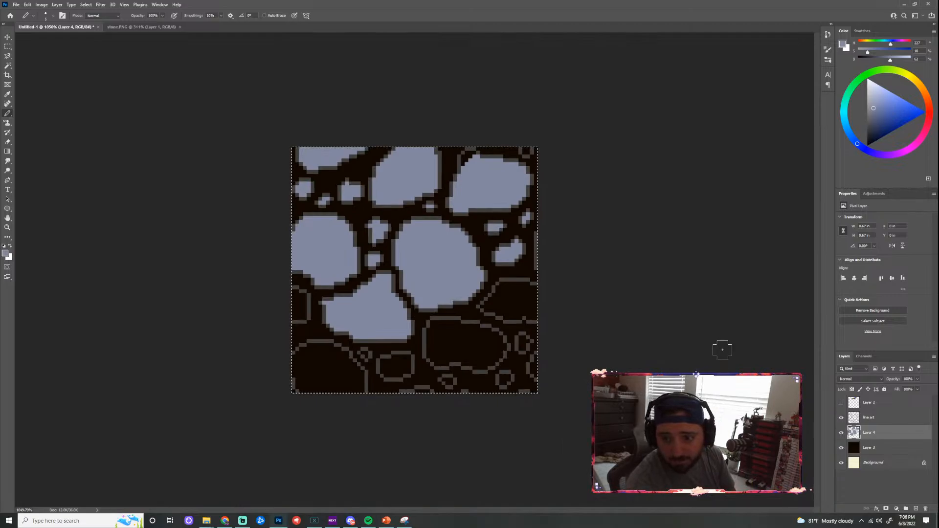
Fill the large stone below and right of the central one with blue-grey, and clear the selection
scroll(455, 352, "up", 3)
mouse_move(452, 365)
left_mouse_down()
mouse_move(455, 404)
mouse_move(517, 410)
mouse_move(546, 396)
mouse_move(491, 368)
mouse_move(465, 373)
mouse_move(472, 359)
mouse_move(472, 386)
left_mouse_up()
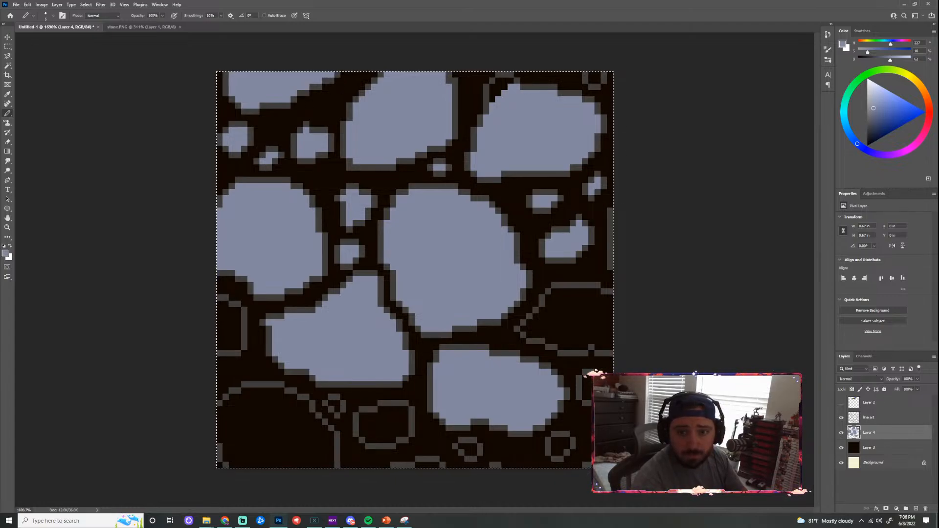
key("ctrl+d")
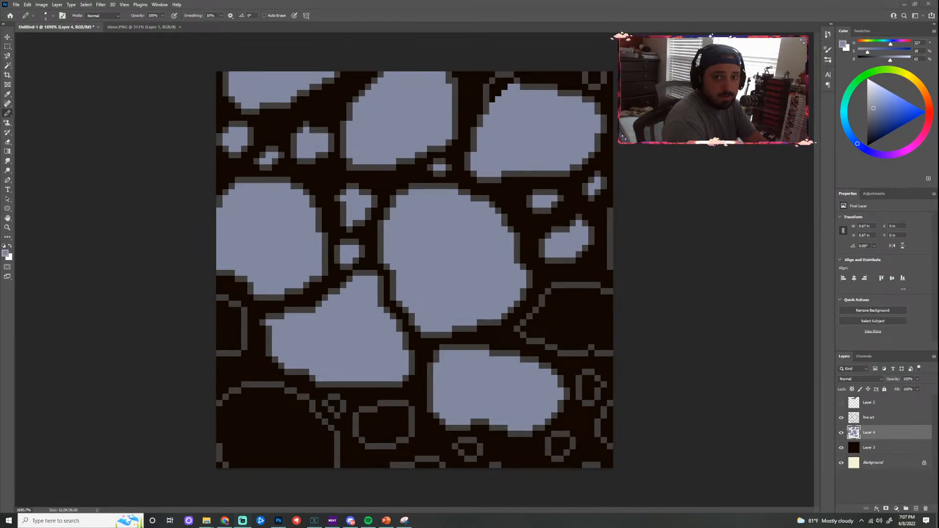
scroll(668, 225, "up", 5)
scroll(630, 224, "down", 9)
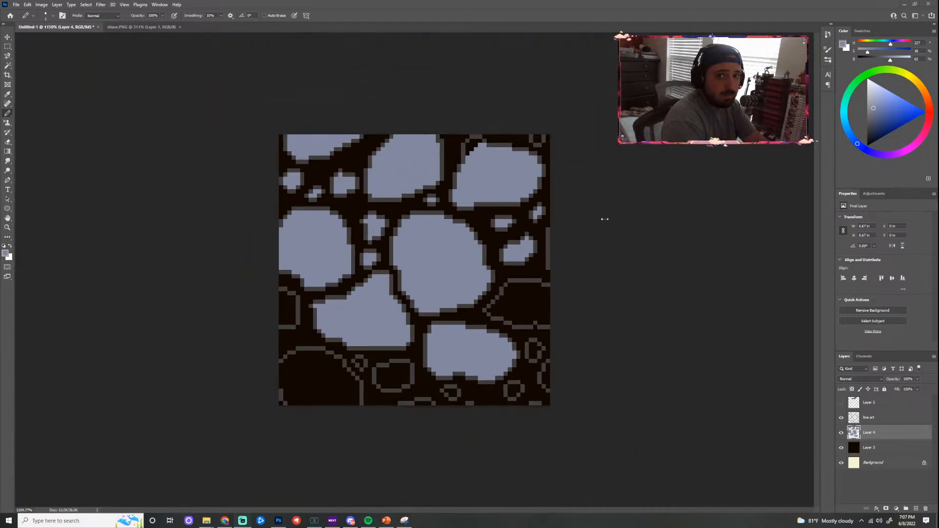
scroll(607, 219, "up", 4)
scroll(533, 209, "down", 3)
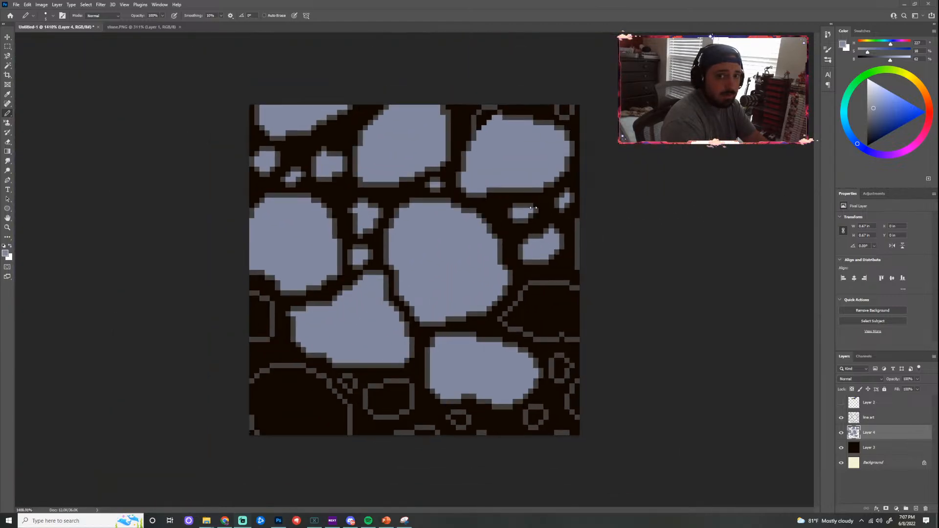
scroll(420, 275, "up", 2)
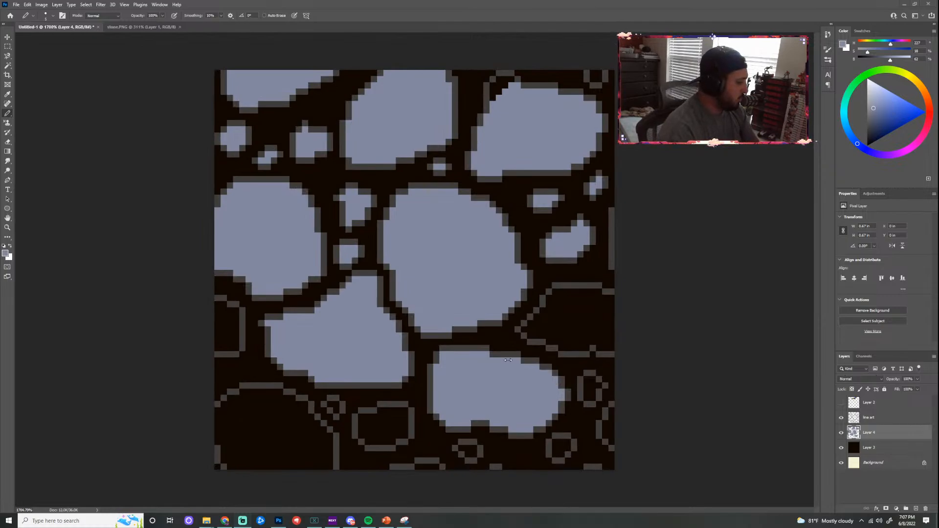
Select the whole canvas and fill the bottom-left corner stone, the pebble and squarish stone beside it and the small left-edge stone with blue-grey
key("ctrl+a")
left_click(243, 415)
mouse_move(243, 416)
left_mouse_down()
mouse_move(237, 453)
mouse_move(321, 459)
mouse_move(290, 411)
mouse_move(244, 405)
mouse_move(257, 412)
mouse_move(272, 402)
mouse_move(257, 435)
left_mouse_up()
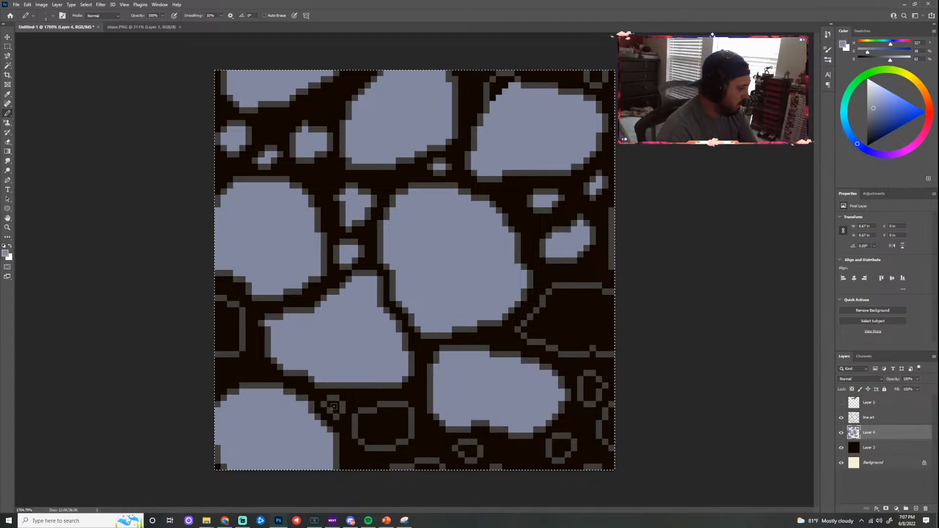
mouse_move(376, 424)
left_mouse_down()
mouse_move(367, 429)
mouse_move(386, 433)
mouse_move(391, 421)
left_mouse_up()
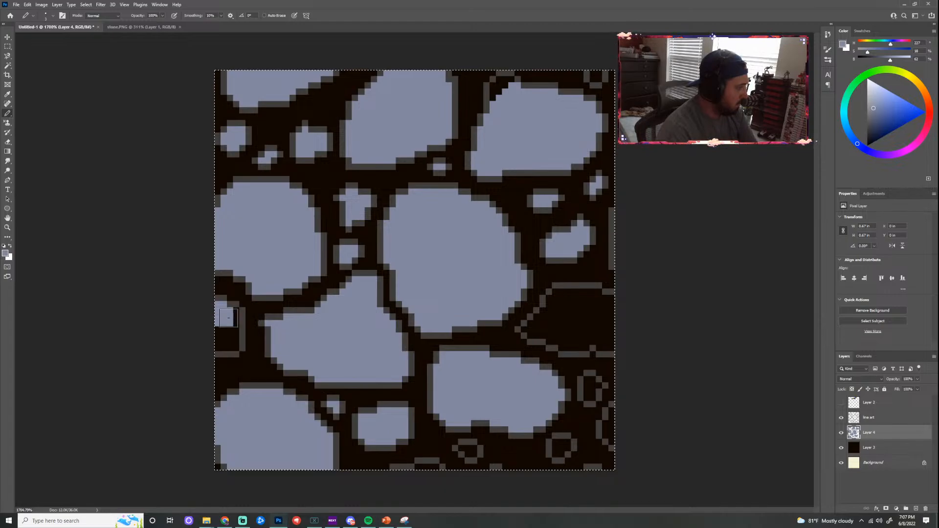
Fill the large stone at the canvas's right edge and the small stones along the lower-right part of the canvas with blue-grey
left_click_drag(547, 320, 539, 326)
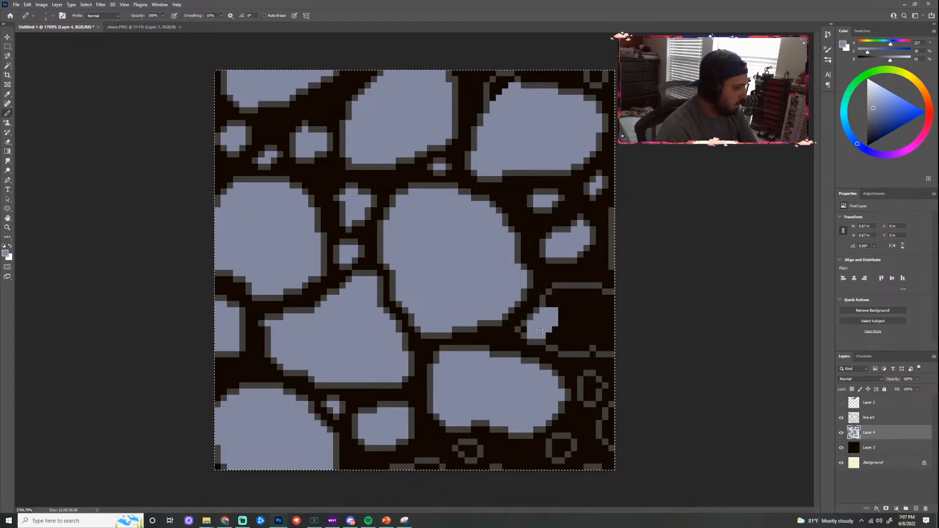
mouse_move(560, 329)
left_mouse_down()
mouse_move(612, 339)
mouse_move(613, 309)
mouse_move(560, 305)
mouse_move(582, 323)
left_mouse_up()
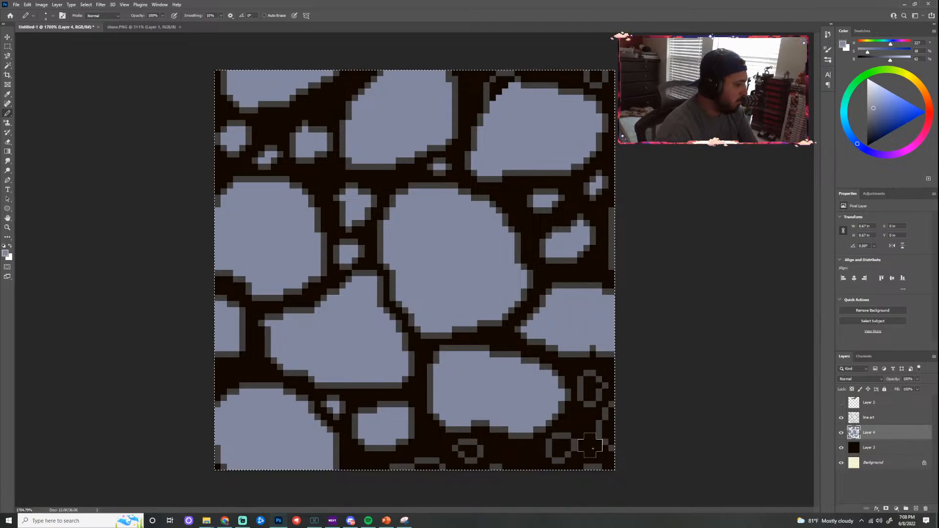
scroll(576, 450, "up", 2)
left_click(578, 468)
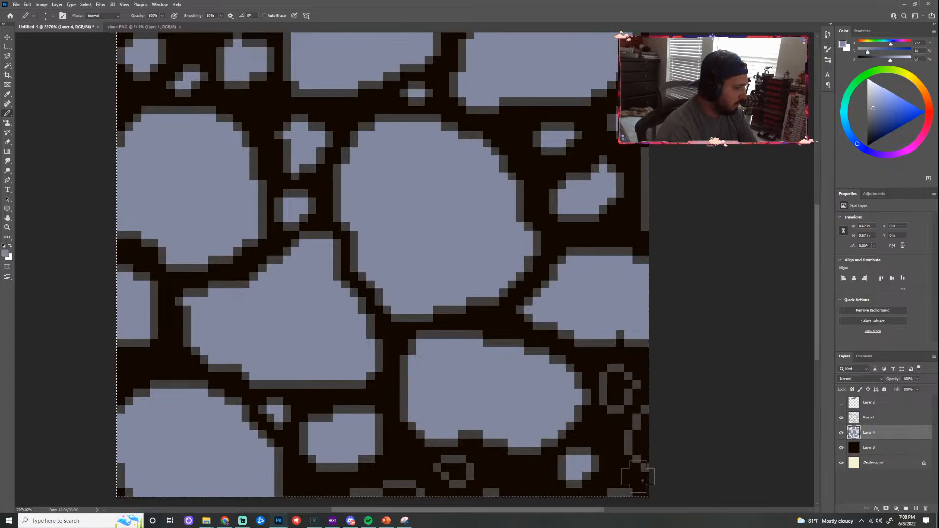
left_click(617, 389)
left_click(642, 436)
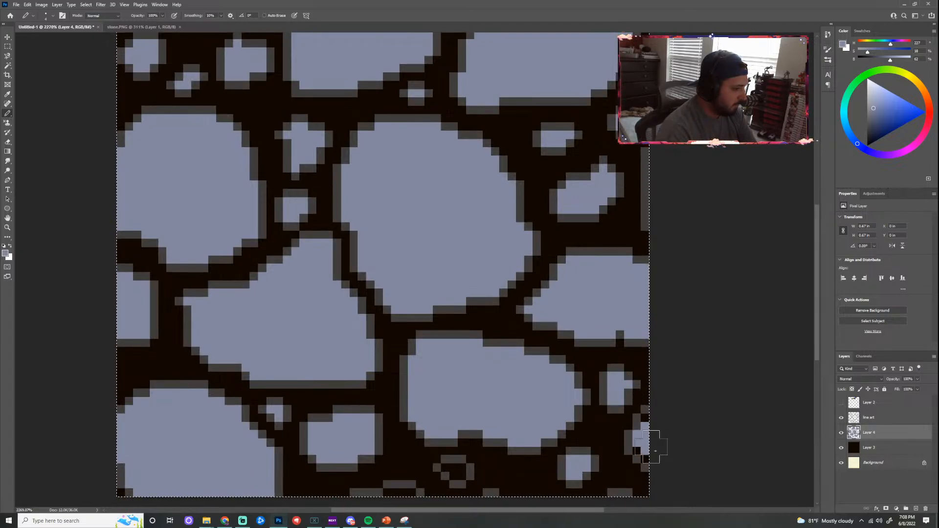
left_click(457, 473)
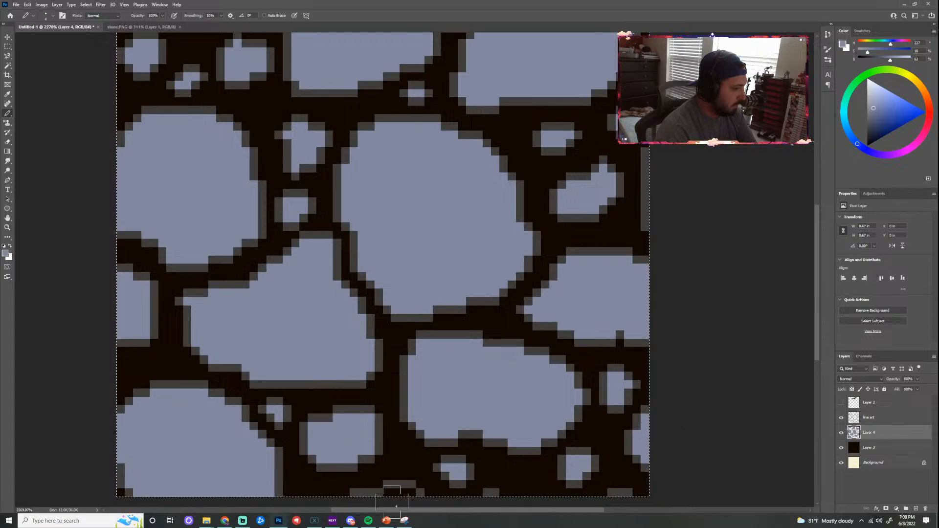
Fill the remaining corner of the large upper-right stone and the pebble in the canvas's top-right corner with blue-grey
scroll(409, 343, "down", 3)
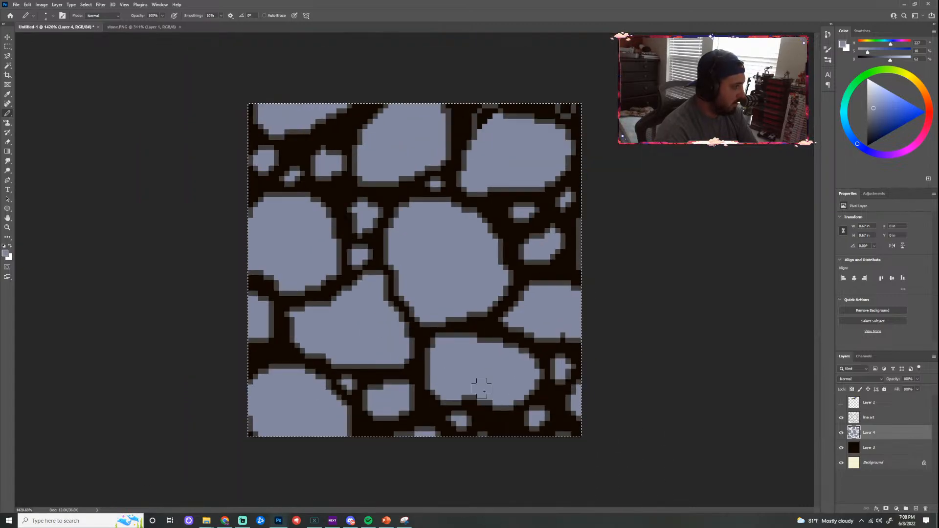
left_click_drag(484, 123, 490, 118)
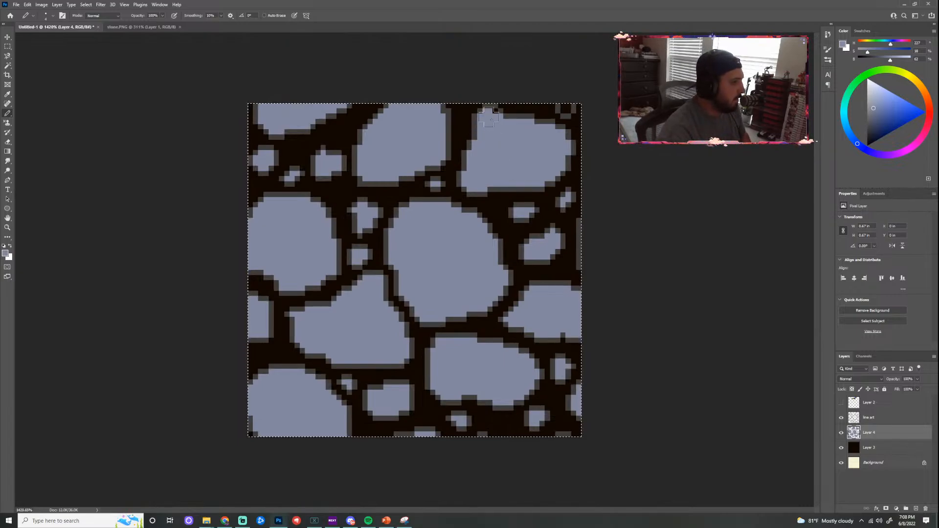
left_click(568, 103)
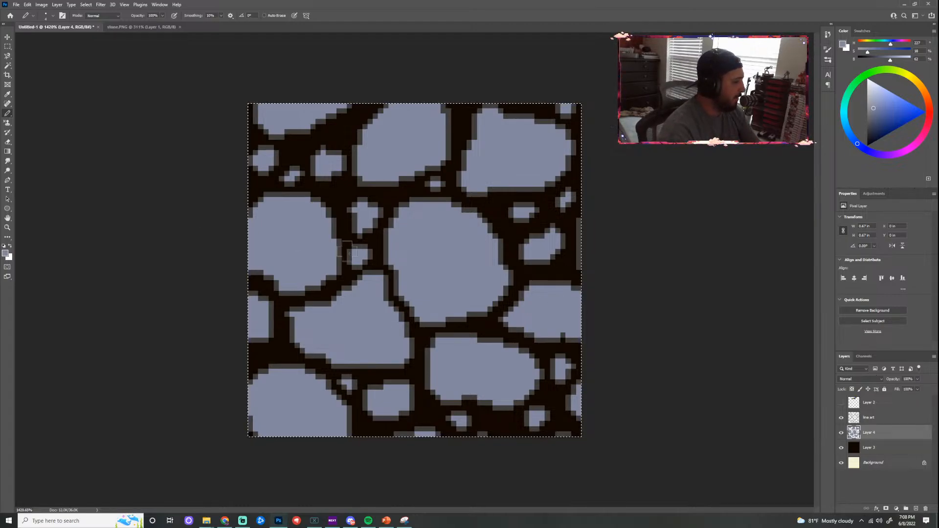
Show the layer holding the colour palette swatches
left_click(841, 402)
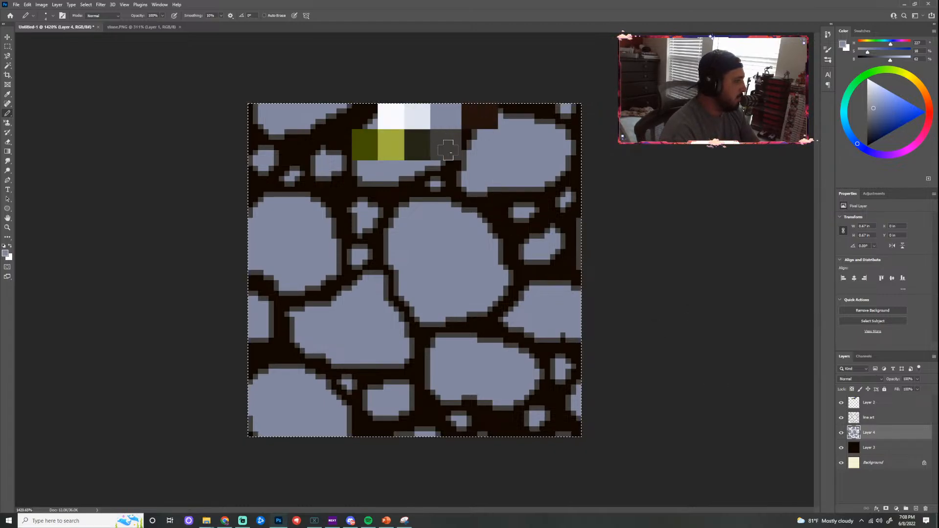
scroll(488, 158, "up", 5)
scroll(513, 223, "down", 4)
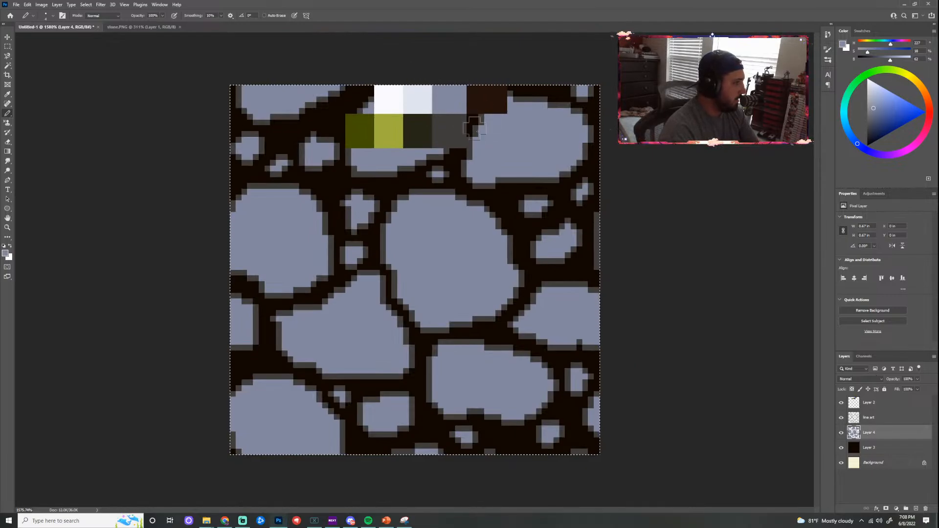
left_click_drag(890, 60, 888, 60)
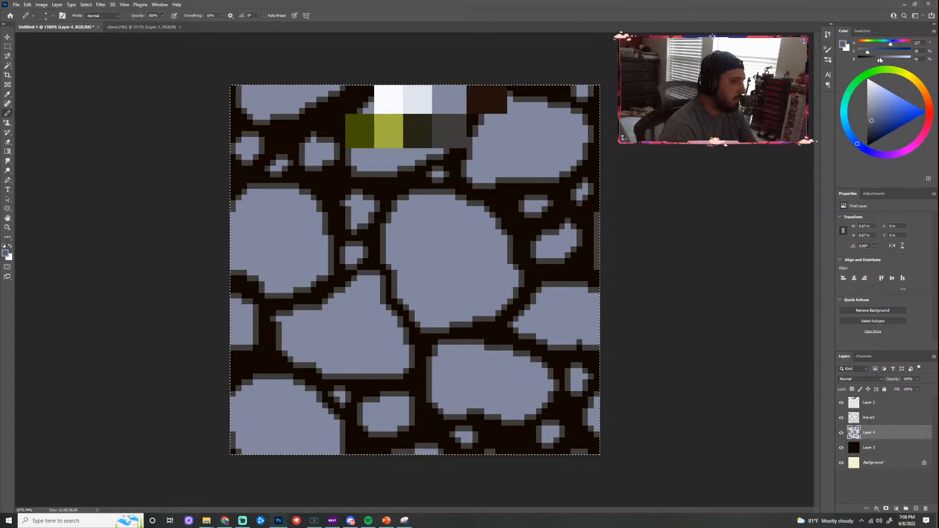
left_click_drag(406, 288, 415, 306)
scroll(426, 293, "up", 1)
key("ctrl+z")
key("ctrl+z")
key("ctrl+z")
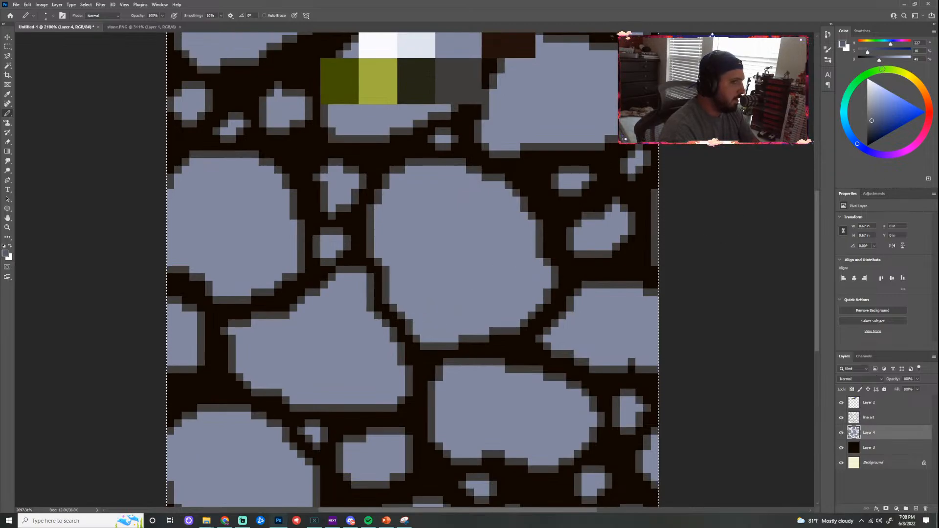
left_click_drag(879, 59, 870, 60)
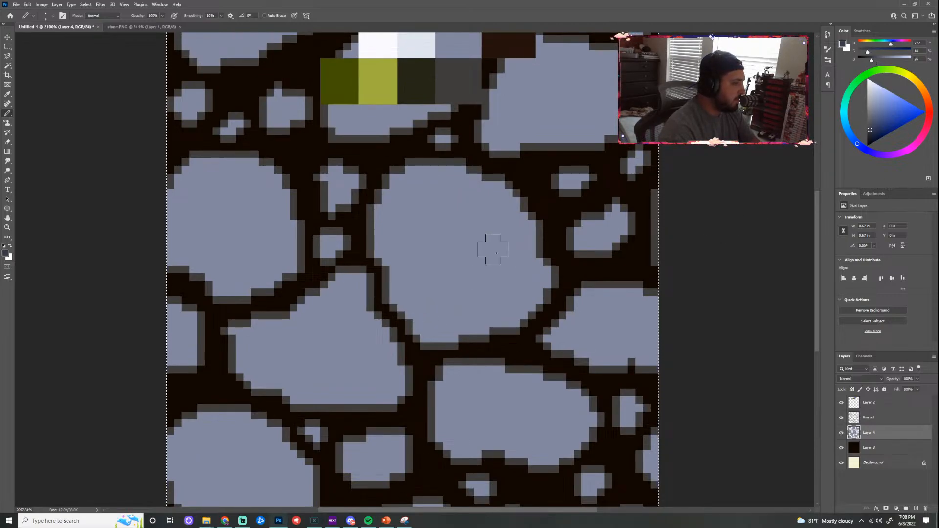
left_click_drag(394, 274, 406, 301)
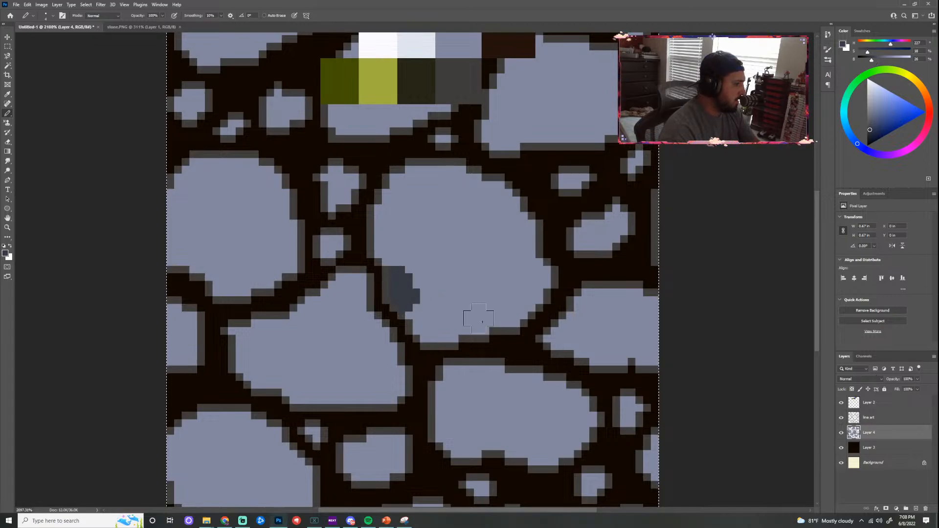
key("ctrl+z")
key("ctrl+z")
Set the drawing colour's brightness to 28% and paint a jagged dark shadow along the central stone's underside
left_click(872, 60)
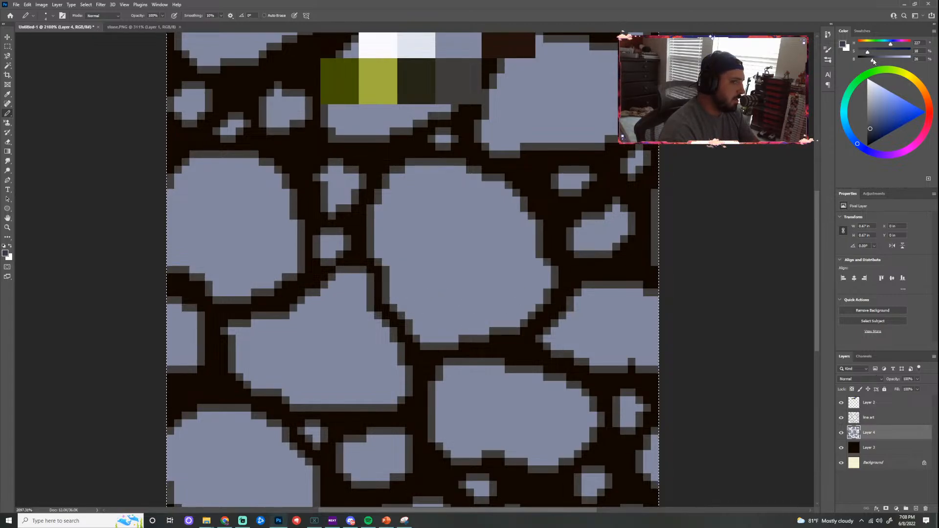
mouse_move(404, 272)
left_mouse_down()
mouse_move(408, 298)
mouse_move(461, 331)
mouse_move(440, 329)
mouse_move(464, 327)
mouse_move(431, 329)
mouse_move(519, 316)
mouse_move(486, 329)
mouse_move(522, 328)
left_mouse_up()
scroll(519, 328, "down", 3)
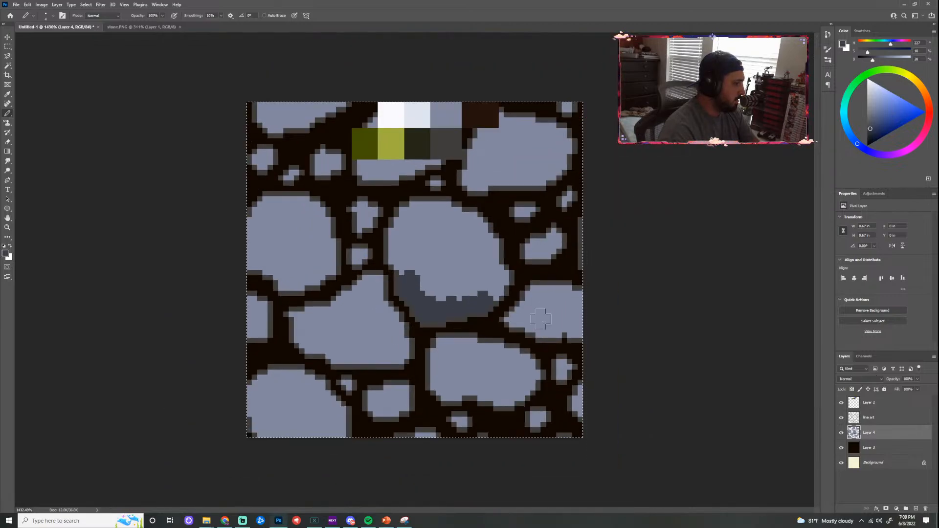
Paint jagged dark shadows along the undersides of the right-edge stone and the two large stones below the central one
scroll(555, 341, "up", 3)
left_click_drag(530, 325, 561, 342)
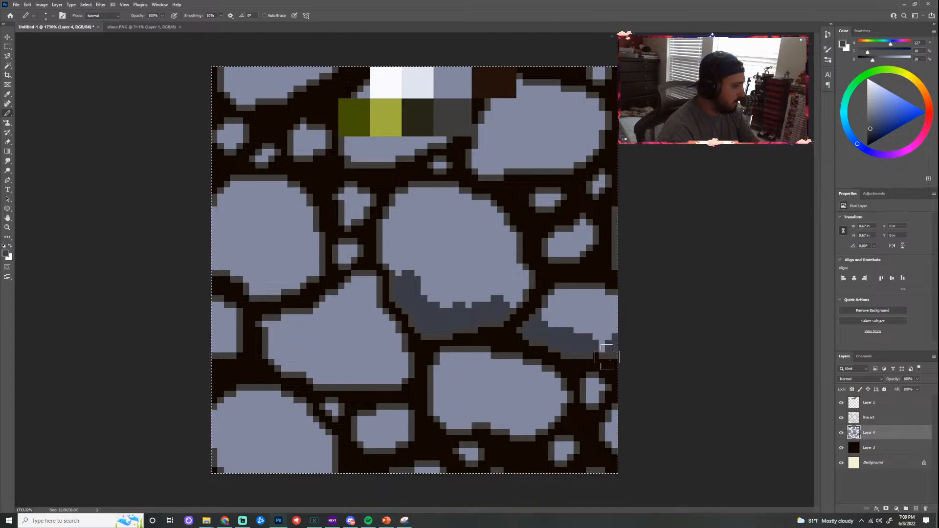
mouse_move(433, 418)
left_mouse_down()
mouse_move(448, 407)
mouse_move(466, 428)
left_mouse_up()
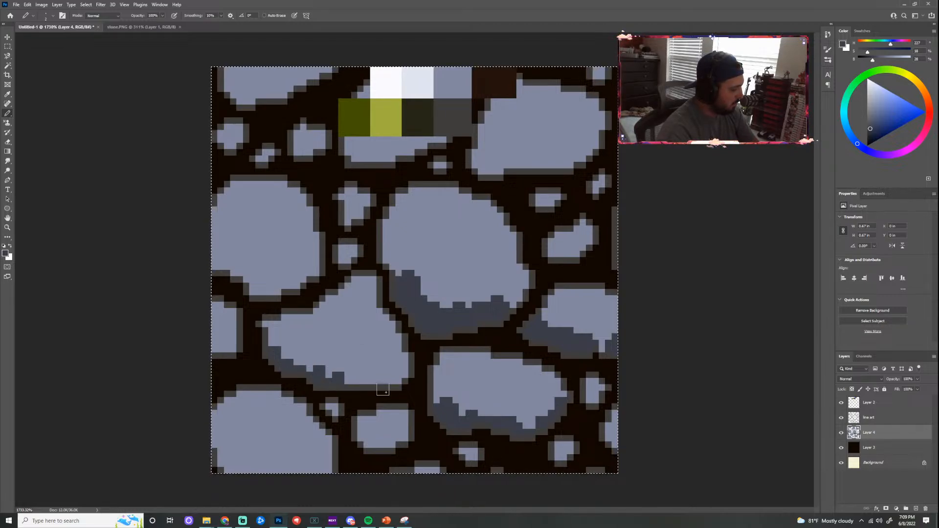
left_click_drag(354, 380, 398, 378)
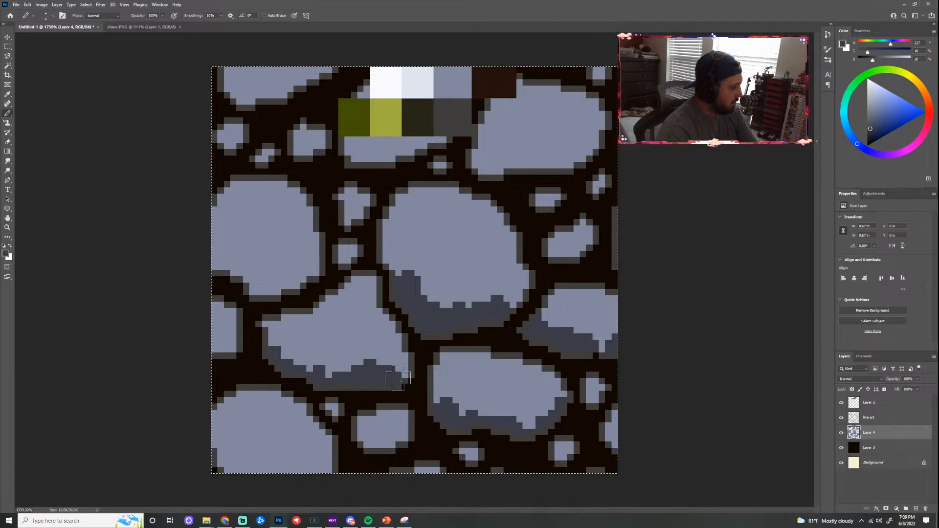
left_click(398, 368)
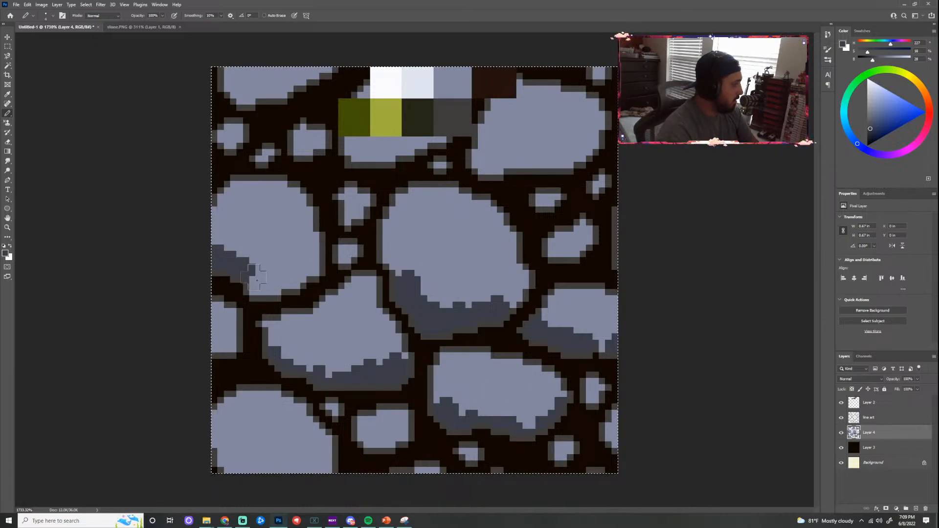
Shade the undersides of the large left-edge stone, the top-left stone and the small stones in the canvas's upper half
mouse_move(273, 283)
left_mouse_down()
mouse_move(314, 270)
mouse_move(264, 289)
left_mouse_up()
left_click(351, 220)
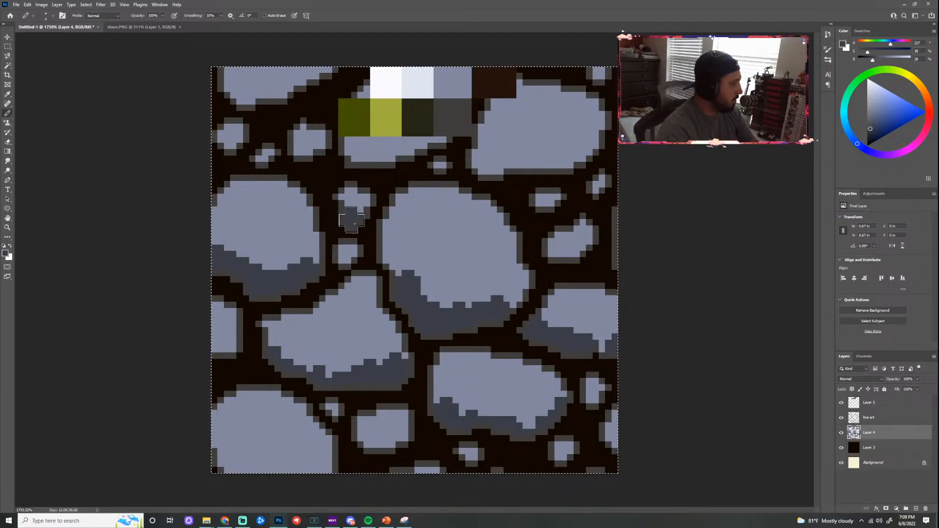
key("ctrl+z")
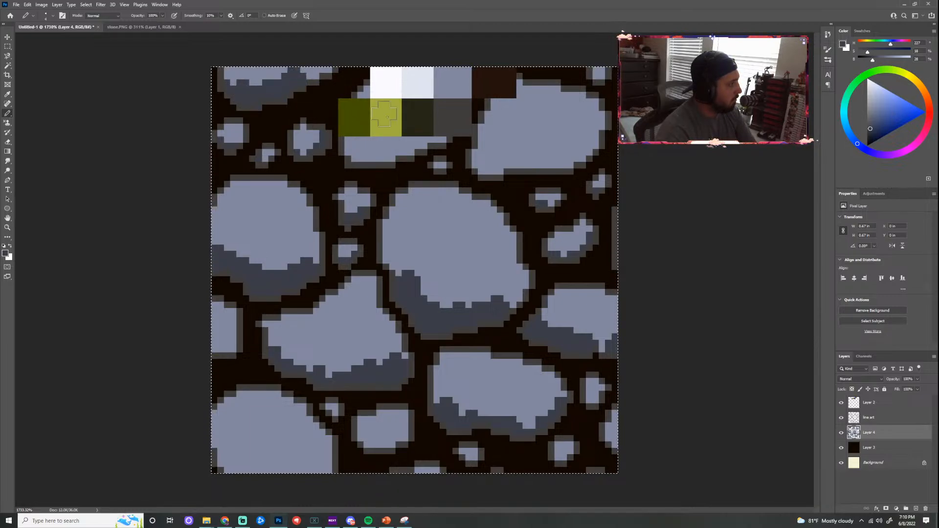
Shade the underside of the large upper-right stone and the lower-left part of the bottom-left corner stone
mouse_move(496, 169)
left_mouse_down()
mouse_move(535, 155)
mouse_move(562, 162)
left_mouse_up()
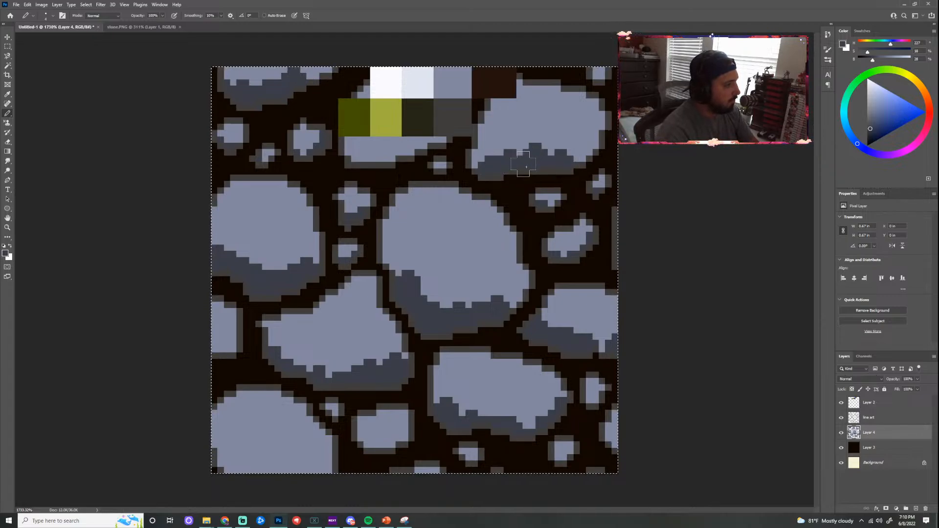
left_click_drag(485, 164, 485, 159)
left_click_drag(580, 150, 598, 150)
scroll(381, 369, "down", 5)
scroll(338, 392, "up", 5)
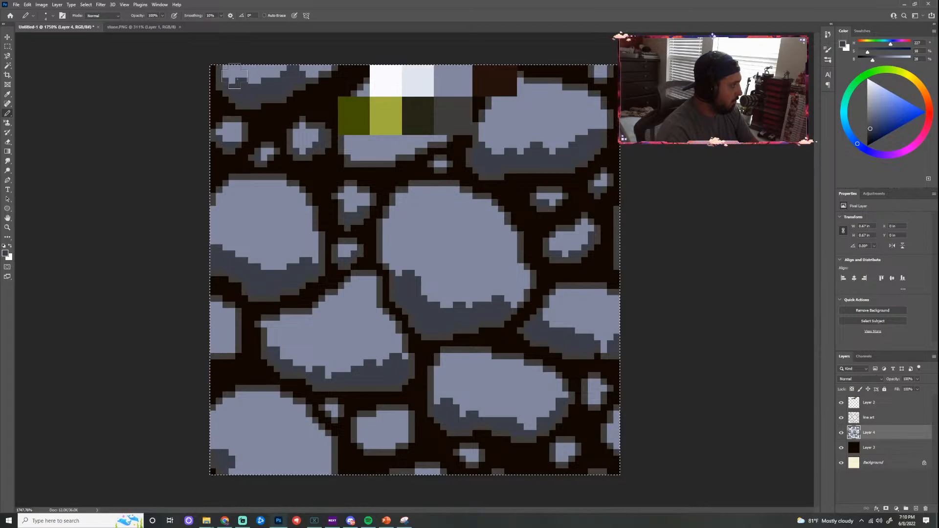
key("e")
scroll(276, 123, "up", 3)
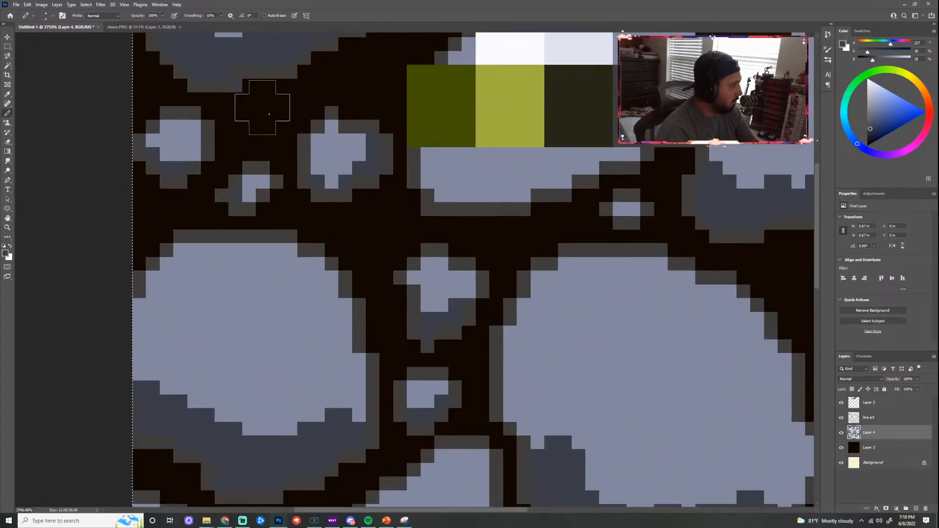
scroll(272, 126, "down", 5)
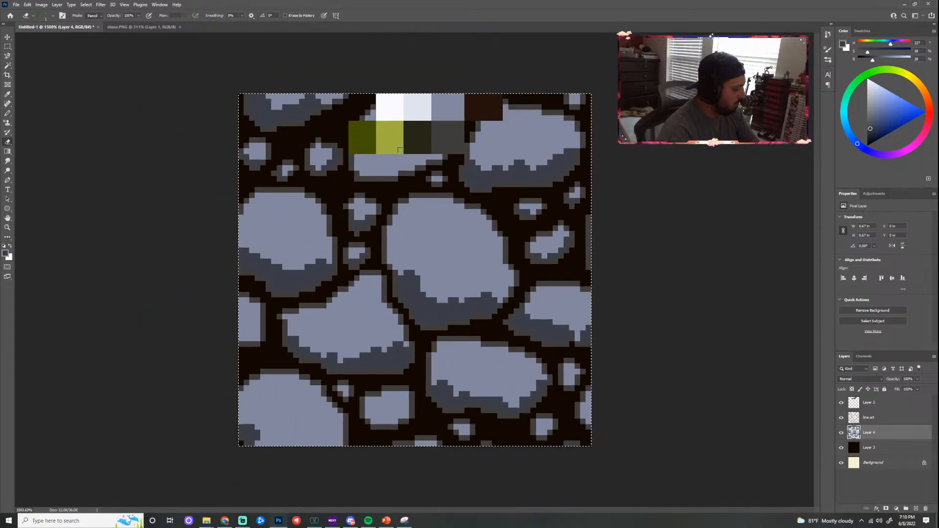
key("b")
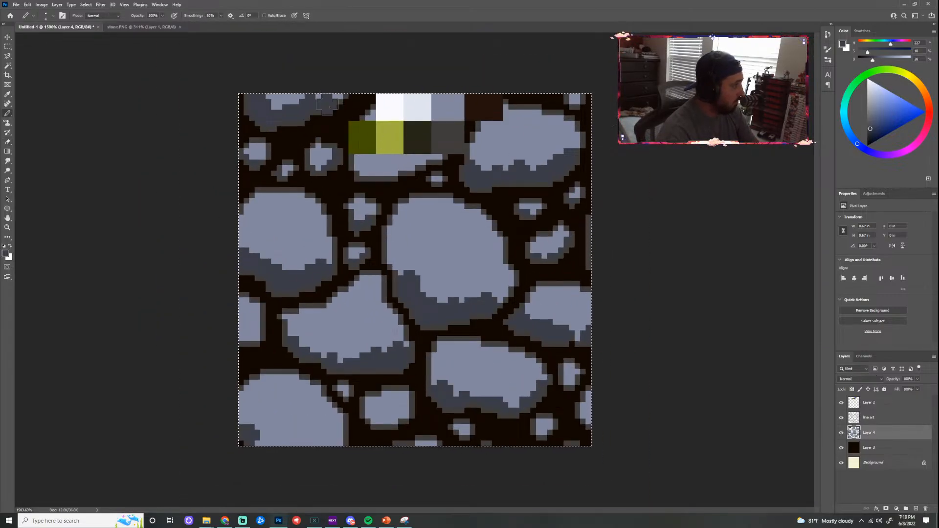
scroll(357, 128, "up", 3)
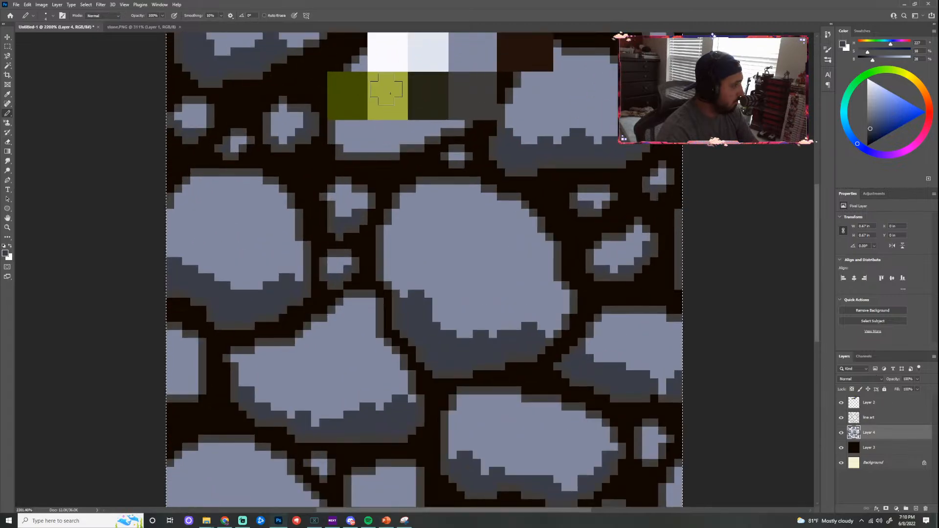
Shade the underside of the small left-edge stone with a jagged dark shadow, using a one-pixel pencil for its fine edge
scroll(797, 195, "up", 3)
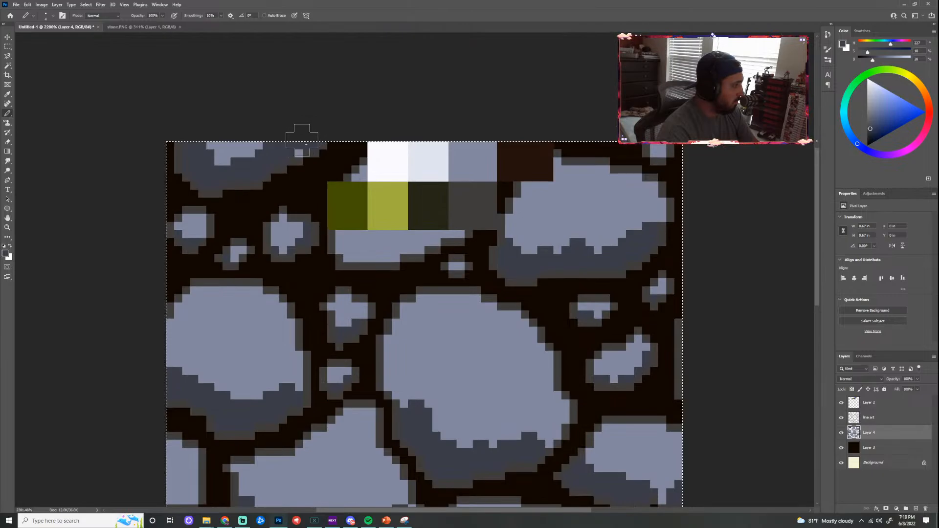
scroll(443, 206, "down", 3)
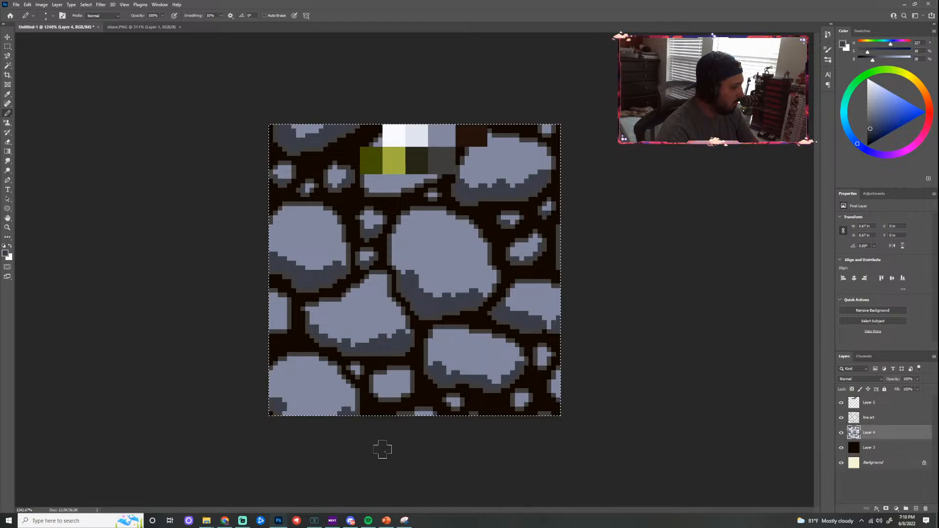
scroll(535, 460, "down", 2)
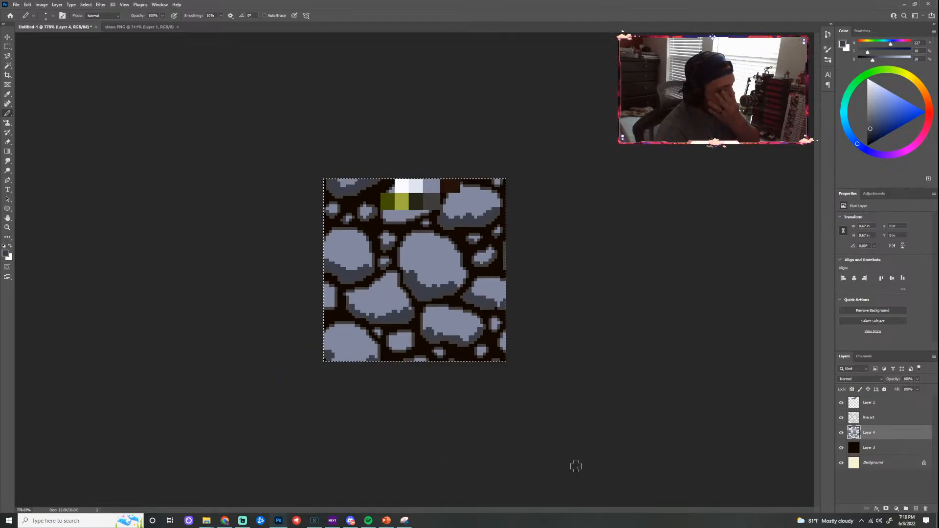
scroll(538, 428, "up", 1)
scroll(547, 424, "up", 1)
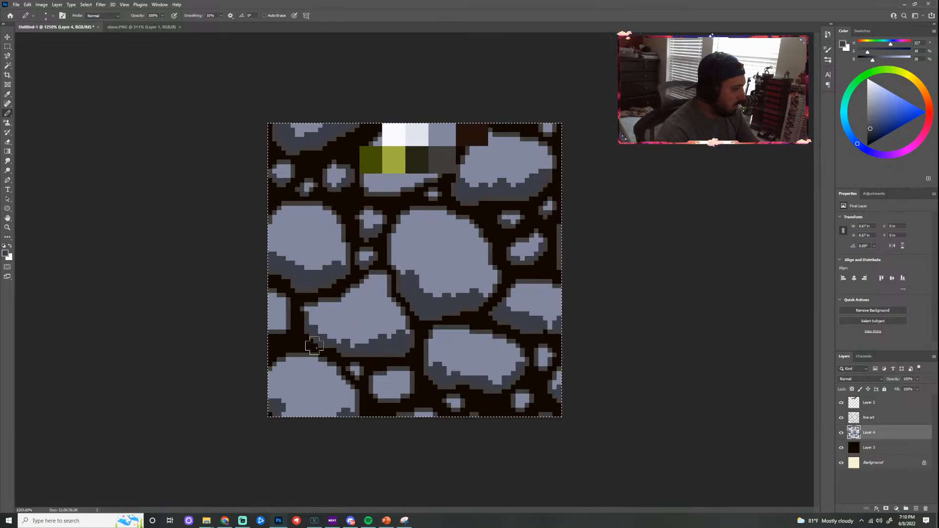
left_click_drag(268, 331, 281, 316)
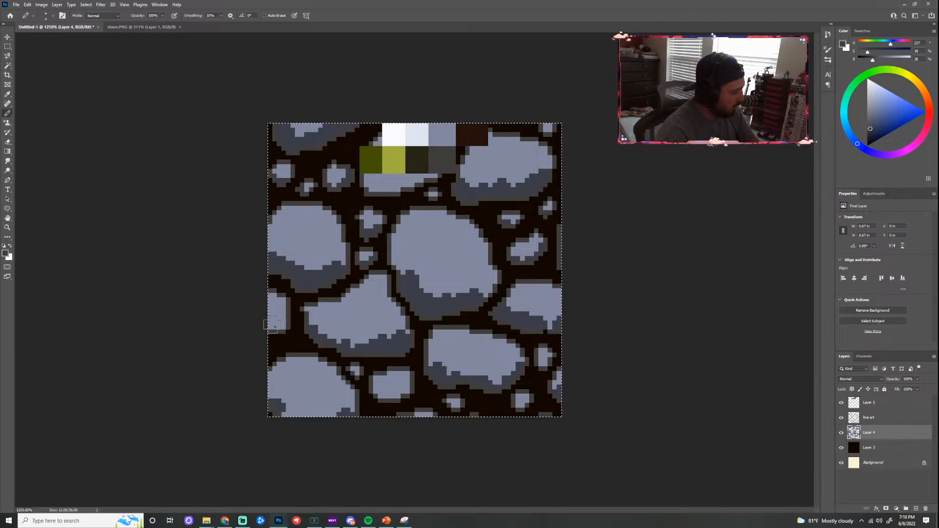
scroll(394, 277, "up", 2)
key("bracketleft")
key("bracketleft")
key("bracketleft")
mouse_move(172, 358)
left_mouse_down()
mouse_move(197, 365)
mouse_move(197, 350)
left_mouse_up()
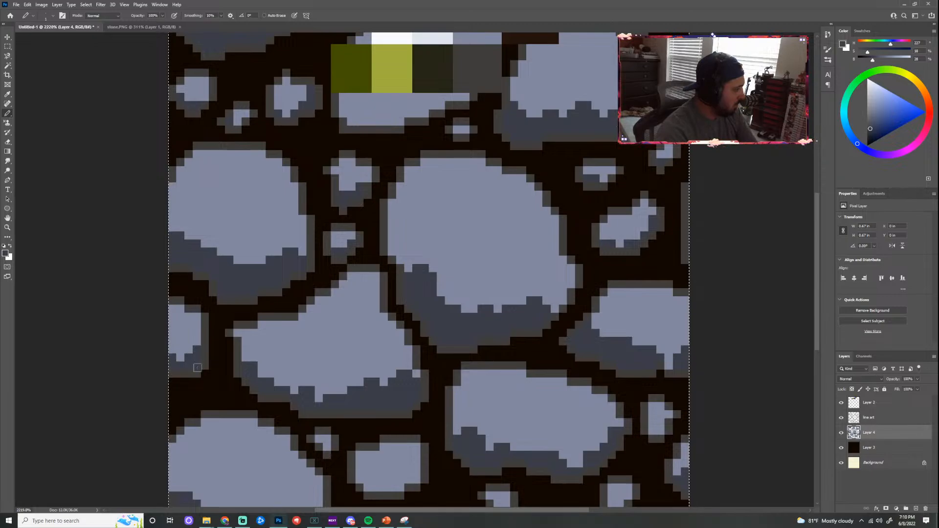
scroll(344, 400, "down", 2)
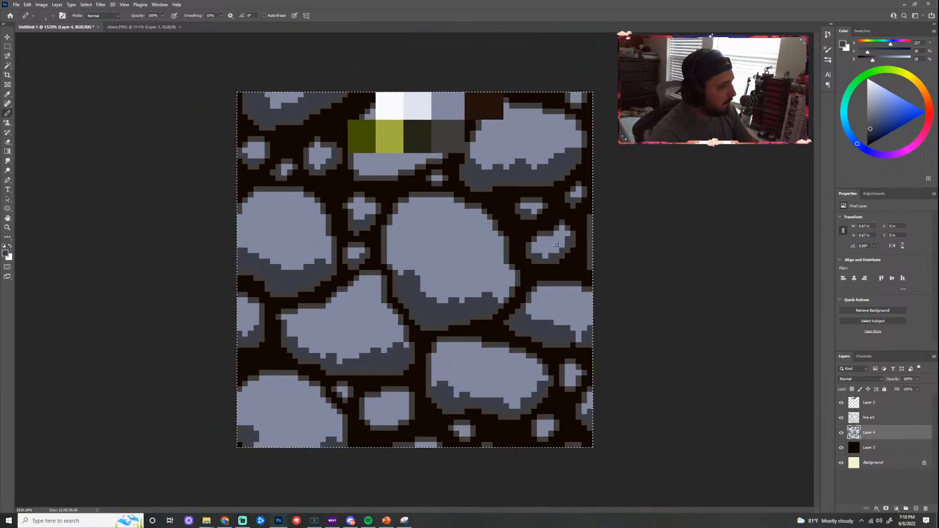
Hide the palette swatch layer and add dark shading to the undersides of the small stones along the canvas's lower part
left_click(842, 404)
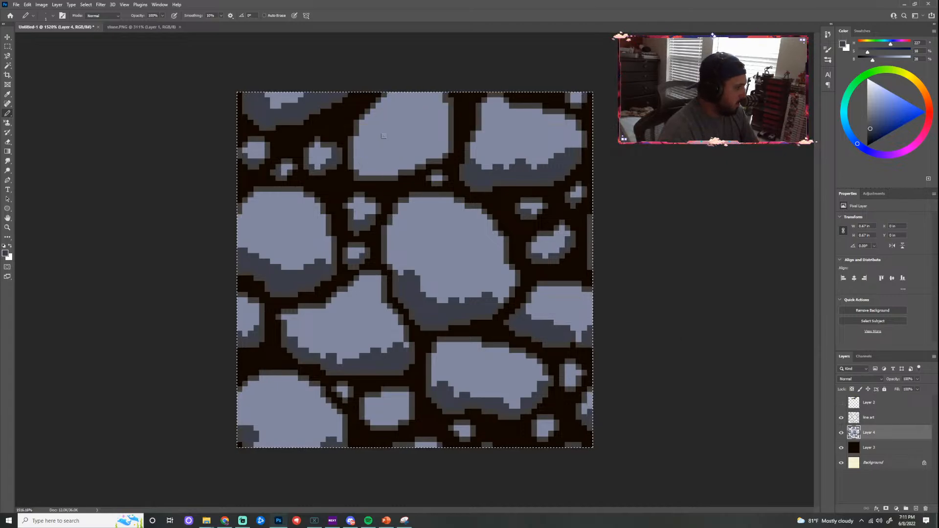
scroll(440, 158, "up", 1)
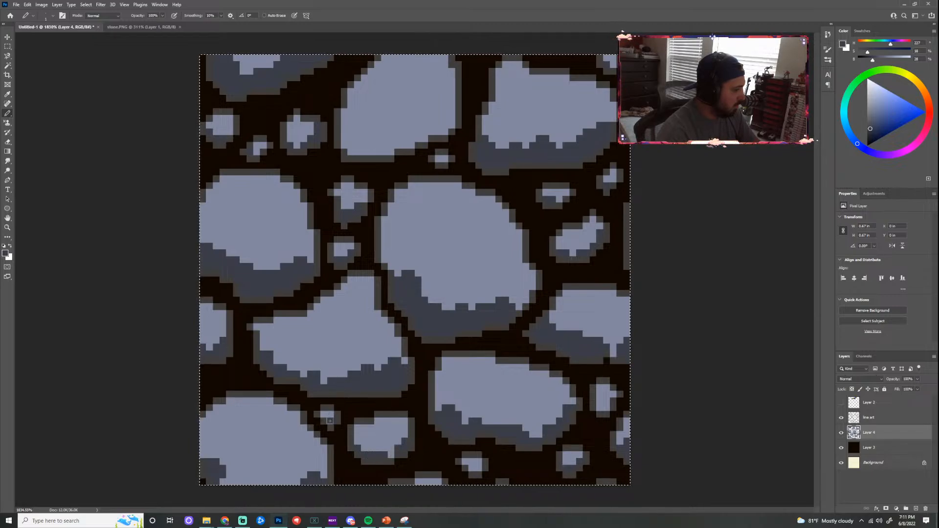
scroll(522, 449, "down", 5)
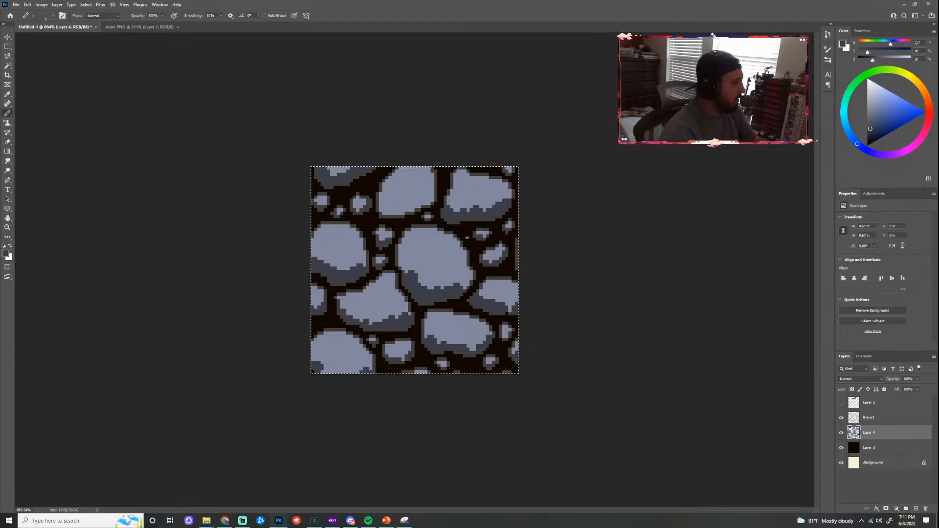
scroll(382, 165, "up", 2)
scroll(382, 166, "up", 1)
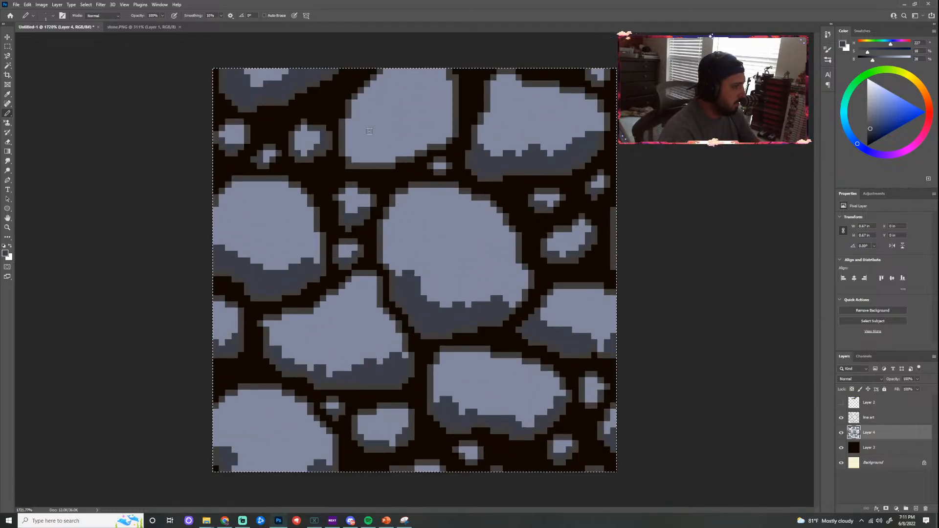
Paint a jagged dark shadow along the underside of the large upper-middle stone, refining its edge with a smaller pencil
scroll(363, 126, "up", 1)
key("bracketright")
key("bracketright")
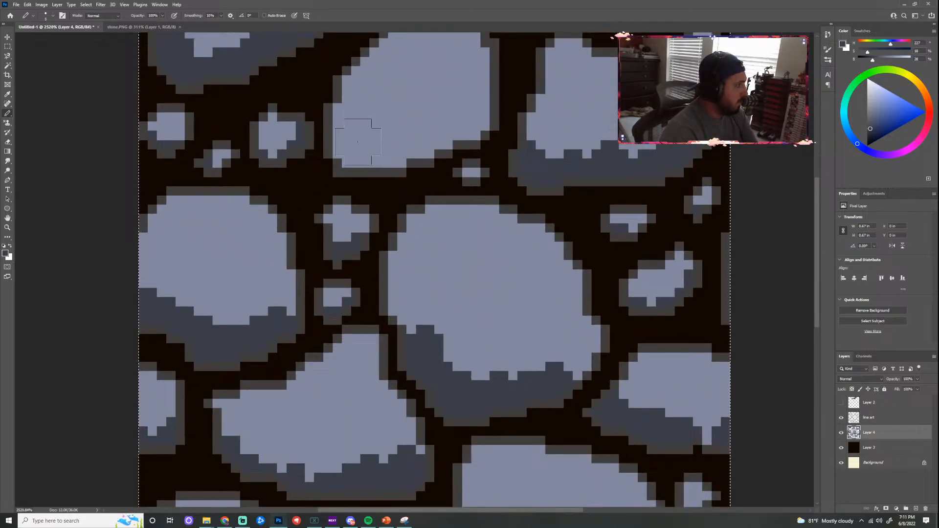
mouse_move(348, 147)
left_mouse_down()
mouse_move(385, 152)
mouse_move(412, 132)
left_mouse_up()
key("bracketleft")
key("bracketleft")
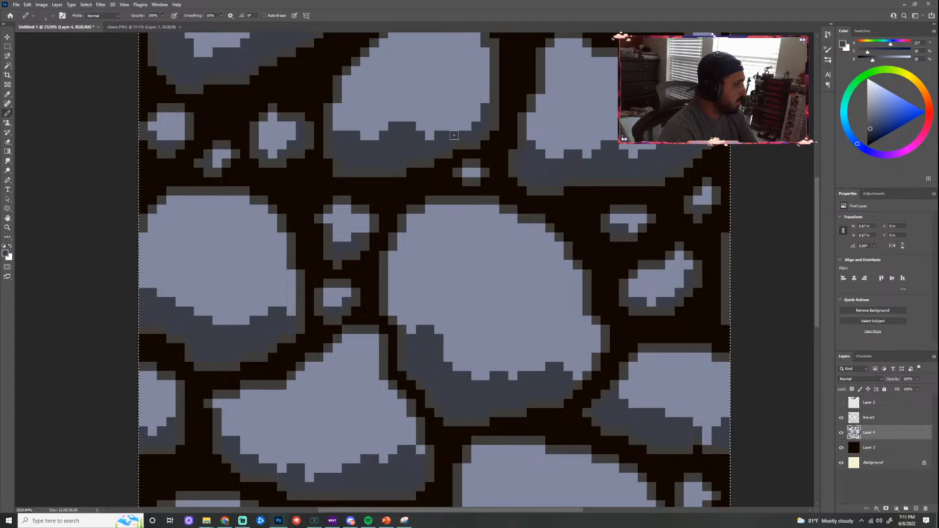
Scatter single dark pixels across the faces of the stones and show the palette swatch layer again
scroll(592, 145, "down", 3)
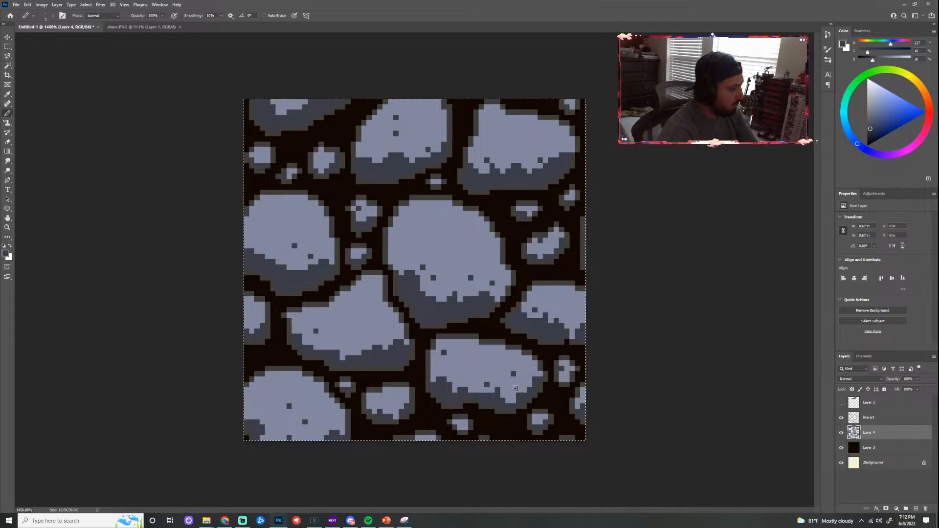
scroll(508, 274, "down", 5)
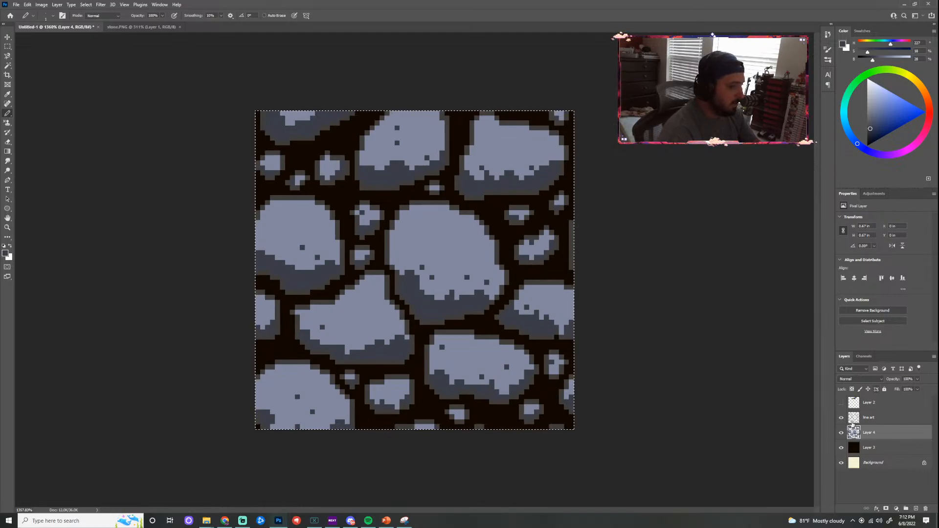
left_click(841, 403)
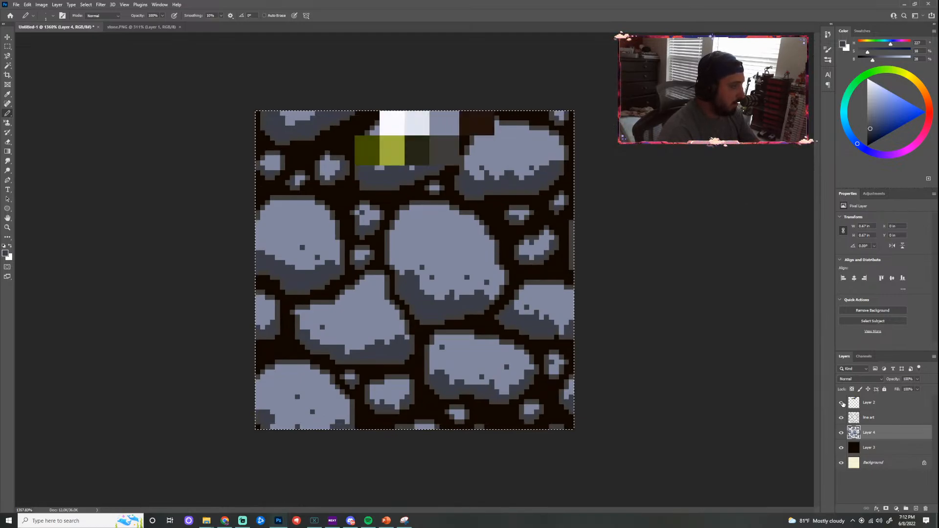
Sample the palette's pale blue-white swatch and try a highlight along the central stone's upper-left edge
left_click(412, 122, "alt")
scroll(395, 237, "up", 2)
mouse_move(383, 223)
left_mouse_down()
mouse_move(401, 187)
mouse_move(396, 192)
mouse_move(443, 178)
left_mouse_up()
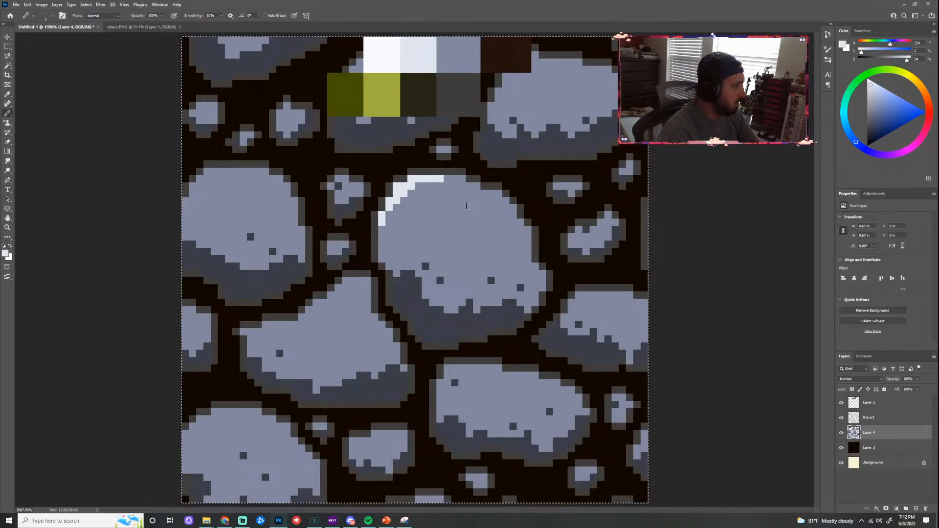
scroll(594, 293, "down", 4)
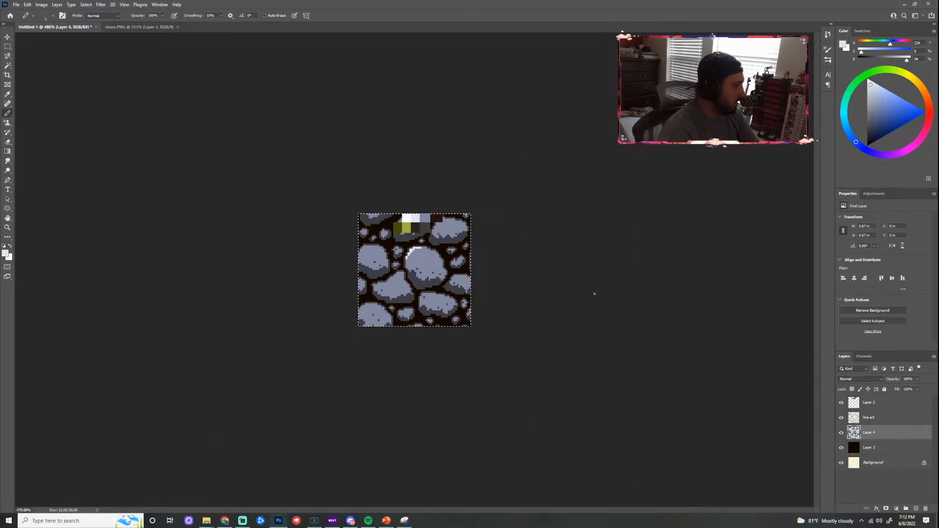
scroll(437, 248, "up", 2)
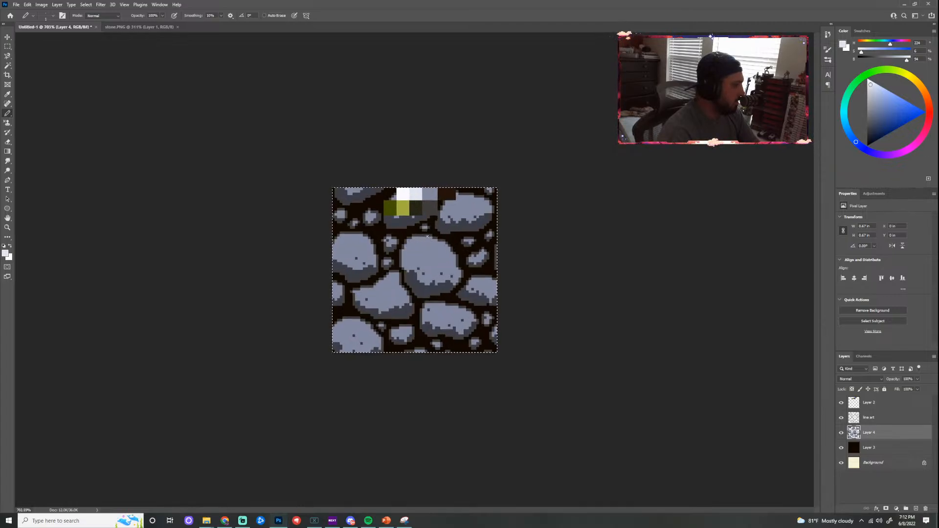
Sample the stone colour, brighten and shift it to a pale violet, and test it on the central stone's upper-left edge
scroll(428, 237, "up", 2)
key("i")
left_click(447, 247)
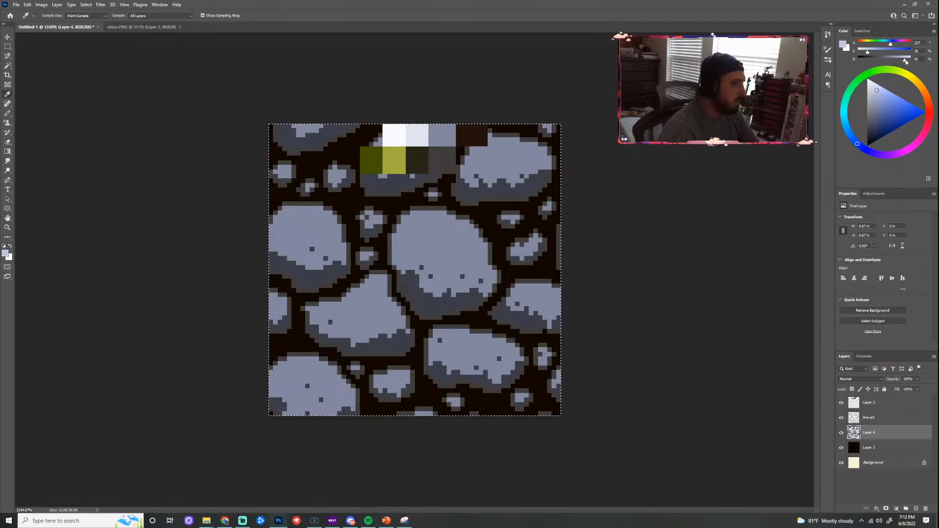
left_click_drag(908, 62, 907, 61)
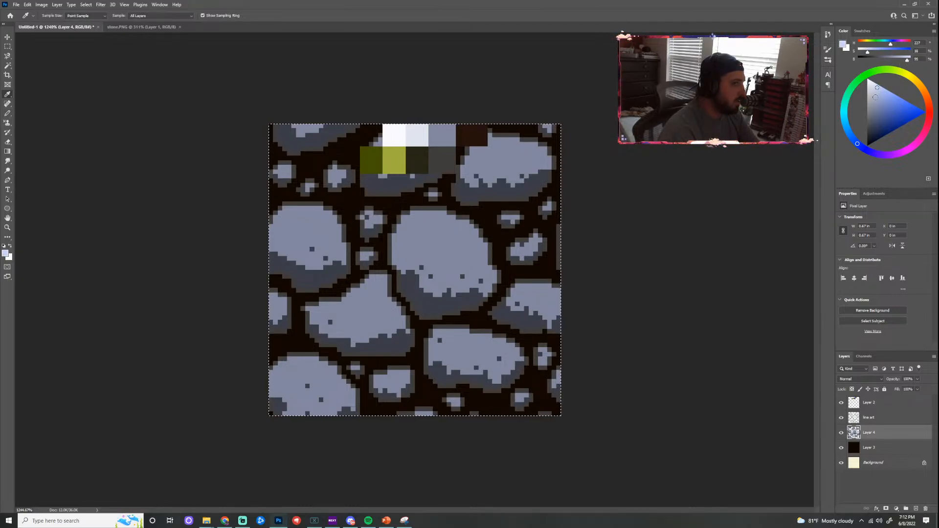
left_click_drag(856, 144, 863, 149)
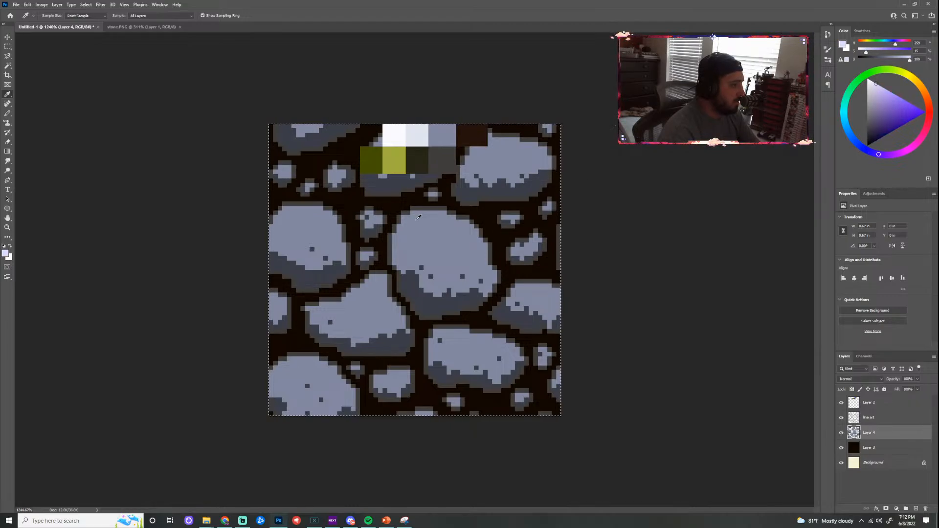
key("b")
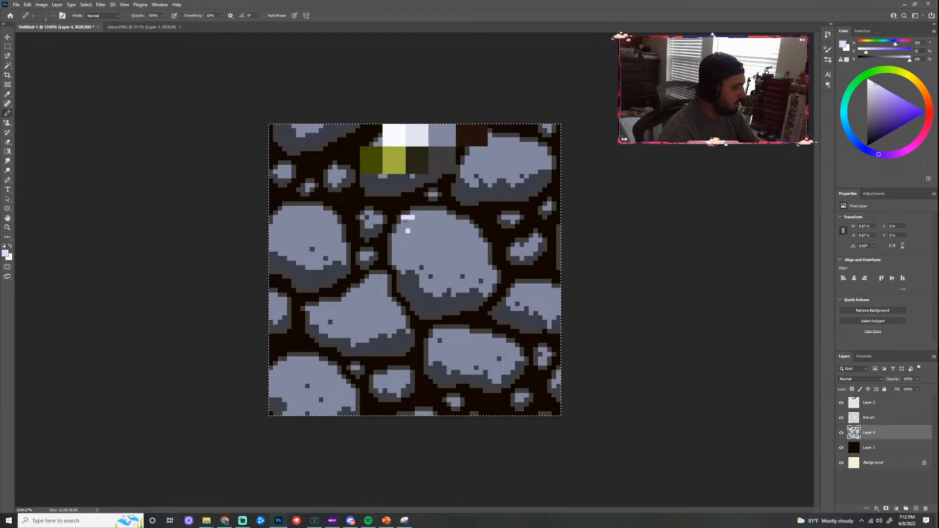
key("ctrl+z")
key("ctrl+z")
key("ctrl+z")
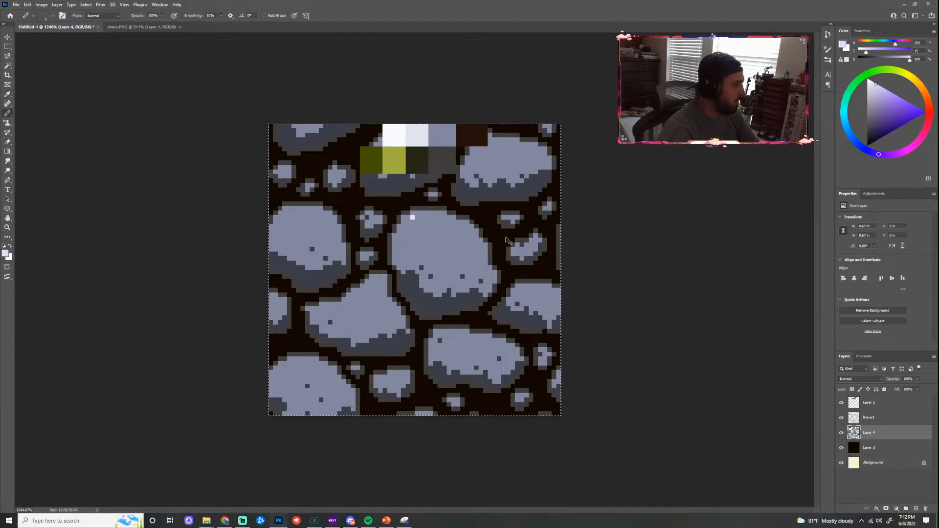
Shift the drawing colour to a pale cyan-blue with hue 197 and try highlight pixels on the central stone's upper-left edge
left_click_drag(877, 154, 845, 126)
left_click(877, 84)
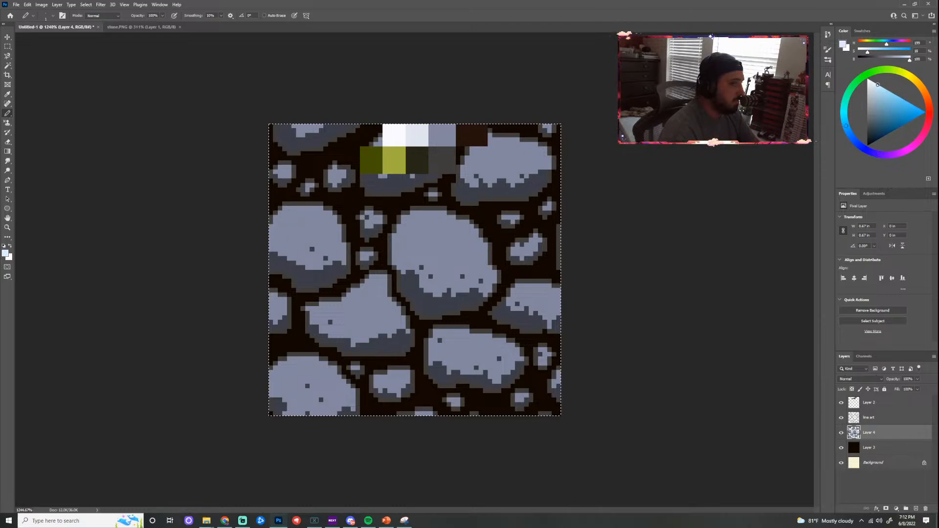
left_click(844, 123)
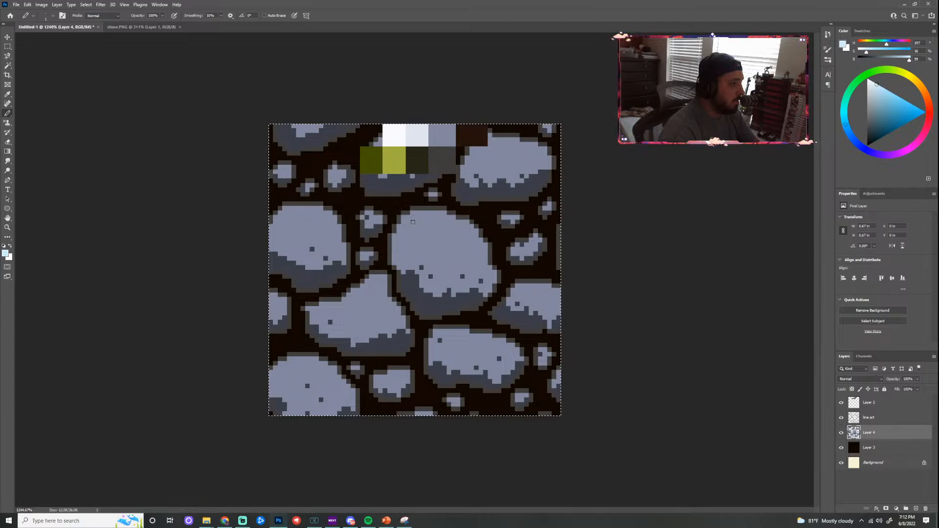
scroll(401, 227, "up", 4)
left_click(398, 226)
left_click(398, 213)
mouse_move(398, 206)
left_mouse_down()
mouse_move(382, 223)
mouse_move(395, 224)
mouse_move(404, 193)
left_mouse_up()
key("ctrl+z")
key("ctrl+z")
key("ctrl+z")
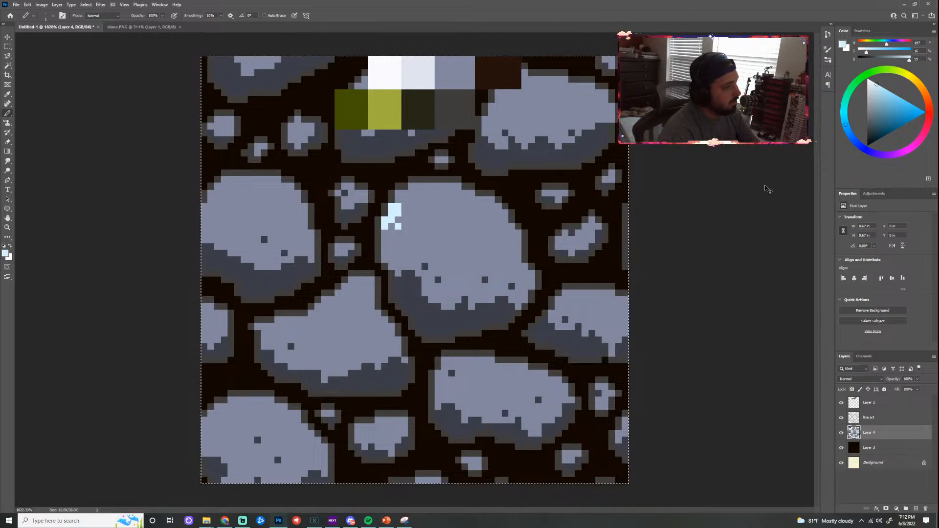
Choose a darker, greyer tone of the pale blue and highlight the central stone's upper-left edge
left_click(876, 93)
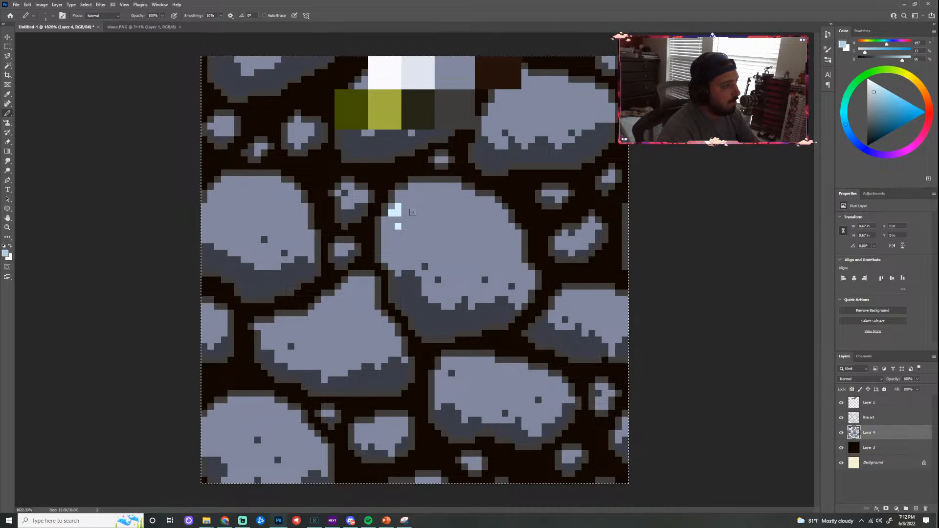
left_click_drag(391, 213, 399, 198)
left_click(397, 226)
left_click(385, 227)
left_click(392, 207)
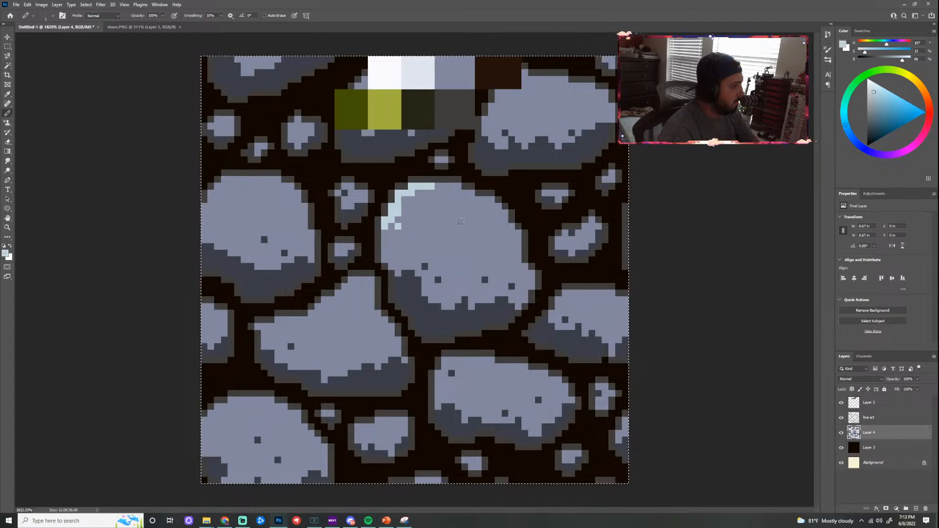
Enlarge the pencil and extend the pale blue highlight across the central stone's top and down its upper-right edge
scroll(603, 270, "down", 3)
scroll(444, 242, "up", 2)
key("]")
key("]")
key("]")
left_click(439, 209)
mouse_move(436, 206)
left_mouse_down()
mouse_move(481, 221)
mouse_move(491, 242)
left_mouse_up()
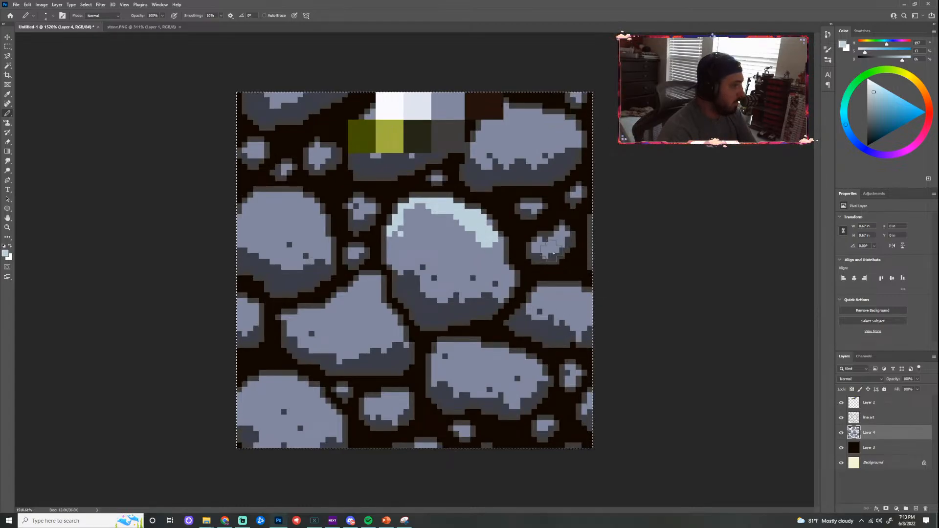
Paint a pale blue highlight along the upper-left edge and top of the large upper-right stone
scroll(538, 234, "up", 1)
left_click(495, 117)
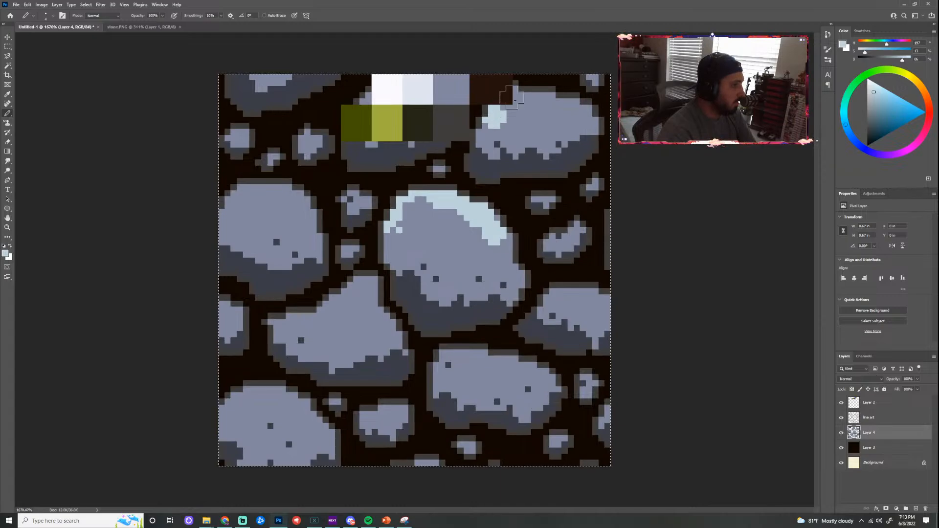
scroll(572, 338, "down", 3)
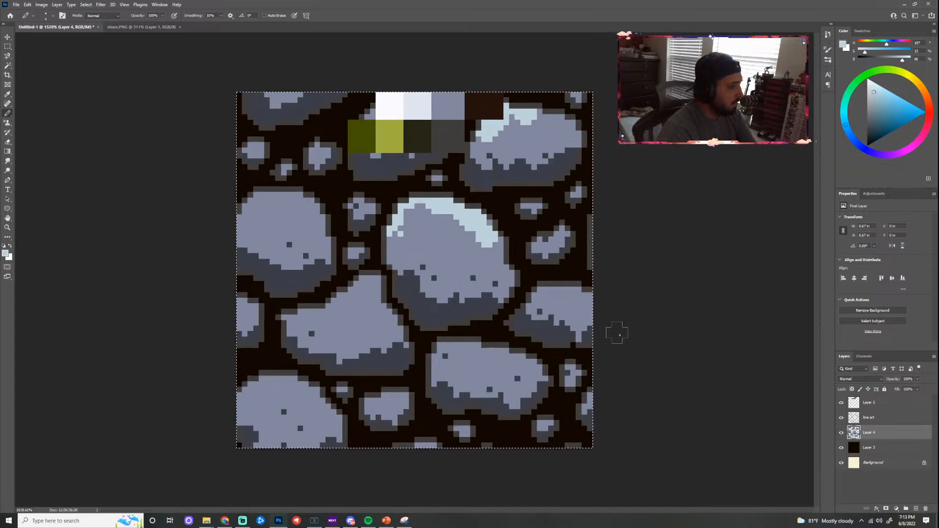
Paint pale blue highlights along the tops of the large lower-right stone, the right-edge stone and the small left-edge stone
scroll(489, 362, "up", 3)
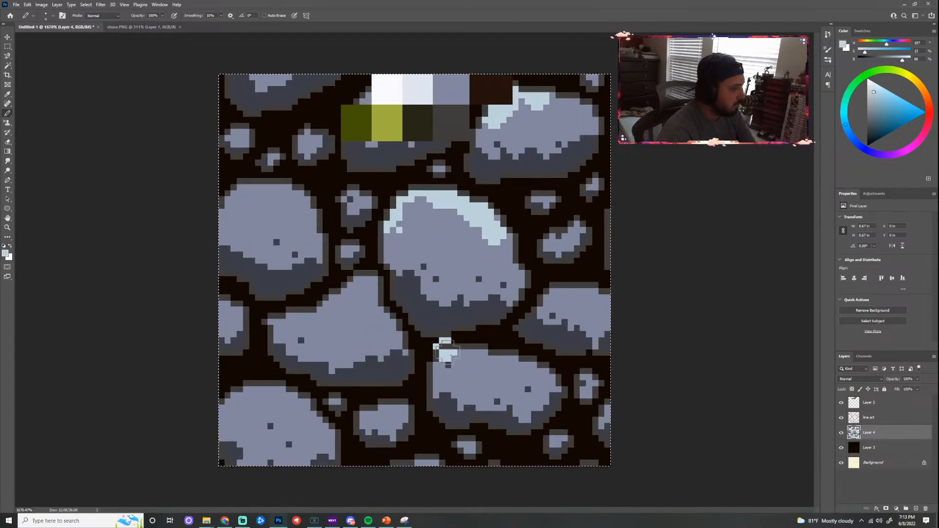
key("ctrl+z")
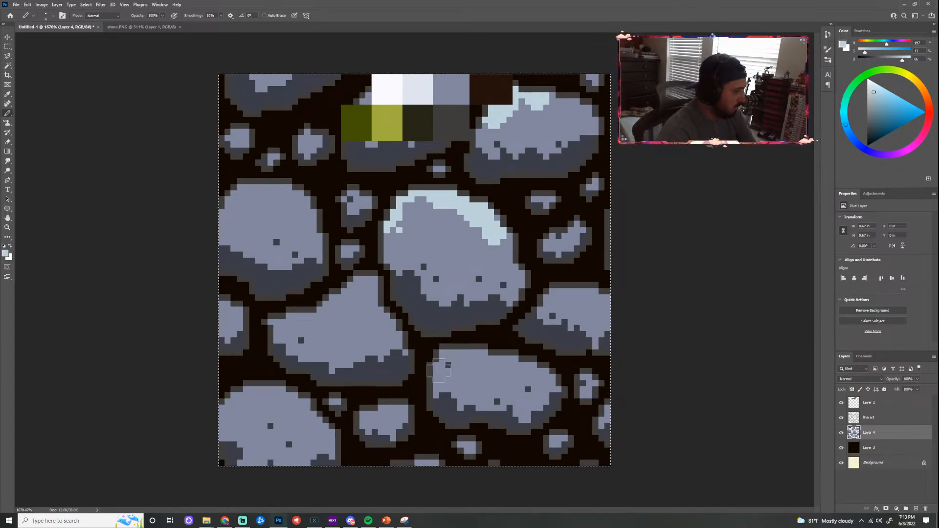
mouse_move(439, 371)
left_mouse_down()
mouse_move(455, 358)
mouse_move(515, 368)
left_mouse_up()
left_click_drag(563, 308, 560, 296)
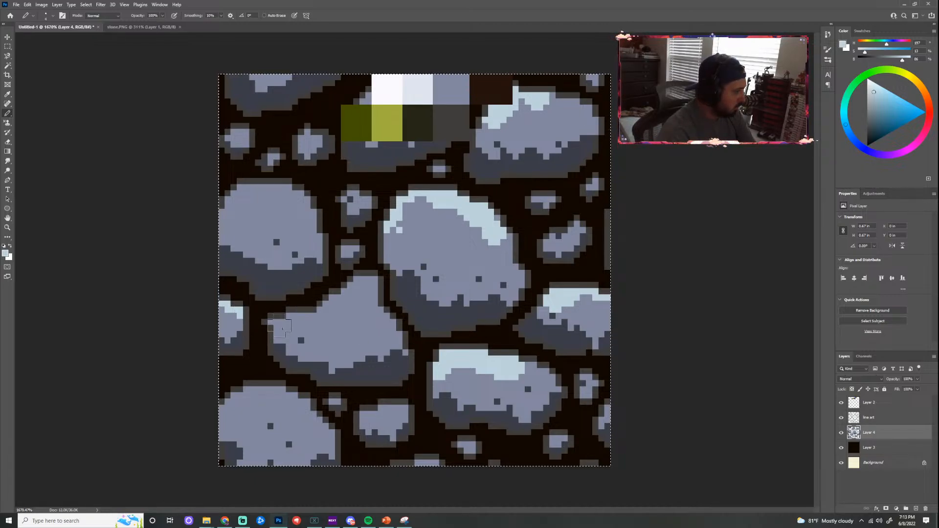
Paint pale blue highlights along the tops of the angular stone below left of centre and the large rounded left-edge stone
mouse_move(290, 324)
left_mouse_down()
mouse_move(318, 320)
mouse_move(353, 293)
left_mouse_up()
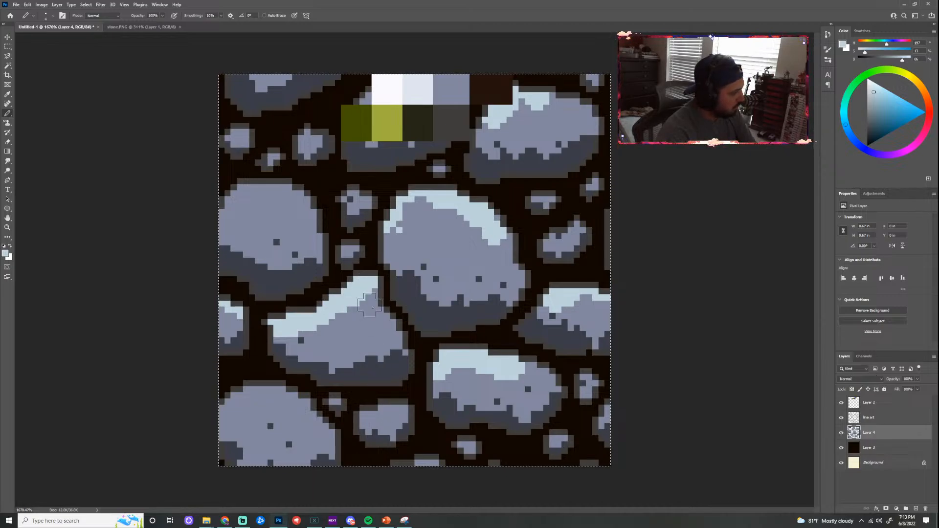
left_click_drag(376, 313, 398, 334)
key("ctrl+z")
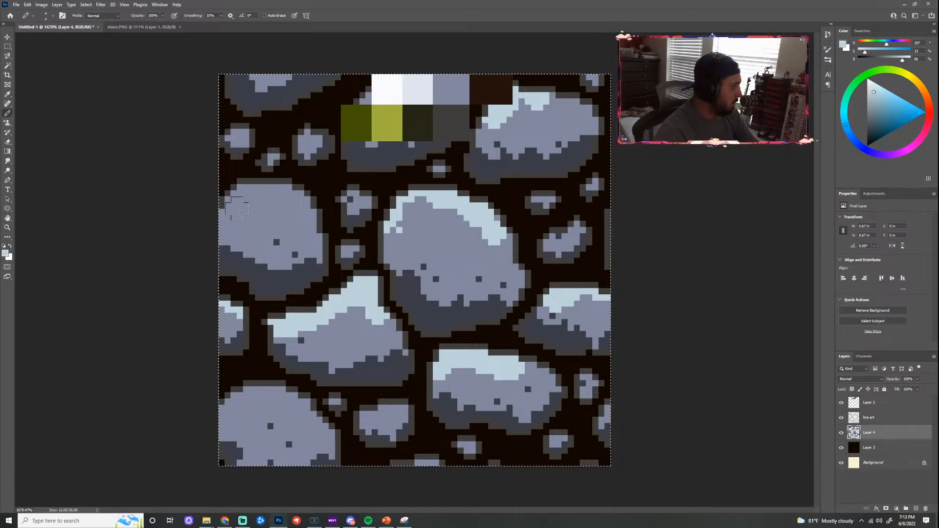
left_click_drag(291, 196, 311, 243)
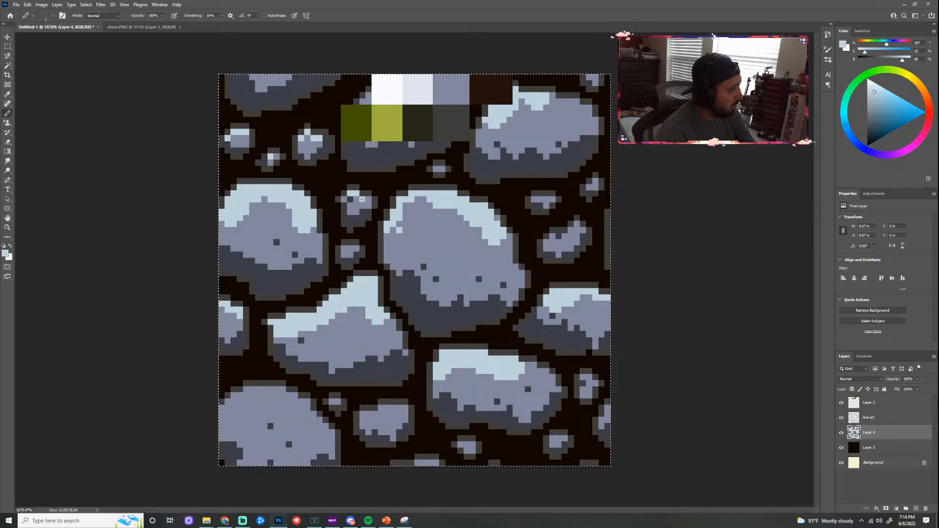
Add pale blue highlight pixels to the tops of the small stones between the central stone and the tile's right edge
scroll(580, 336, "down", 6)
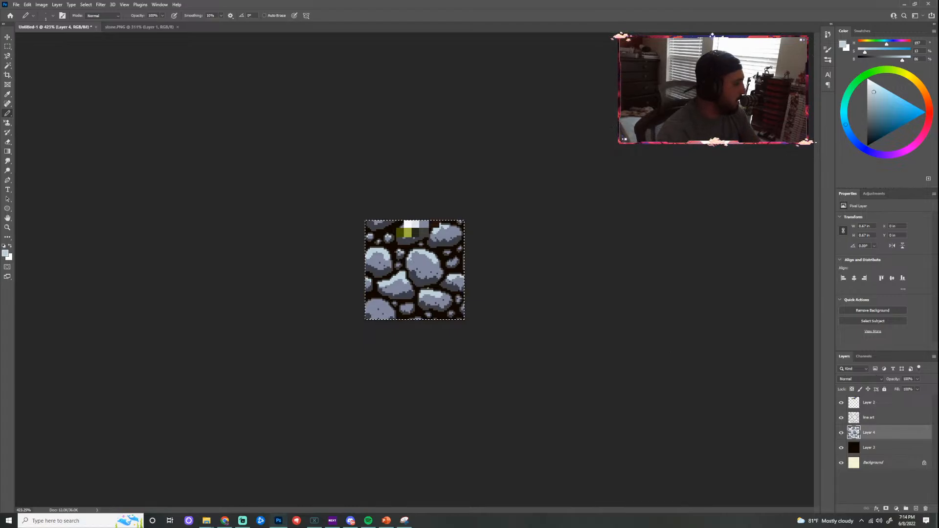
scroll(519, 295, "up", 14)
scroll(488, 281, "up", 5)
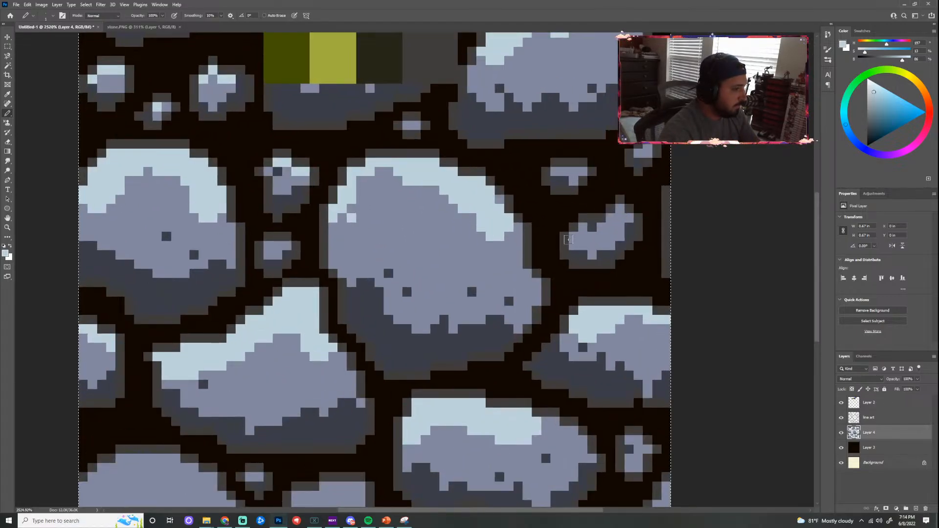
left_click(611, 217)
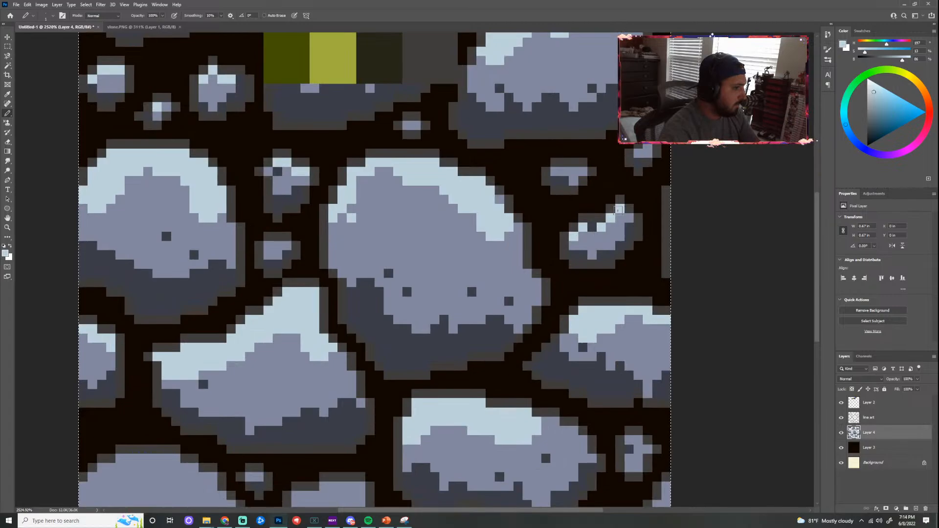
left_click(579, 172)
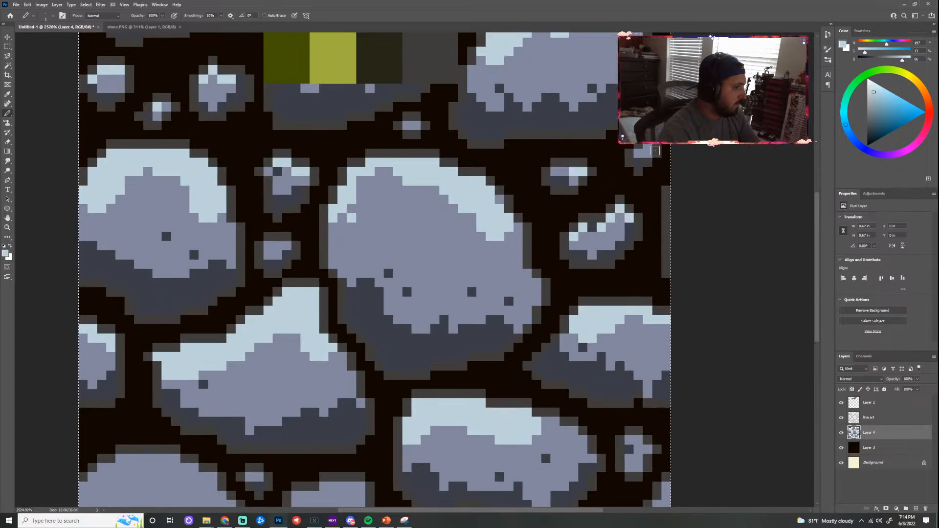
Highlight the small stone near the bottom centre and the large bottom-left stone in pale blue, enlarging the pencil for the latter
scroll(454, 259, "down", 3)
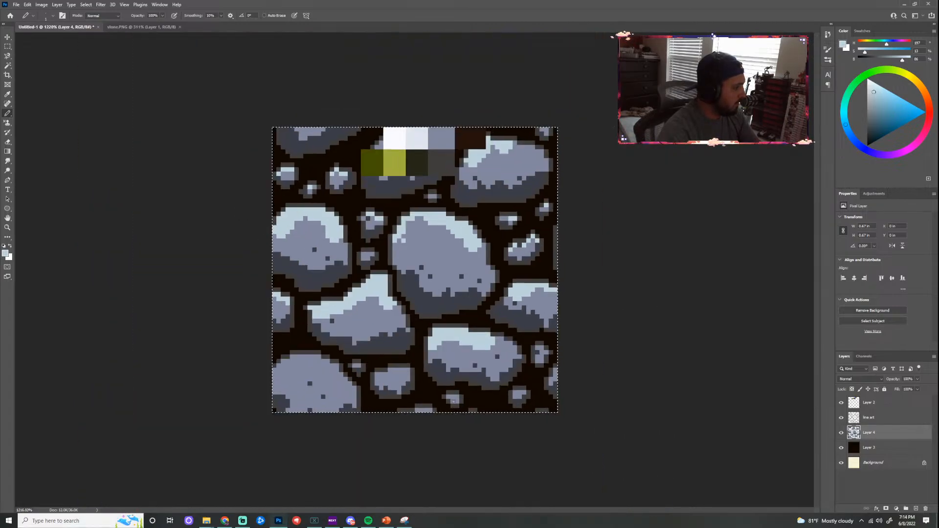
scroll(415, 270, "up", 2)
left_click_drag(354, 439, 397, 432)
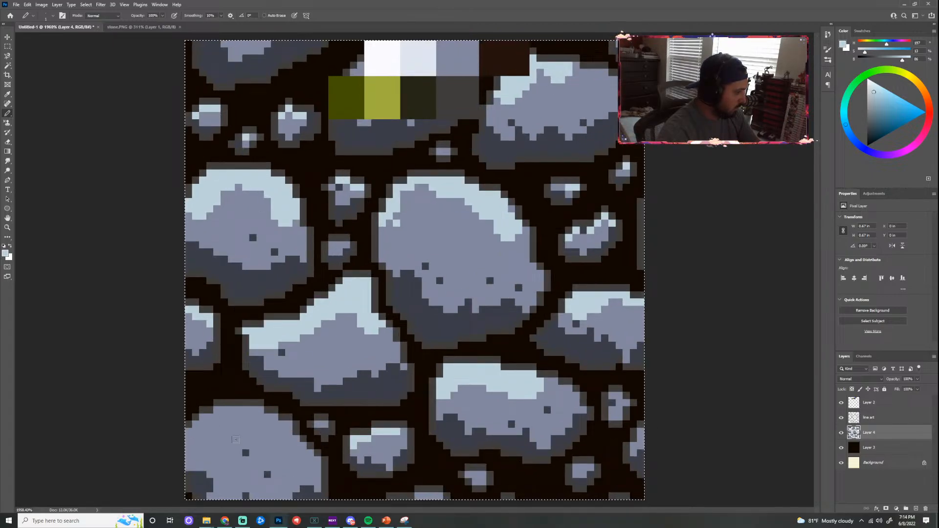
mouse_move(188, 446)
left_mouse_down()
mouse_move(187, 436)
mouse_move(224, 410)
mouse_move(269, 424)
mouse_move(302, 467)
left_mouse_up()
key("]")
key("]")
key("]")
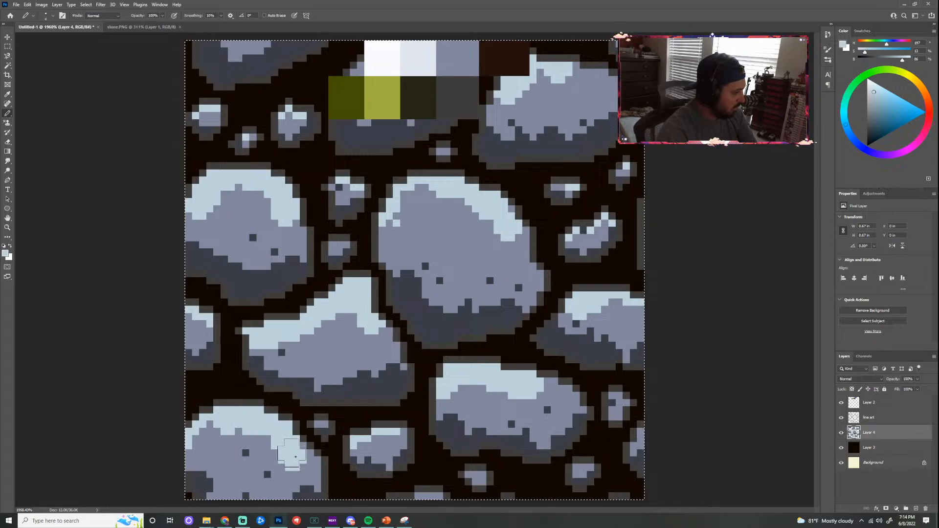
Hide the palette swatches on Layer 2 and paint a pale blue highlight across the uncovered top-centre stone
scroll(507, 486, "down", 3)
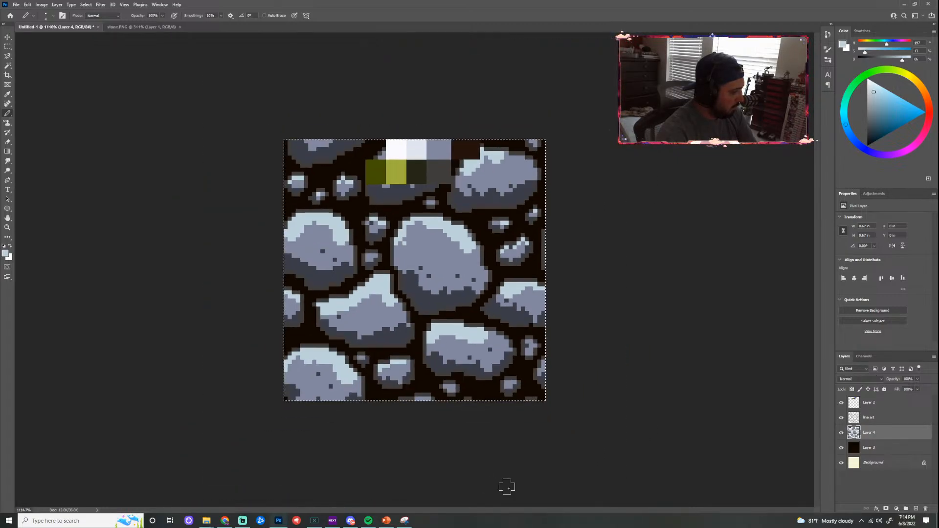
left_click(841, 402)
mouse_move(382, 164)
left_mouse_down()
mouse_move(407, 144)
mouse_move(431, 148)
left_mouse_up()
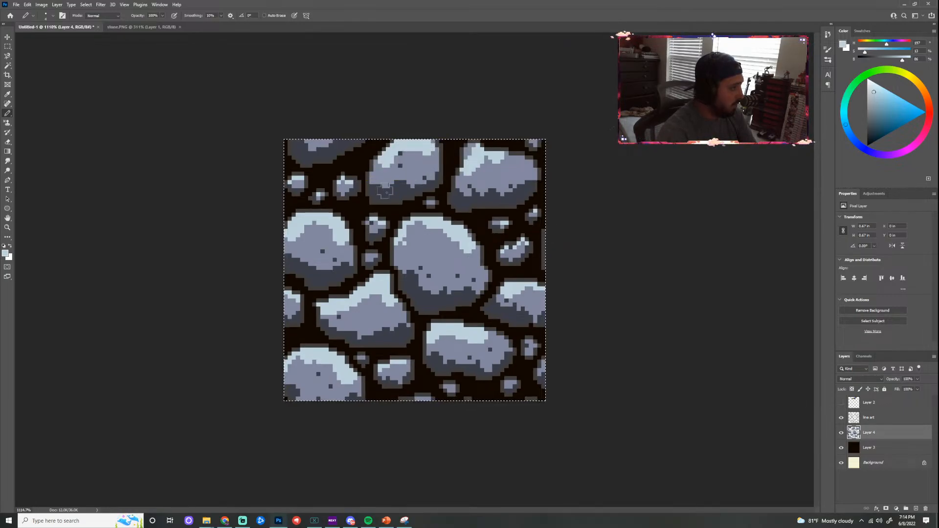
left_click(382, 169)
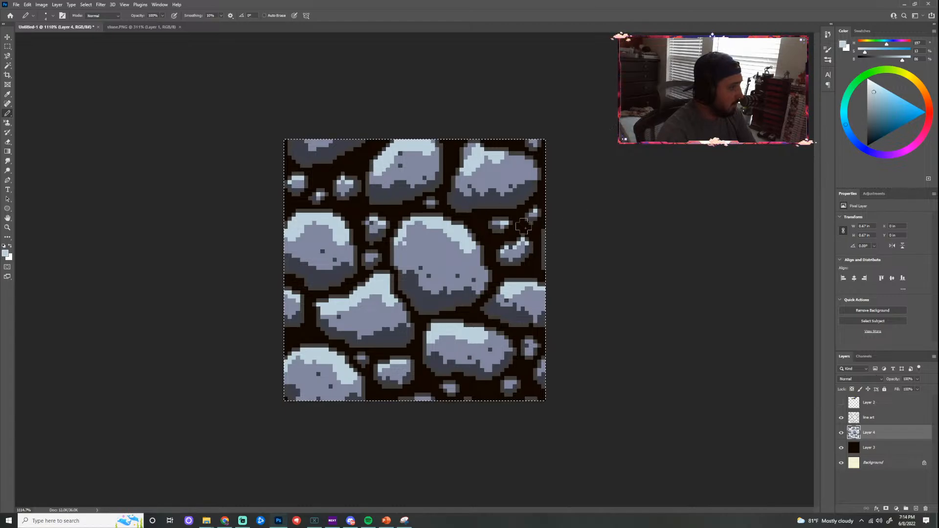
Add pale blue highlight pixels to the small stones around the large lower-right stone
scroll(465, 243, "down", 5)
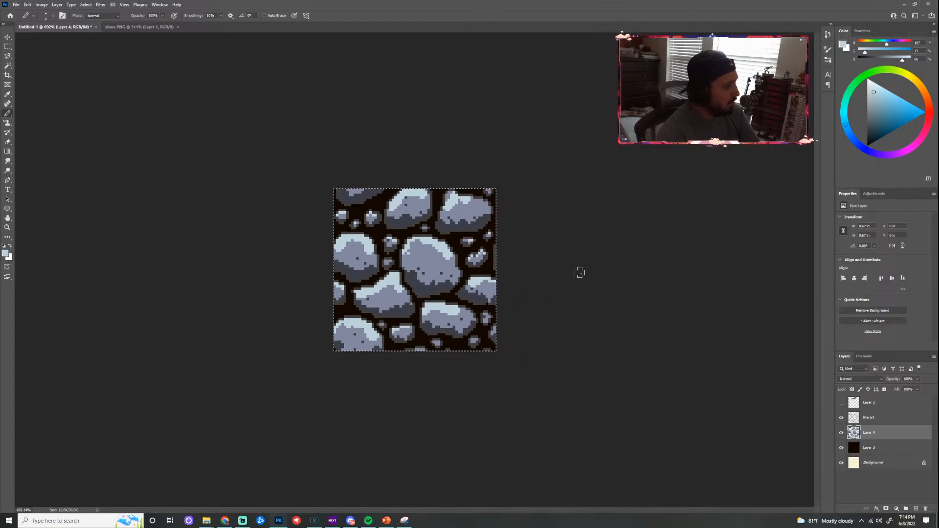
scroll(484, 323, "up", 8)
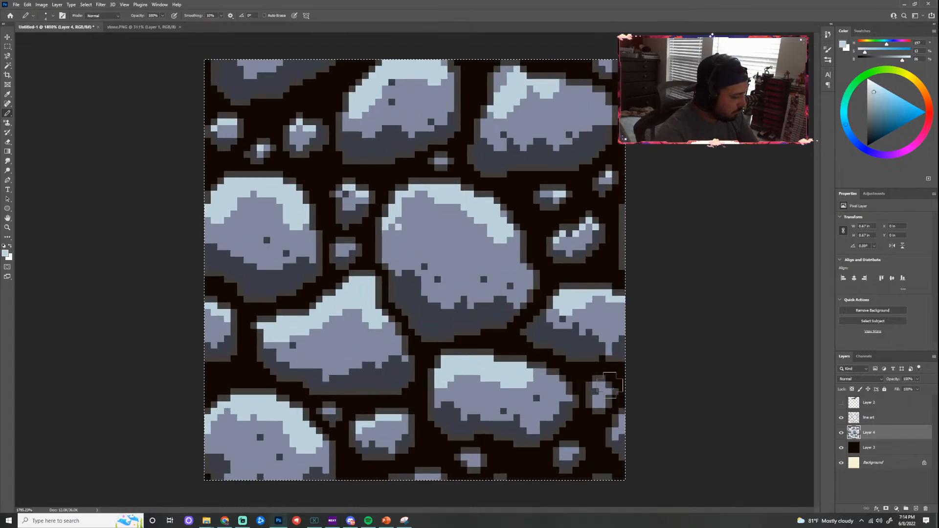
left_click(608, 391)
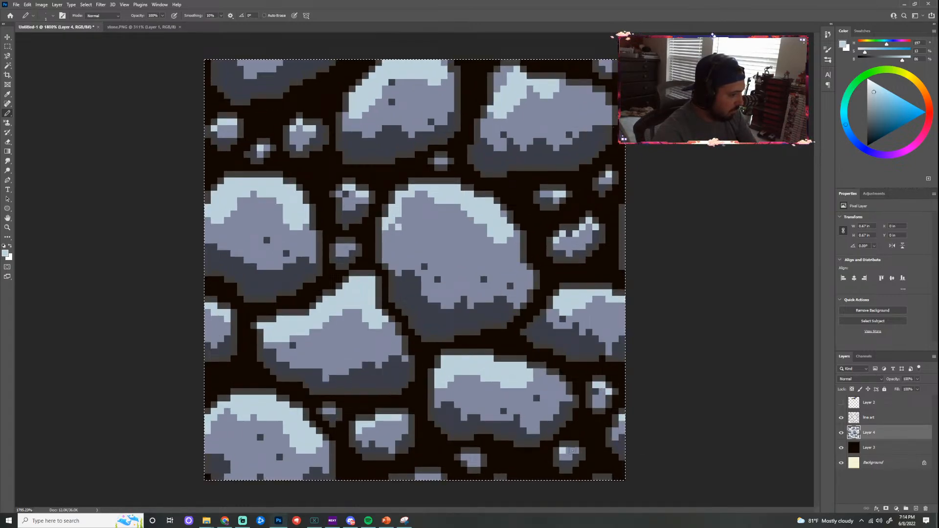
left_click(470, 464)
left_click(476, 457)
scroll(518, 446, "down", 5)
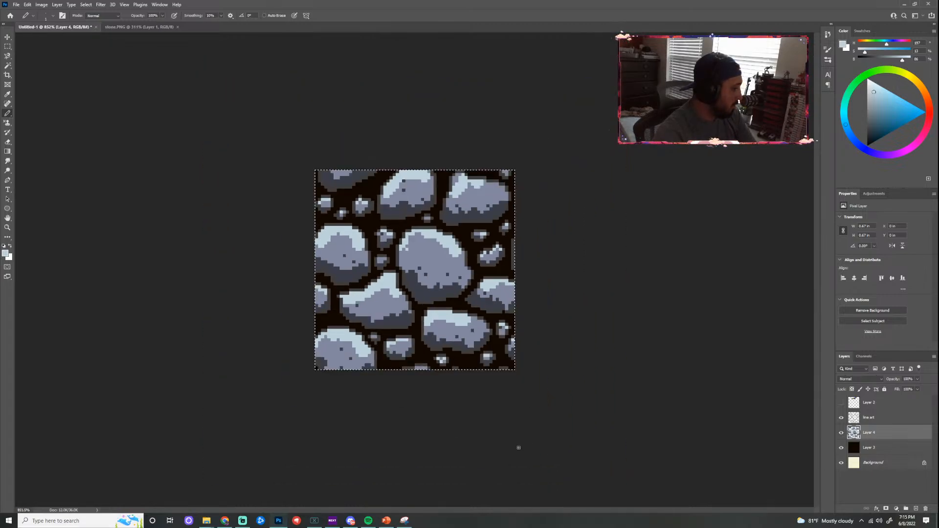
scroll(434, 371, "up", 3)
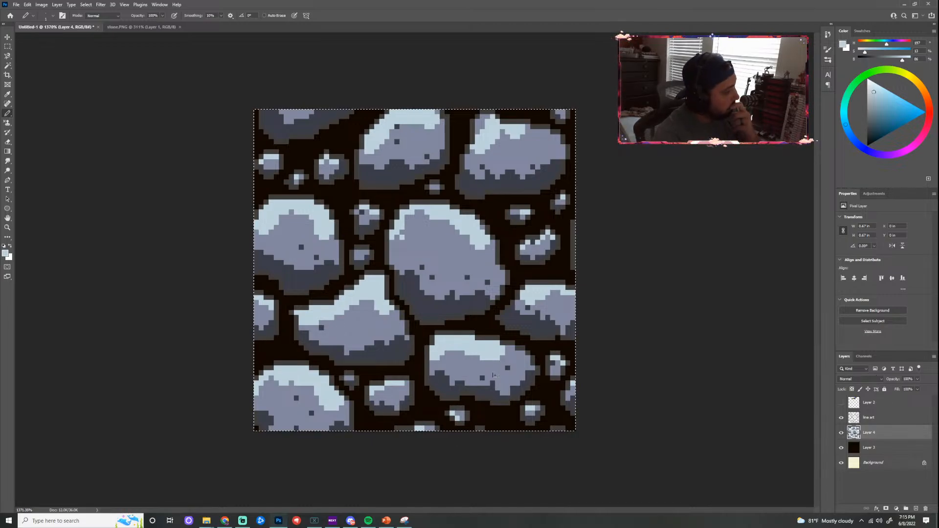
scroll(494, 375, "down", 3)
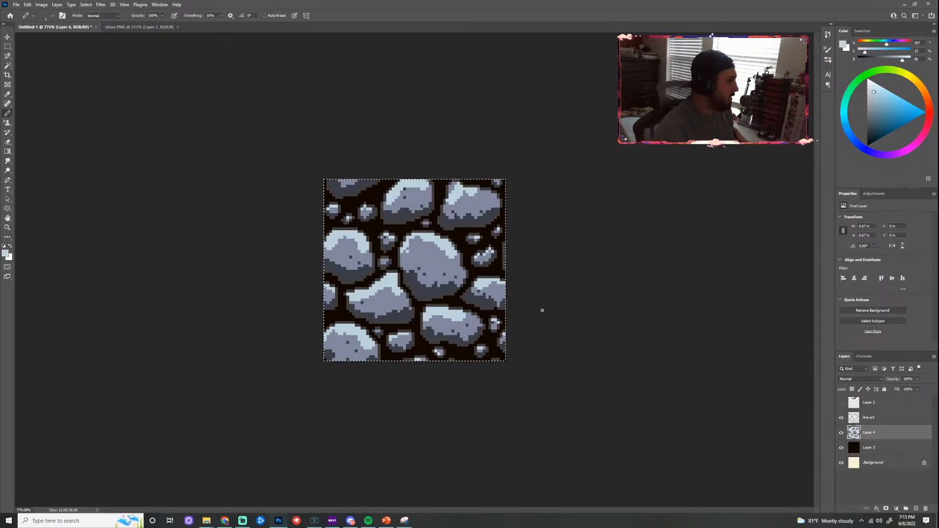
scroll(543, 310, "up", 3)
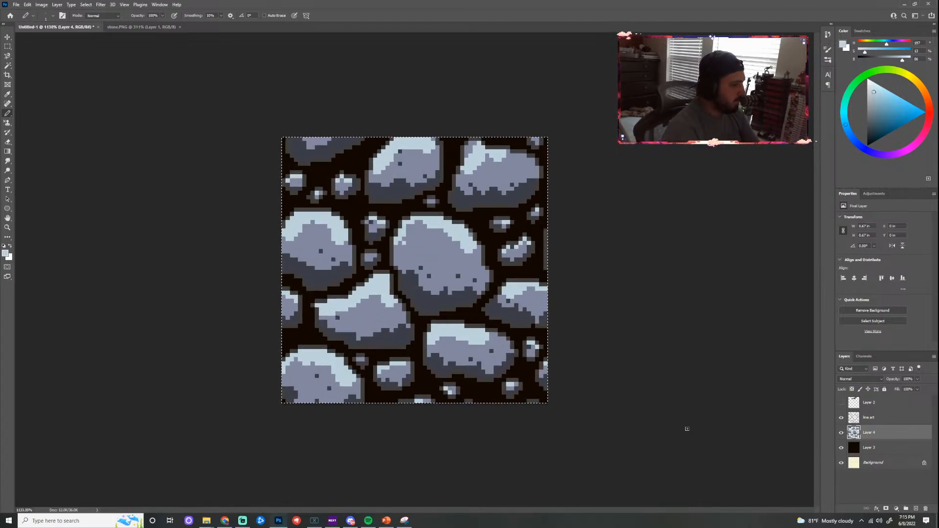
scroll(687, 428, "up", 2)
scroll(687, 428, "down", 2)
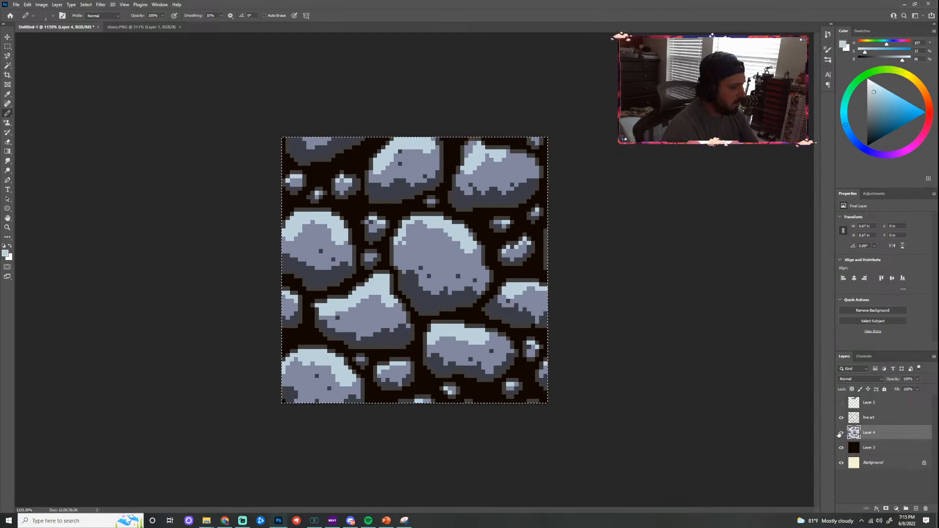
Hide Layer 4 and the line art layer, and choose a lighter brown based on the dark fill colour
left_click(841, 433)
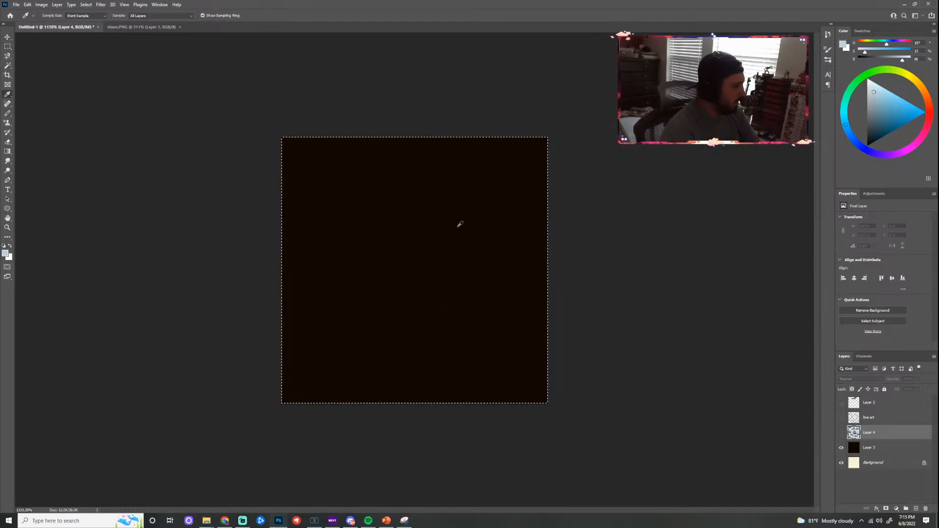
left_click(494, 215, "alt")
left_click_drag(873, 142, 884, 129)
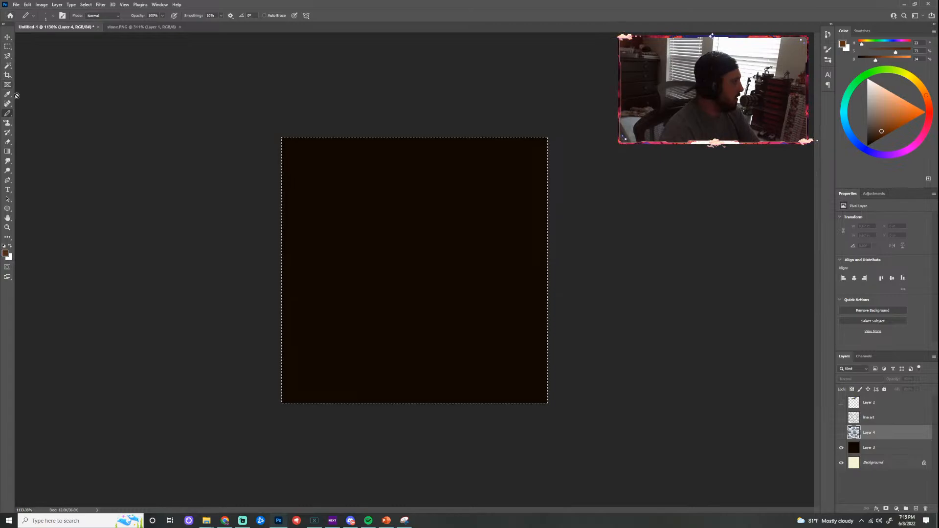
Switch to a large textured brush from the brush presets and test it on the canvas
left_click(53, 16)
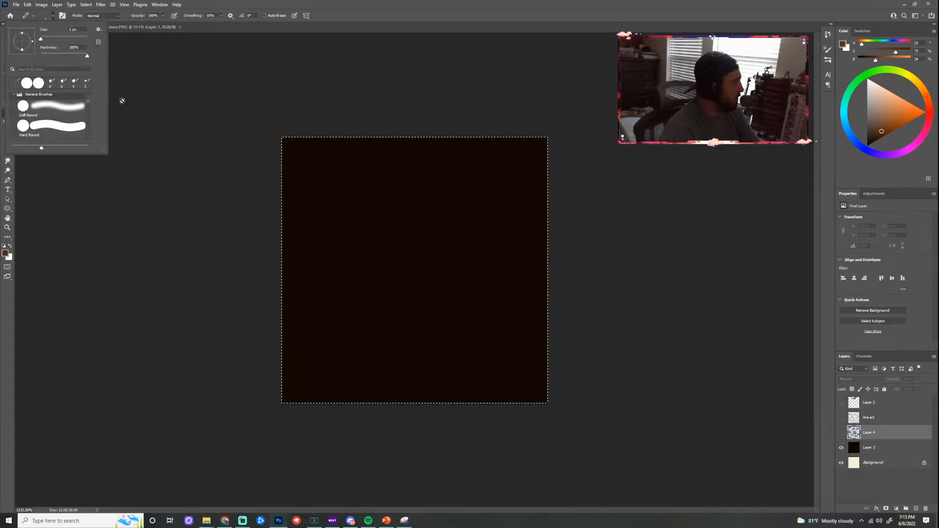
left_click_drag(88, 101, 87, 117)
left_click(79, 130)
left_click(366, 190)
left_click(363, 188)
left_click(461, 188)
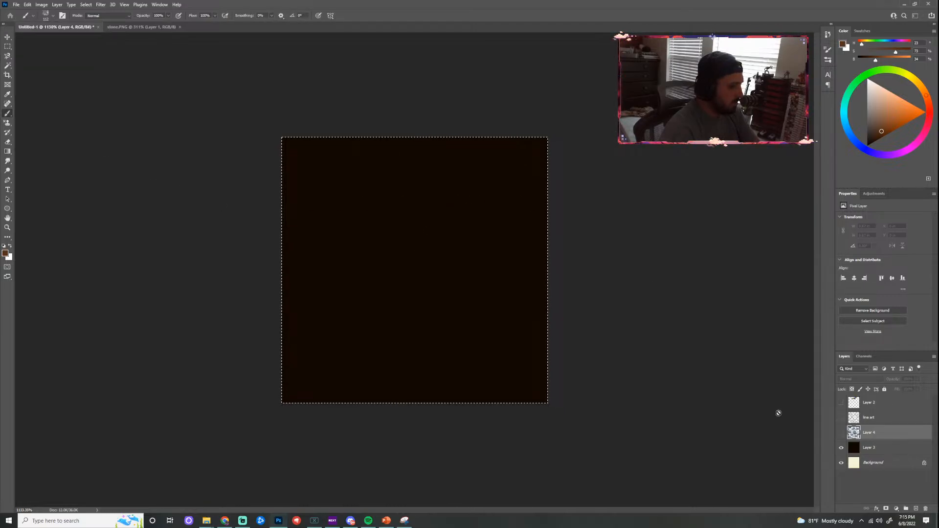
Select Layer 3 and stamp brown texture patches across the dark fill with the textured brush
left_click(875, 448)
left_click(425, 224)
left_click(357, 201)
left_click(577, 354)
left_click(587, 365)
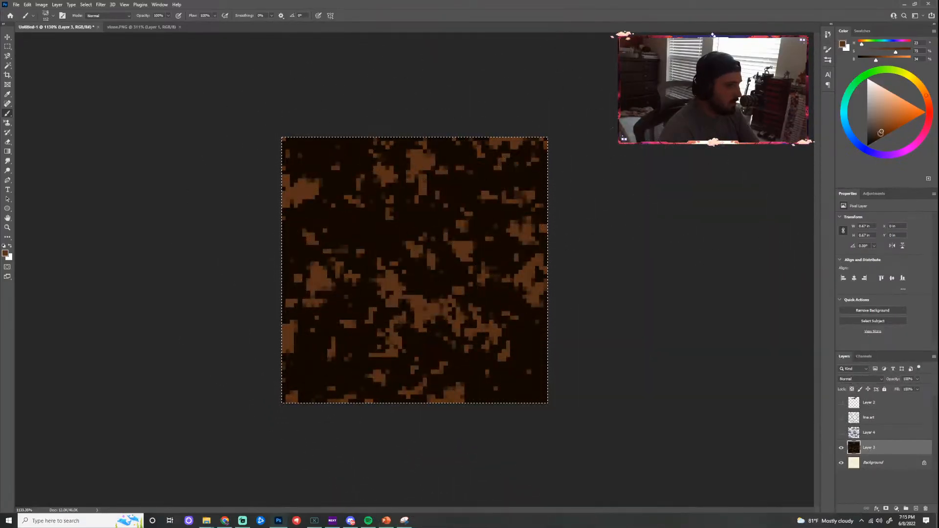
Choose a darker, fully saturated brown and stamp more texture patches over Layer 3
left_click_drag(880, 136, 877, 140)
left_click(377, 244)
left_click(377, 215)
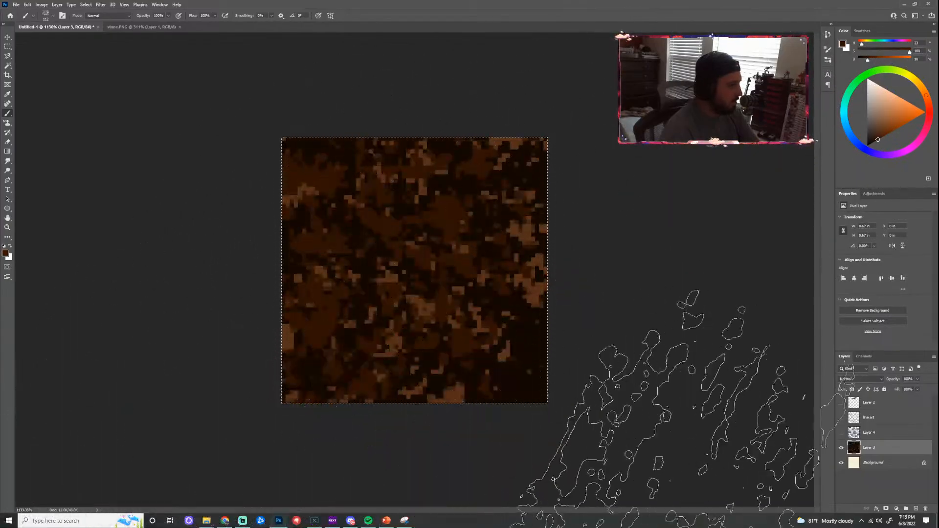
Shift the brush colour to a dark olive and stamp mossy texture patches over the brown ground
mouse_move(826, 520)
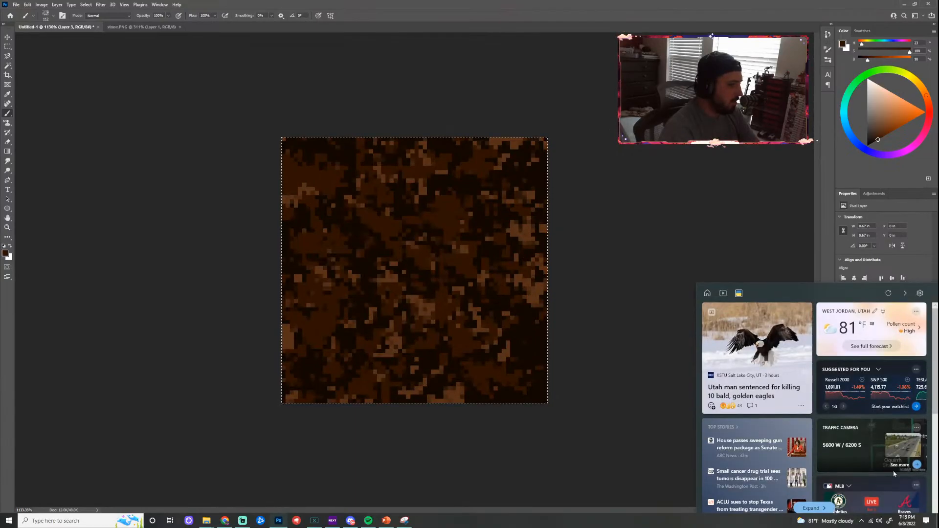
left_click_drag(893, 120, 867, 146)
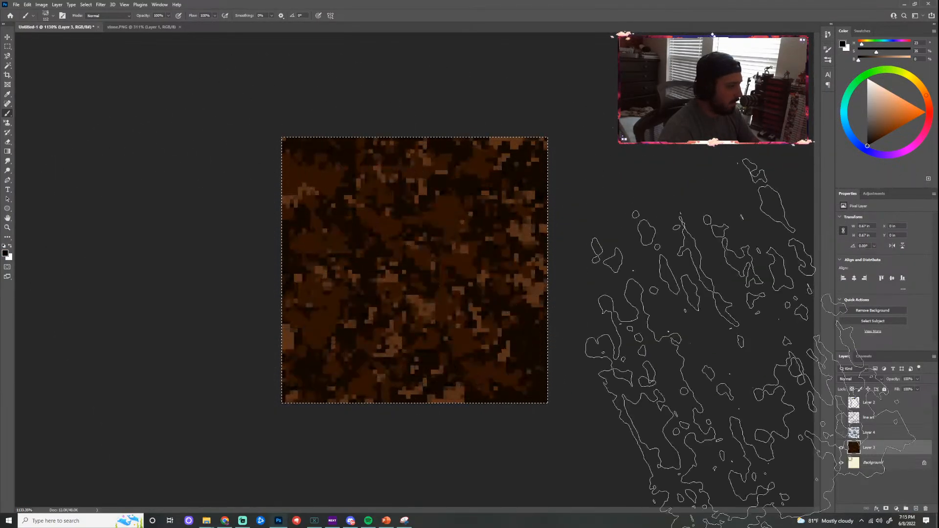
left_click_drag(870, 142, 880, 137)
left_click_drag(916, 101, 928, 108)
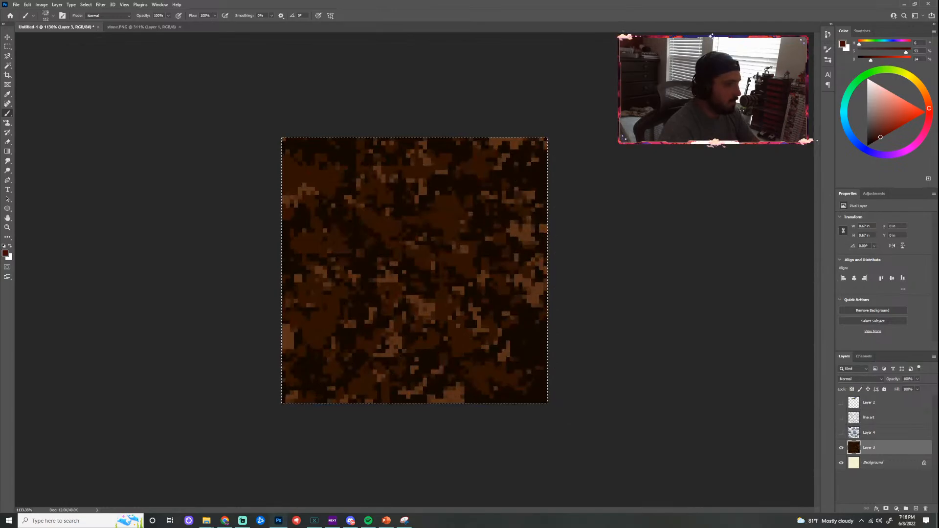
left_click_drag(930, 107, 904, 73)
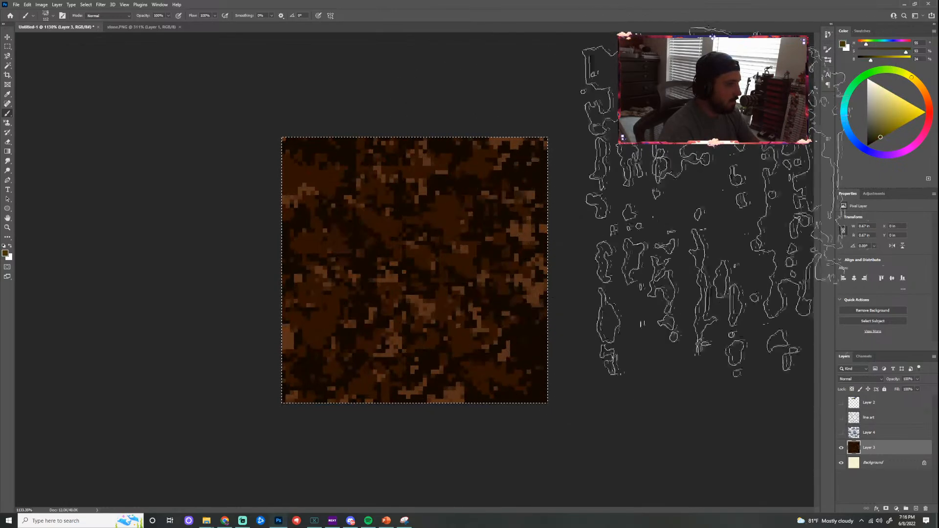
left_click_drag(919, 77, 919, 80)
left_click(424, 273)
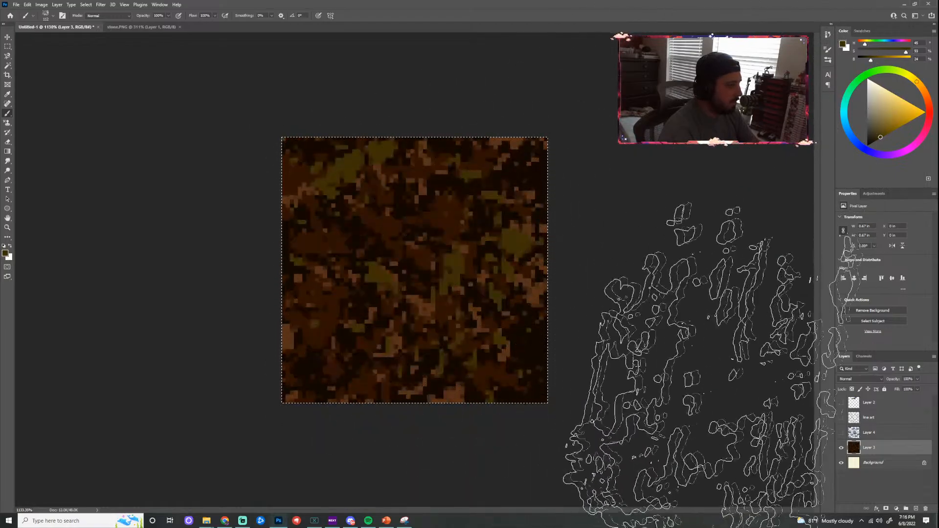
Try a darker olive and a Layer 3 opacity of about 63%, and undo the stamped texture back to the plain fill
left_click_drag(881, 131, 876, 140)
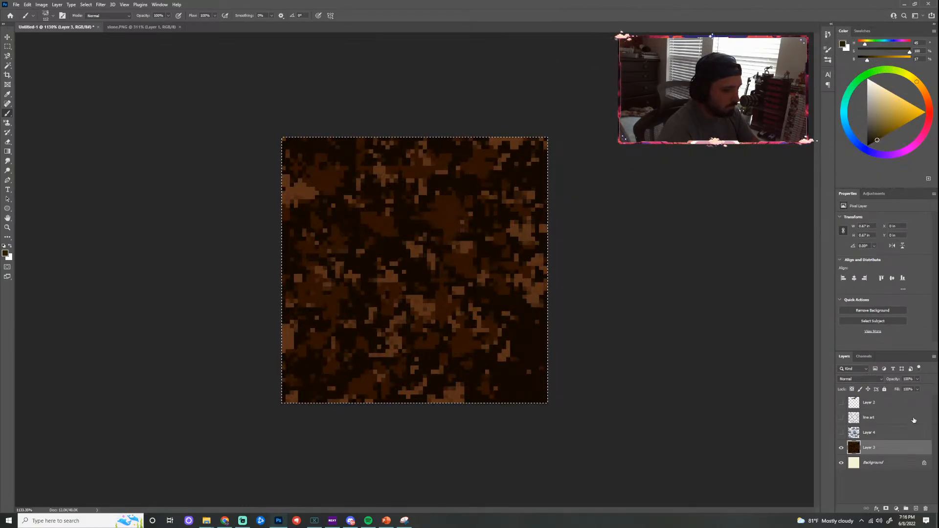
left_click(917, 379)
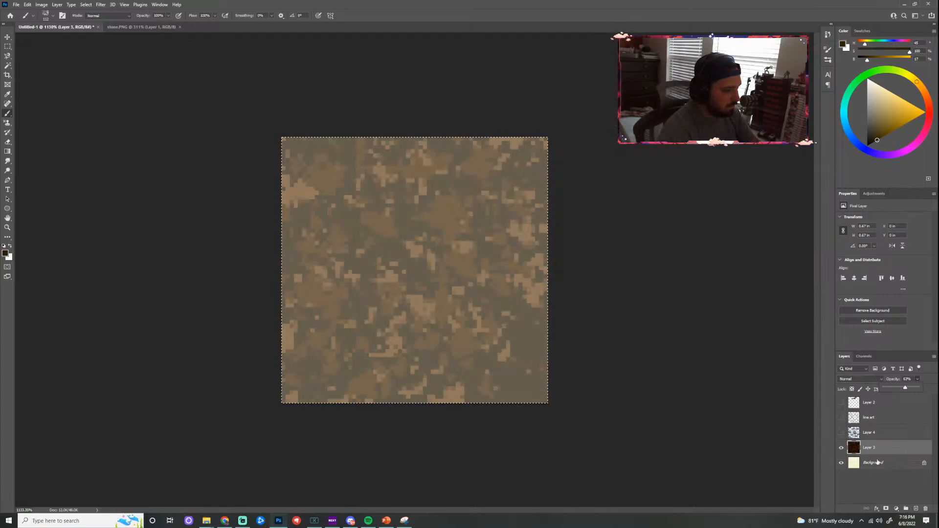
left_click(875, 451)
key("ctrl+z")
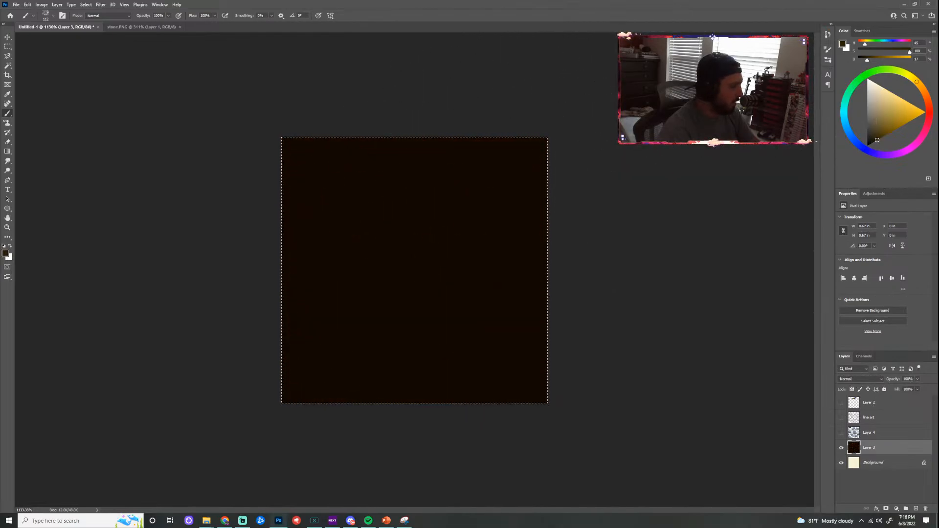
Add a new layer above Layer 3, sample the ground colour, choose a slightly lighter brown and stamp texture patches across the tile
left_click(916, 508)
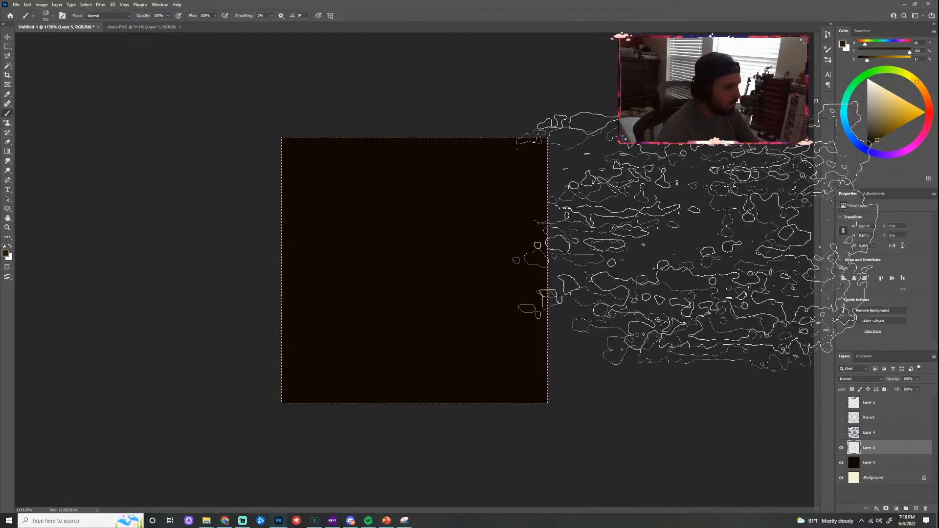
left_click(407, 246, "alt")
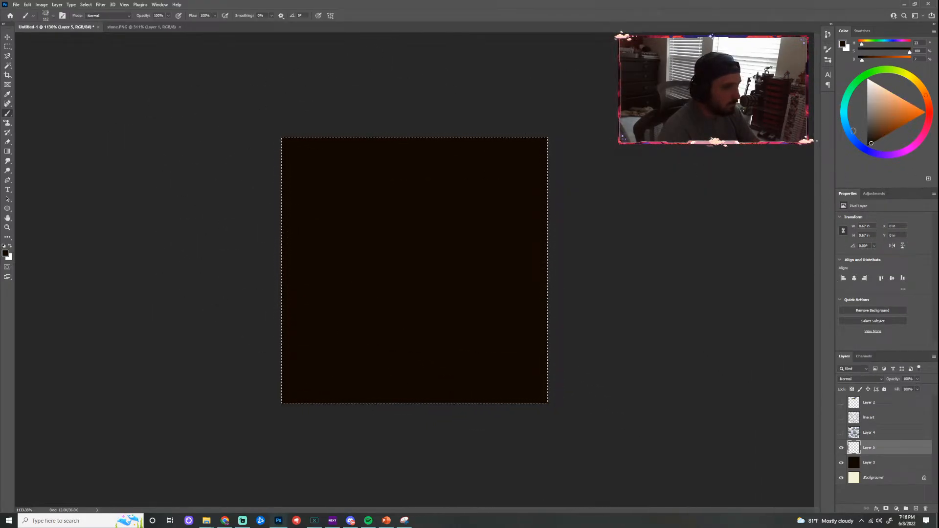
mouse_move(871, 141)
left_mouse_down()
mouse_move(887, 132)
mouse_move(875, 137)
left_mouse_up()
left_click(342, 230)
key("ctrl+z")
left_click(420, 216)
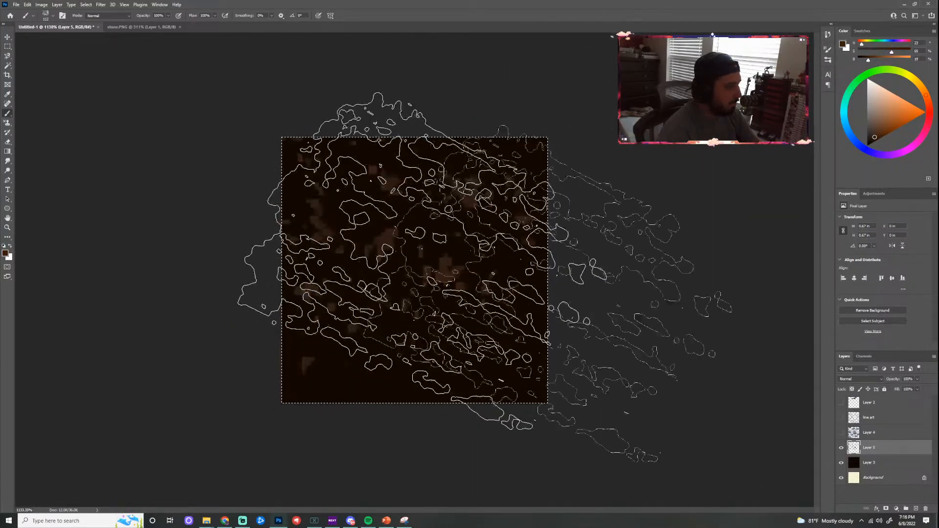
left_click(499, 313)
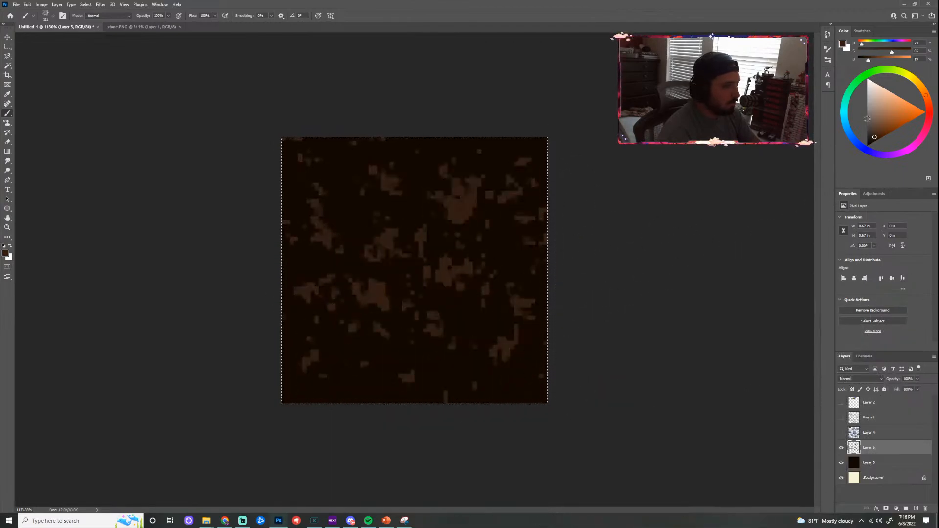
Shift the brush colour to a darker, more saturated reddish brown and stamp more texture patches over Layer 5
left_click_drag(922, 123, 927, 102)
left_click(879, 136)
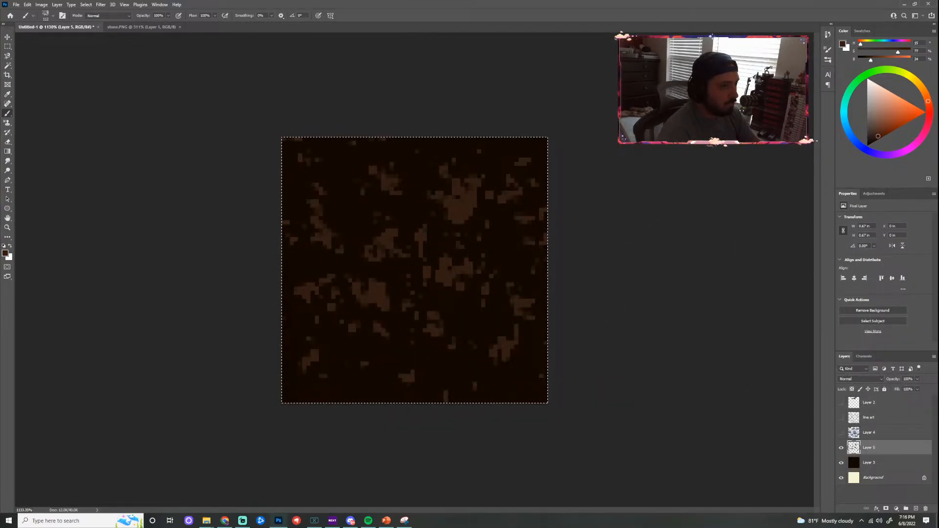
left_click_drag(870, 60, 868, 60)
left_click(297, 230)
left_click(472, 364)
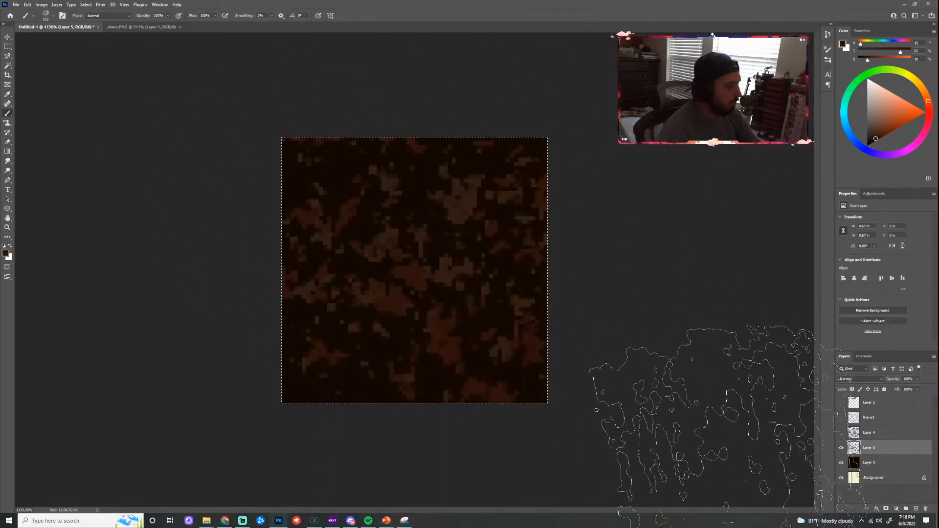
Lower Layer 5's opacity to 17% and show Layer 4's stones and the line art again
left_click(917, 379)
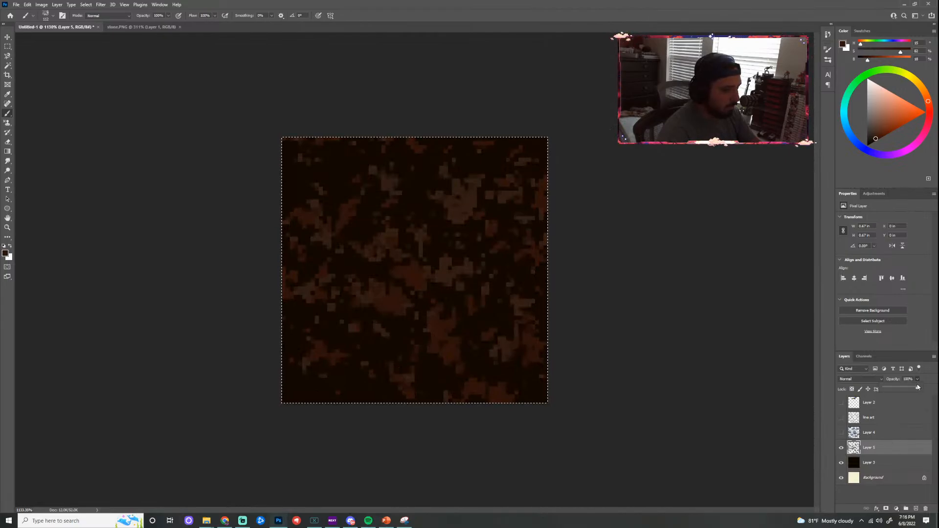
left_click_drag(893, 390, 890, 388)
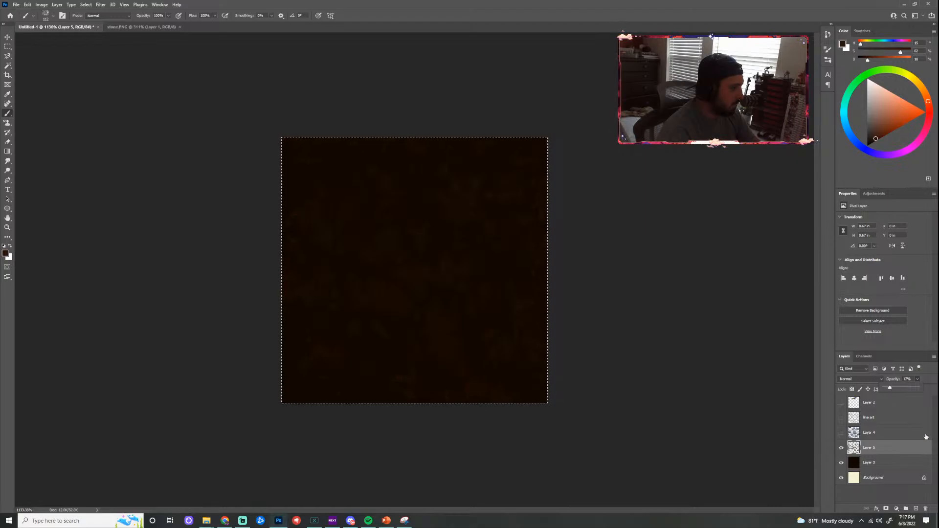
left_click(841, 432)
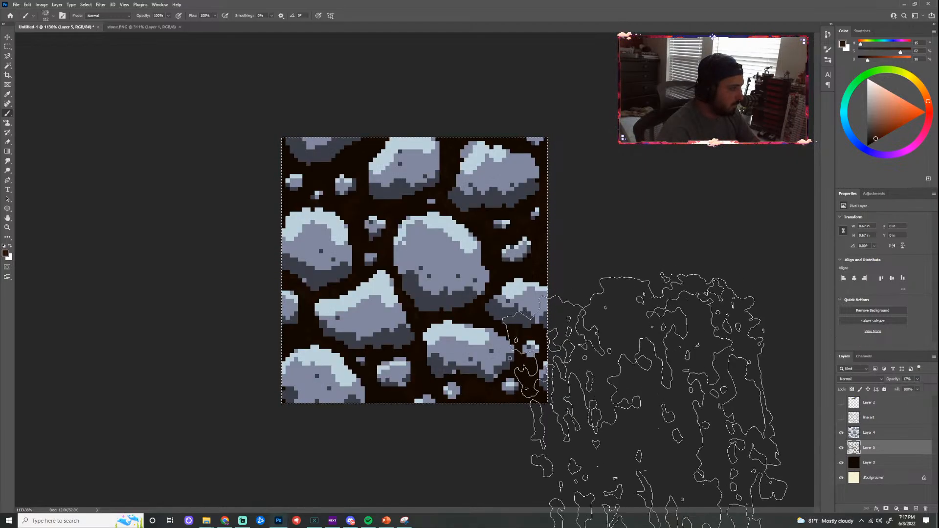
scroll(485, 278, "up", 5)
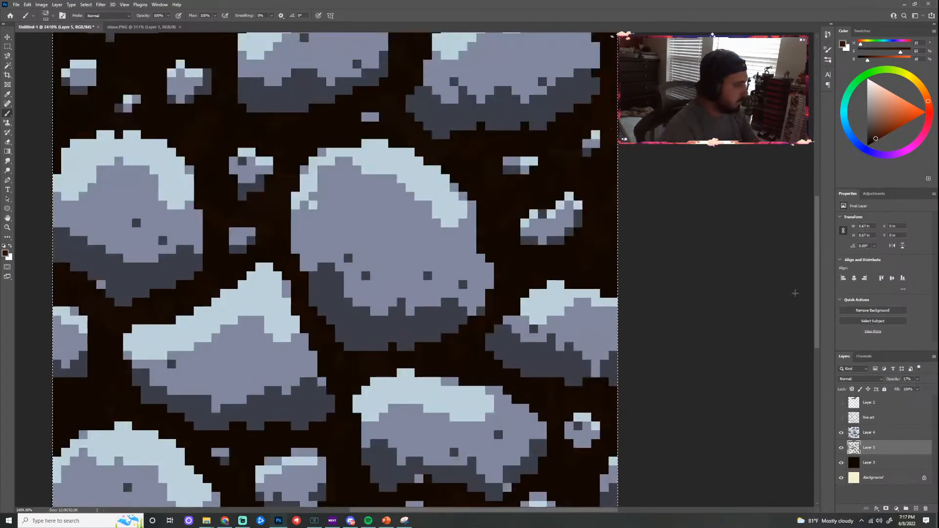
scroll(746, 257, "down", 3)
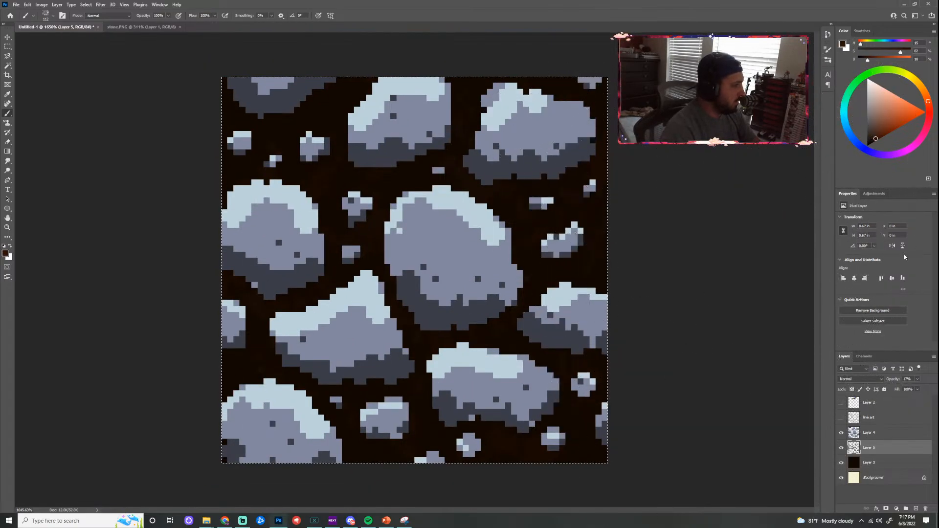
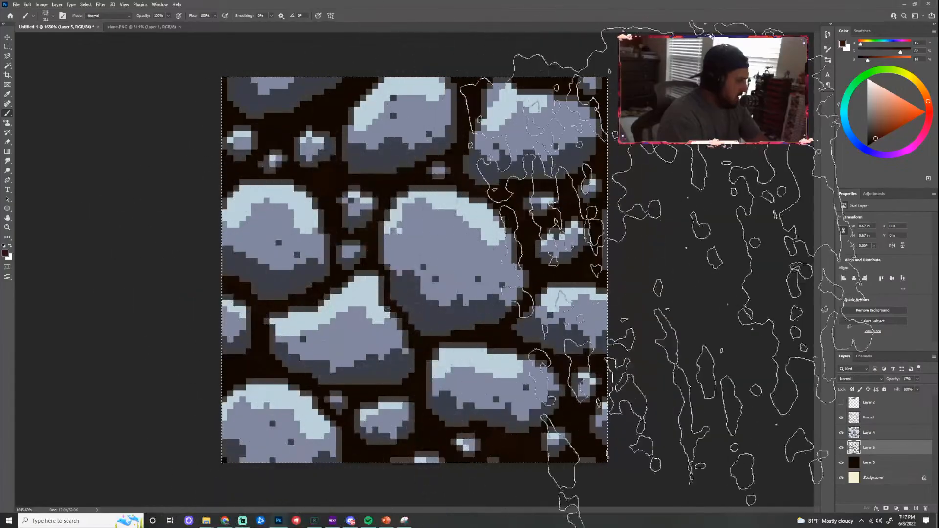
scroll(592, 313, "down", 4)
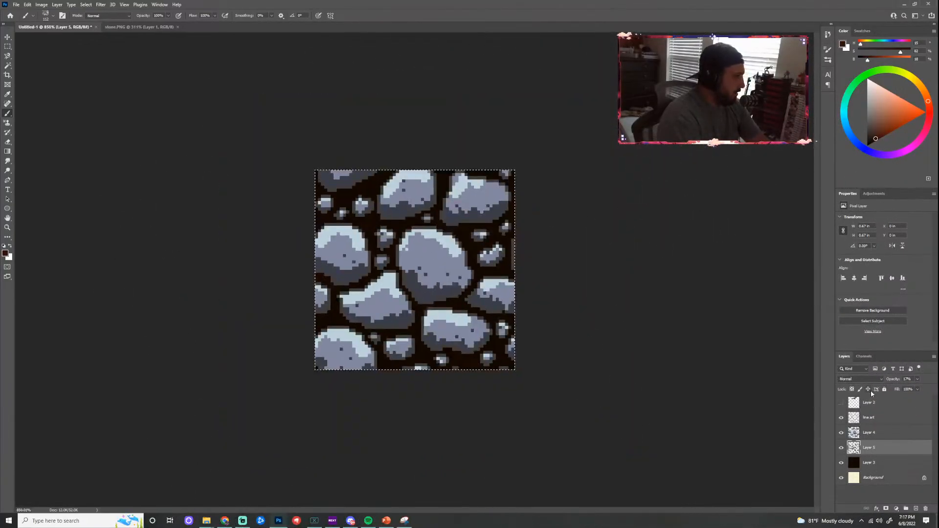
scroll(714, 308, "up", 3)
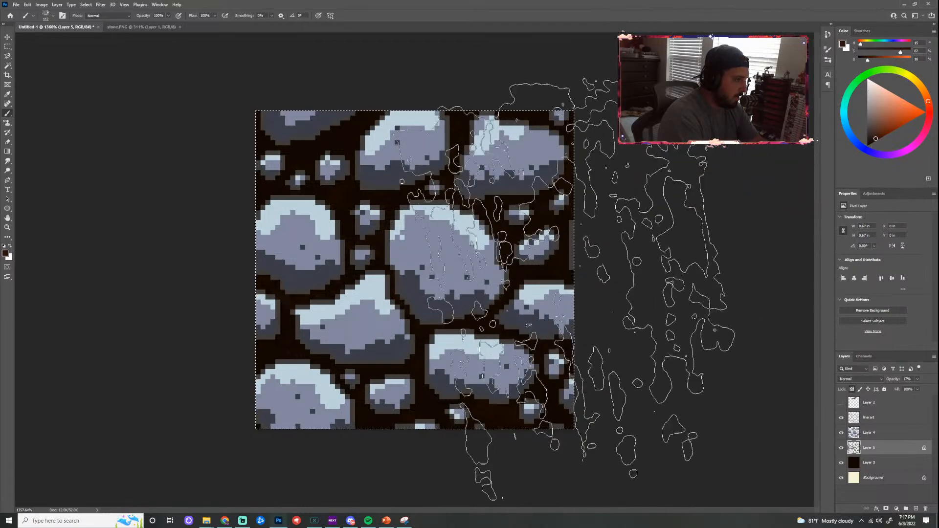
Sample a colour from the edge of the central stone, pick a dark neutral grey, and switch to the Hard Round brush
key("i")
left_click(507, 276)
key("b")
left_click_drag(867, 129, 867, 136)
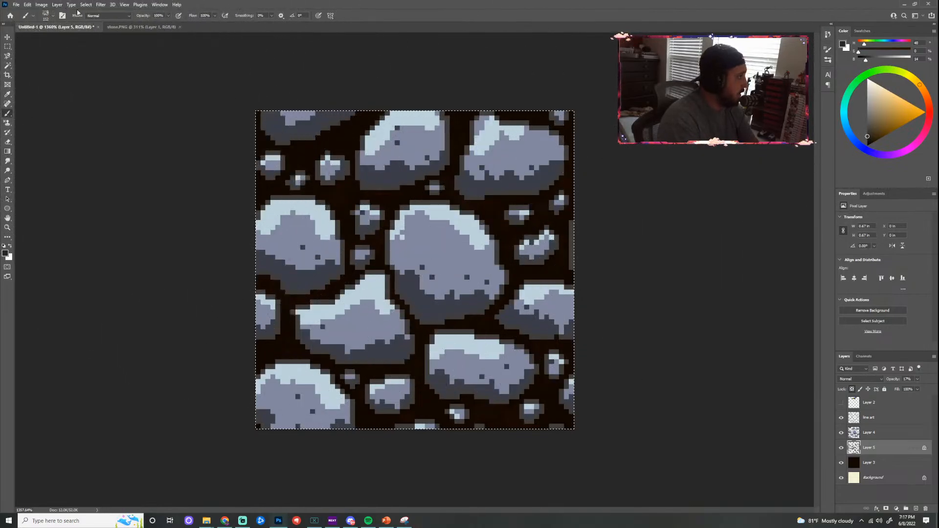
left_click(53, 18)
left_click_drag(85, 118, 88, 96)
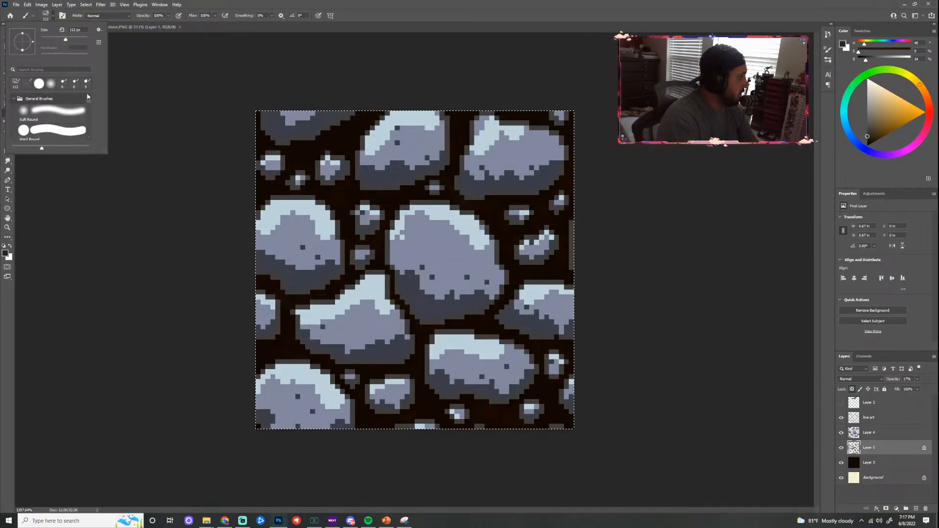
left_click(64, 131)
Enlarge the brush beyond the whole tile, try the grey on Layer 5, and undo the last change
left_click(359, 209)
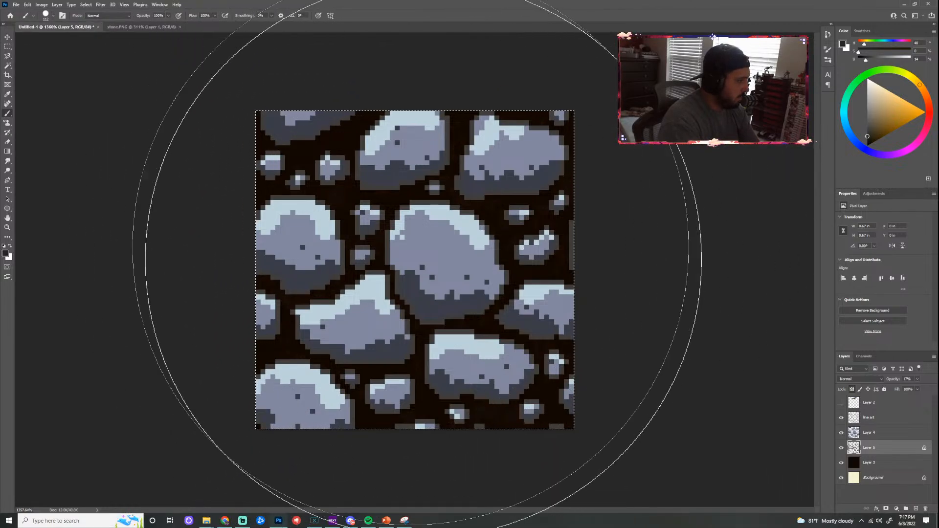
key("]")
key("]")
key("]")
key("]")
key("]")
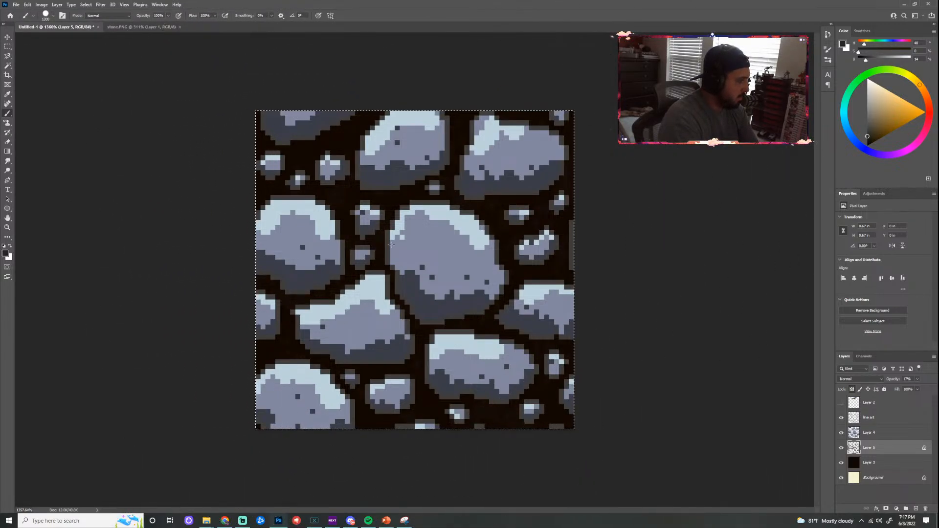
key("]")
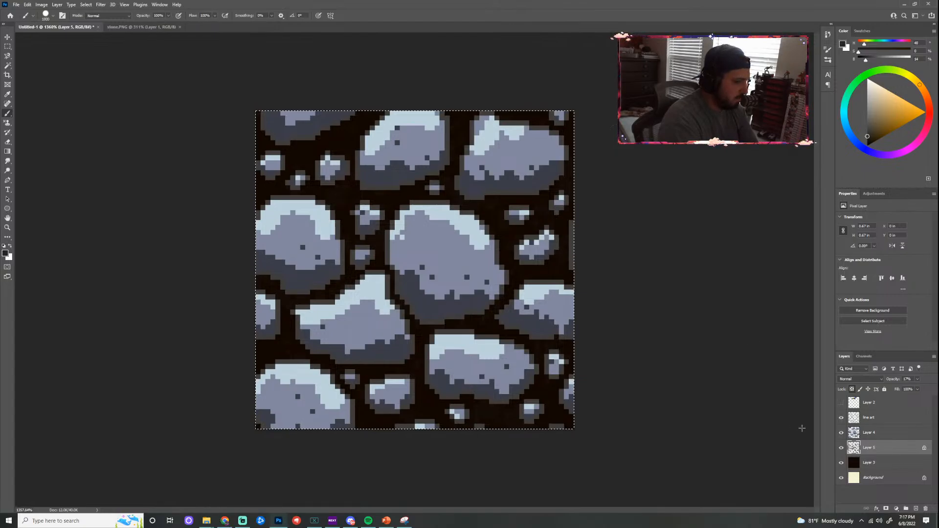
left_click(841, 448)
key("ctrl+z")
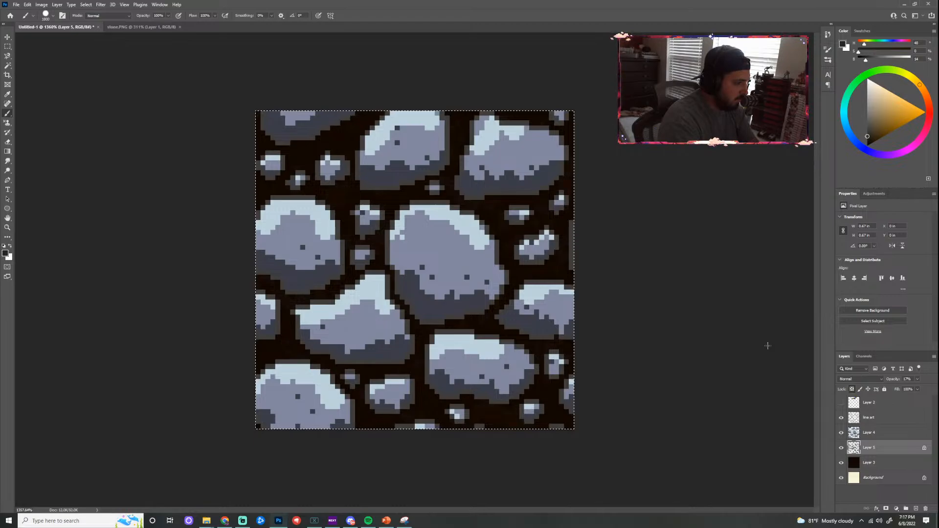
Select the line art layer, try a near-black blue over the stone outlines, and undo it
left_click(873, 418)
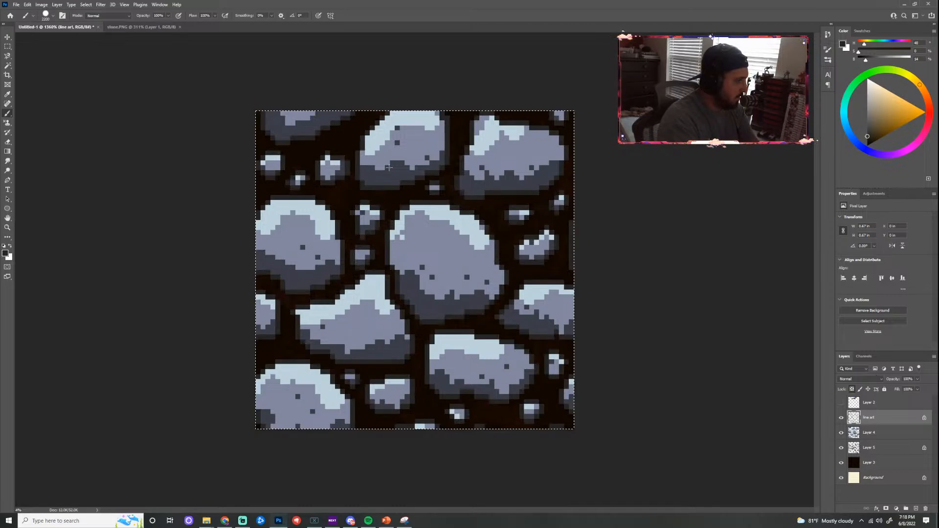
scroll(557, 324, "down", 3)
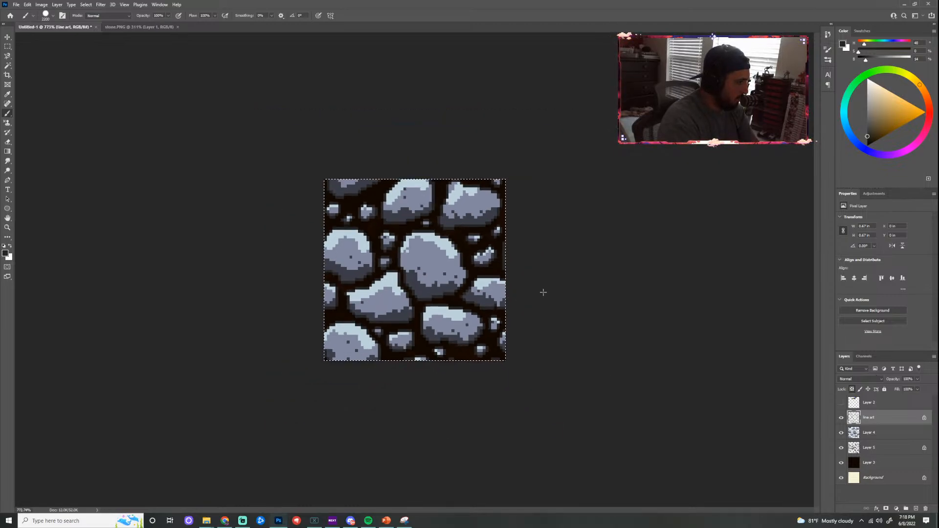
left_click_drag(918, 133, 849, 147)
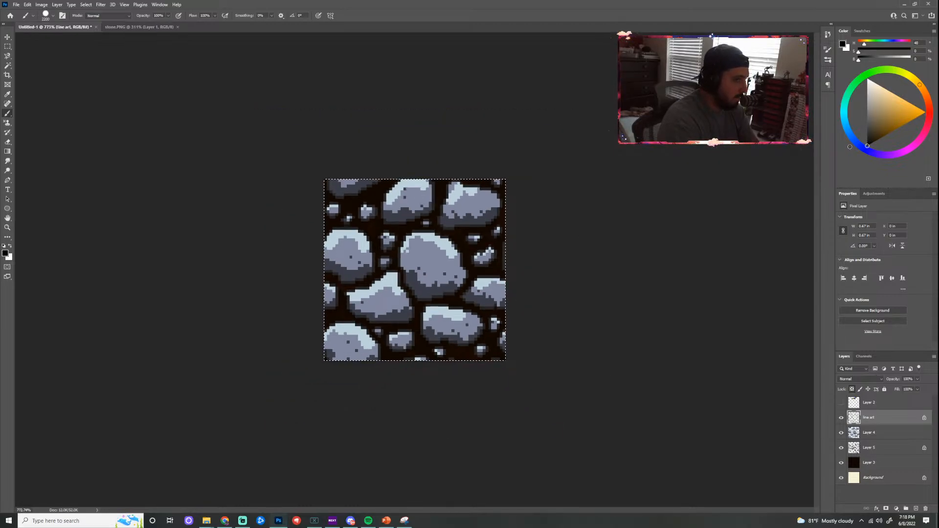
left_click_drag(871, 143, 873, 140)
mouse_move(918, 84)
left_mouse_down()
mouse_move(861, 79)
mouse_move(851, 134)
left_mouse_up()
left_click(491, 246)
key("ctrl+z")
Choose a slightly lighter, desaturated dark blue and recolour the stone outlines on the line art layer with it
left_click(872, 141)
left_click_drag(873, 140, 871, 136)
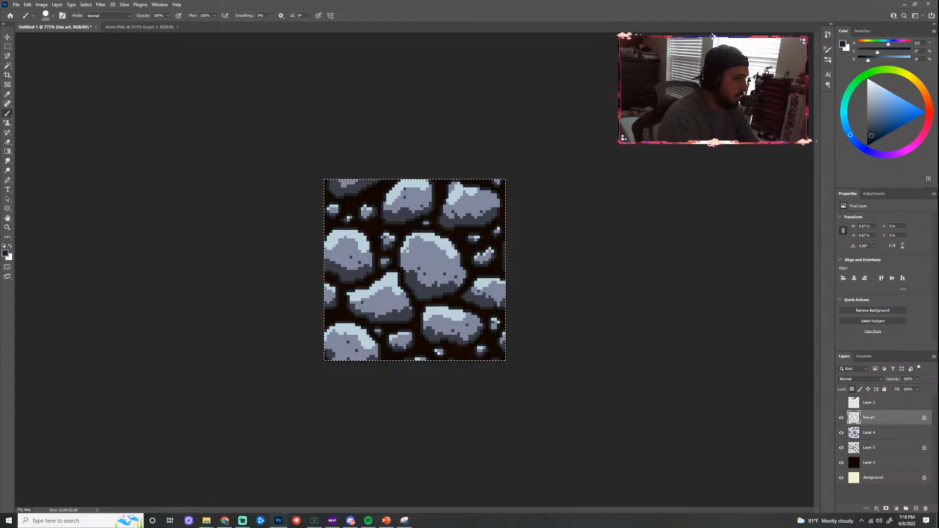
scroll(639, 233, "up", 3)
scroll(639, 233, "up", 2)
scroll(677, 251, "down", 2)
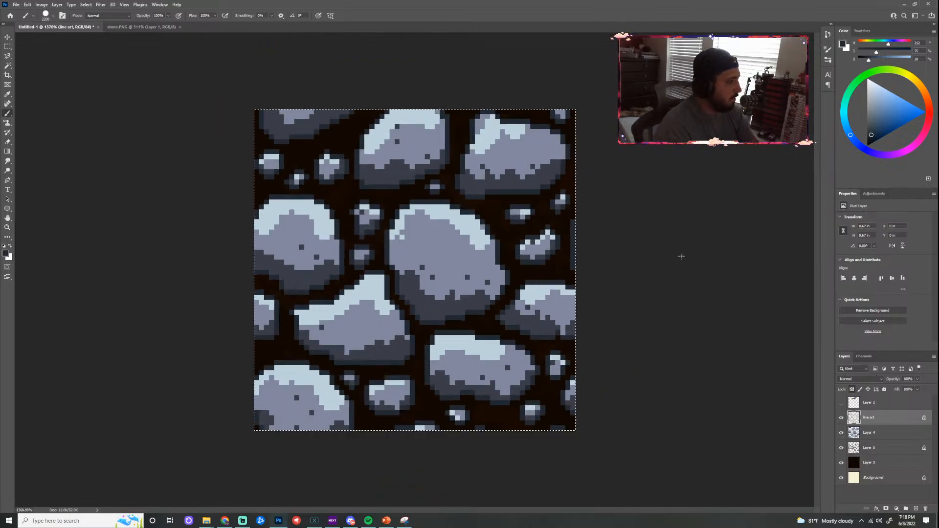
scroll(667, 231, "down", 1)
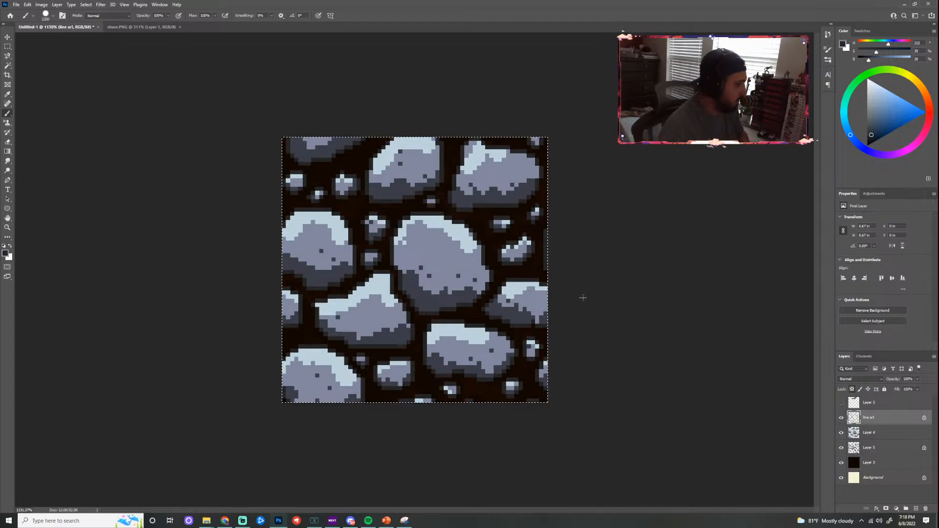
scroll(694, 293, "down", 3)
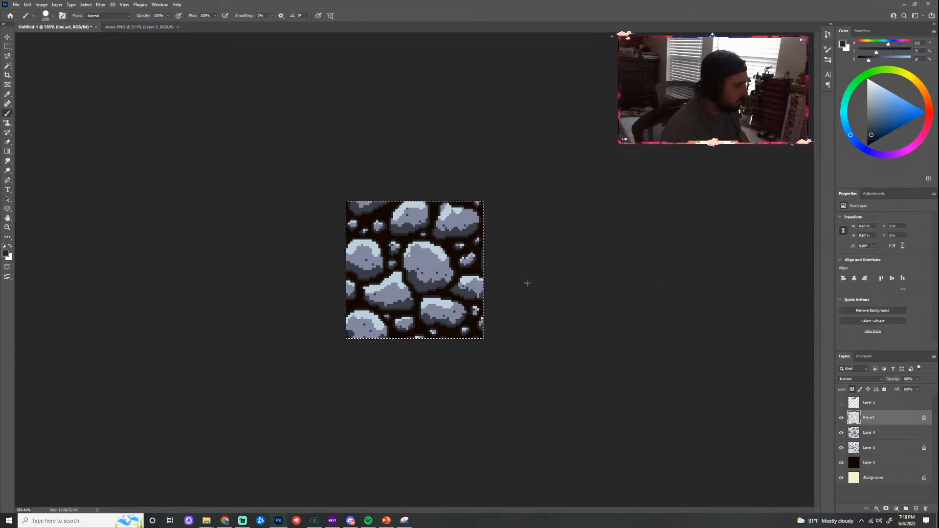
Show the colour swatches on Layer 2 and sample the very dark olive swatch as the drawing colour
scroll(518, 278, "up", 2)
scroll(499, 276, "up", 1)
left_click(841, 403)
scroll(426, 103, "up", 1)
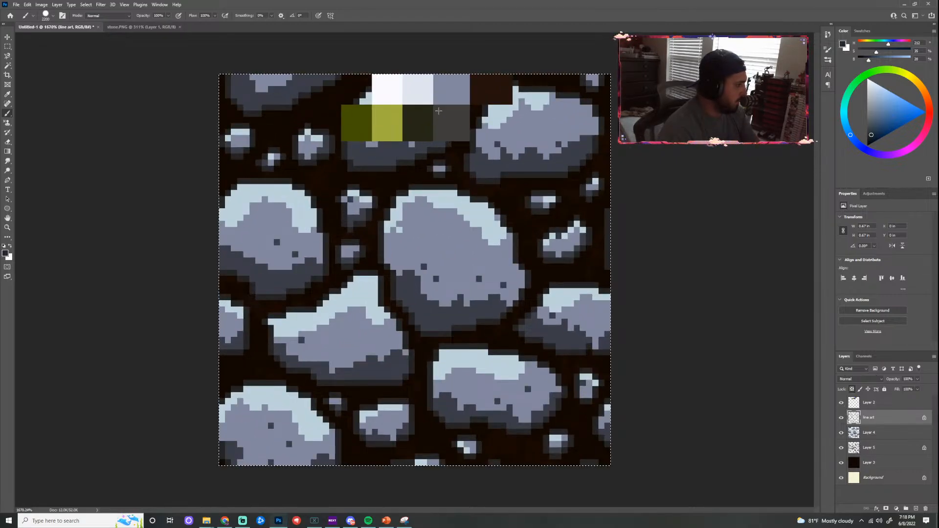
left_click(357, 125, "alt")
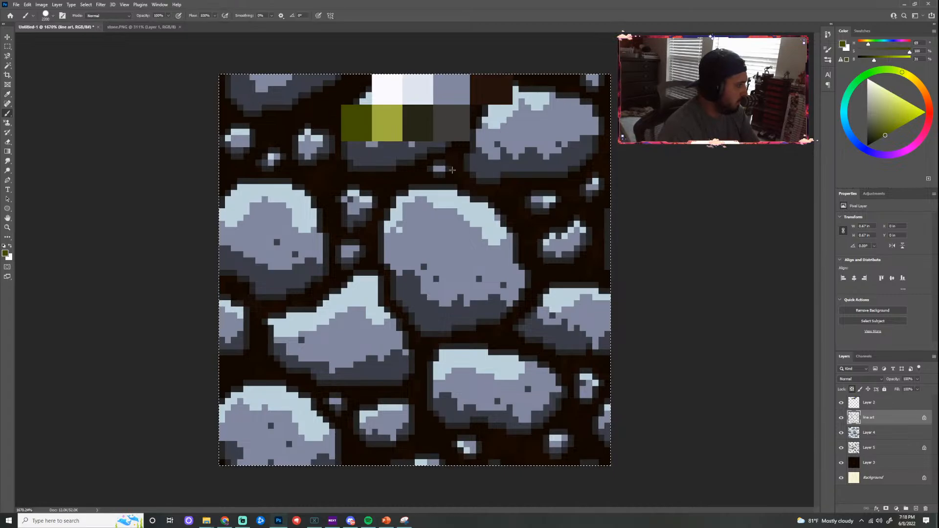
left_click(418, 123, "alt")
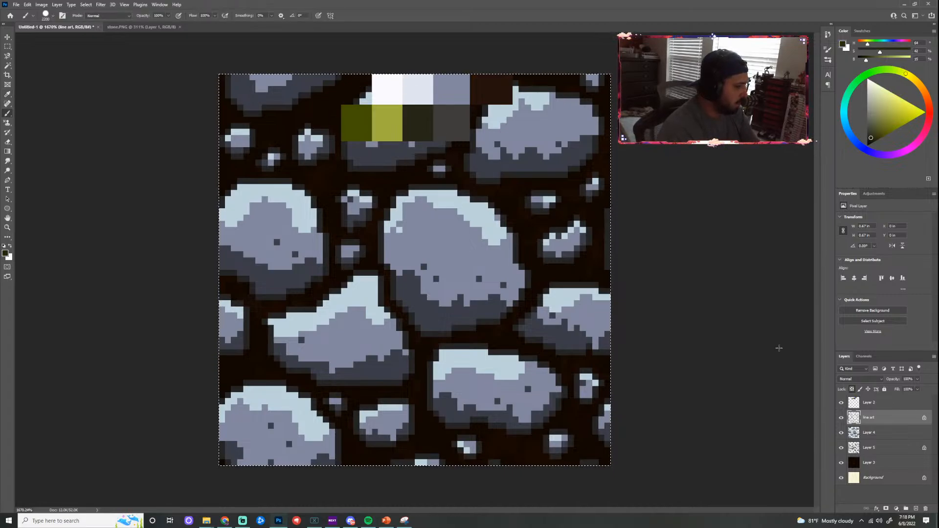
Add a new layer above the line art, try and undo a full fill, and switch to the Pencil Tool
left_click(914, 508)
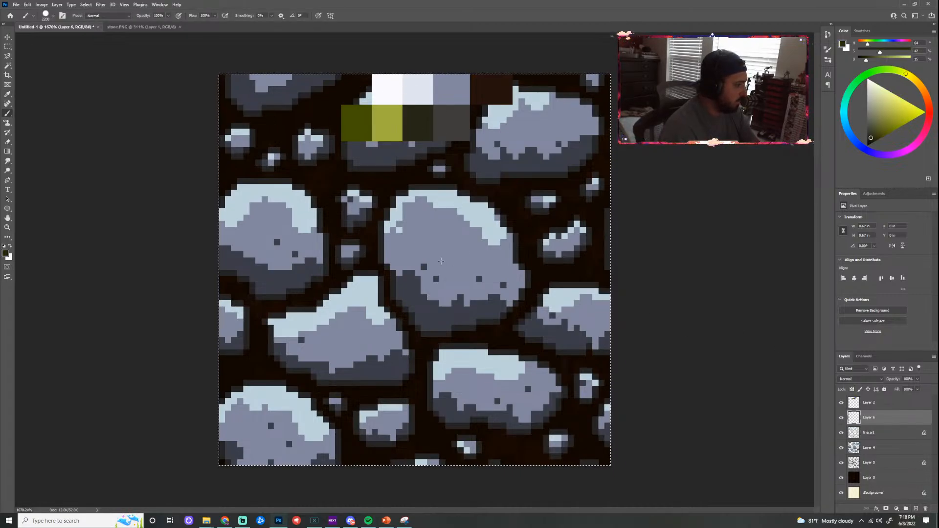
key("alt+BackSpace")
key("ctrl+z")
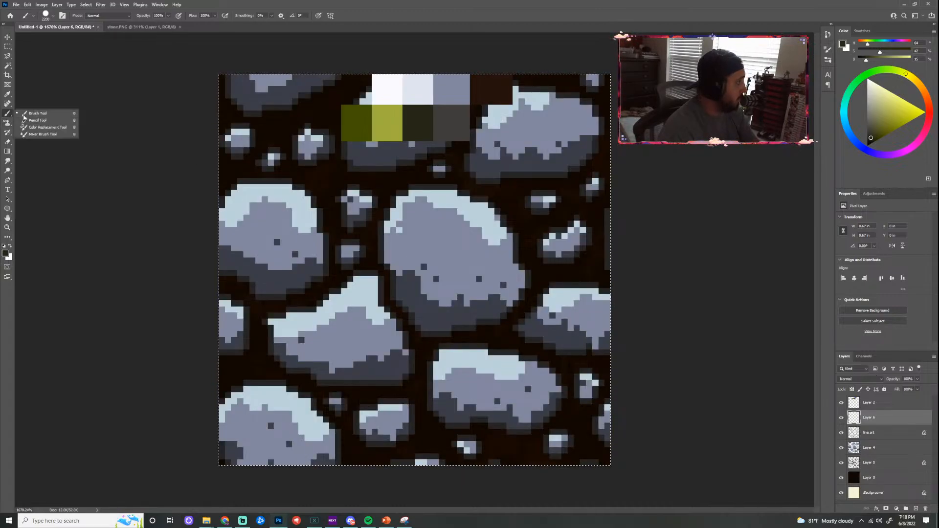
key("shift+b")
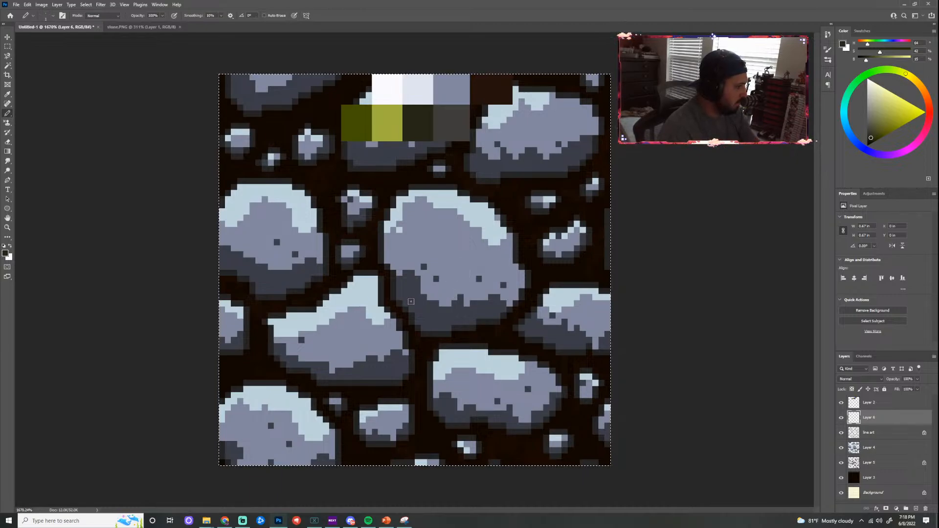
Draw scattered dark olive moss pixels along the shaded lower edge and the highlighted upper edge of the large central stone
mouse_move(411, 304)
left_mouse_down()
mouse_move(418, 321)
mouse_move(435, 326)
mouse_move(426, 327)
mouse_move(465, 318)
left_mouse_up()
left_click(467, 316)
left_click(466, 304)
left_click_drag(393, 236, 423, 192)
left_click(405, 212)
left_click(436, 205)
left_click(448, 204)
left_click(454, 211)
left_click(460, 223)
left_click(491, 235)
left_click(472, 211)
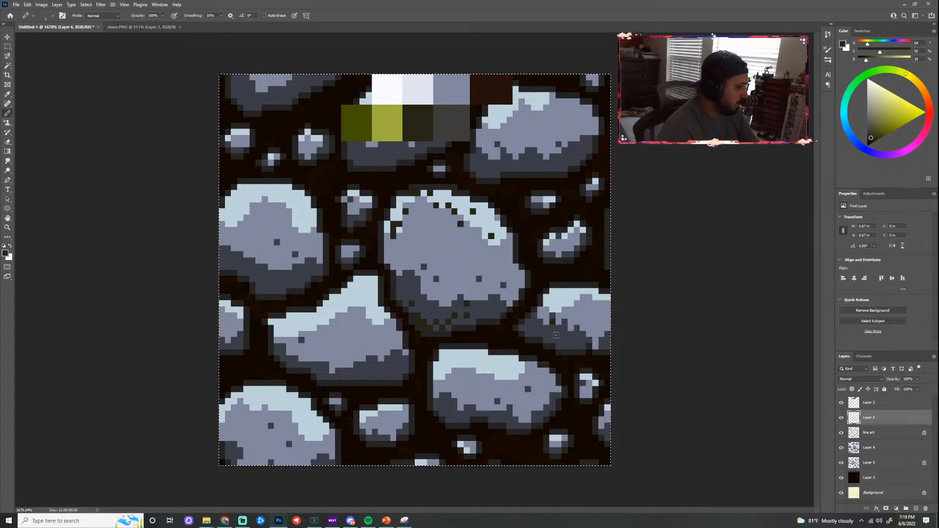
Draw scattered dark olive moss pixels along the shaded lower edges of the other large stones around the central one
mouse_move(436, 371)
left_mouse_down()
mouse_move(442, 364)
mouse_move(447, 414)
mouse_move(474, 413)
left_mouse_up()
mouse_move(311, 368)
left_mouse_down()
mouse_move(345, 373)
mouse_move(355, 361)
mouse_move(371, 375)
left_mouse_up()
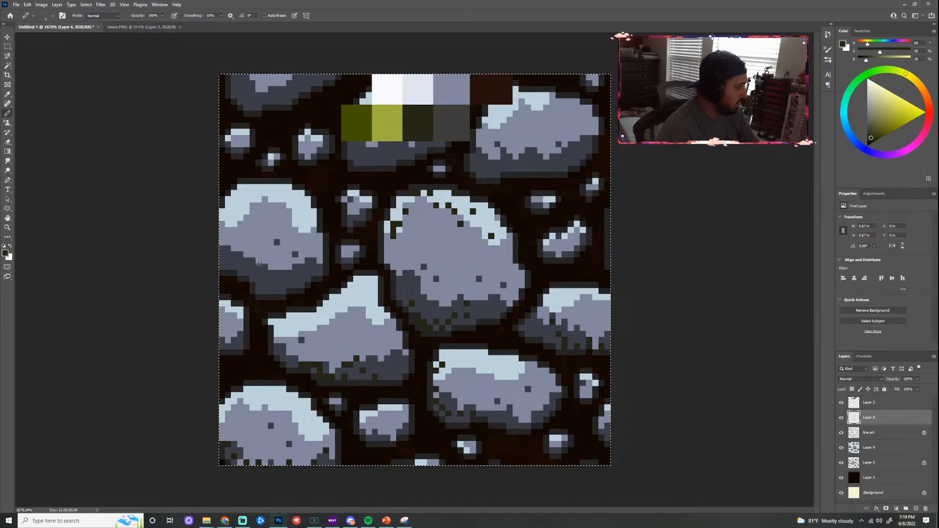
mouse_move(256, 278)
left_mouse_down()
mouse_move(281, 285)
mouse_move(315, 267)
mouse_move(315, 257)
left_mouse_up()
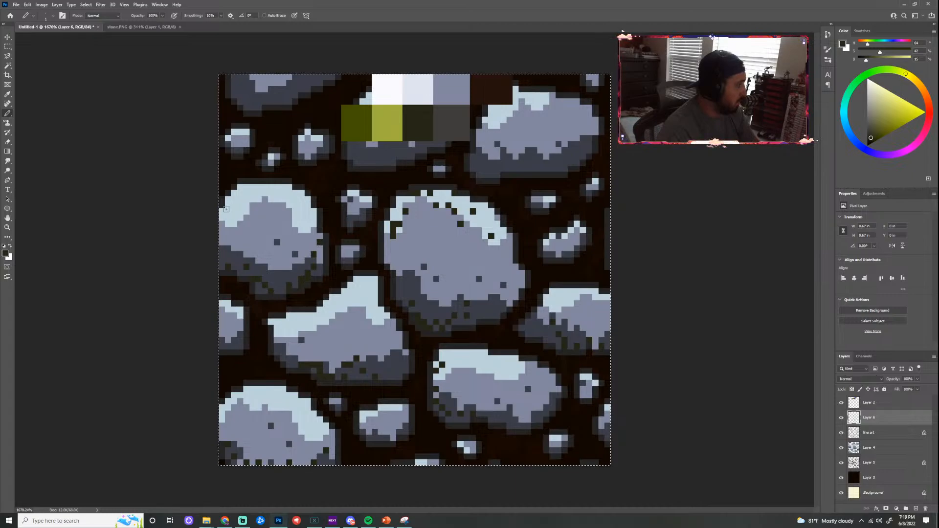
mouse_move(483, 161)
left_mouse_down()
mouse_move(509, 148)
mouse_move(497, 163)
mouse_move(537, 163)
mouse_move(551, 145)
mouse_move(536, 171)
mouse_move(567, 143)
mouse_move(561, 167)
mouse_move(583, 149)
left_mouse_up()
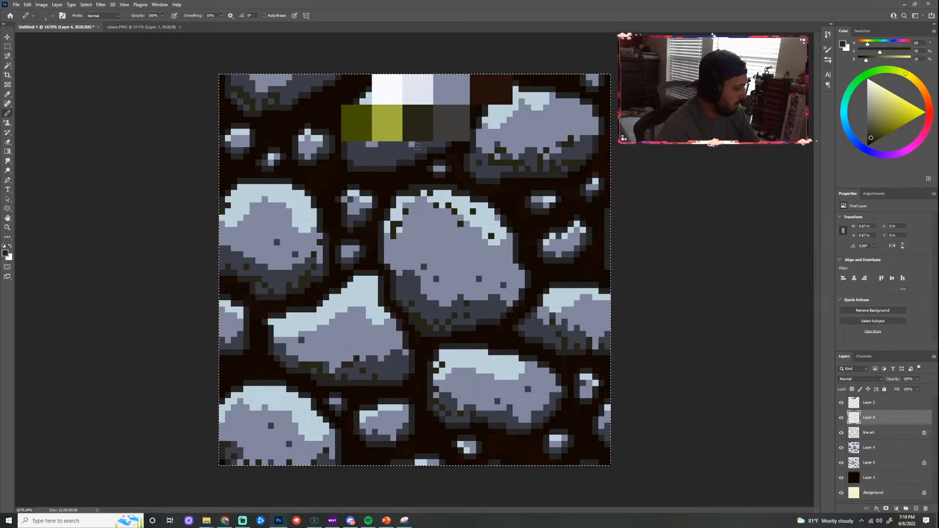
Sample the medium olive green swatch and layer its pixels over the dark moss on the central stone and the angular stone beside it
left_click(420, 136, "alt")
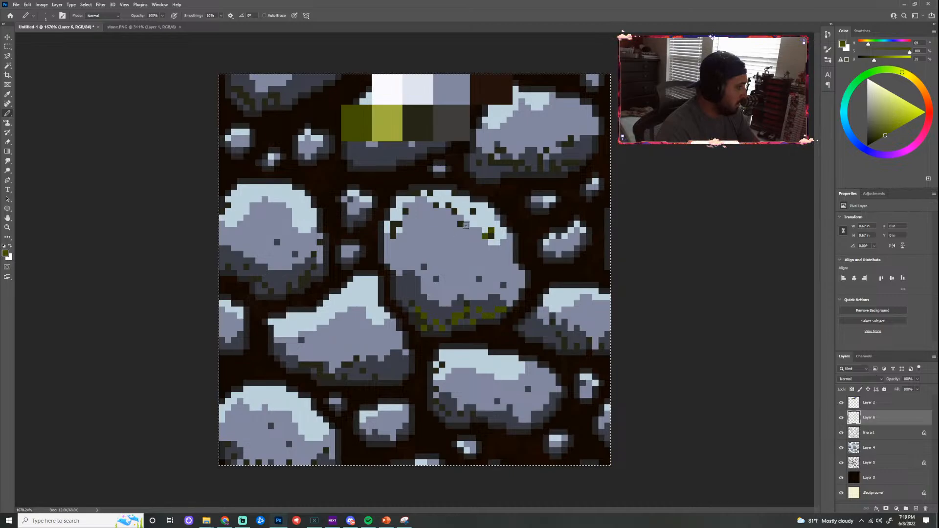
mouse_move(455, 206)
left_mouse_down()
mouse_move(429, 199)
mouse_move(393, 218)
left_mouse_up()
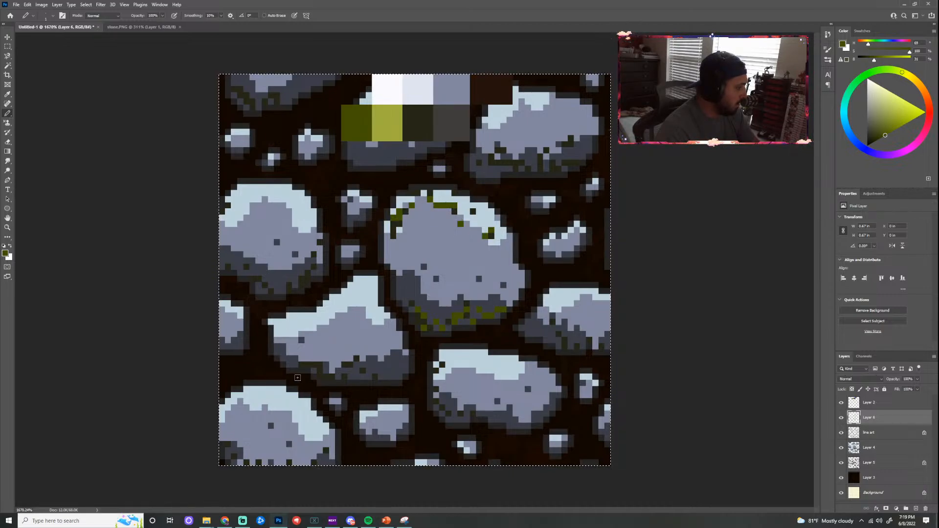
left_click(299, 363)
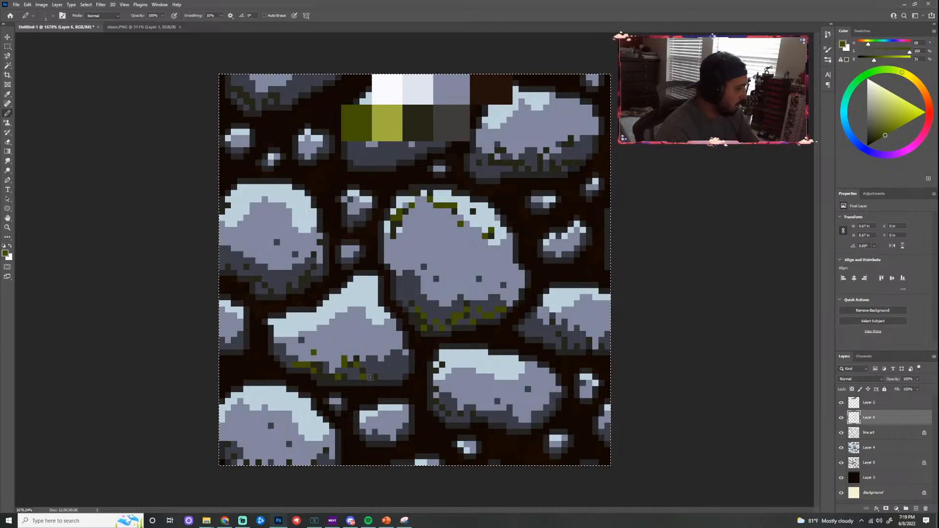
Add medium olive pixels to the moss along the lower edges of the stones below, right and left of the central stone
left_click_drag(445, 413, 439, 389)
key("ctrl+z")
key("ctrl+z")
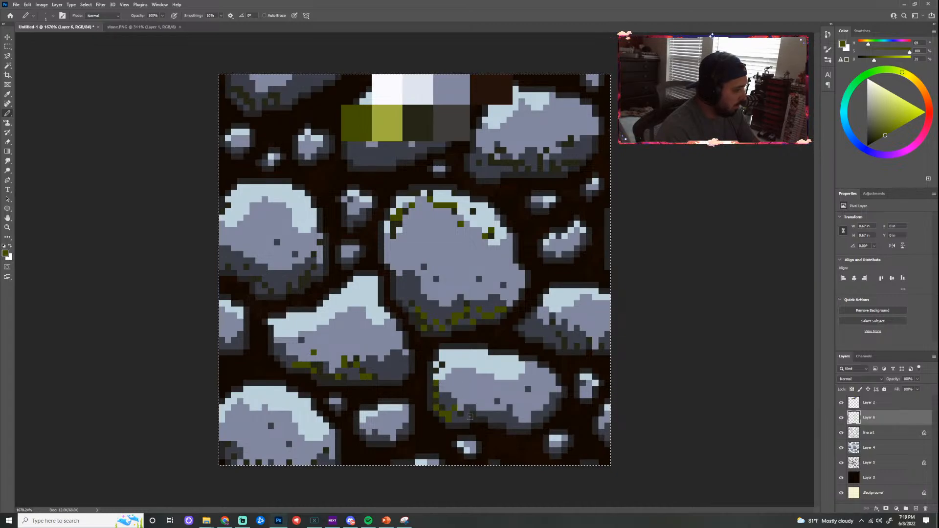
left_click(546, 401)
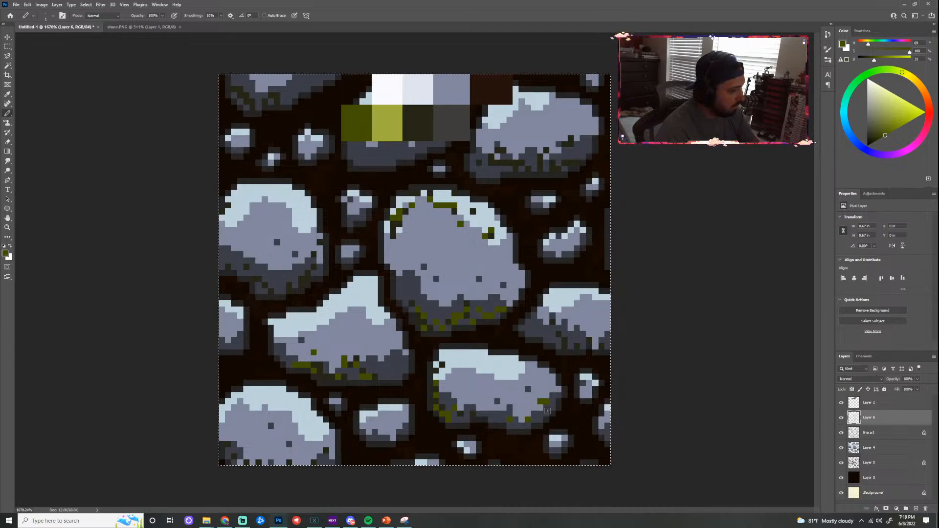
left_click(564, 346)
left_click(568, 335)
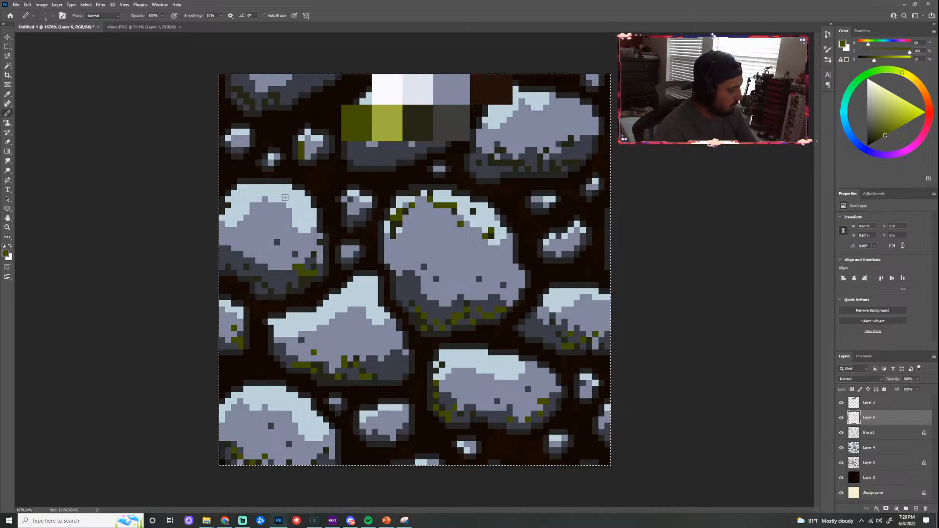
Sample the light yellow-green swatch and dot highlight pixels onto the moss patches of the stones
left_click(391, 118, "alt")
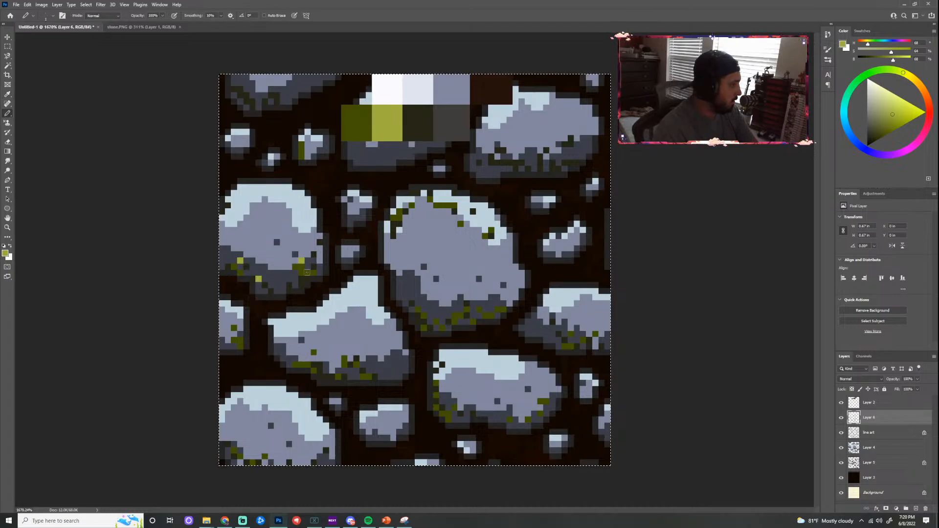
left_click(405, 211)
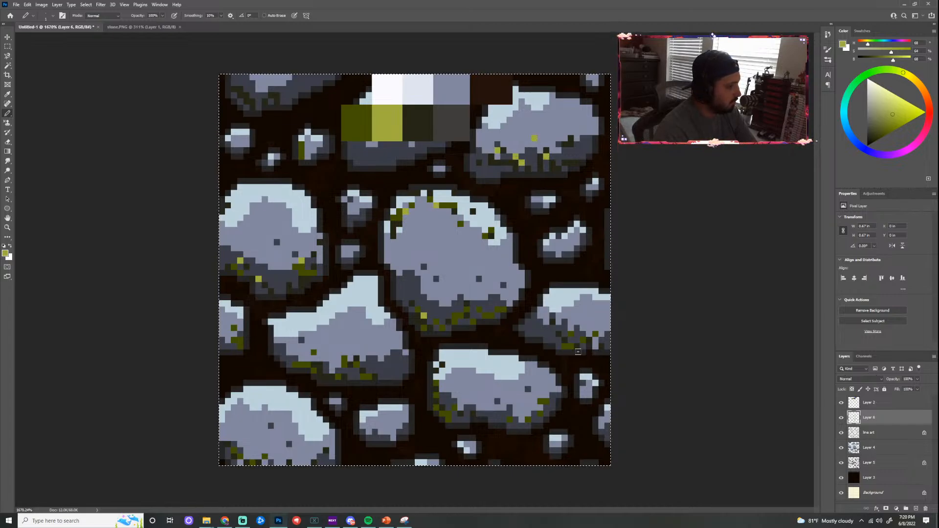
left_click(484, 395)
left_click(509, 419)
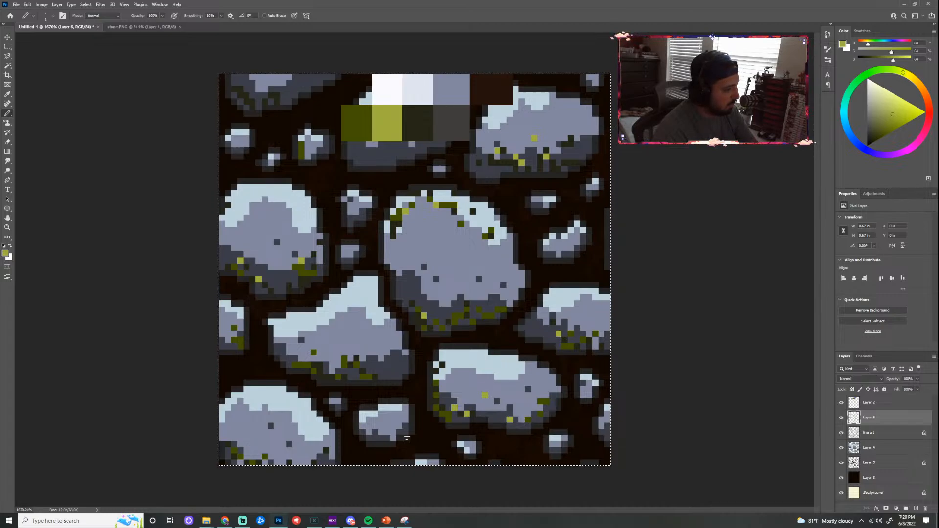
Hide the colour swatches on Layer 2 and compare the tile with and without the moss on Layer 6
key("ctrl+minus")
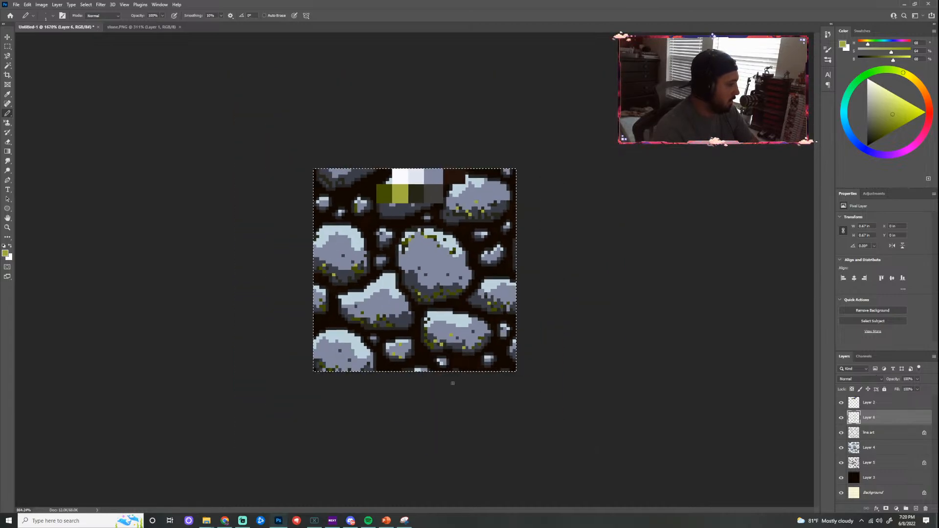
scroll(446, 380, "down", 5)
scroll(738, 377, "up", 3)
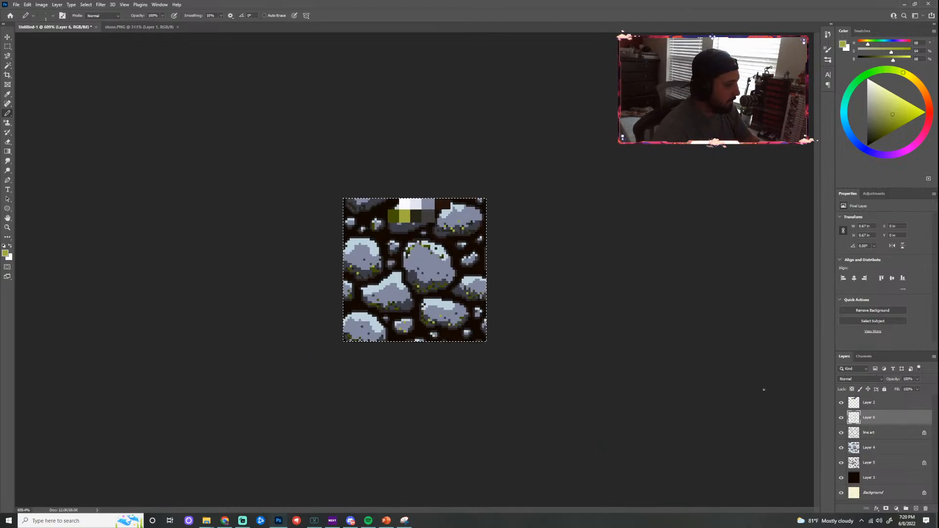
left_click(841, 403)
left_click(840, 418)
left_click(840, 418)
scroll(388, 171, "up", 4)
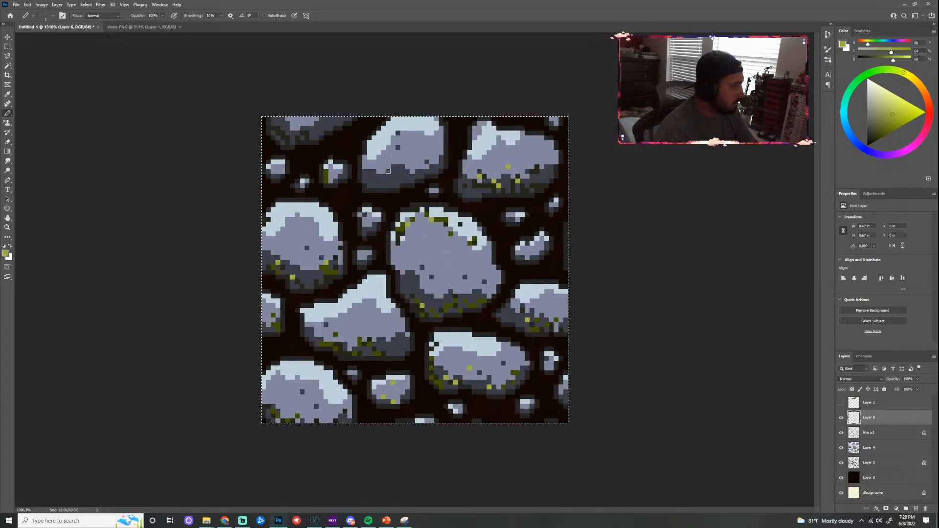
Build up moss on the bare stone at the tile's upper middle using the dark olive, medium olive and yellow-green sampled from existing moss
left_click(413, 298, "alt")
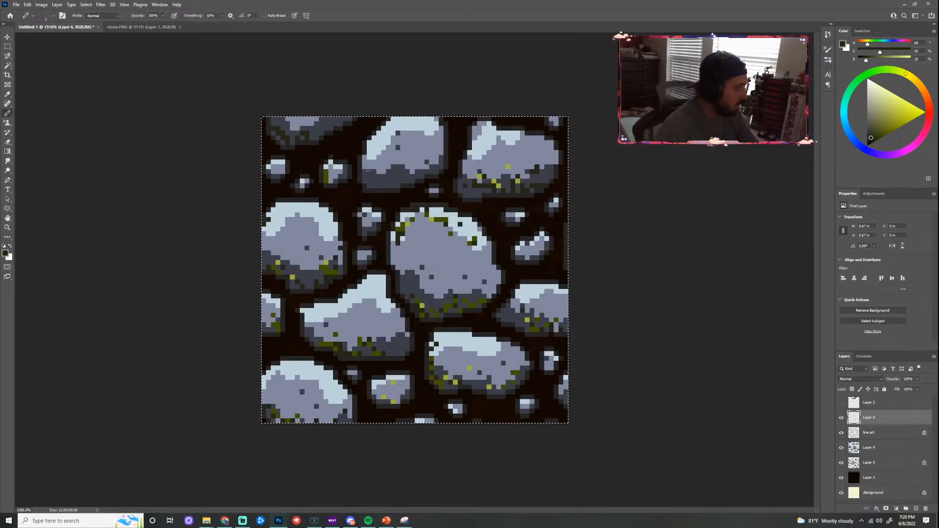
mouse_move(364, 162)
left_mouse_down()
mouse_move(382, 180)
mouse_move(370, 187)
mouse_move(363, 177)
mouse_move(397, 184)
left_mouse_up()
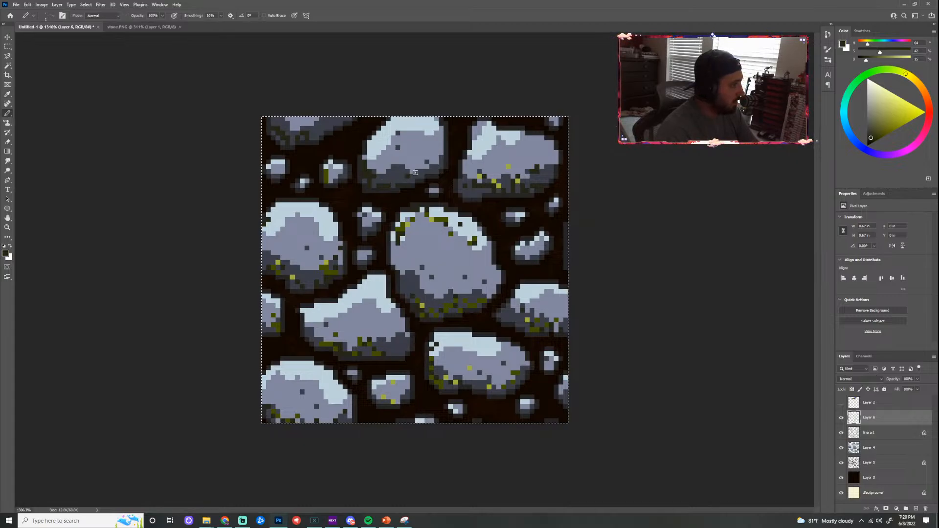
key("i")
left_click(439, 218, "alt")
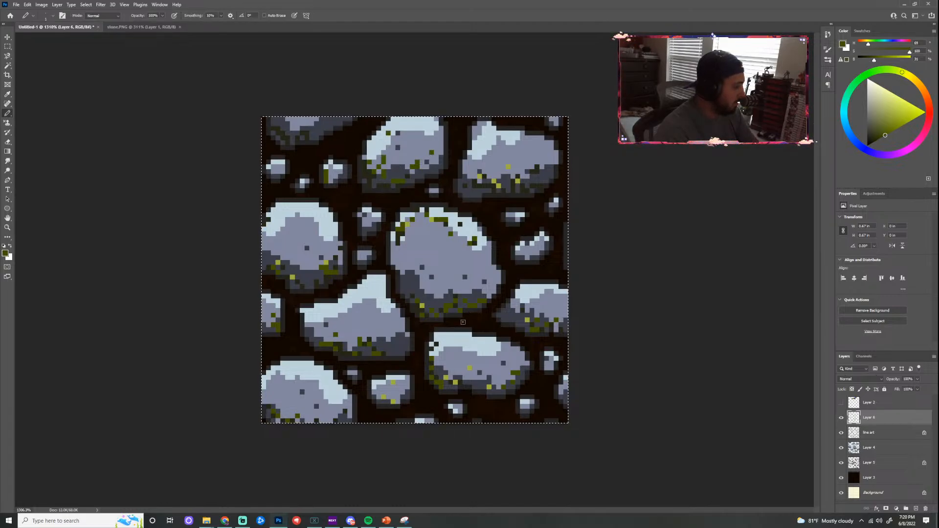
left_click(384, 140, "alt")
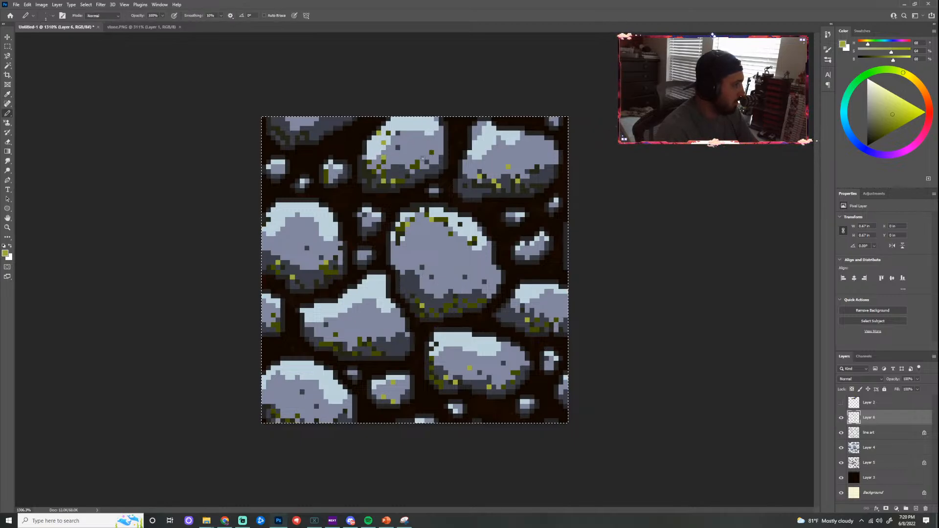
scroll(541, 347, "down", 8)
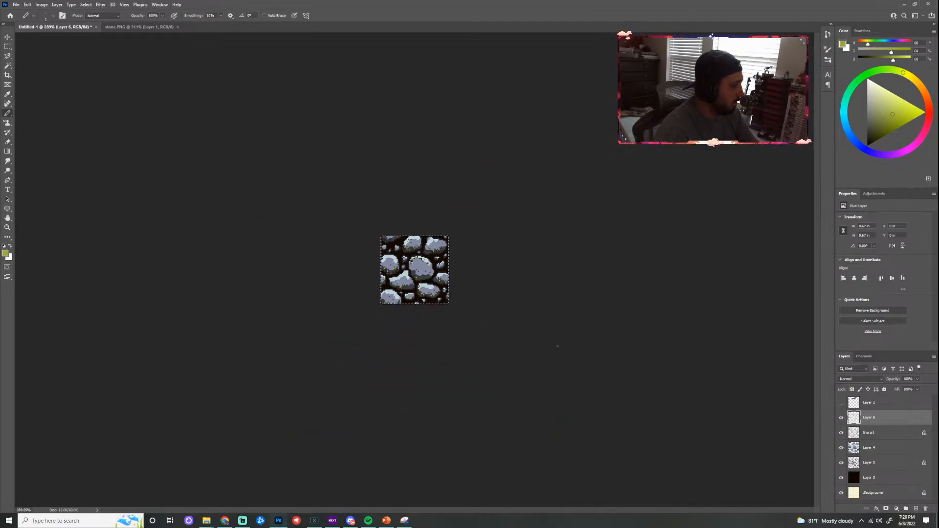
scroll(420, 309, "up", 8)
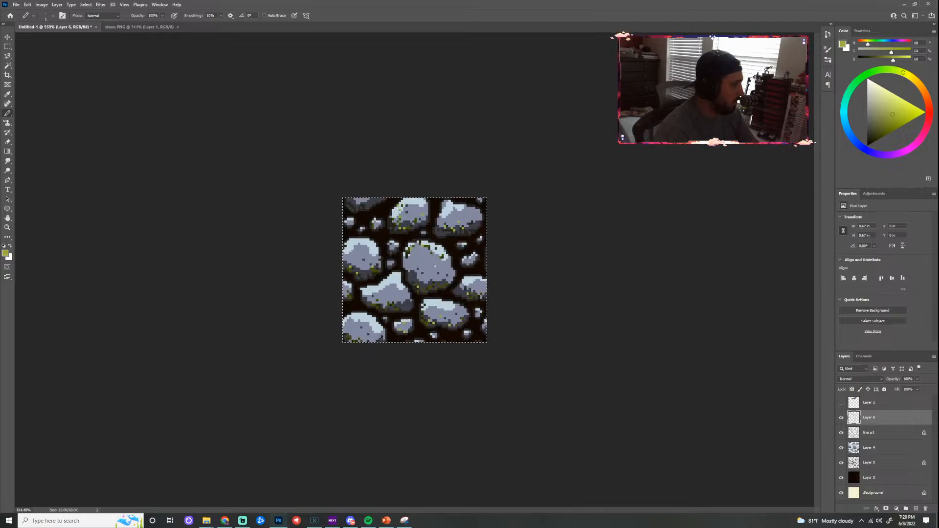
Sample the dark olive moss colour and hide Layer 4 and Layer 6, leaving only the line art over the ground
scroll(523, 241, "up", 2)
left_click(523, 291, "alt")
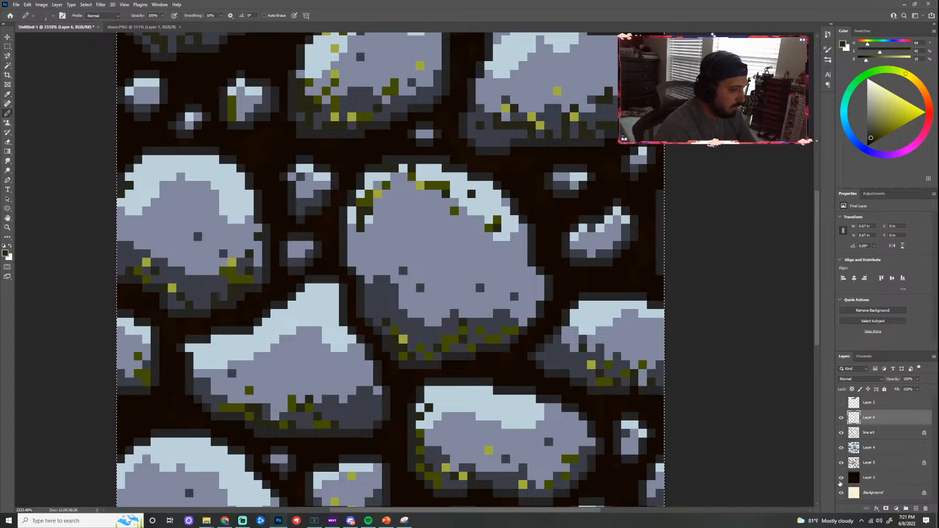
left_click(841, 448)
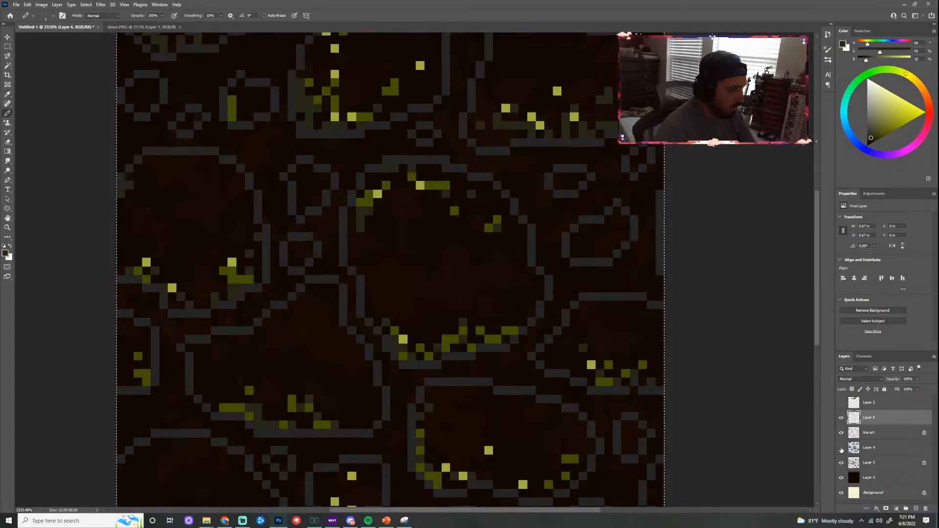
left_click(841, 418)
left_click(841, 432)
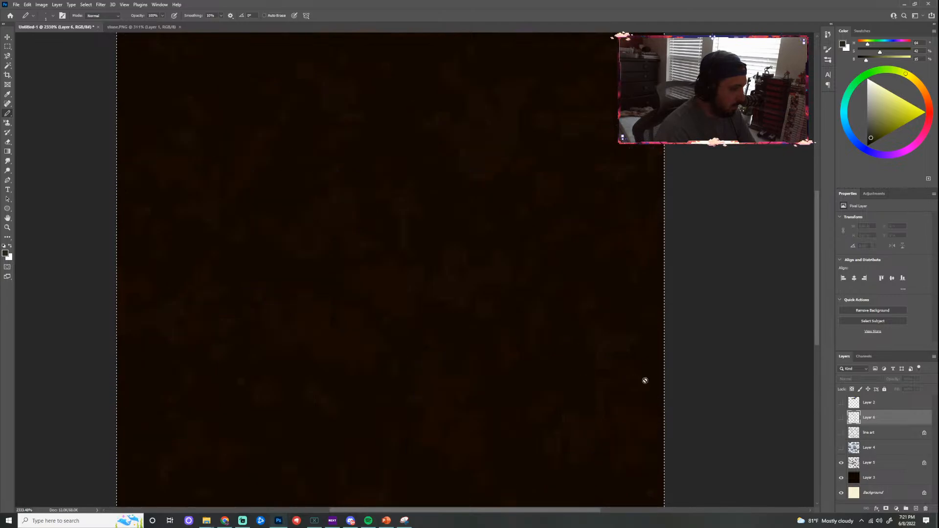
scroll(467, 328, "down", 3)
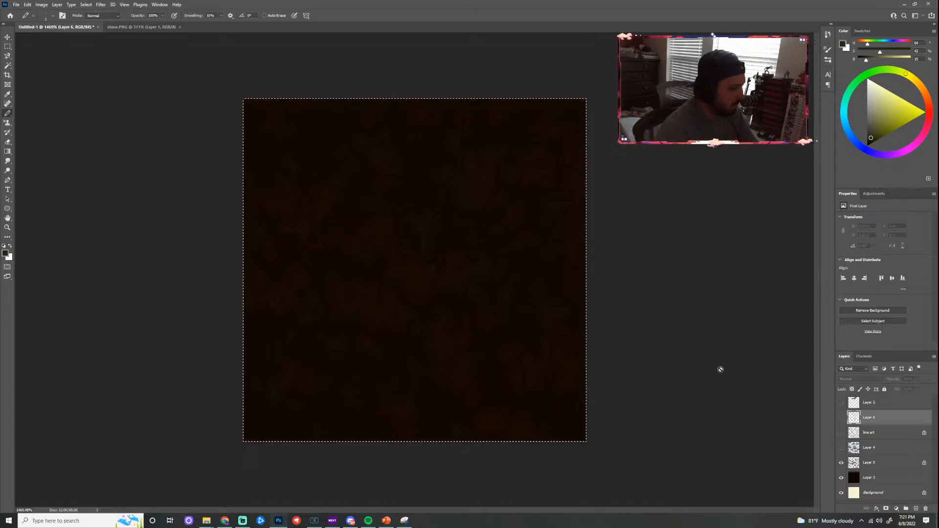
left_click(841, 432)
scroll(392, 321, "up", 3)
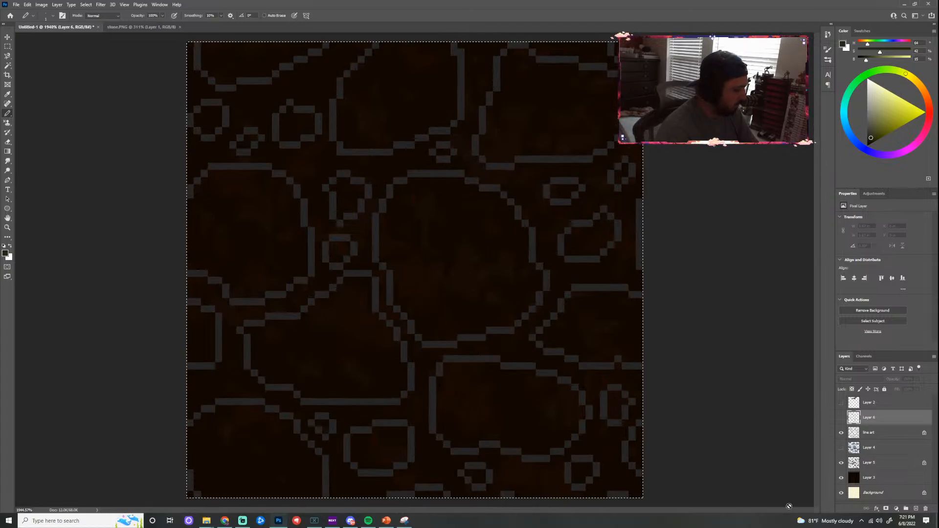
Draw scattered dark olive pixels on Layer 3 in the ground gaps between the stones across the lower and left parts of the tile
left_click(878, 478)
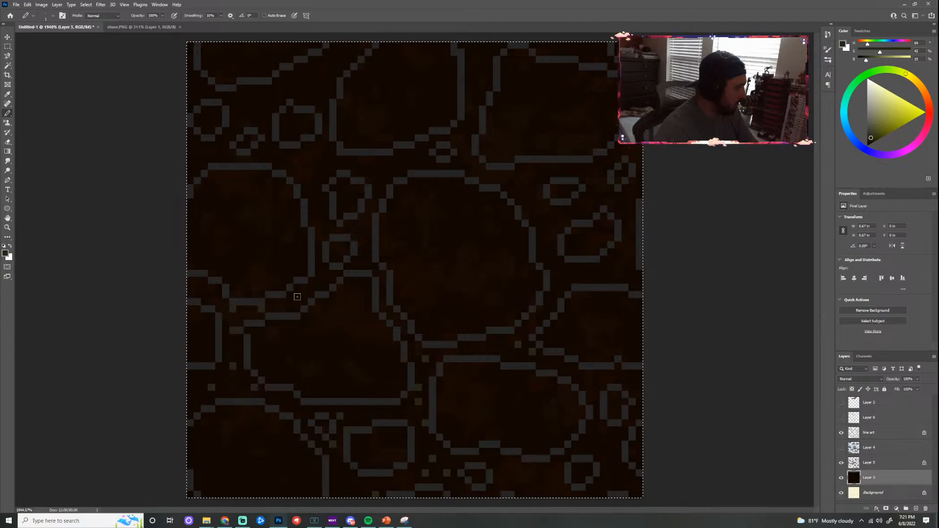
left_click(318, 225)
left_click(305, 190)
left_click(313, 159)
left_click(319, 172)
left_click(298, 161)
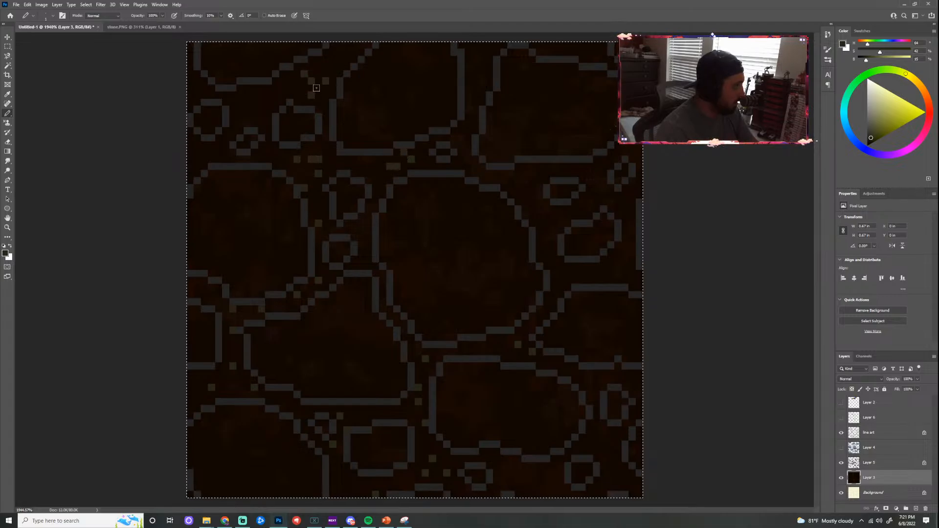
left_click(247, 110)
left_click(260, 123)
left_click(260, 104)
left_click(253, 115)
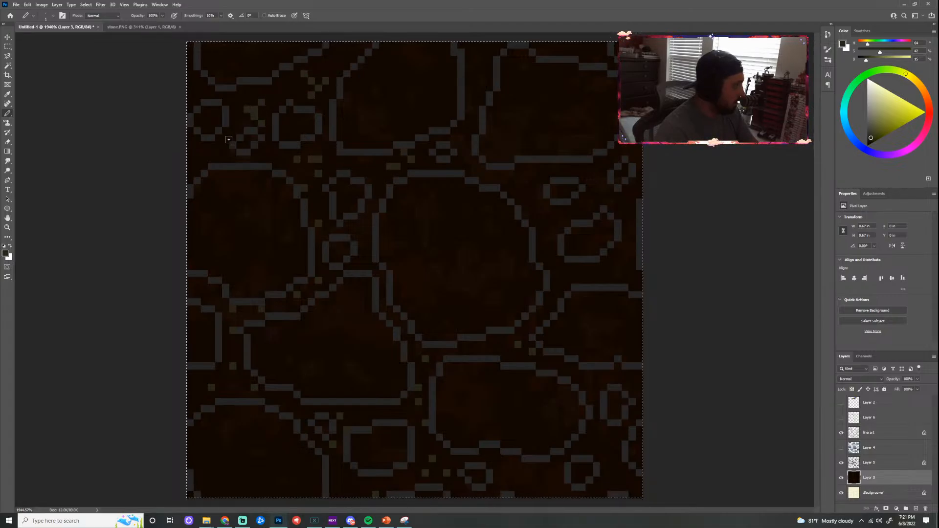
left_click(205, 154)
Add dark olive pixels to the ground around the small stones at the upper right of the central stone
left_click(517, 176)
left_click(526, 187)
left_click(517, 182)
left_click(525, 180)
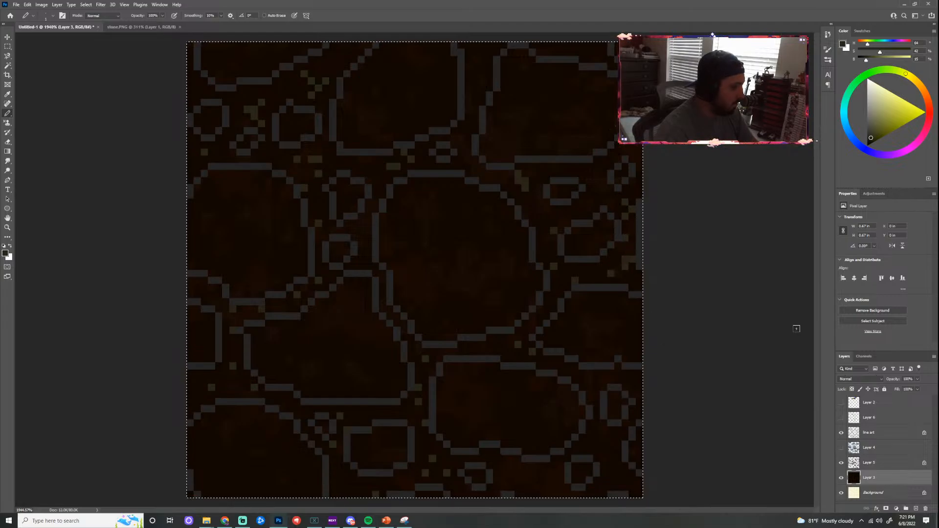
Show the swatches on Layer 2, sample the medium olive green, and dot a few ground pixels just right of the central stone
left_click(841, 402)
key("i")
left_click(361, 96)
key("b")
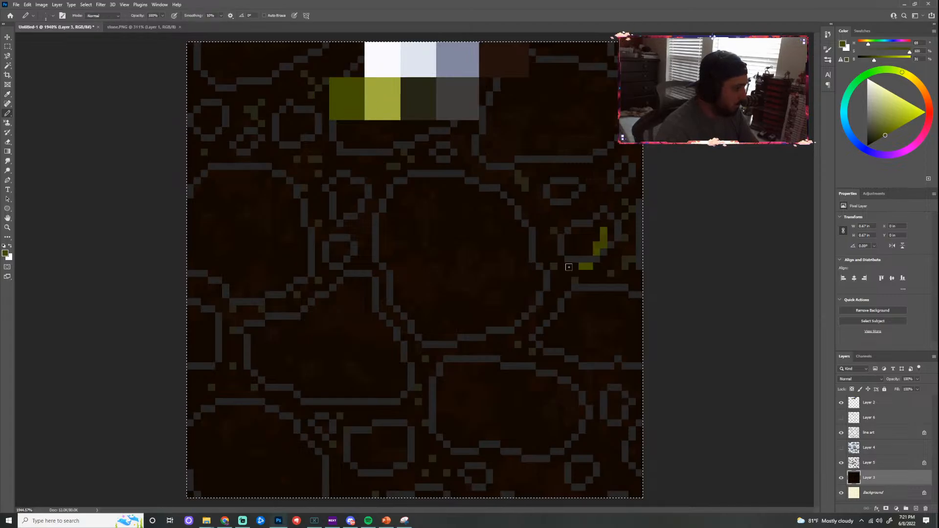
left_click(548, 258)
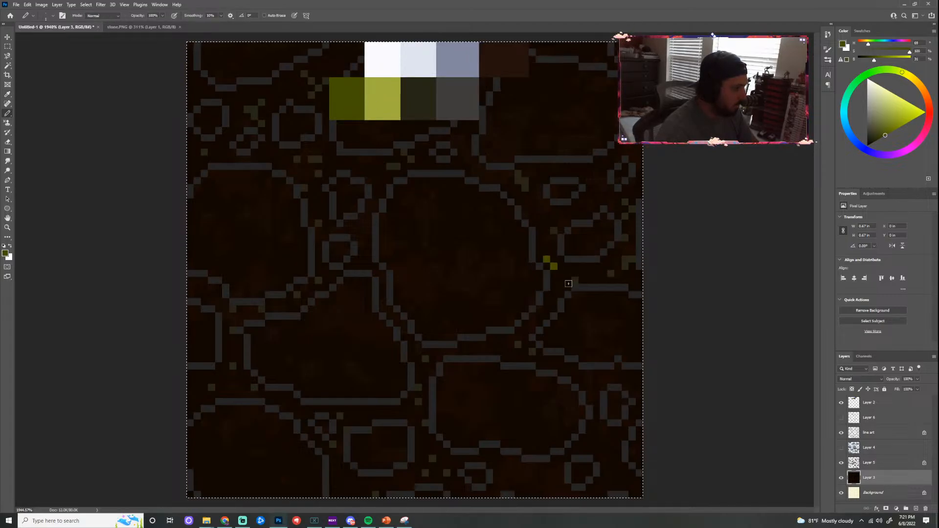
left_click(554, 258)
left_click(567, 272)
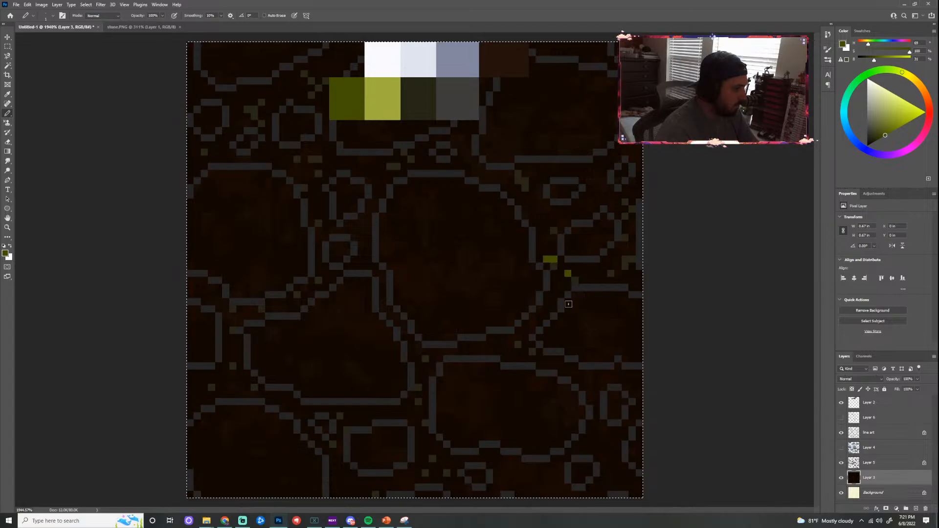
Dot medium olive pixels beside the dark olive ones in the ground gaps below the central stone and toward the tile's lower left
left_click(517, 351)
left_click(510, 344)
left_click(425, 365)
left_click(418, 394)
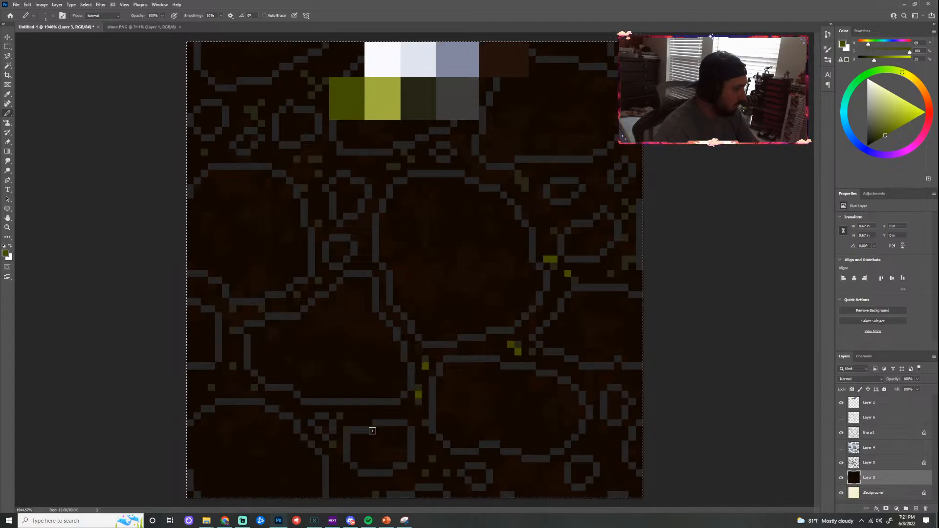
left_click(340, 429)
left_click(333, 437)
left_click(247, 387)
left_click(226, 366)
left_click(233, 352)
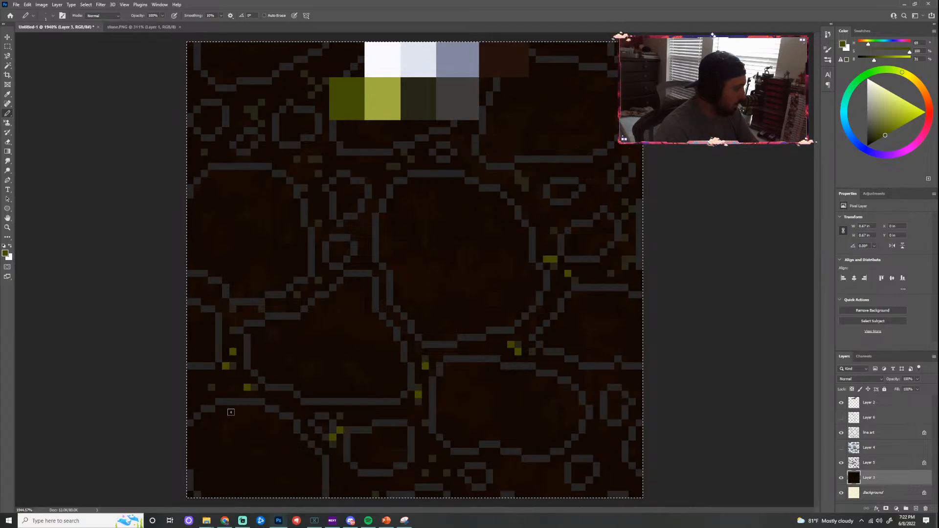
Dot medium olive pixels beside the dark olive ones in the ground gaps across the tile's upper-left area and beside the large left stone
left_click(290, 302)
left_click(304, 159)
left_click(319, 166)
left_click(311, 88)
left_click(311, 73)
left_click(254, 116)
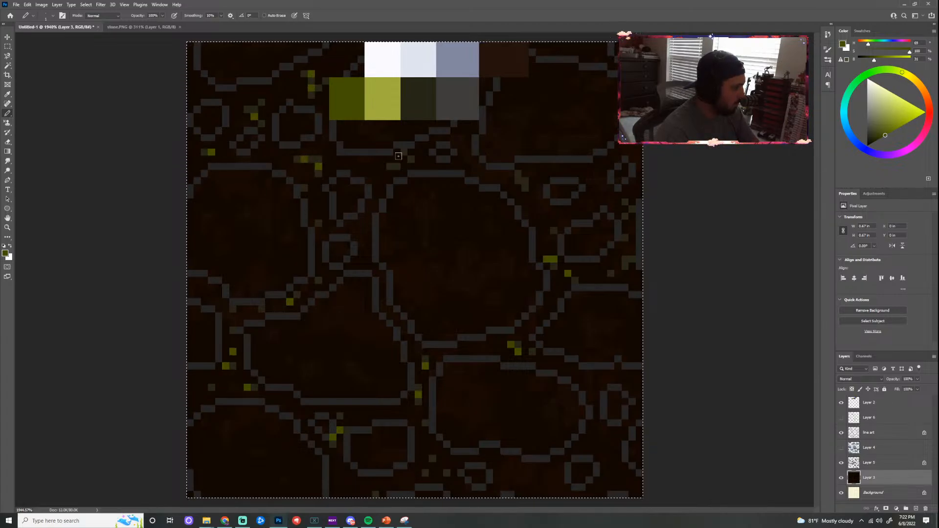
Sample the light olive green swatch and dot highlight pixels onto the moss clusters in the ground gaps across the tile
scroll(481, 275, "down", 4)
scroll(481, 274, "up", 1)
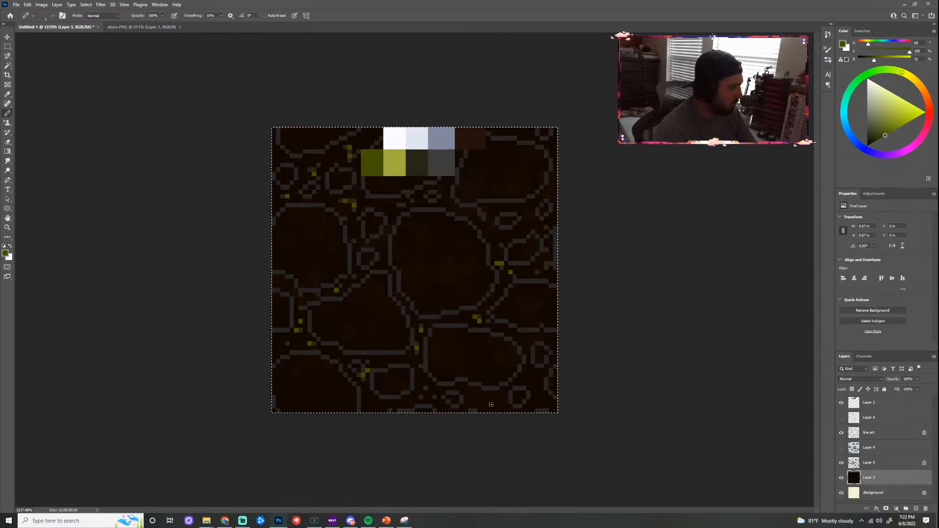
left_click(354, 201, "alt")
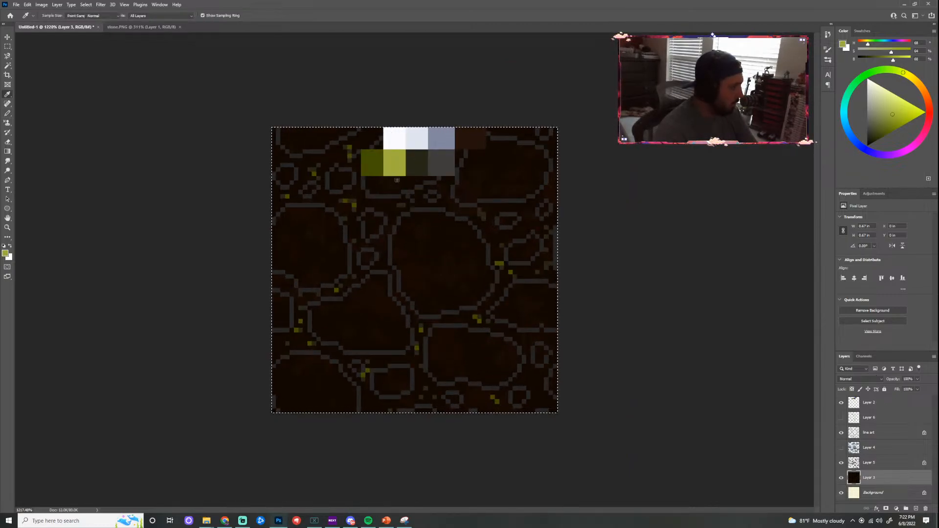
left_click(406, 205)
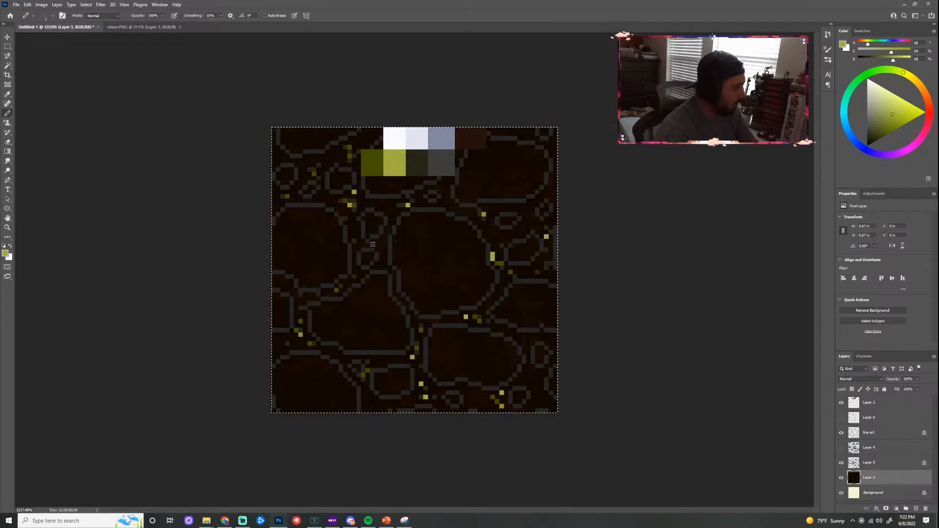
Hide the swatches on Layer 2 and show Layer 6 and Layer 4 to display the complete mossy stones
scroll(510, 321, "down", 5)
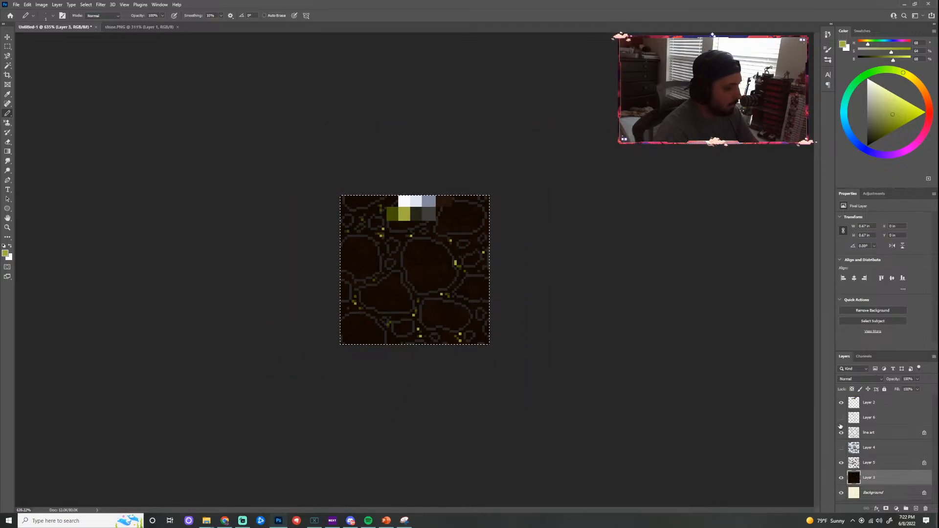
left_click(840, 402)
left_click(840, 417)
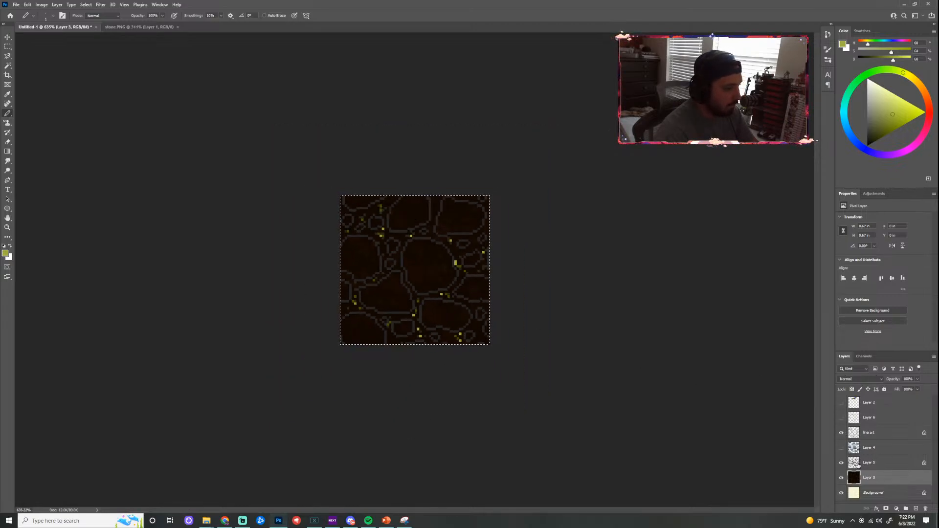
left_click(840, 448)
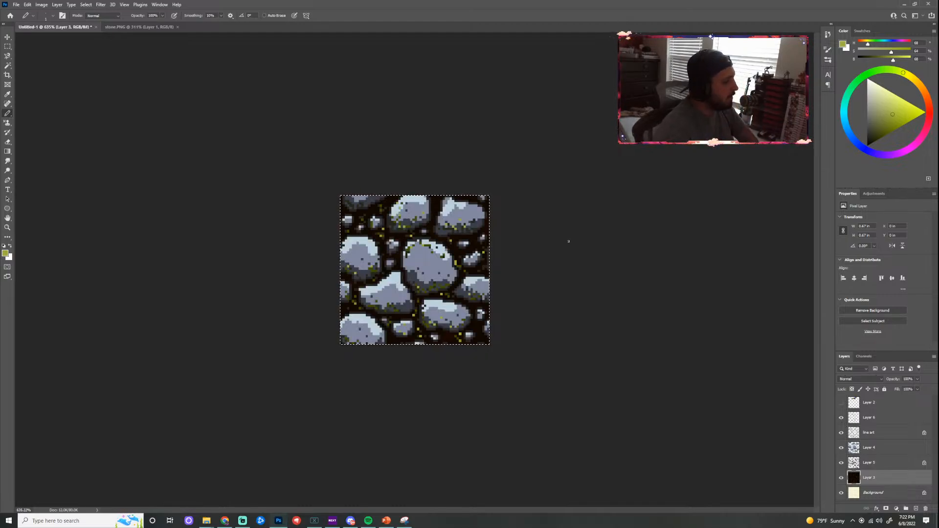
scroll(502, 285, "up", 3)
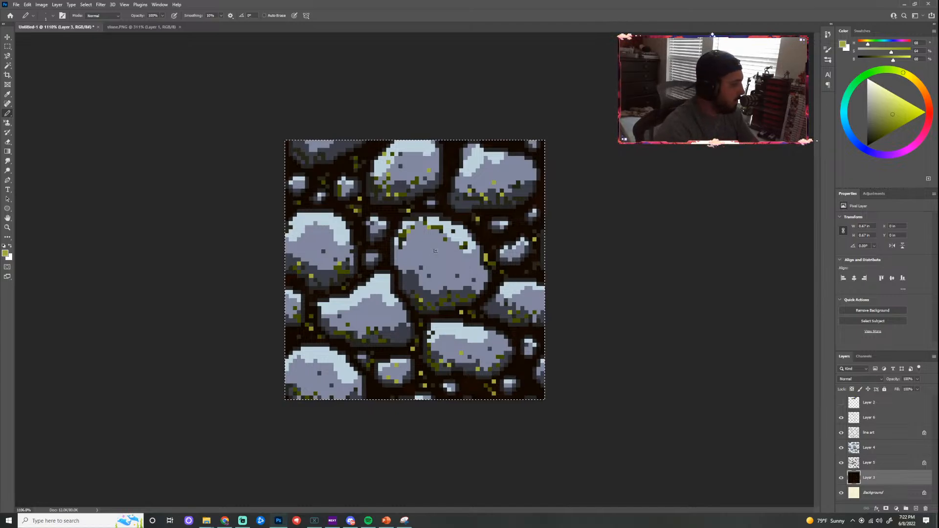
Clear the selection and define the finished tile as a pattern named "Rock Texture"
key("ctrl+d")
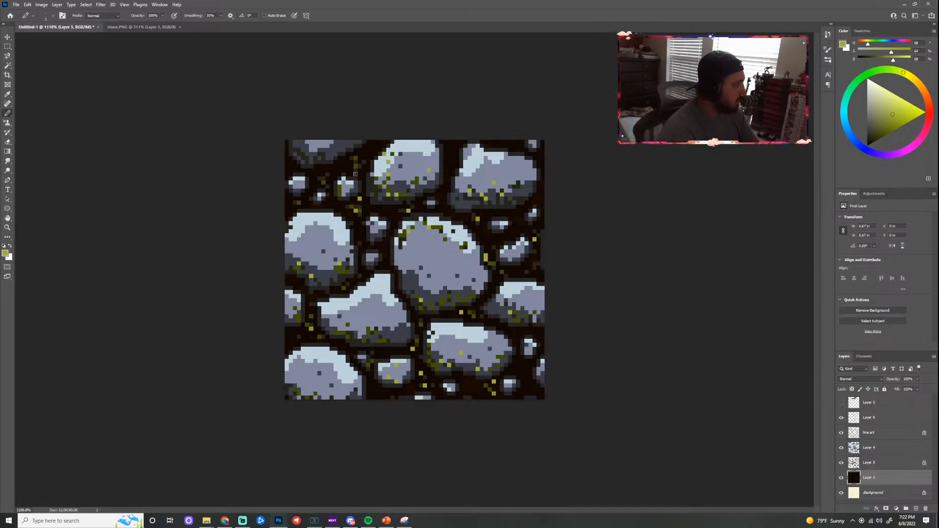
left_click(27, 6)
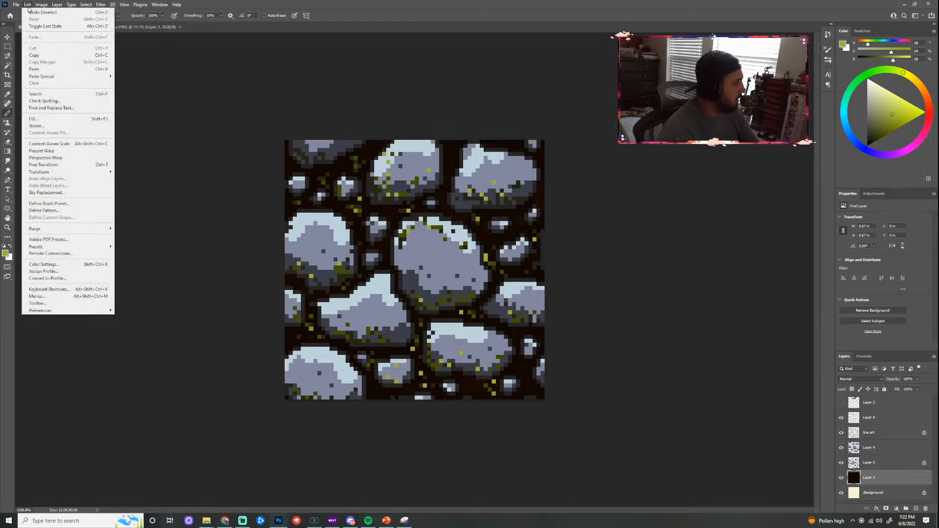
left_click(26, 7)
left_click(17, 6)
mouse_move(27, 6)
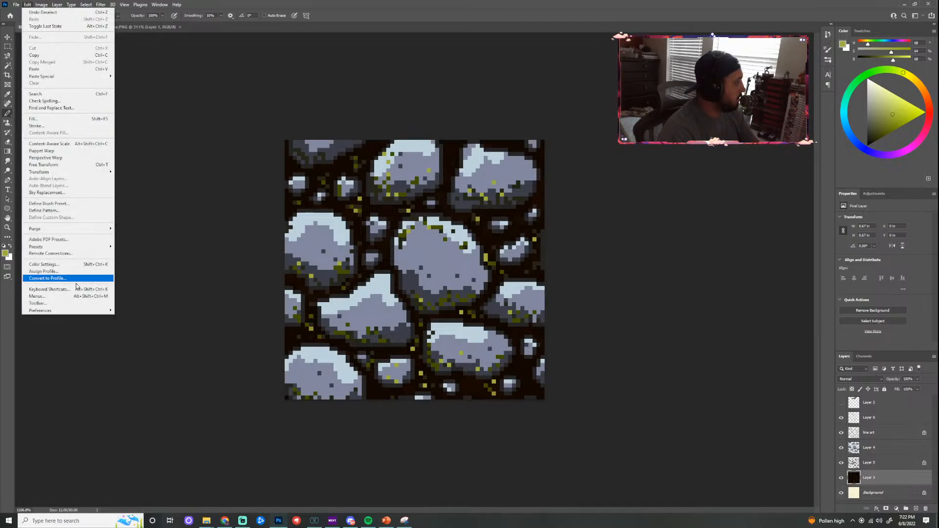
left_click(62, 210)
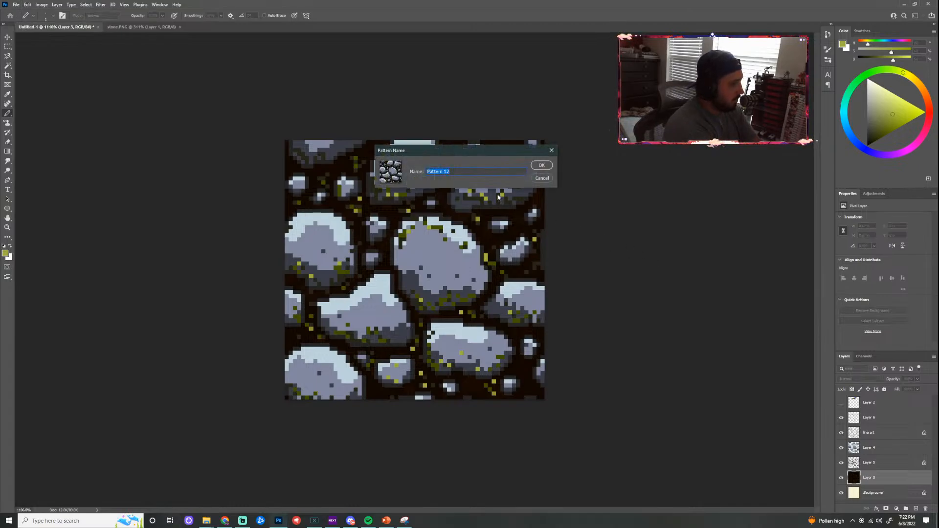
type("Rock Texture")
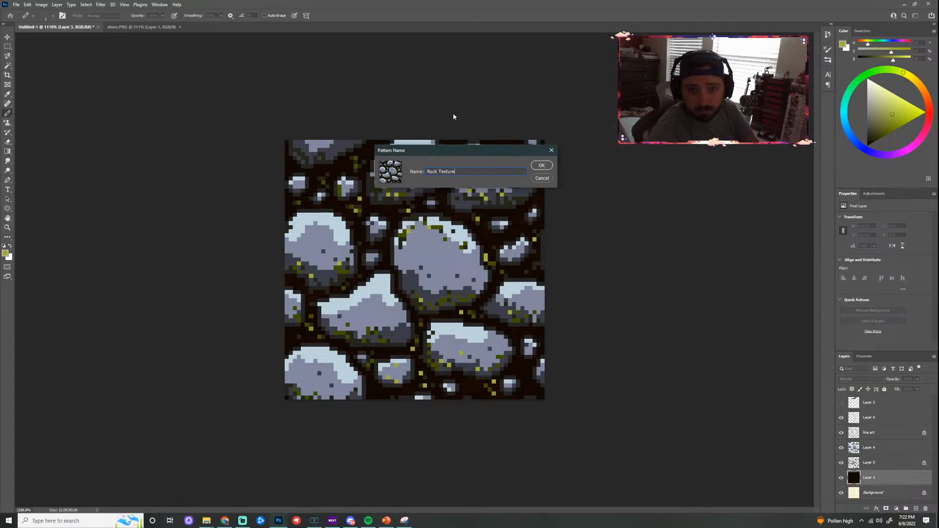
left_click(539, 165)
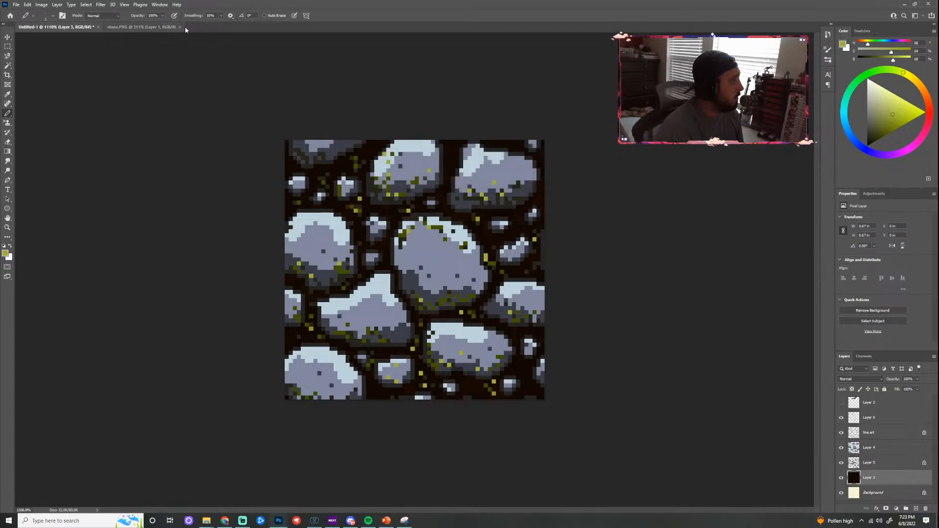
Close the stone reference image and create a new 512 x 512 px document at 96 ppi
left_click(141, 26)
left_click(180, 27)
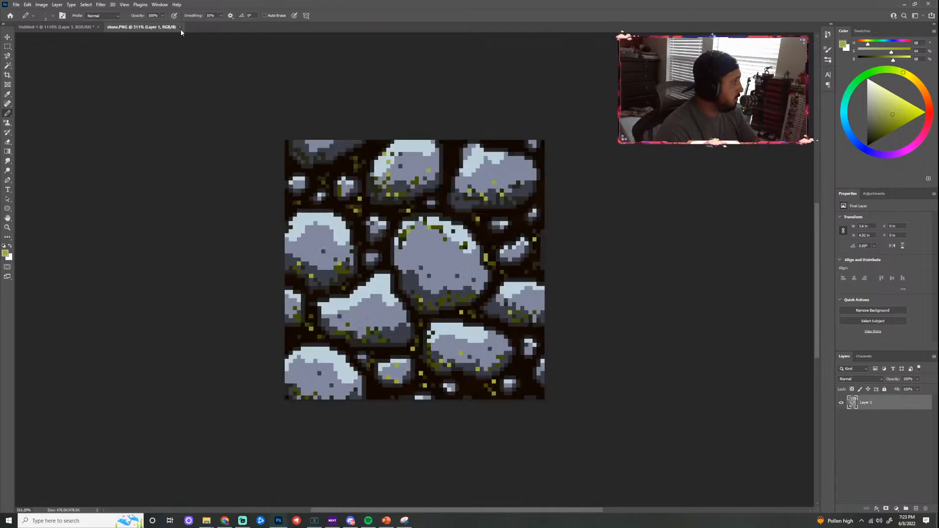
left_click(13, 5)
left_click(19, 14)
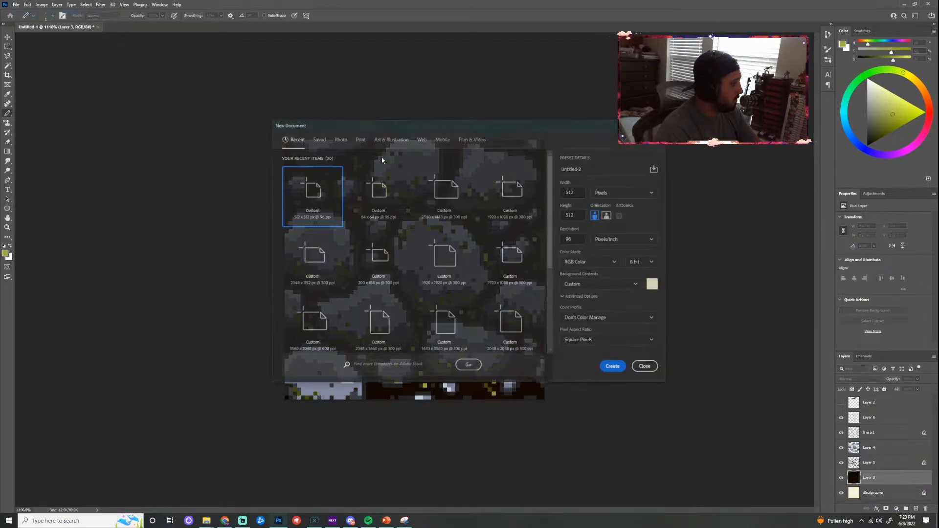
left_click(375, 194)
left_click(612, 370)
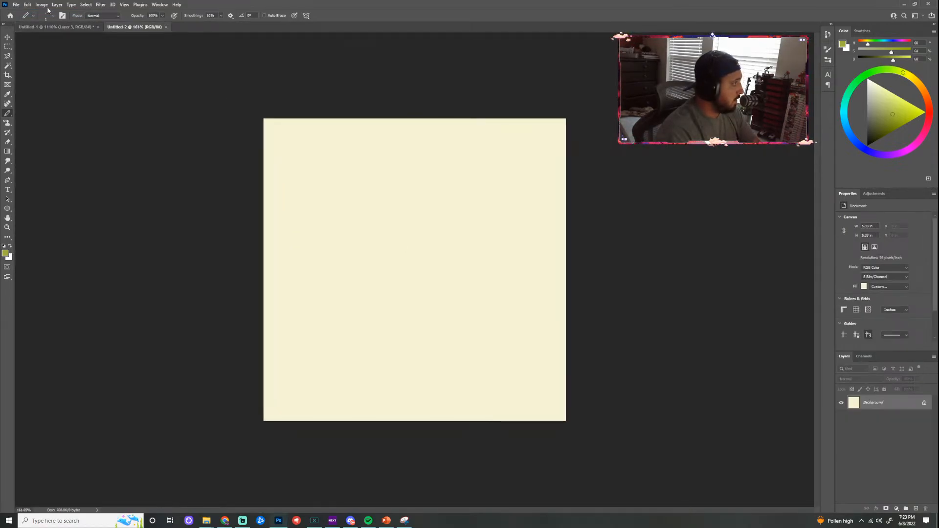
Fill the new canvas with the Rock Texture pattern in Normal mode at 100% opacity
left_click(27, 4)
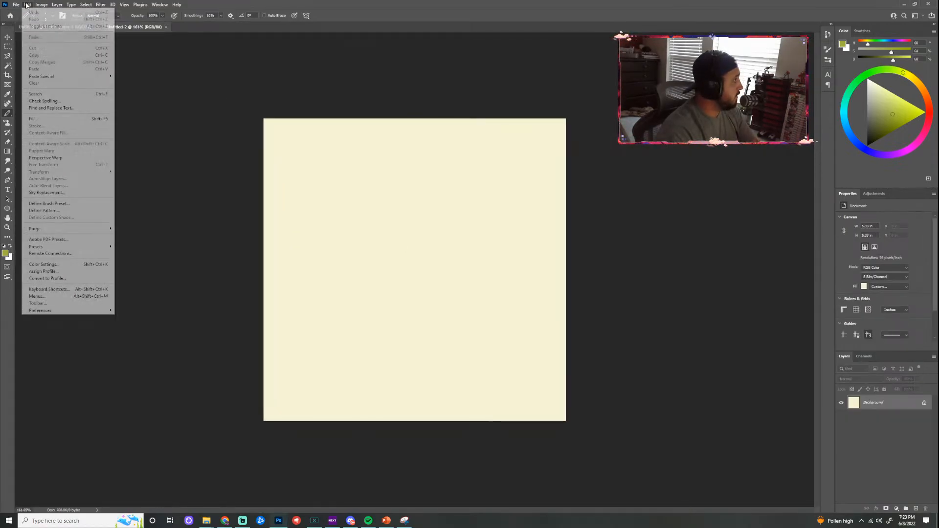
left_click(49, 121)
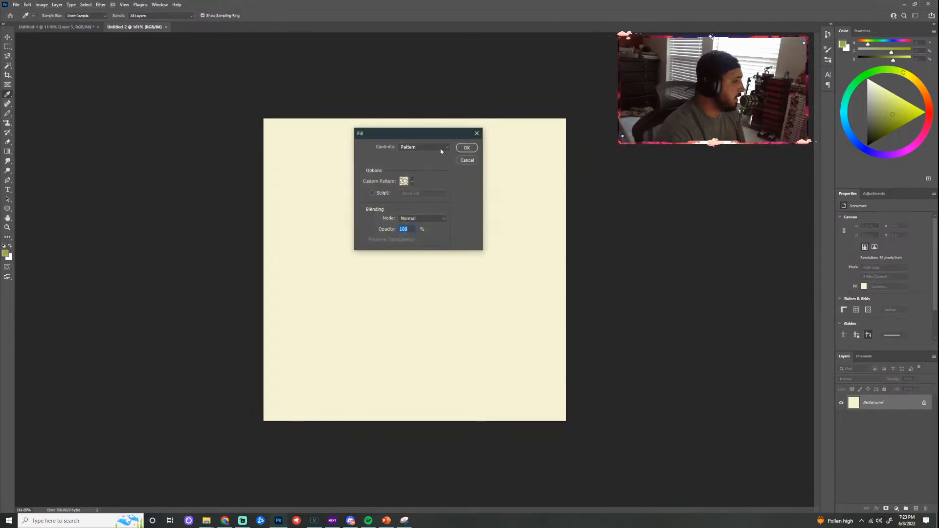
left_click(438, 147)
left_click(421, 185)
left_click(412, 181)
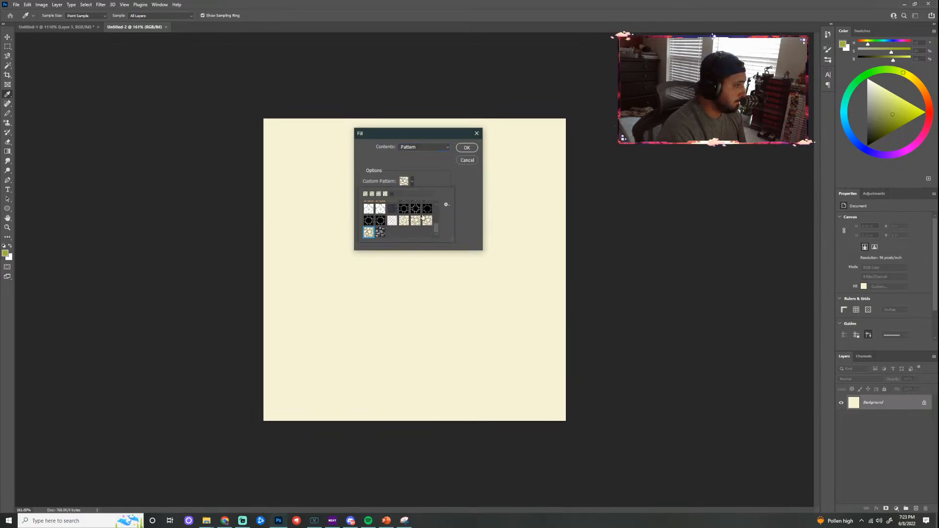
left_click(380, 232)
left_click(467, 147)
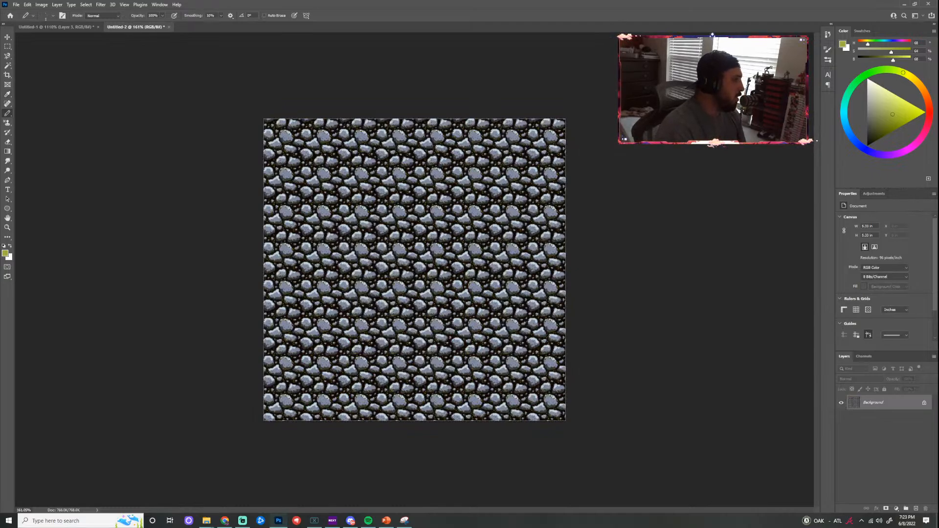
Examine the tiled cobblestone pattern up close and as a whole for seams and visible repetition
scroll(421, 220, "up", 8)
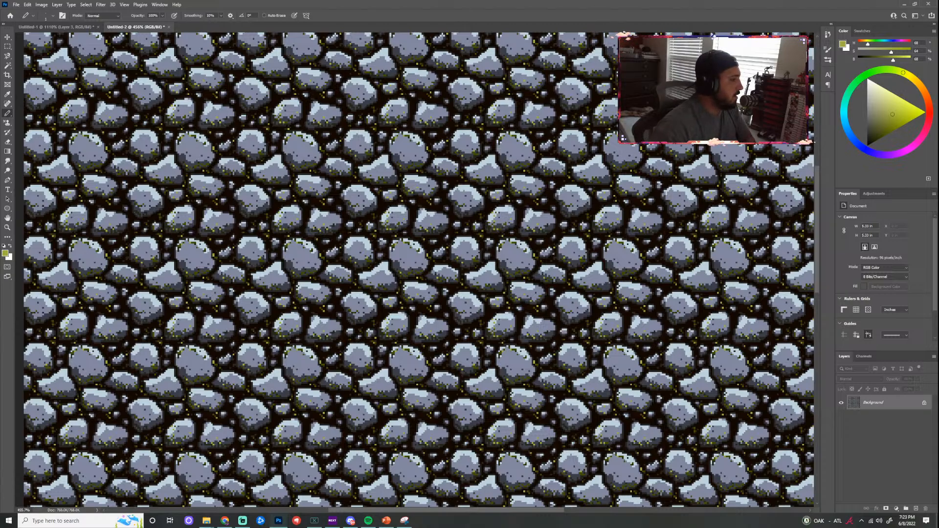
scroll(553, 254, "down", 9)
scroll(543, 214, "up", 9)
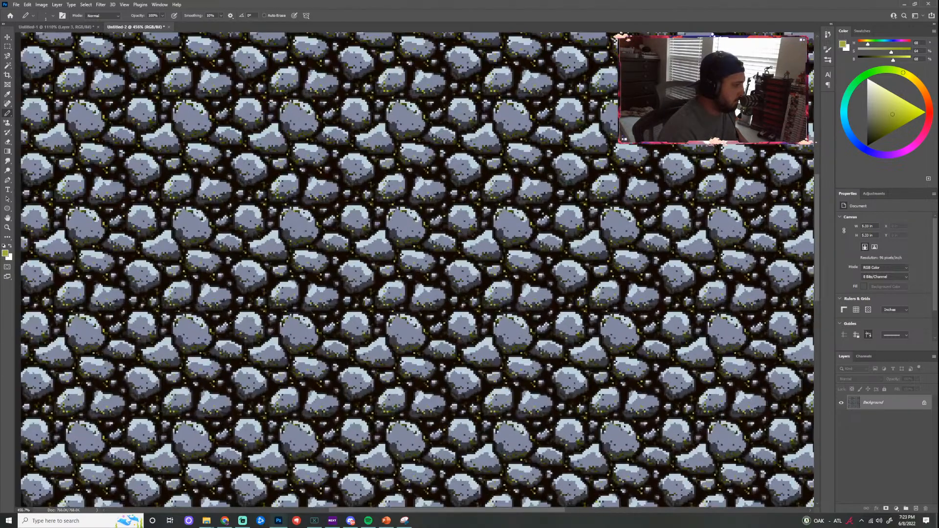
scroll(552, 258, "up", 5)
scroll(547, 268, "down", 5)
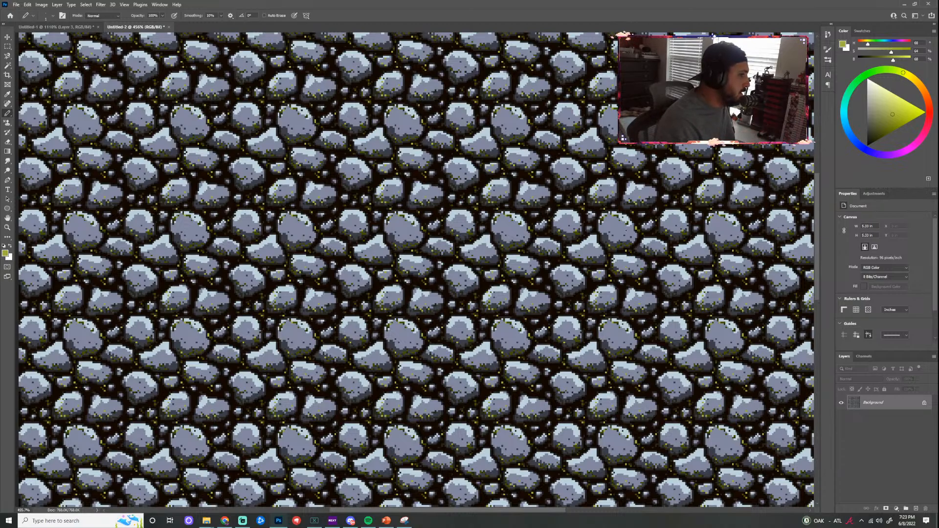
scroll(565, 215, "down", 5)
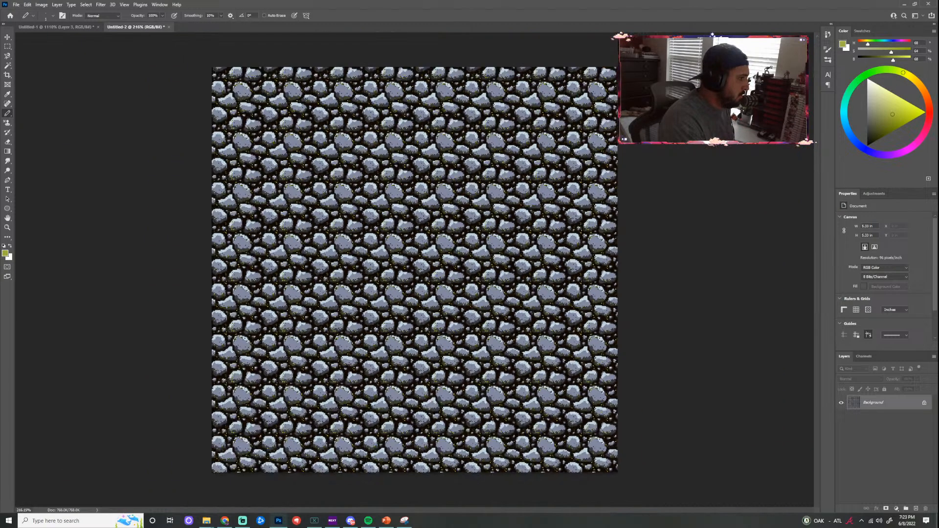
scroll(507, 269, "up", 1)
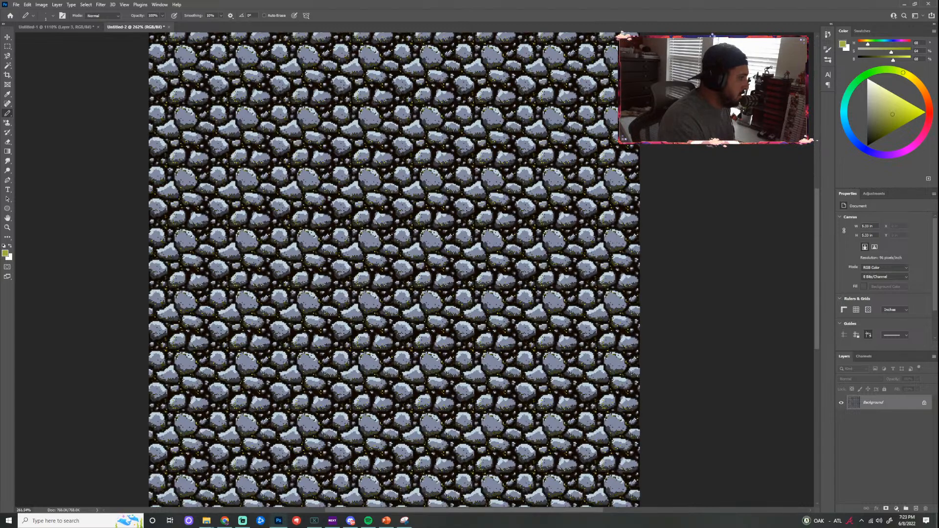
scroll(529, 269, "up", 2)
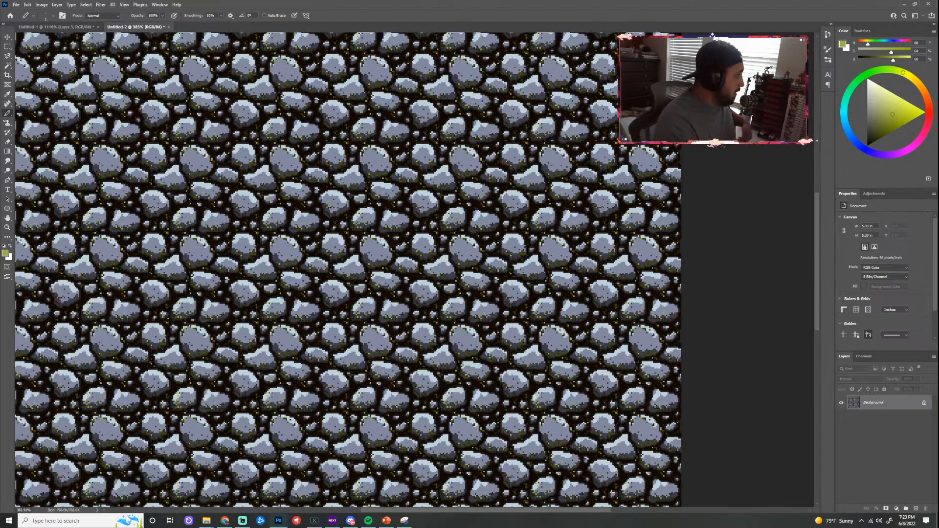
Create another new document from the recent 1920 x 1920 px, 300 ppi preset
left_click(16, 5)
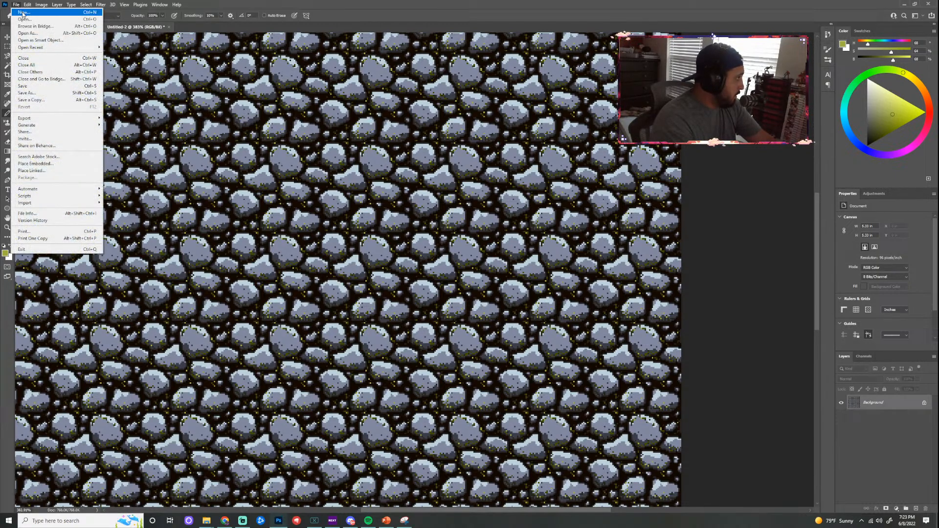
left_click(23, 12)
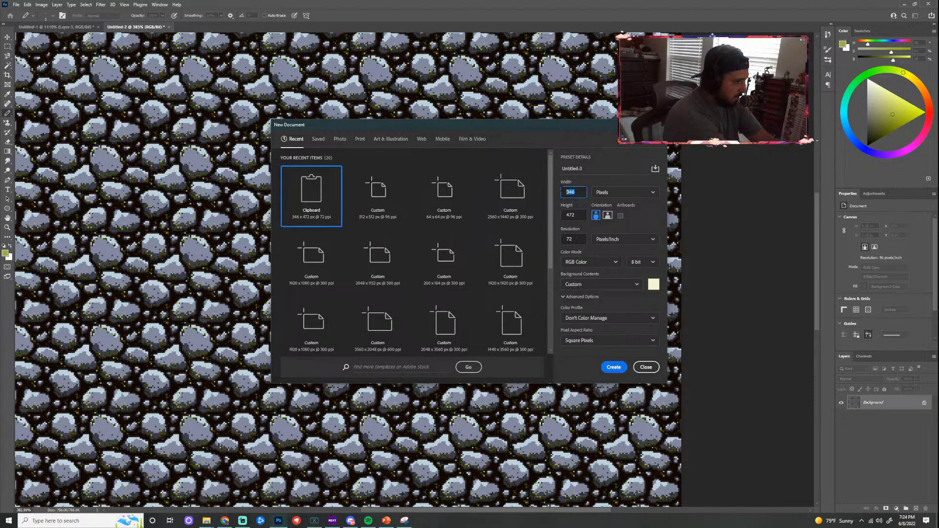
type("20")
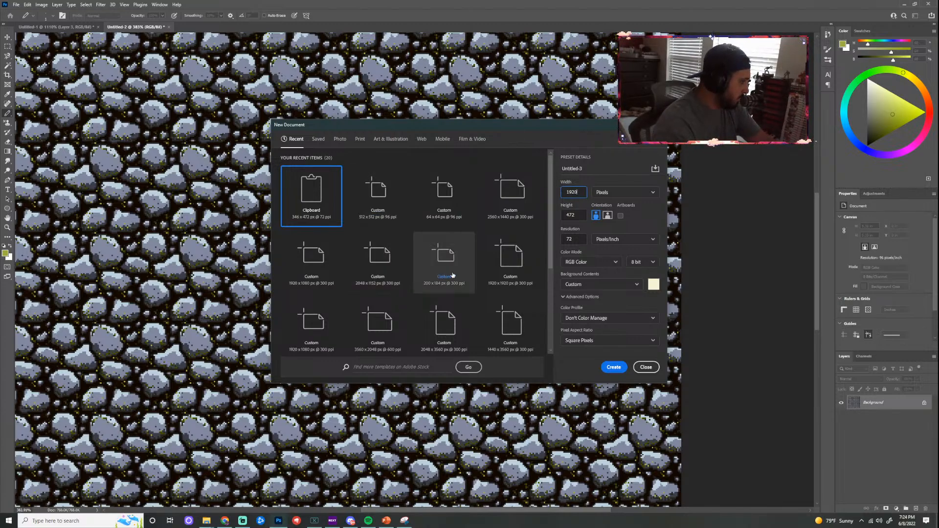
left_click(512, 271)
left_click(614, 367)
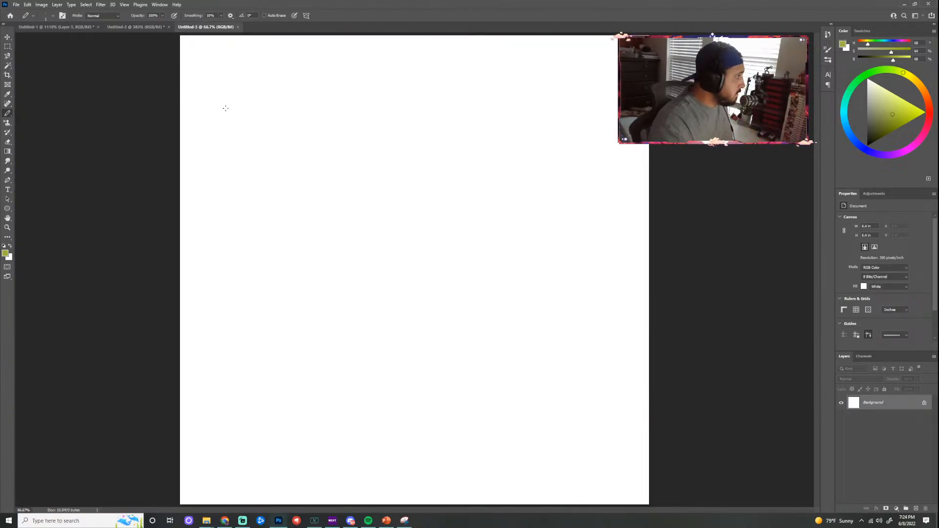
scroll(225, 108, "down", 2)
Create a new landscape document from the recent 1920 x 1080 px, 300 ppi preset
left_click(17, 5)
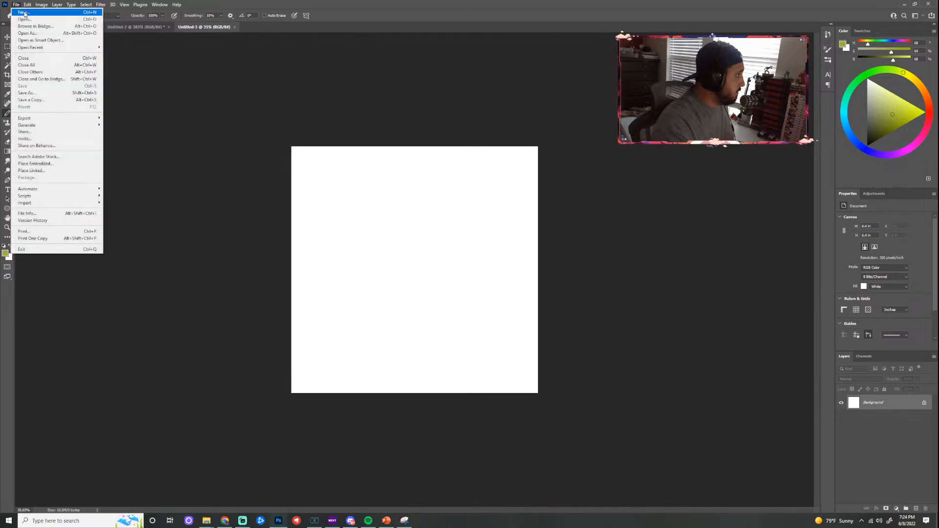
left_click(23, 13)
left_click(404, 209)
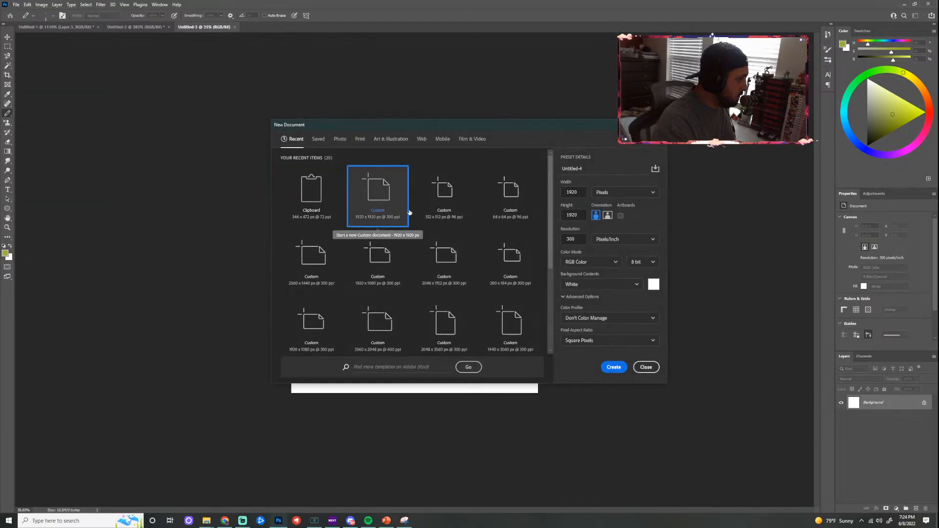
left_click(378, 270)
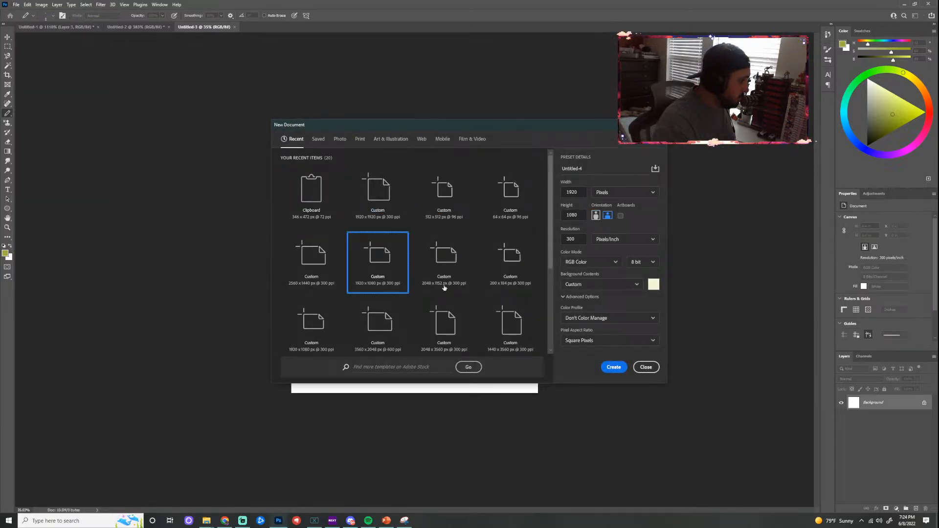
left_click(613, 367)
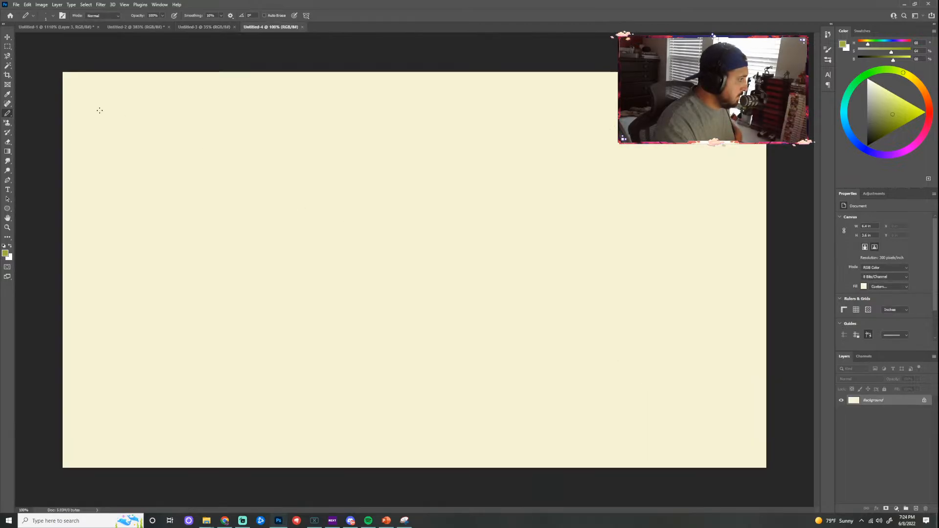
Select the entire cobblestone tile in the Untitled-1 document and group all layers above the background
left_click(77, 28)
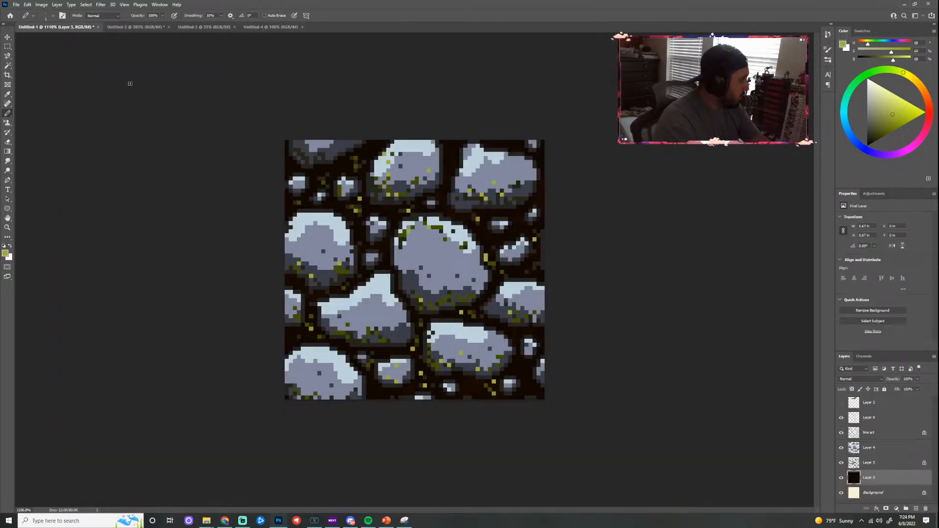
key("m")
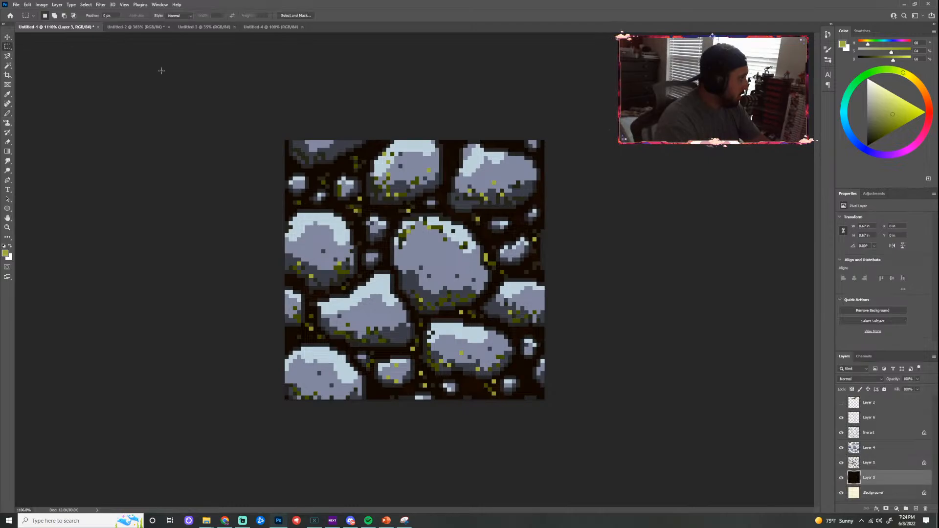
left_click_drag(284, 138, 557, 382)
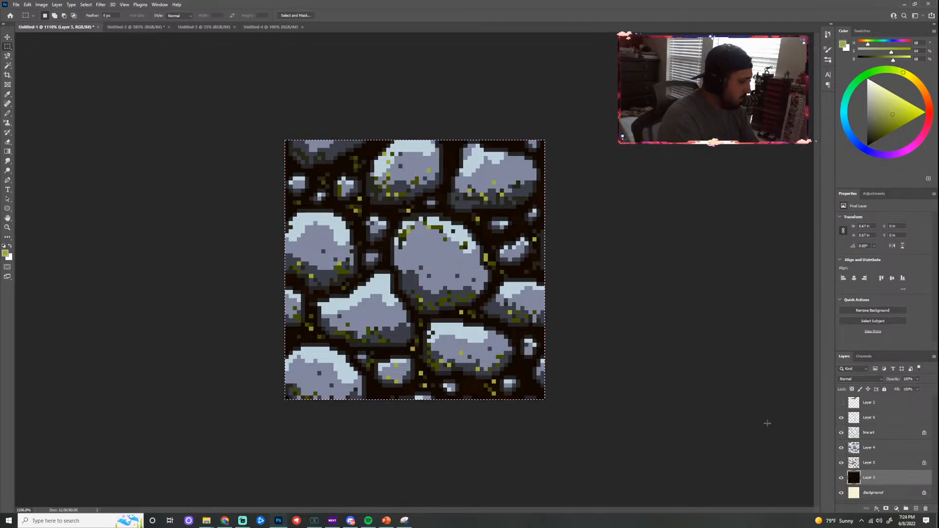
left_click(881, 406)
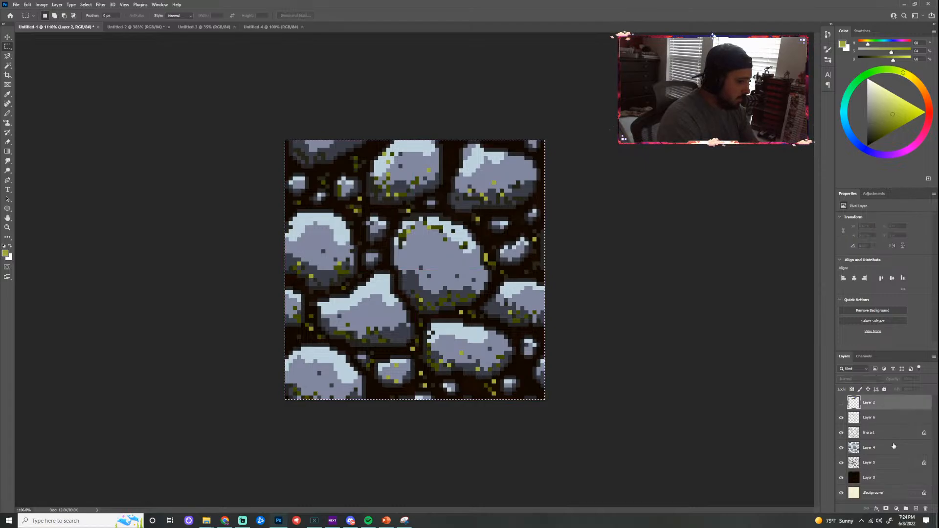
left_click(891, 479, "shift")
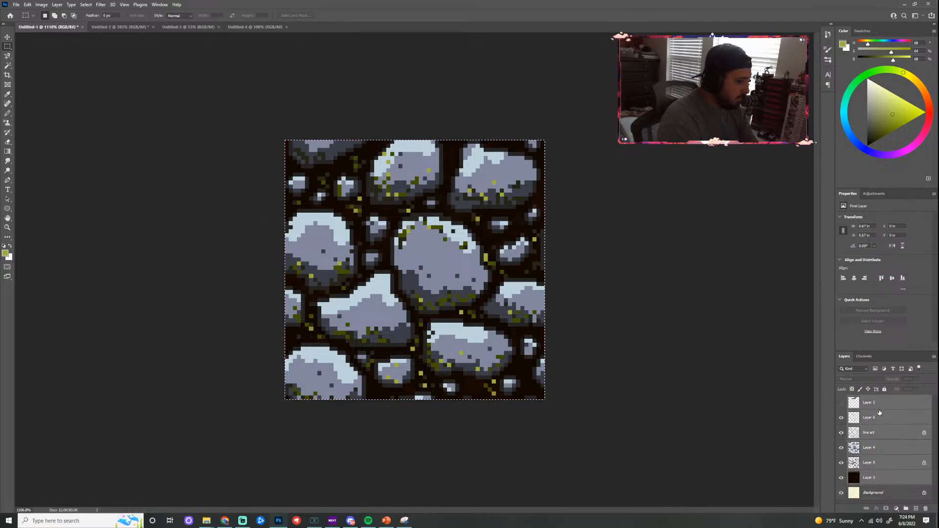
right_click(883, 414)
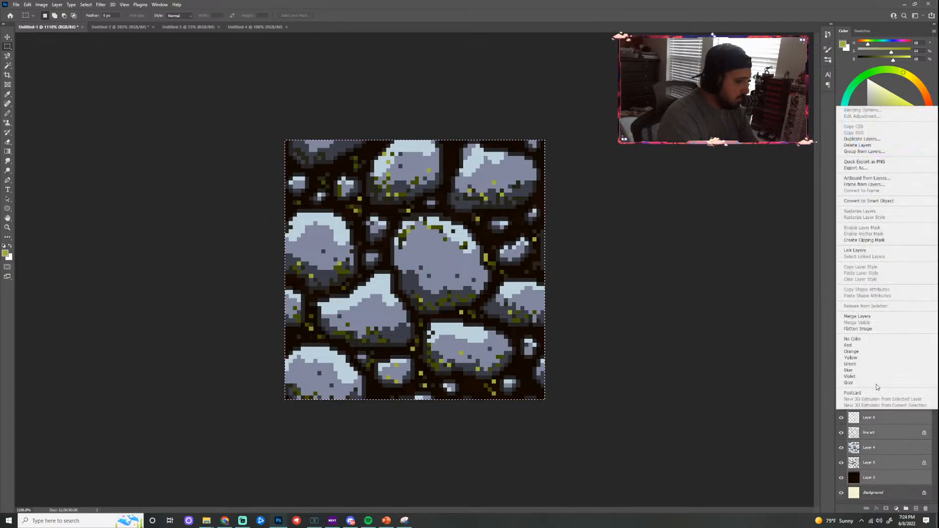
left_click(907, 511)
left_click(906, 510)
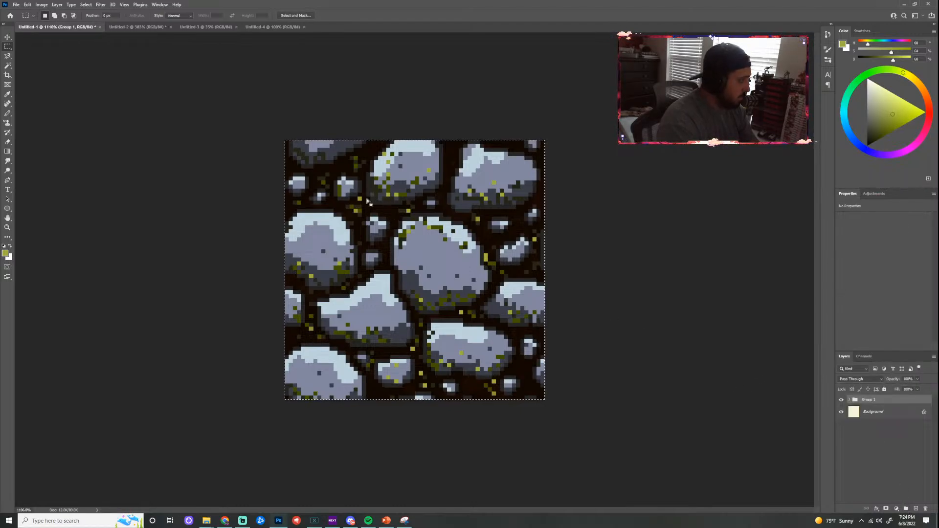
Try to paste the copied content into the blank landscape document and move it toward the canvas's upper-left corner
left_click(270, 26)
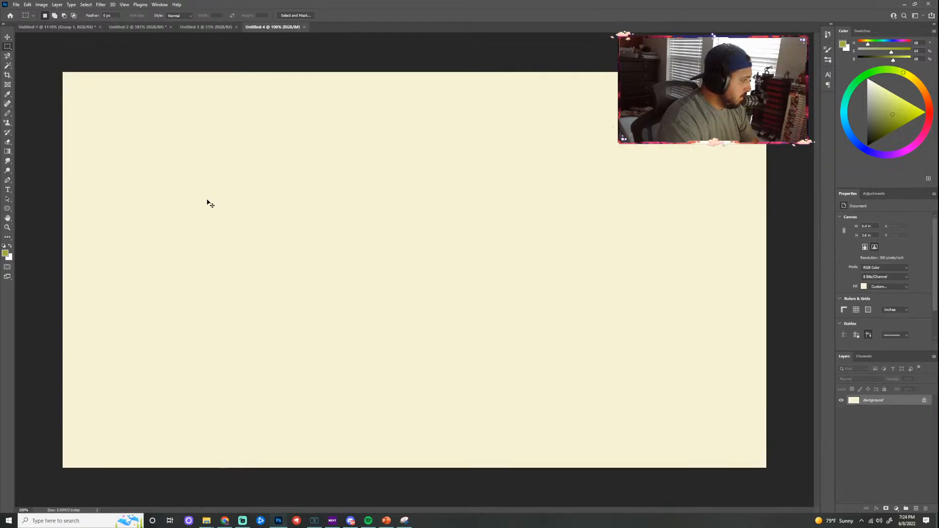
key("ctrl+v")
key("v")
left_click_drag(390, 277, 136, 165)
key("ctrl+z")
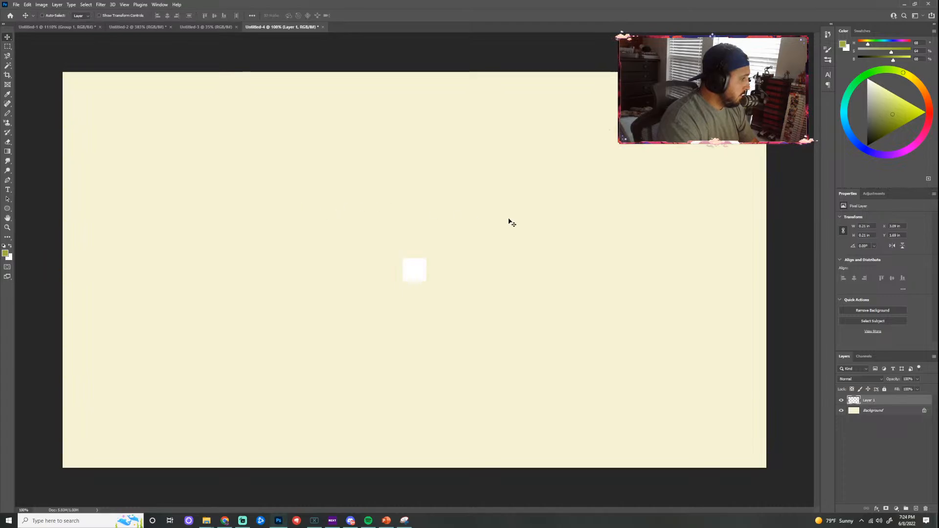
Duplicate the cobblestone tile's layer group in Untitled-1 and hide the original group
left_click(56, 26)
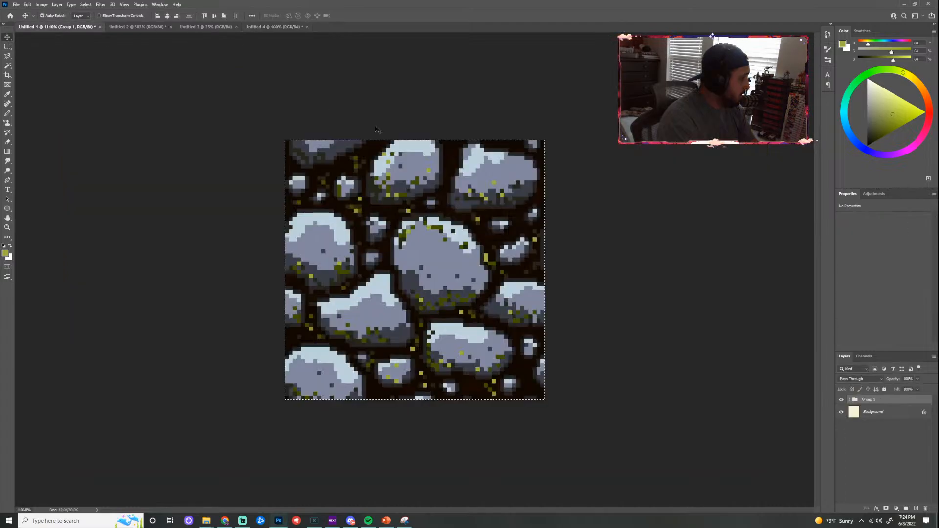
right_click(867, 401)
left_click(850, 400)
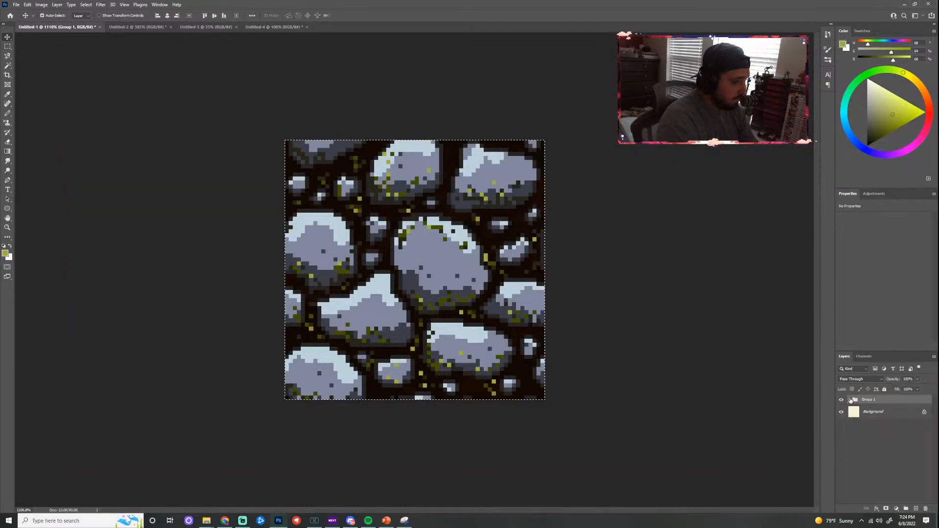
left_click(849, 400)
left_click(849, 400)
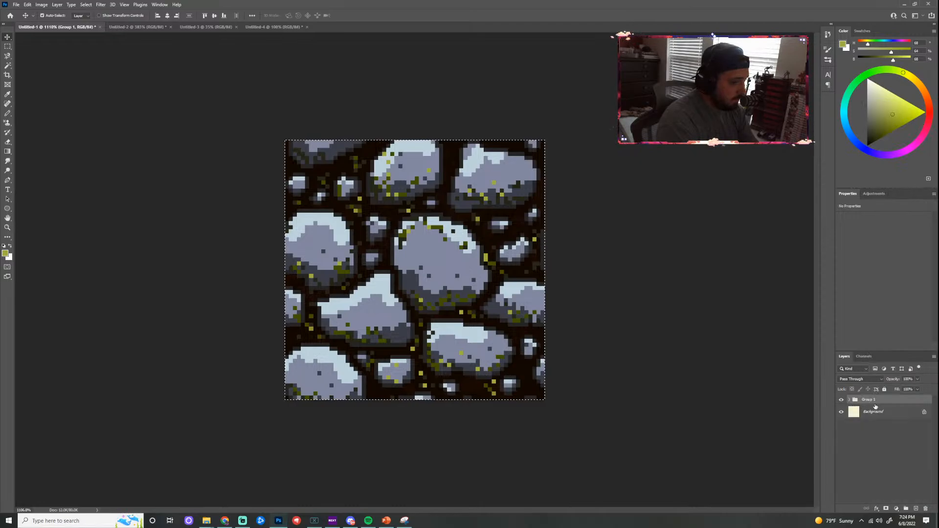
left_click(849, 399)
left_click(850, 399)
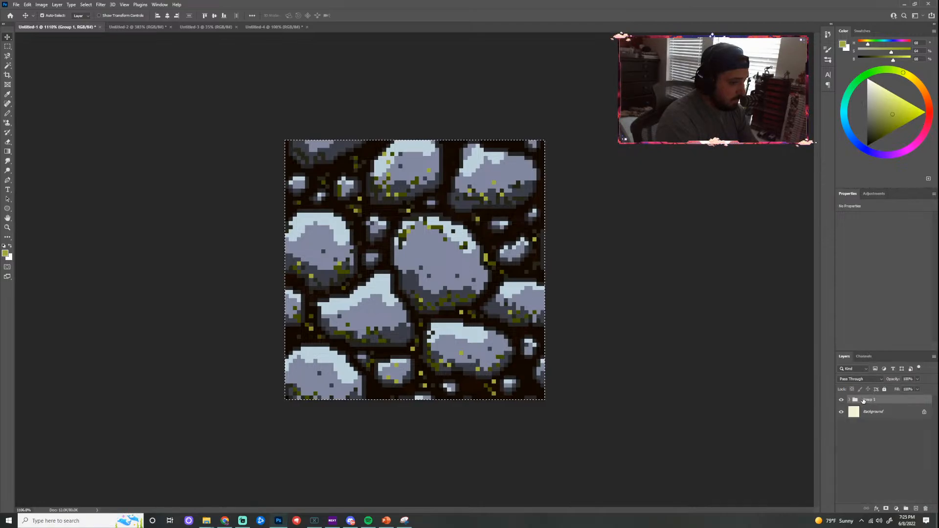
right_click(866, 399)
left_click(902, 127)
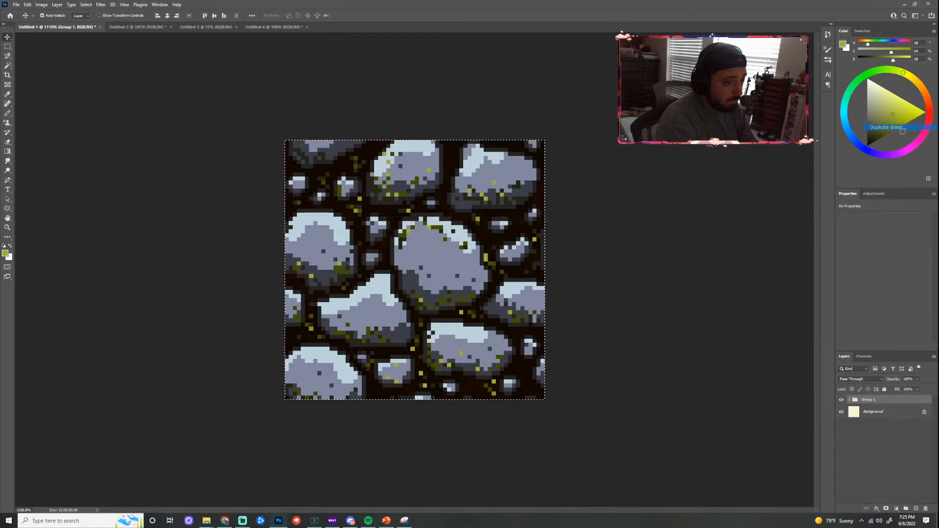
left_click(146, 156)
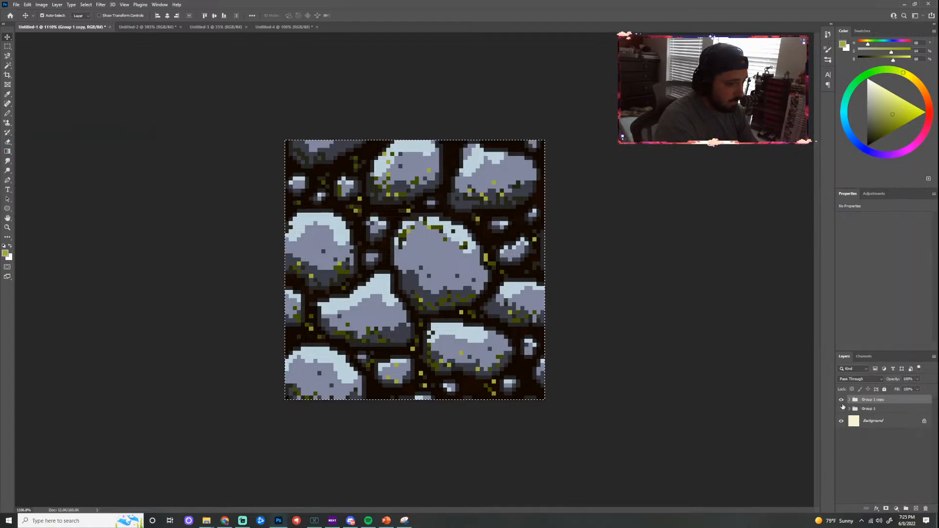
Delete the hidden Layer 2 from the group copy and merge its remaining layers into one
left_click(850, 400)
left_click(873, 413)
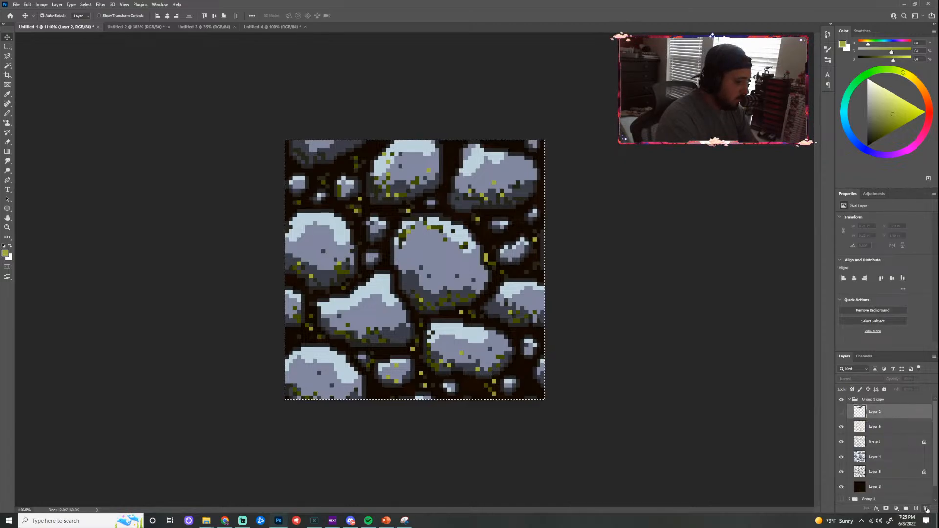
left_click(925, 508)
left_click(445, 190)
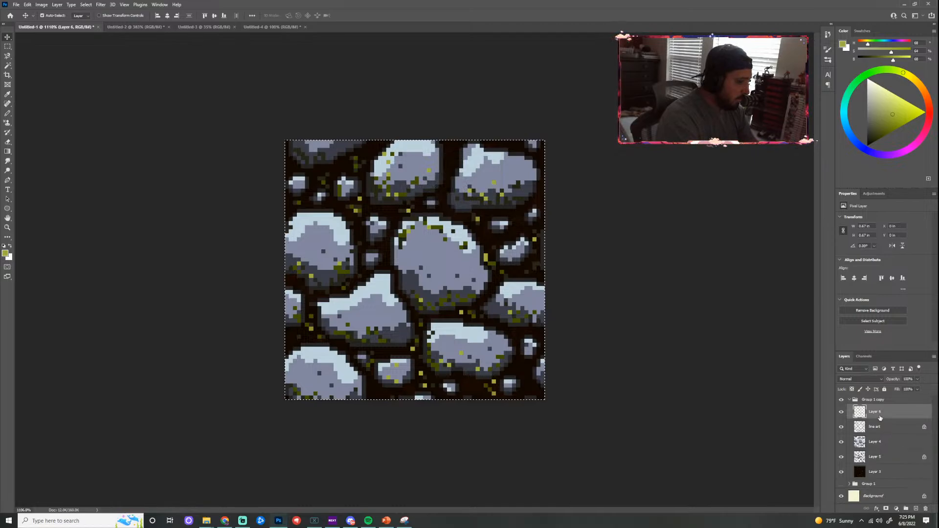
left_click(889, 472, "shift")
right_click(889, 472)
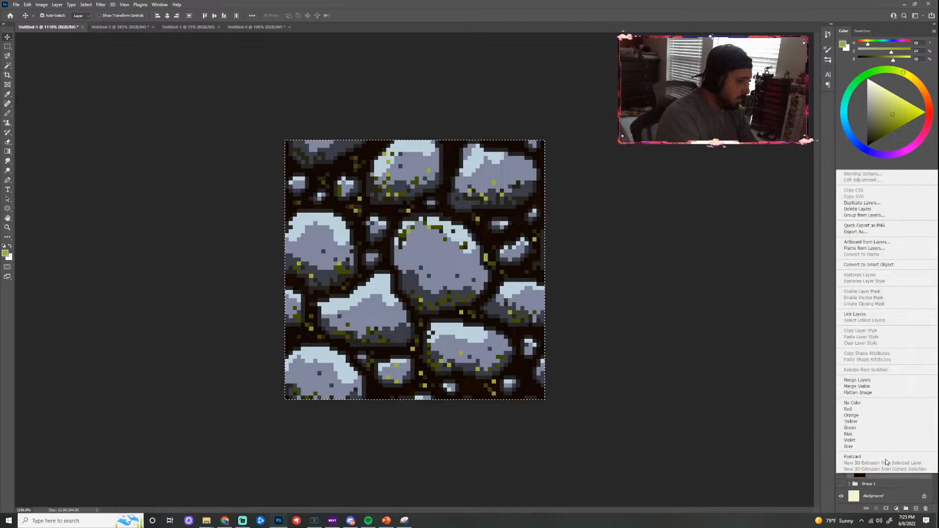
left_click(872, 381)
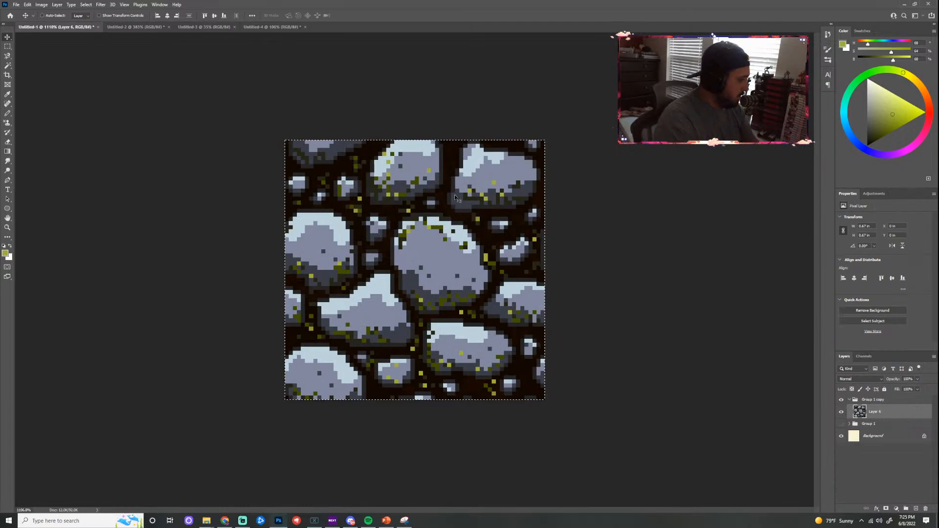
Paste the merged cobblestone tile into the blank landscape document and move it left of the canvas centre
left_click(254, 27)
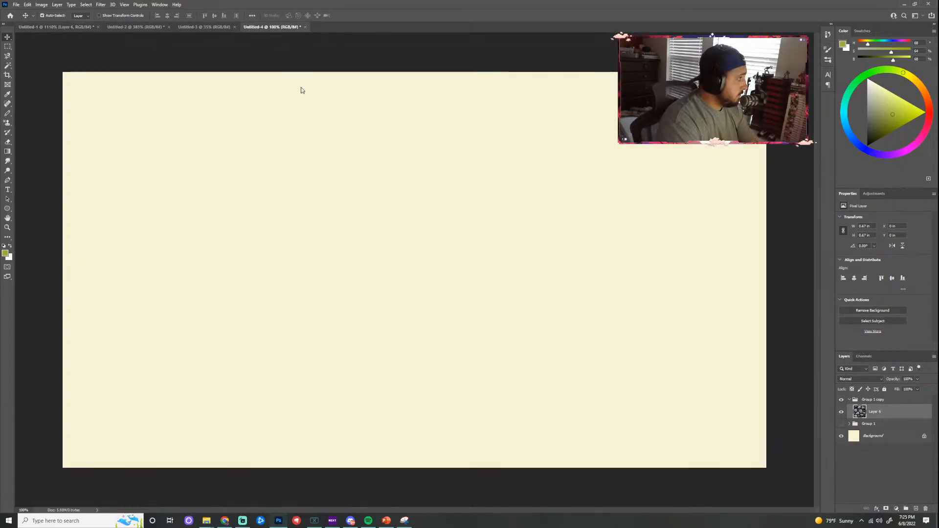
key("ctrl+v")
left_click_drag(414, 270, 290, 258)
scroll(118, 128, "up", 7)
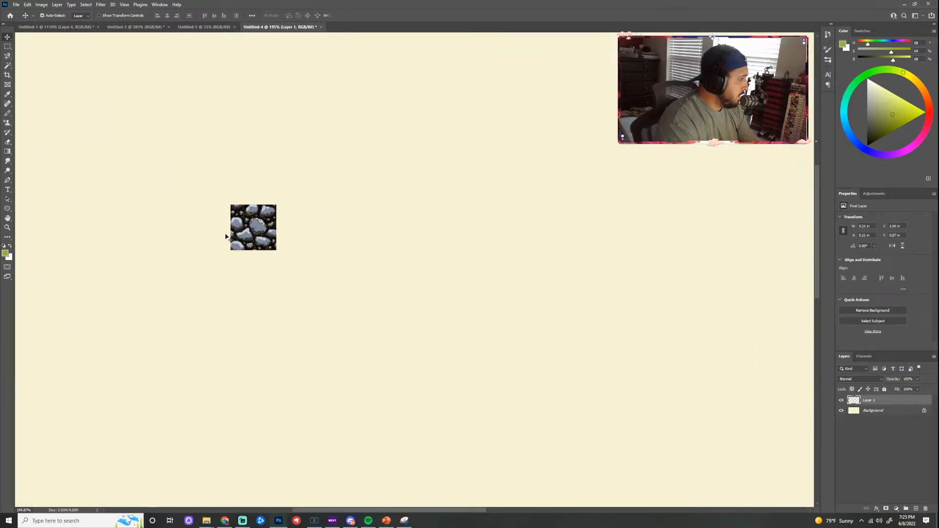
scroll(234, 242, "up", 10)
scroll(288, 225, "down", 7)
Try to enlarge the pasted tile with Free Transform and move it toward the canvas's upper-left corner
key("ctrl+t")
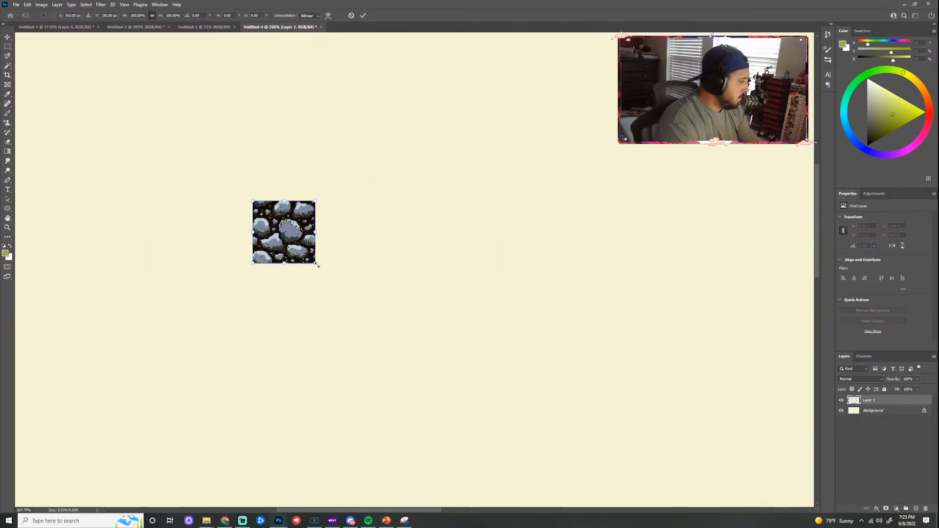
left_click_drag(315, 264, 435, 352)
key("ctrl+z")
left_click_drag(315, 263, 444, 390)
scroll(342, 303, "down", 4)
key("Return")
left_click_drag(423, 289, 291, 206)
key("ctrl+z")
key("ctrl+z")
left_click_drag(356, 258, 246, 160)
key("ctrl+z")
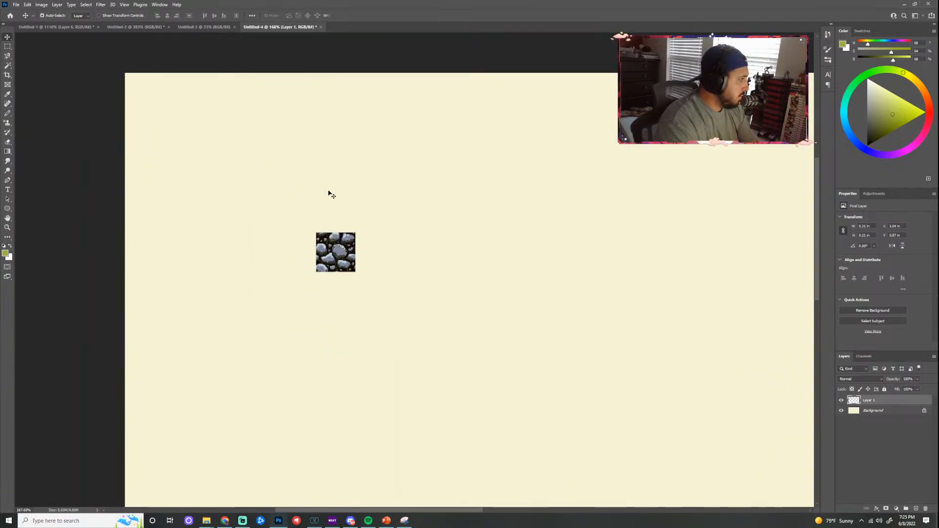
Move the pasted tile near the landscape canvas's upper-left corner and deselect its layer
left_click(69, 27)
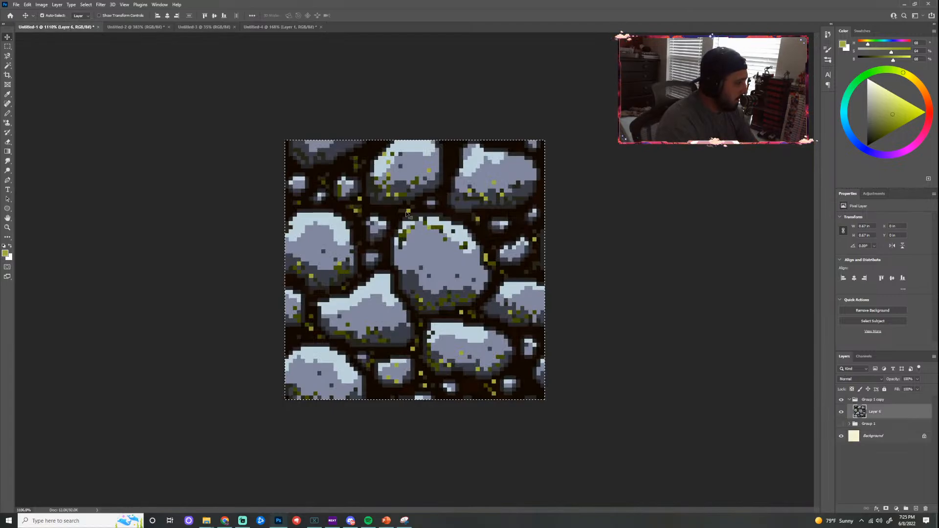
left_click(286, 27)
key("ctrl+0")
left_click_drag(208, 184, 93, 100)
scroll(93, 112, "up", 2)
scroll(202, 145, "down", 2)
left_click(218, 113)
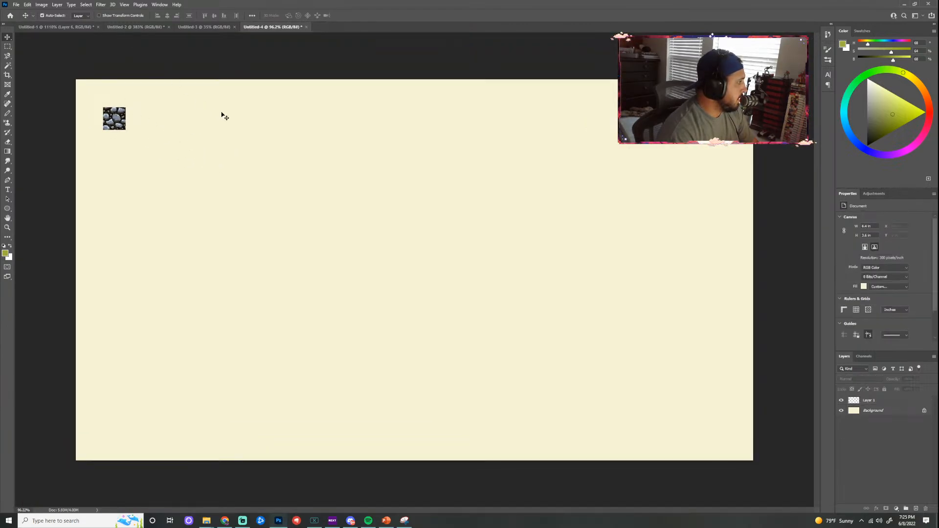
scroll(80, 88, "up", 4)
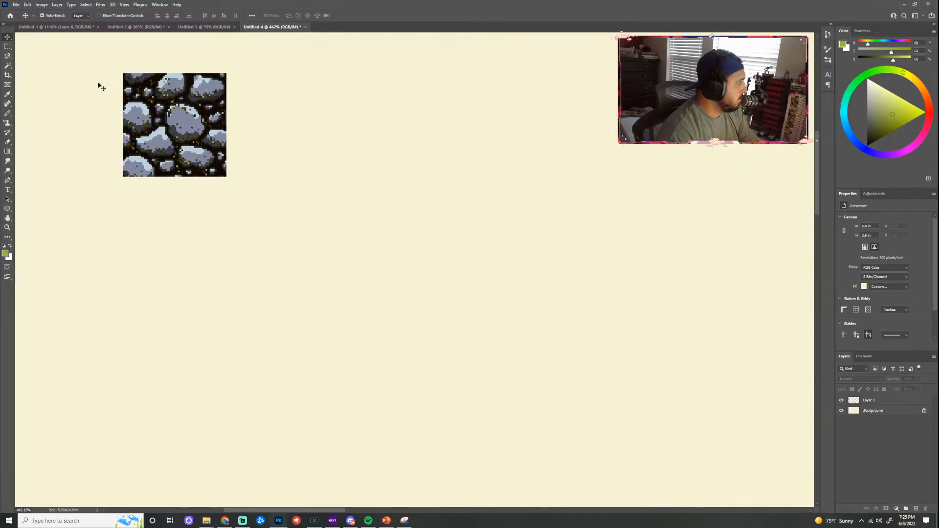
scroll(189, 168, "down", 4)
Make a rectangular selection about 2.6 x 1.3 in beside the small tile, starting level with its top edge
left_click(8, 46)
left_click_drag(141, 106, 407, 246)
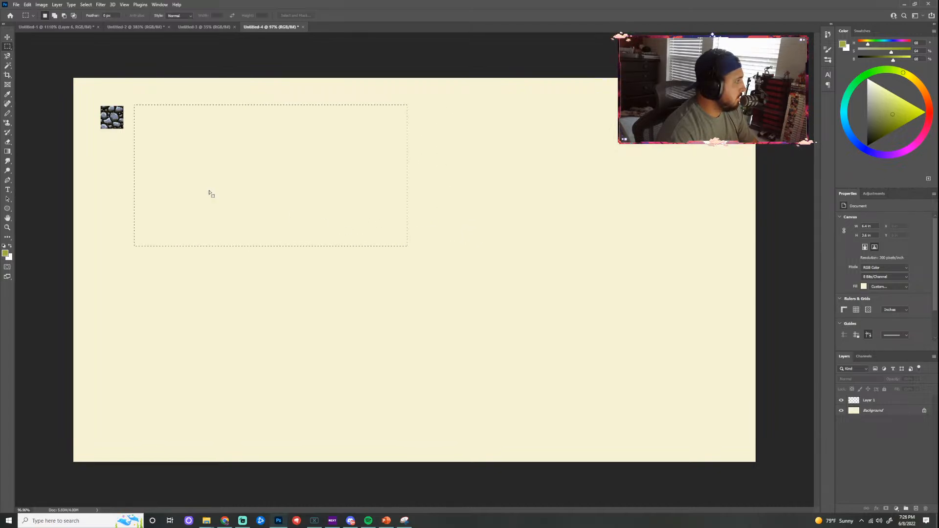
left_click(28, 5)
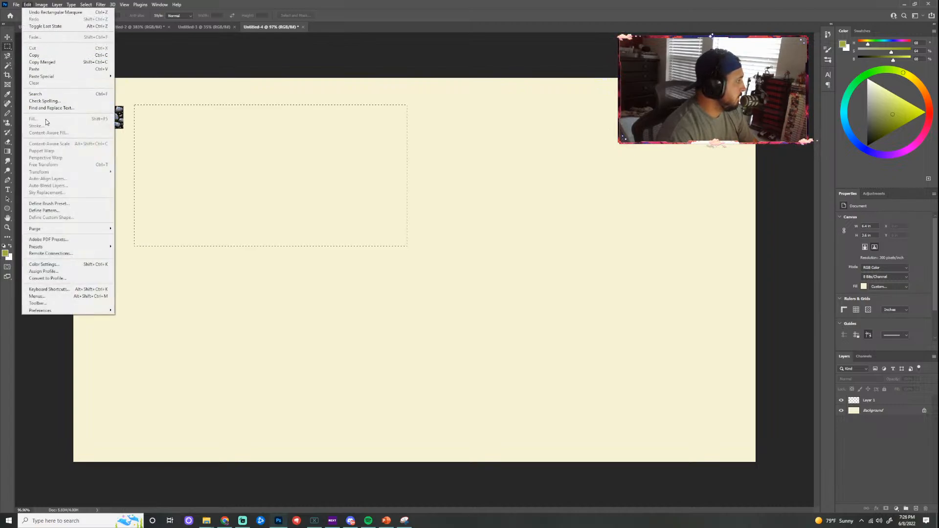
left_click(336, 122)
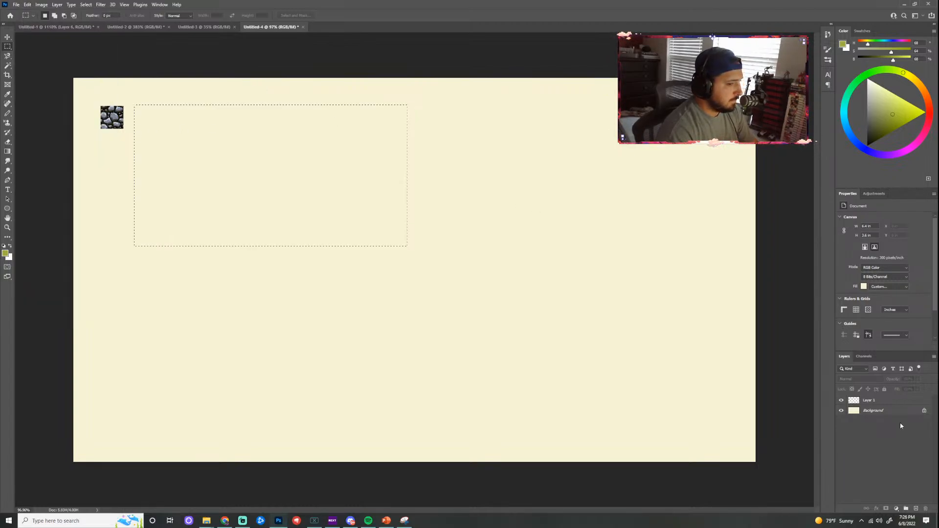
Fill the selected rectangle on Layer 1 with the cobblestone pattern in Normal mode at 100% opacity
left_click(880, 400)
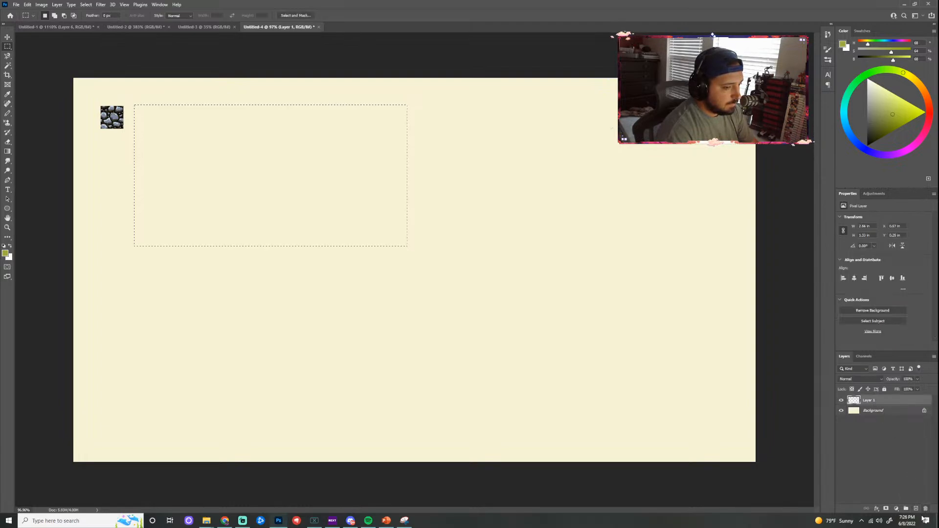
left_click(27, 4)
left_click(42, 118)
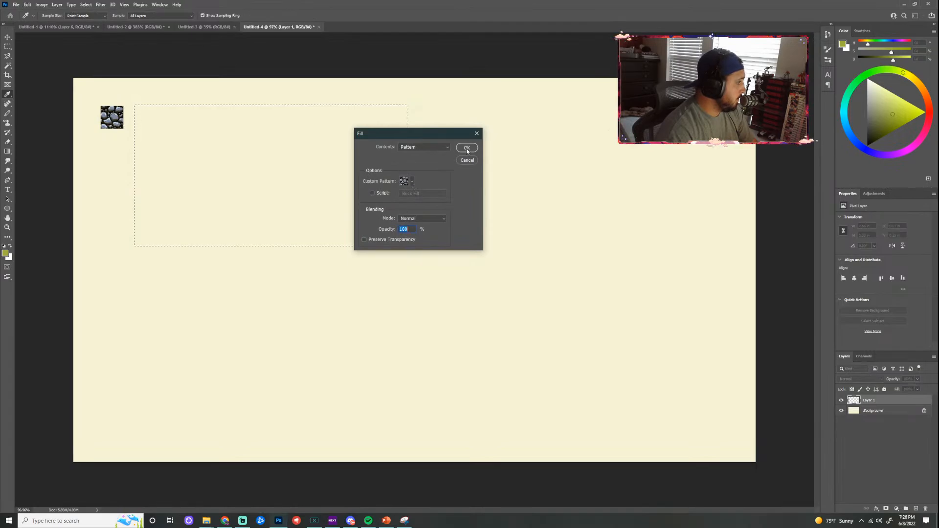
left_click(465, 148)
key("v")
left_click(88, 47)
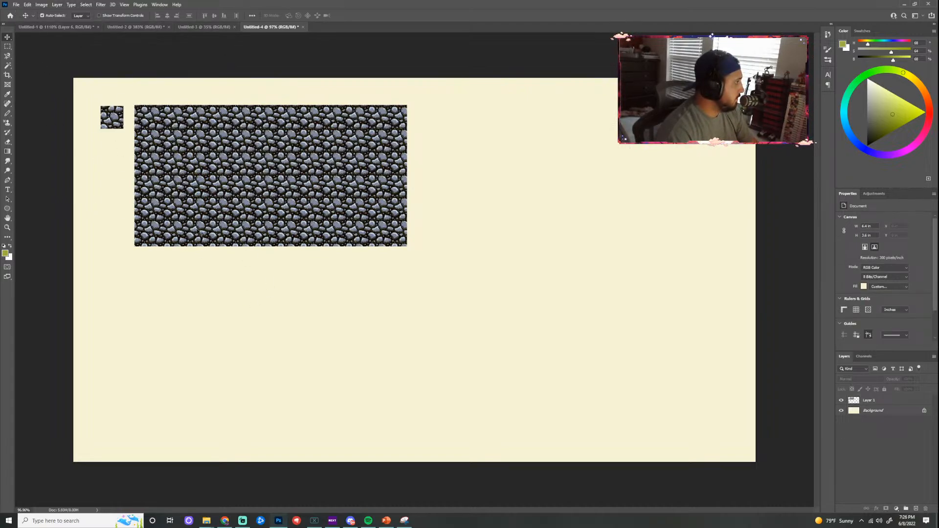
Duplicate the small tile and its pattern-filled rectangle onto a new layer and align the copy directly below the original
left_click(110, 120)
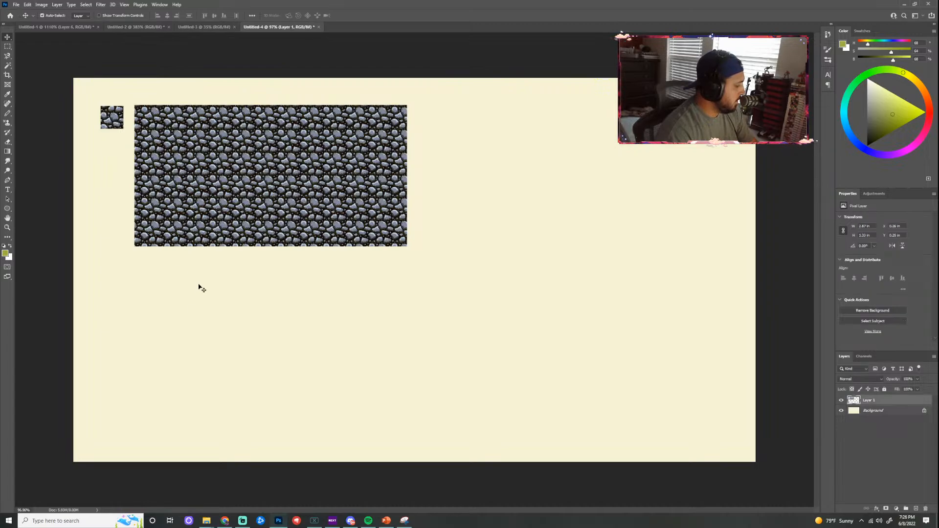
key("ctrl+v")
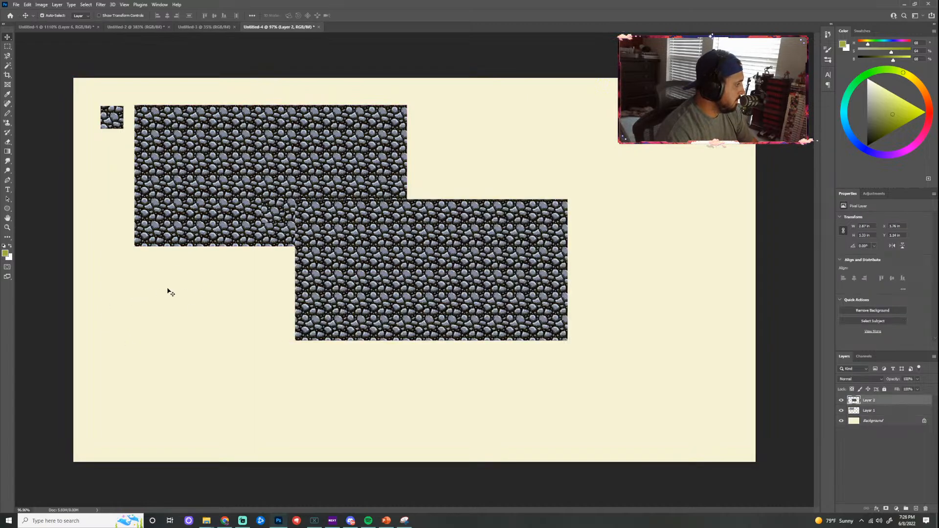
left_click_drag(404, 281, 245, 352)
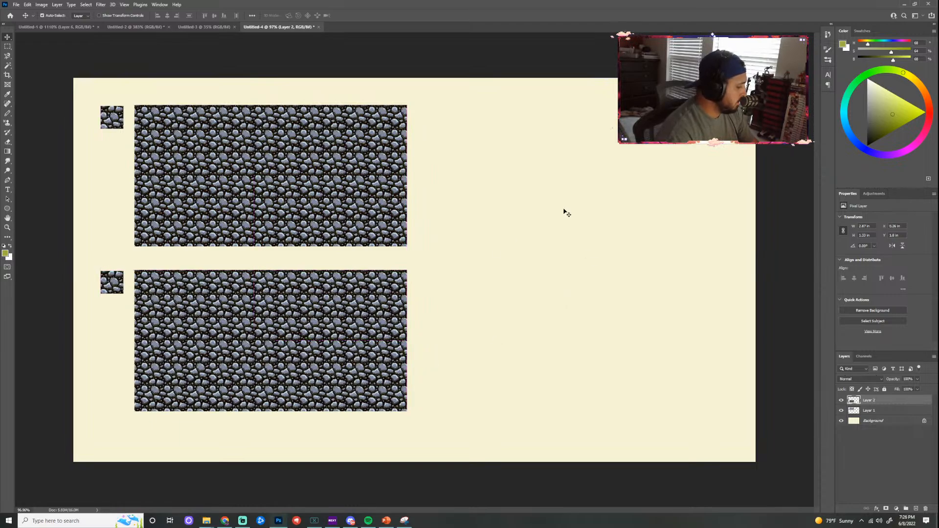
Paste another copy of the small tile and its pattern-filled rectangle and place it in the empty right half of the canvas
key("ctrl+v")
left_click_drag(432, 260, 587, 237)
left_click(671, 332)
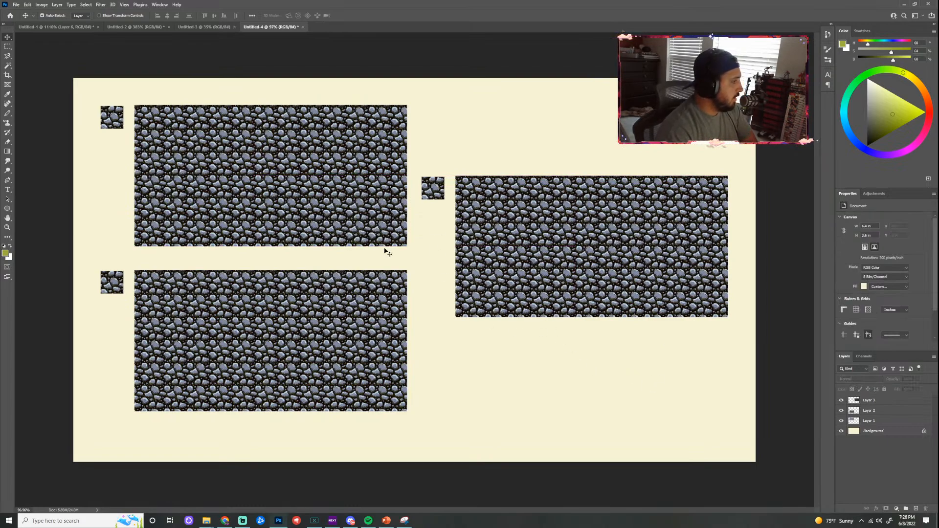
Undo both duplicated tile-and-rectangle copies, keeping only the original pair on Layer 1
key("ctrl+z")
key("ctrl+z")
key("ctrl+z")
key("ctrl+z")
key("ctrl+z")
key("ctrl+z")
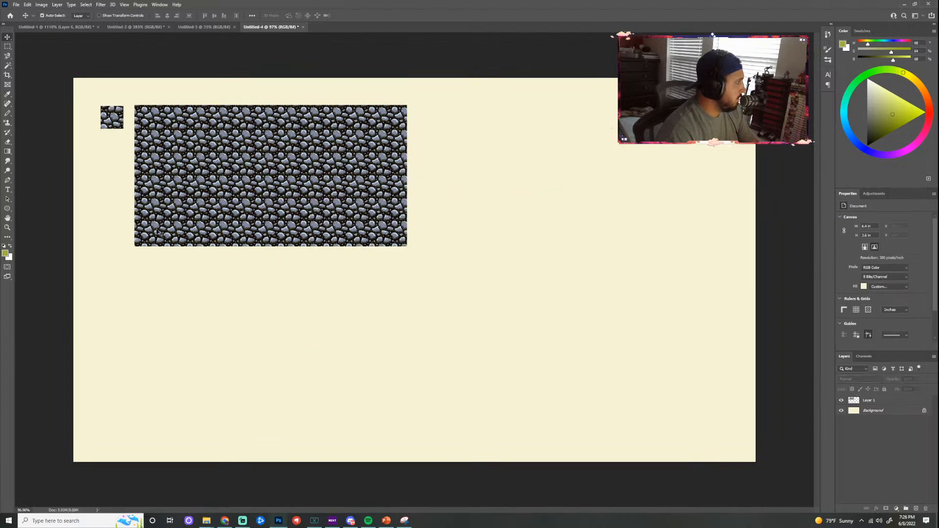
Make a rectangular selection about 2.5 x 1.5 in directly below the cobblestone rectangle and activate Layer 1
key("m")
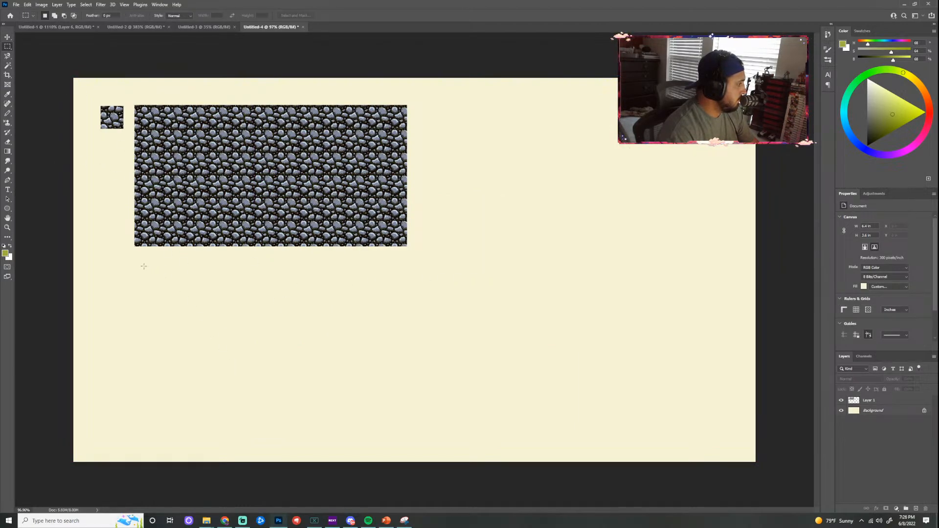
left_click_drag(147, 269, 405, 428)
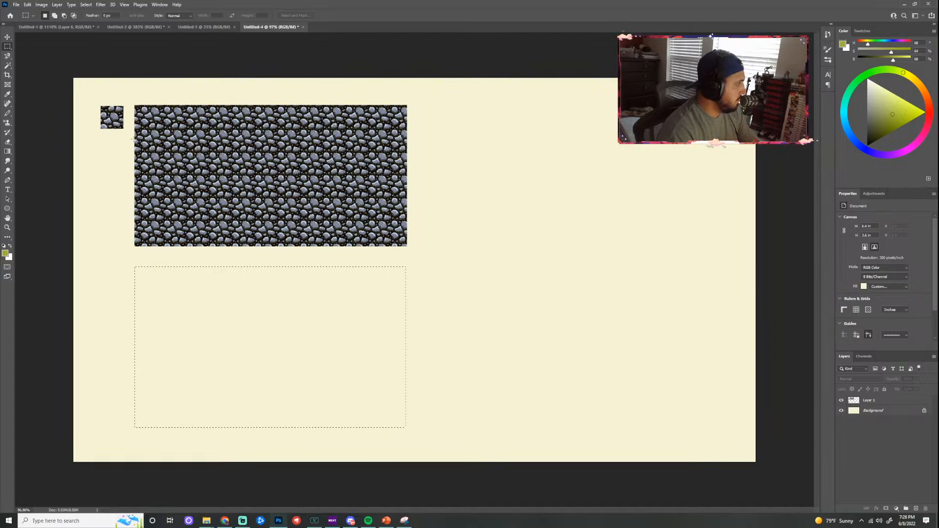
left_click(27, 4)
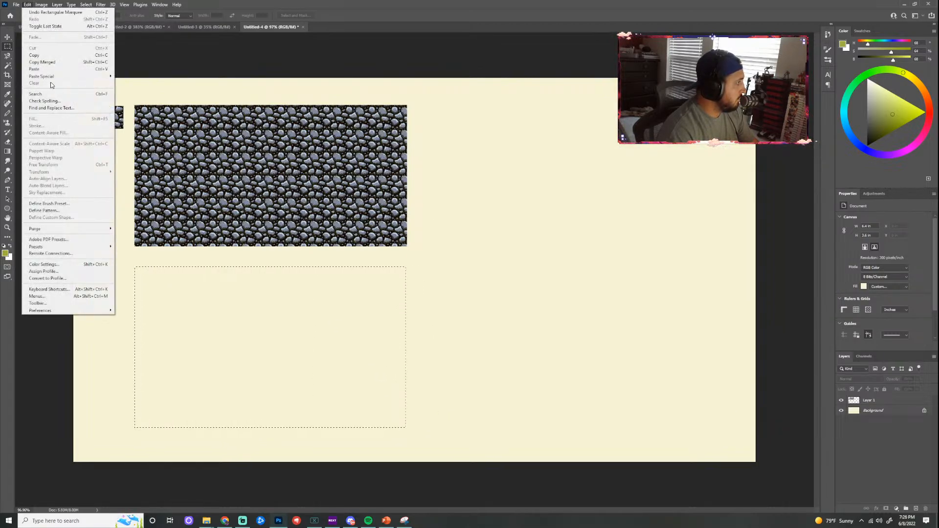
left_click(883, 397)
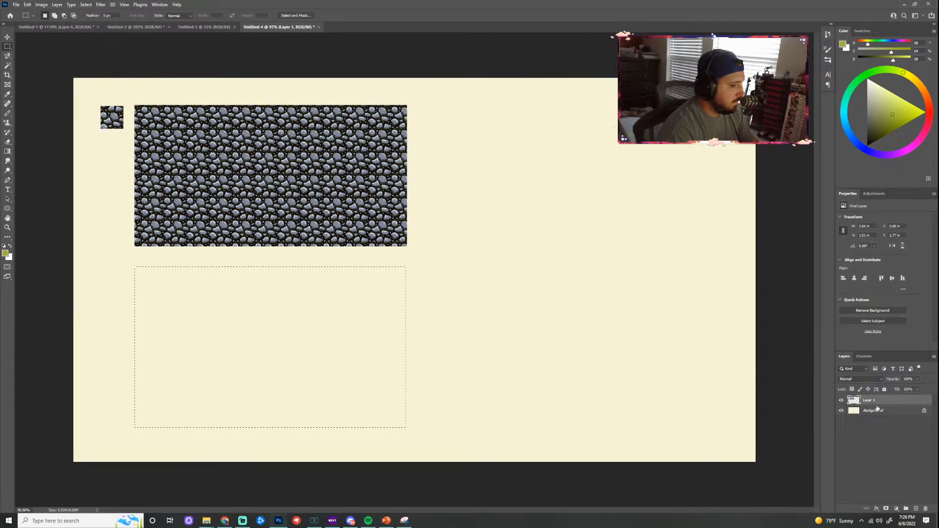
Fill the selected rectangle on Layer 1 with the brown cracked-stone pattern in Normal mode at 100% opacity
left_click(28, 4)
left_click(59, 123)
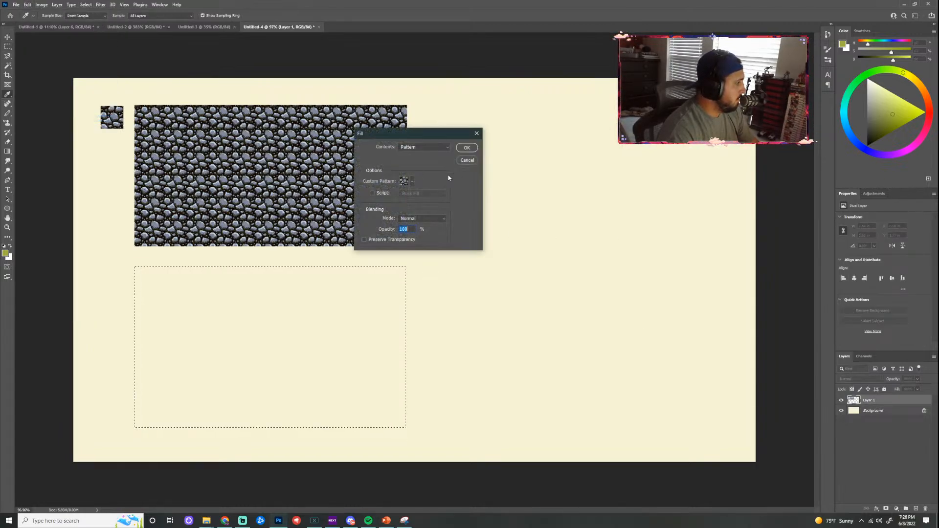
left_click(412, 181)
scroll(392, 227, "up", 3)
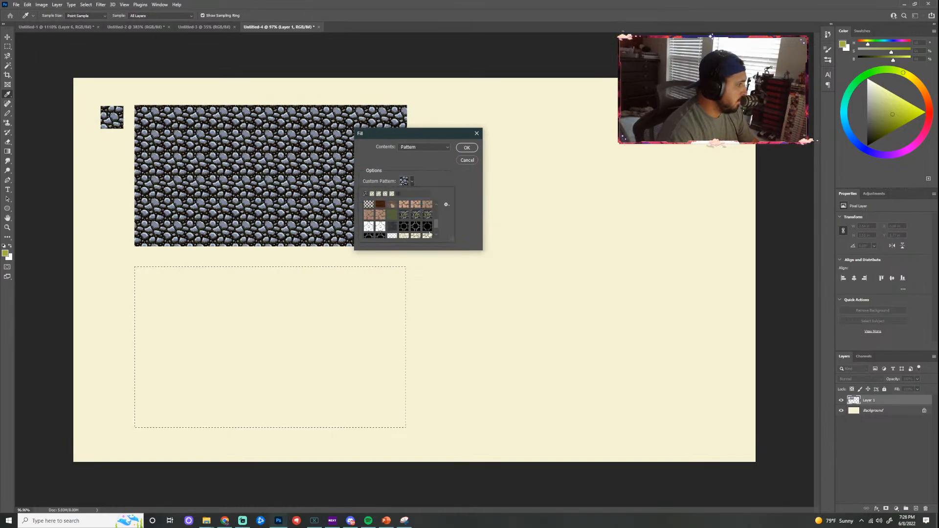
scroll(416, 227, "up", 6)
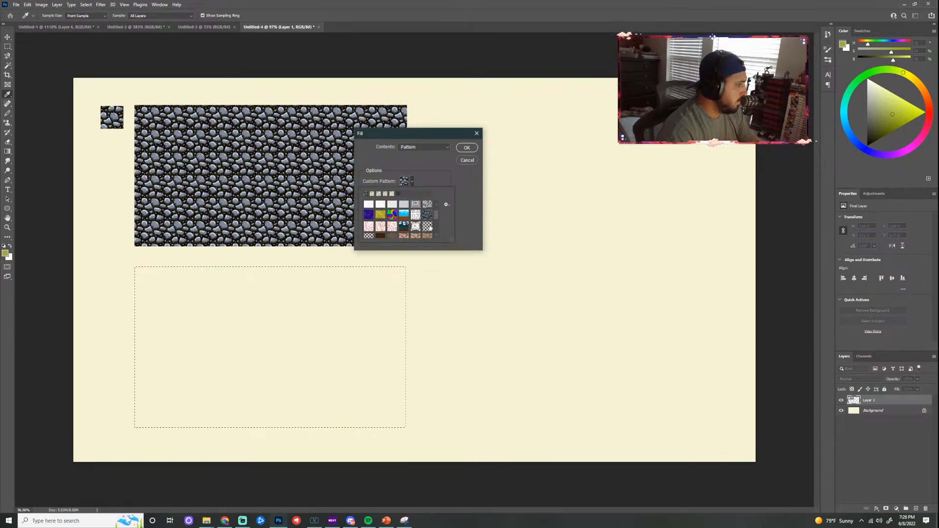
scroll(419, 226, "down", 1)
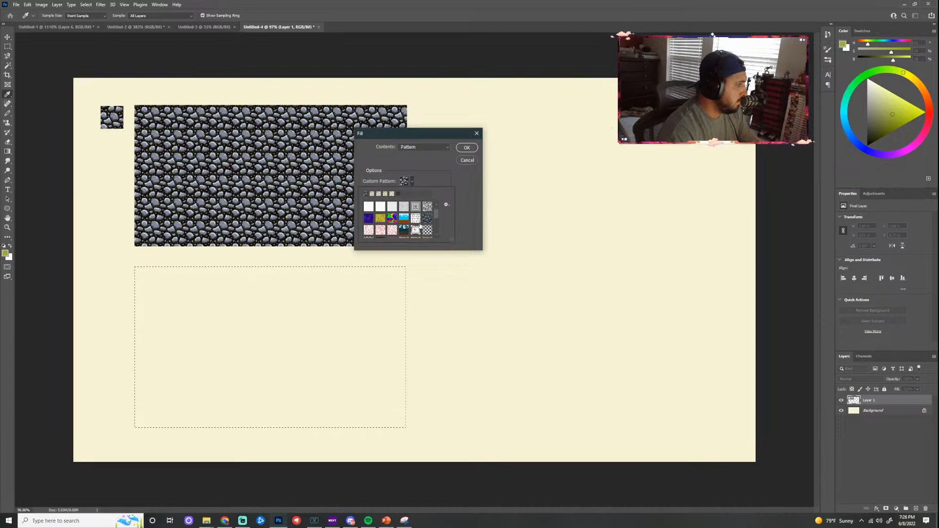
scroll(422, 226, "down", 2)
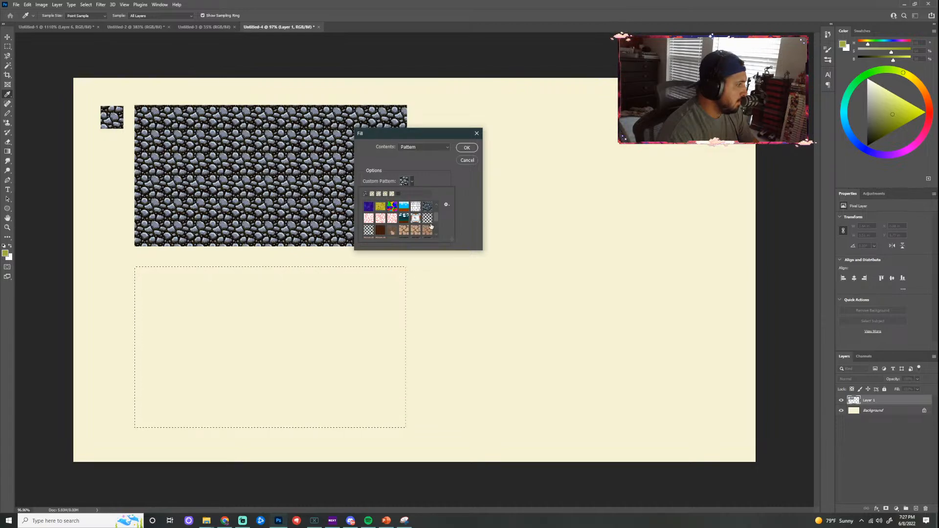
scroll(429, 225, "down", 2)
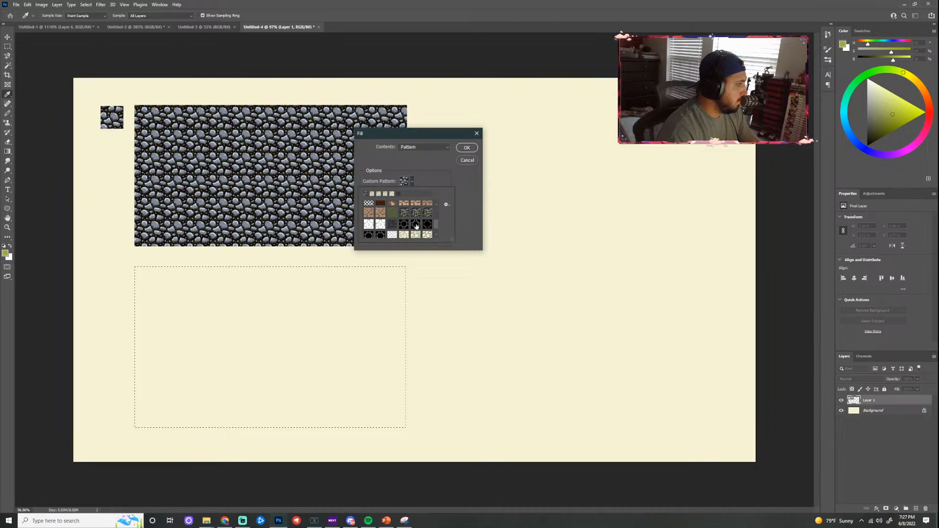
left_click(380, 213)
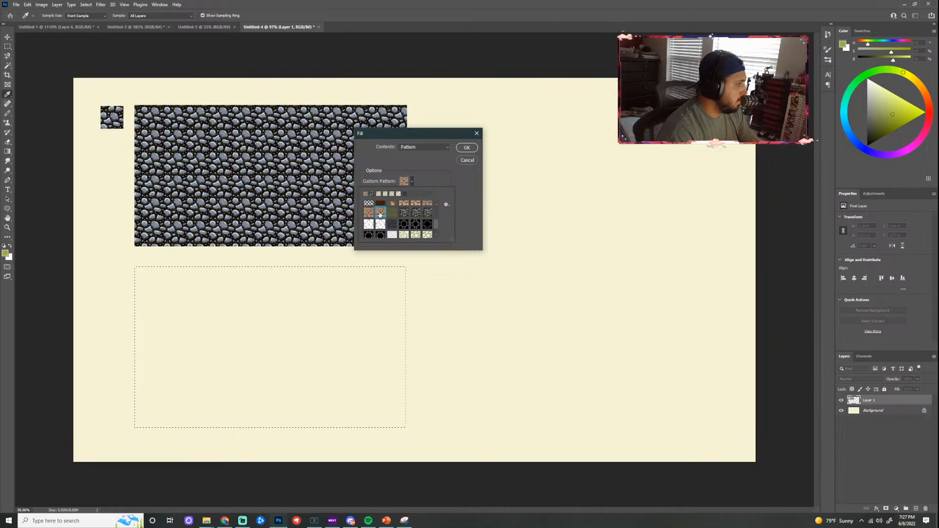
left_click(467, 177)
left_click(465, 148)
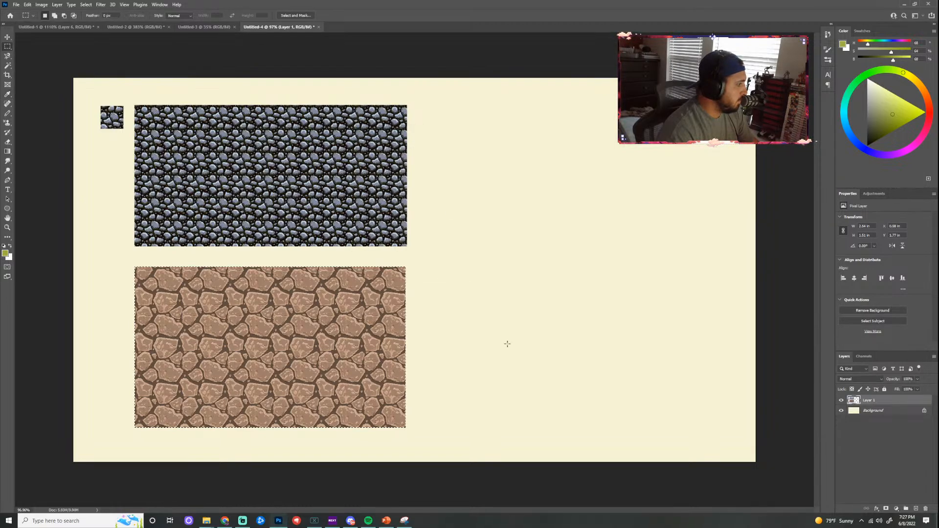
Clear the selection and select a rectangle about 2.8 x 1.35 in to the right of the cobblestone rectangle, level with its top edge
key("ctrl+d")
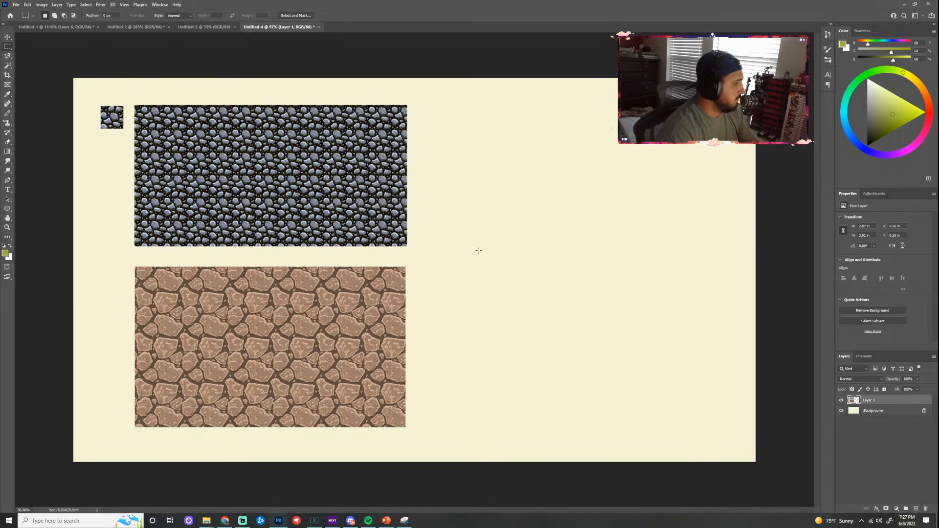
left_click_drag(428, 104, 728, 249)
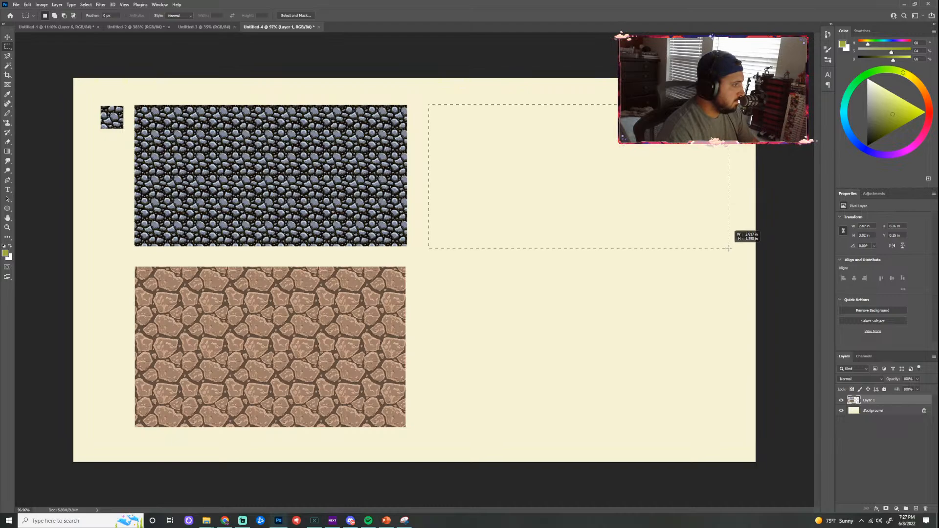
Fill the selected rectangle with the dark foliage pattern that has branches and yellow leaves
left_click(27, 5)
left_click(57, 119)
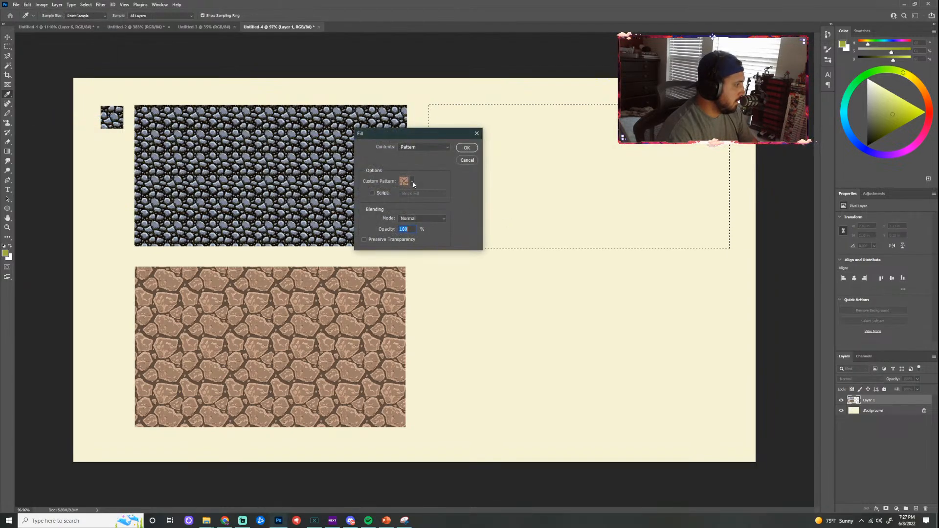
left_click(412, 181)
left_click(404, 212)
left_click(494, 167)
key("Return")
Inspect the foliage pattern up close and delete it from the selected rectangle
scroll(555, 155, "up", 5)
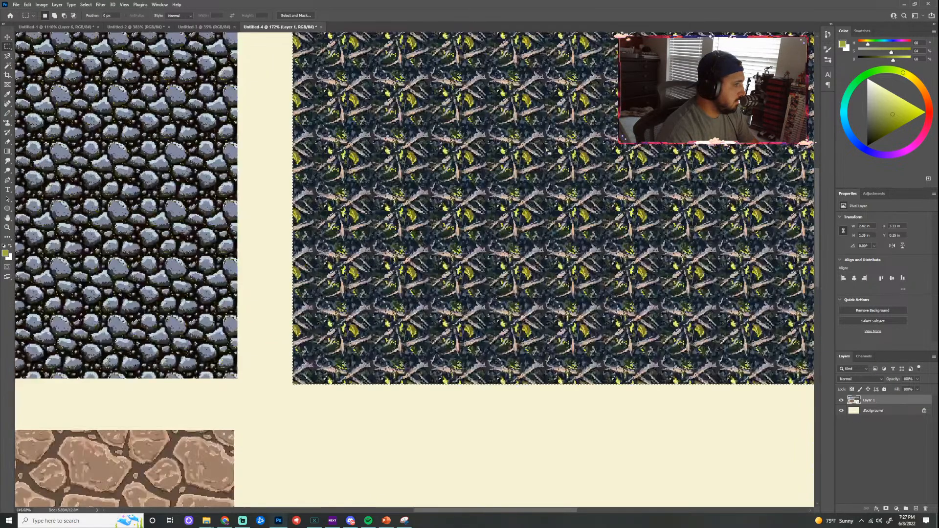
scroll(514, 167, "down", 5)
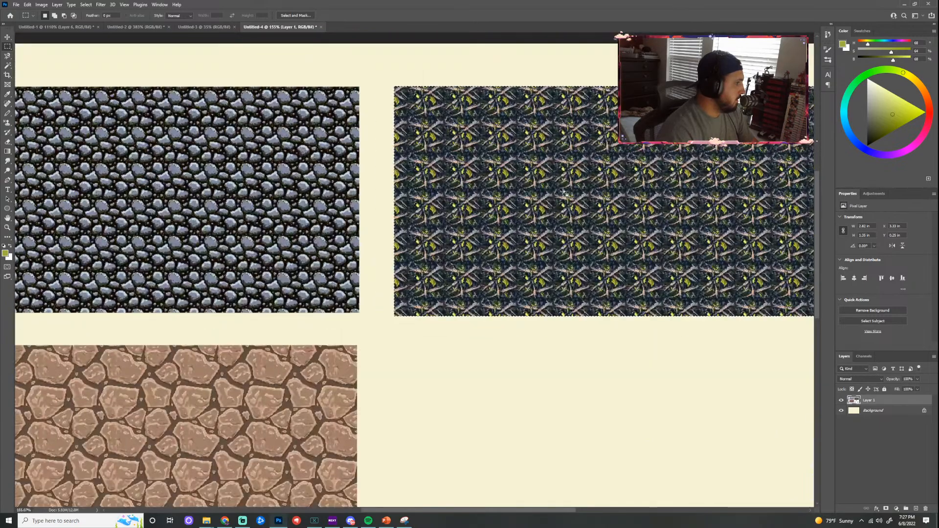
scroll(460, 152, "up", 6)
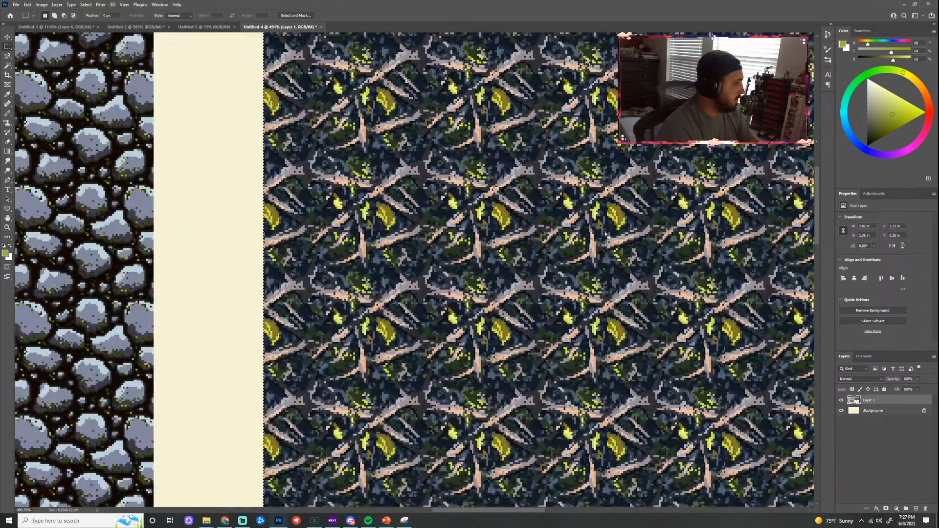
scroll(584, 235, "down", 2)
scroll(584, 235, "down", 2)
key("Delete")
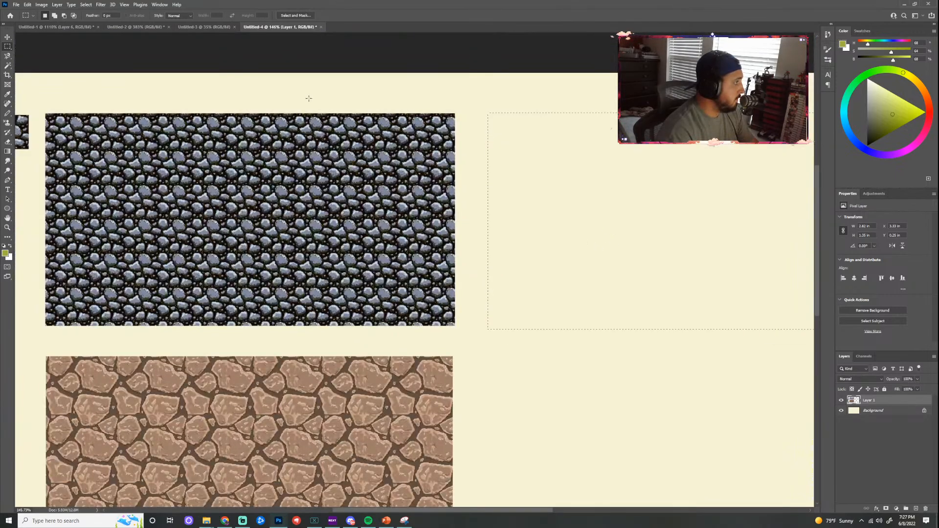
Try filling the selected rectangle with the yellow-green pattern, and undo that fill
left_click(27, 5)
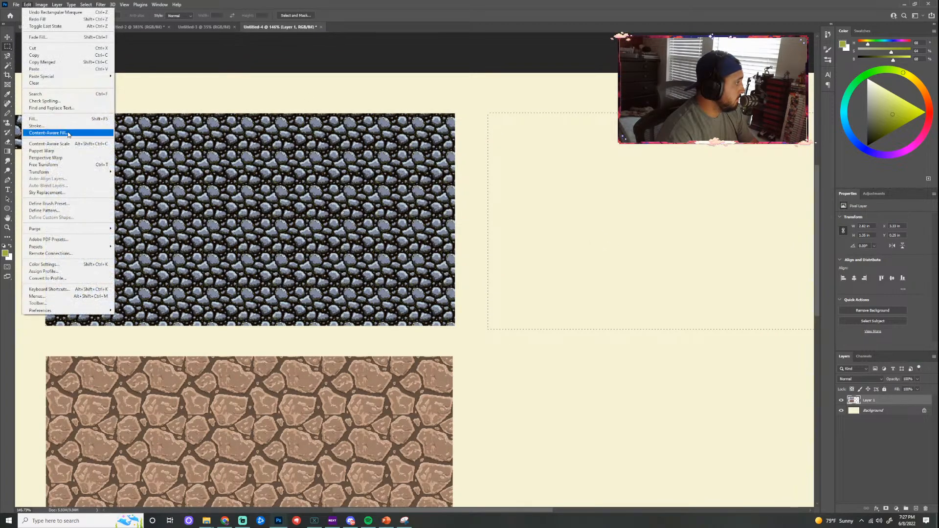
left_click(58, 119)
left_click(412, 181)
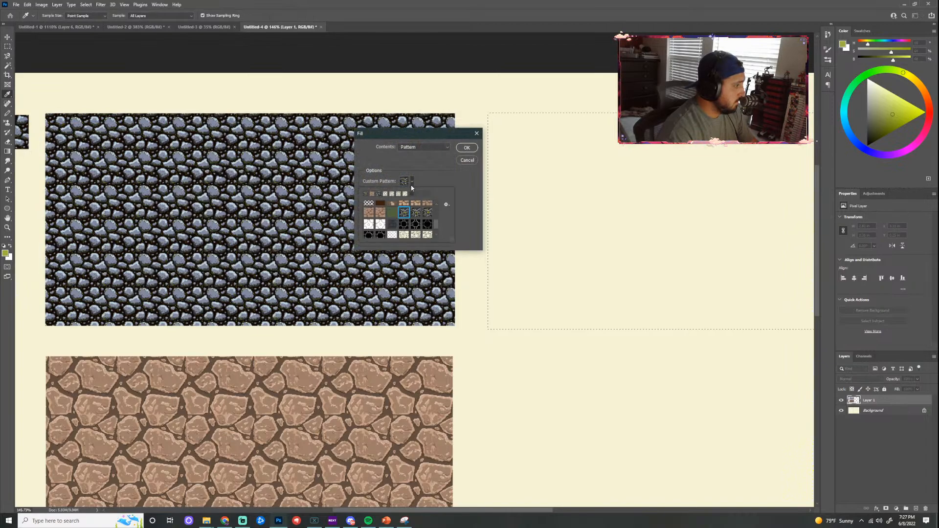
scroll(406, 214, "down", 1)
scroll(416, 226, "up", 4)
scroll(423, 225, "up", 1)
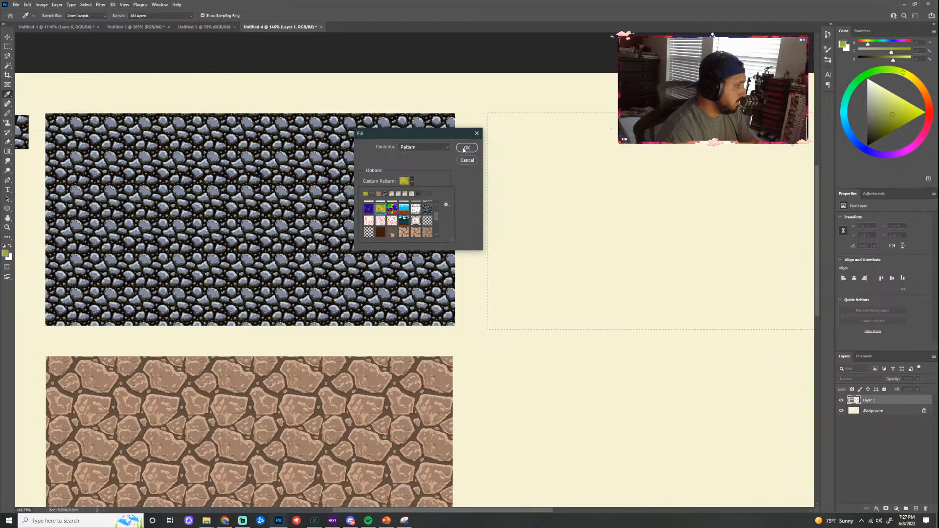
left_click(465, 148)
key("ctrl+z")
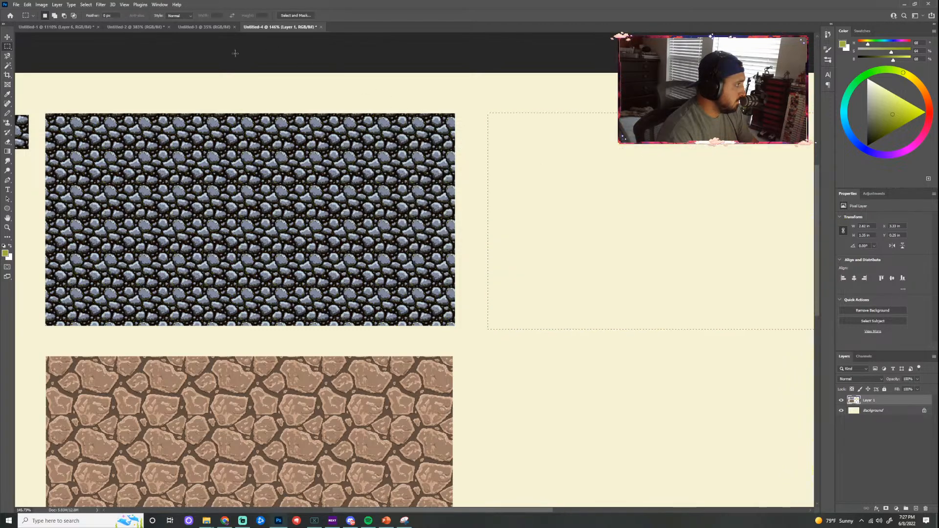
Try filling the selected rectangle with the dark blue rounded-stone pattern, and undo that fill
left_click(28, 5)
left_click(39, 123)
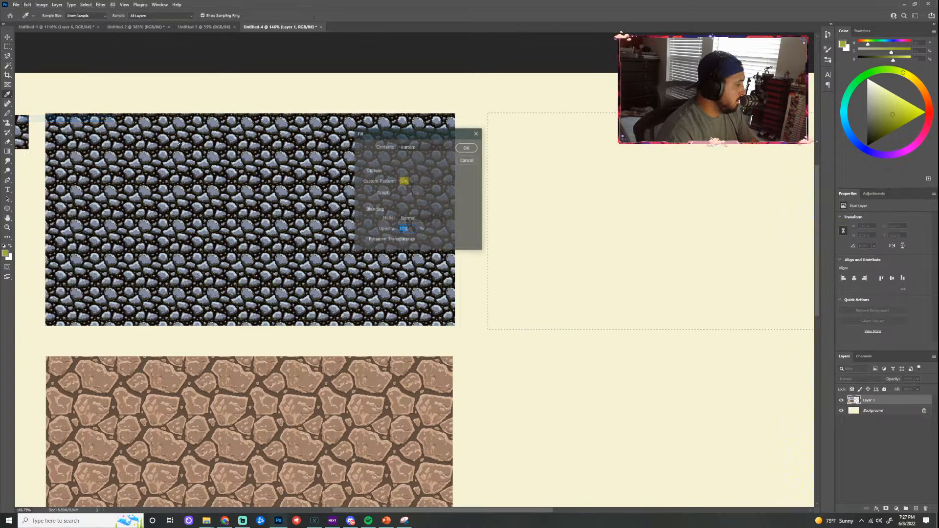
left_click(412, 182)
scroll(430, 220, "up", 1)
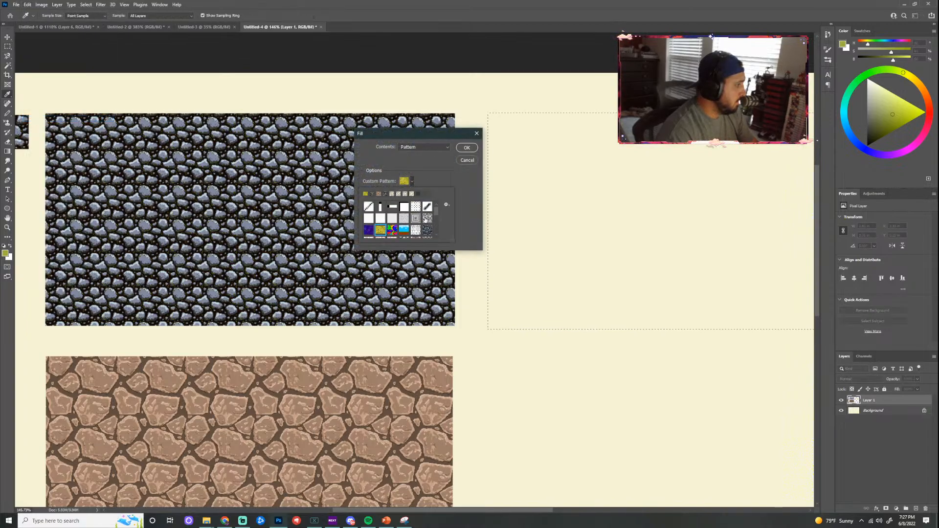
scroll(433, 223, "down", 1)
left_click(429, 225)
left_click(470, 210)
left_click(466, 148)
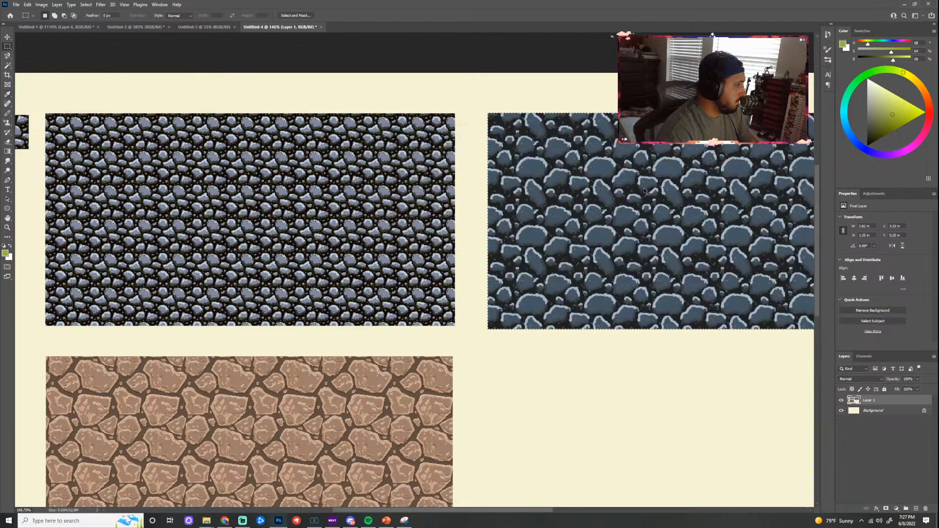
key("ctrl+z")
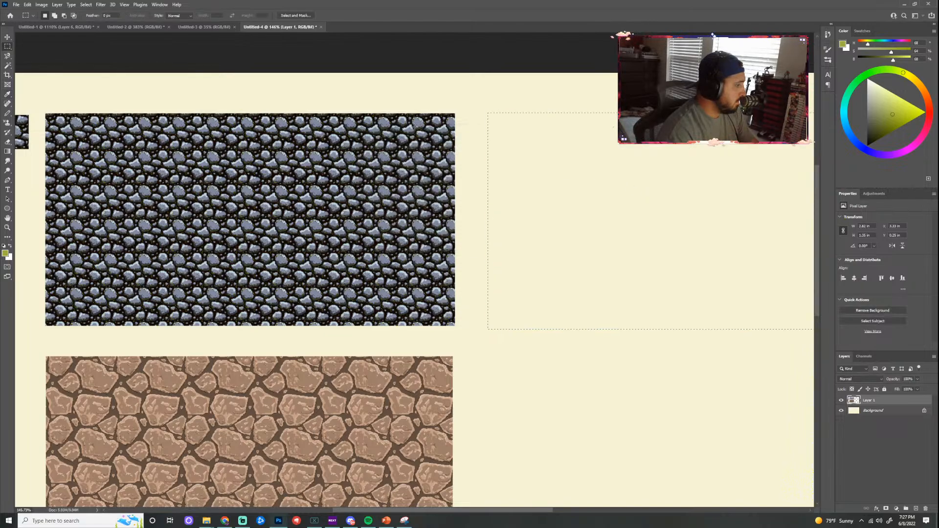
Fill the selected rectangle beside the cobblestone one with the black-and-white rough rock pattern
left_click(30, 6)
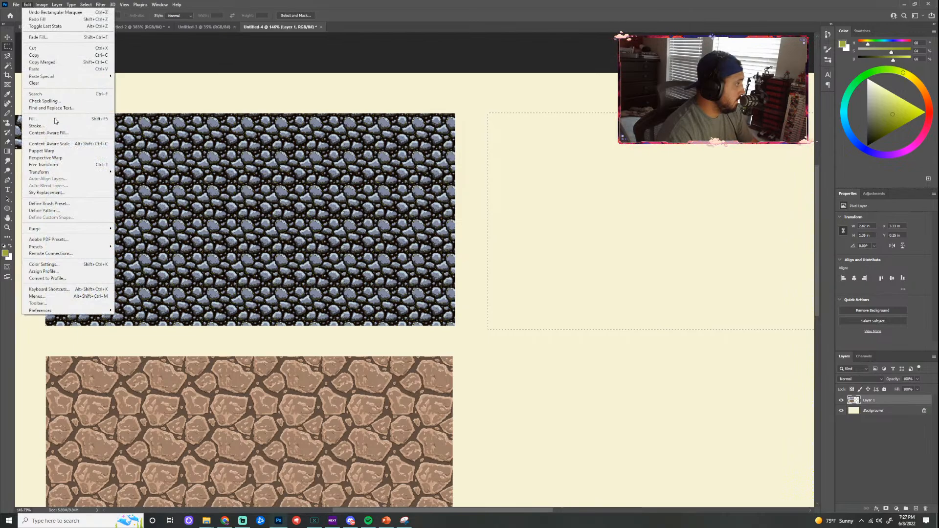
left_click(74, 119)
left_click(411, 181)
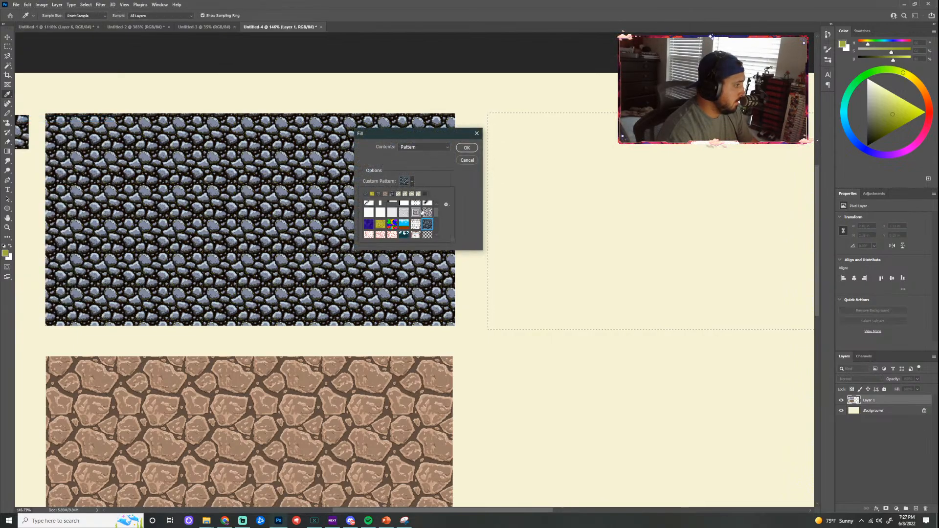
scroll(440, 225, "down", 3)
scroll(411, 220, "down", 3)
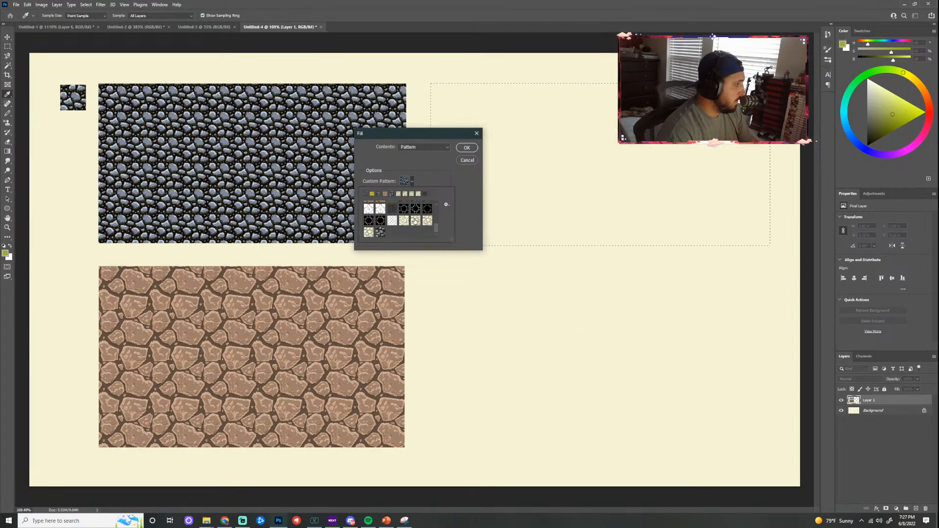
scroll(411, 227, "up", 4)
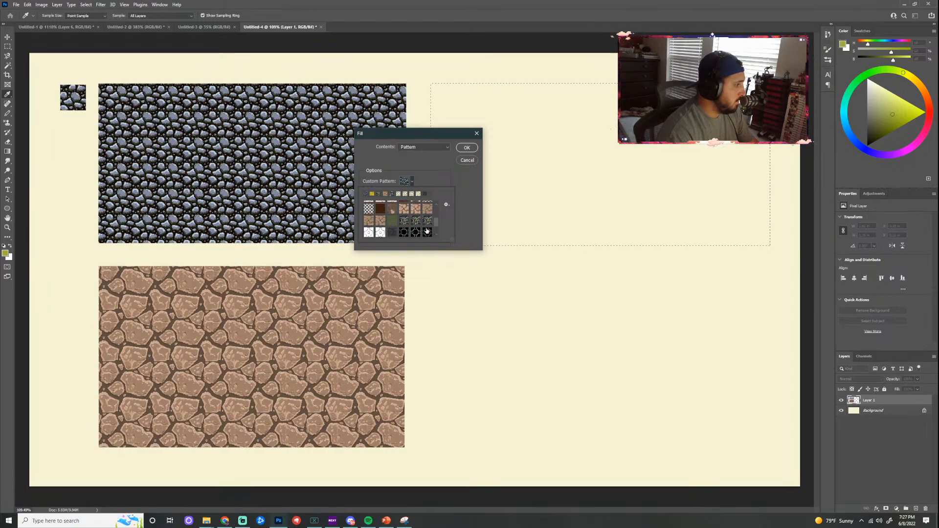
scroll(420, 228, "up", 2)
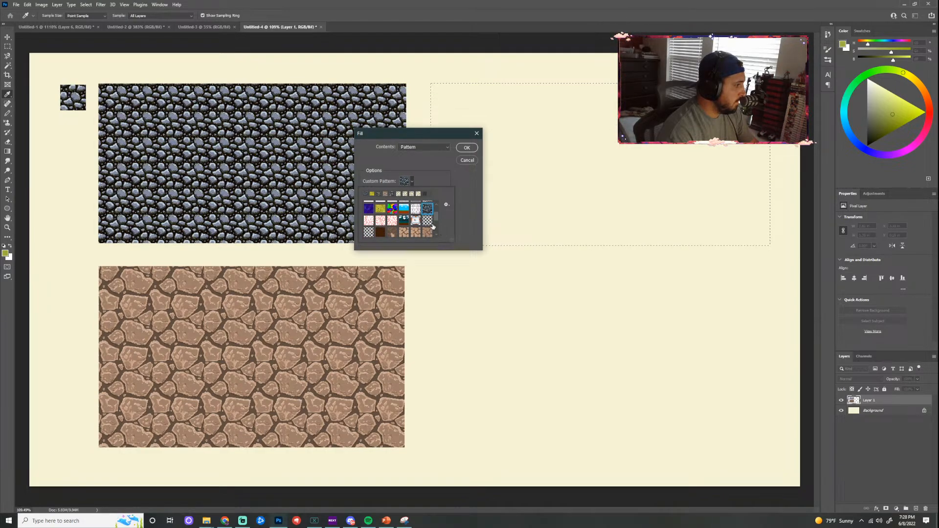
scroll(424, 222, "up", 1)
scroll(423, 222, "up", 1)
left_click(428, 219)
left_click(467, 147)
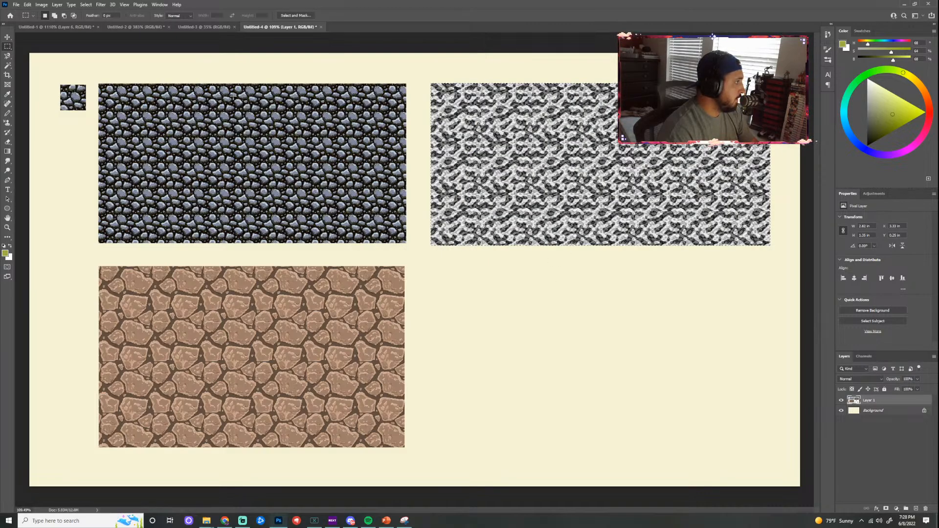
Clear the selection around the rough rock rectangle, and try moving the pattern layer before undoing that move
key("v")
left_click(425, 72)
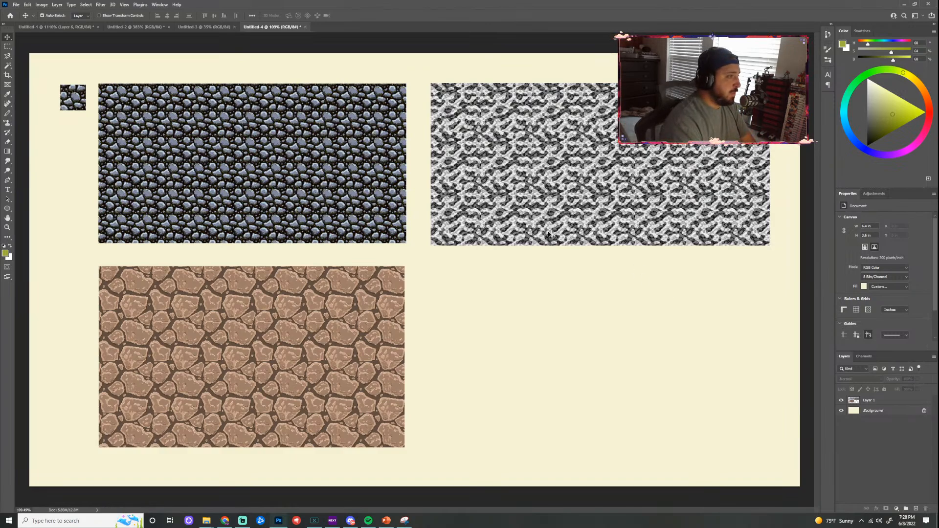
left_click_drag(78, 97, 81, 102)
key("ctrl+z")
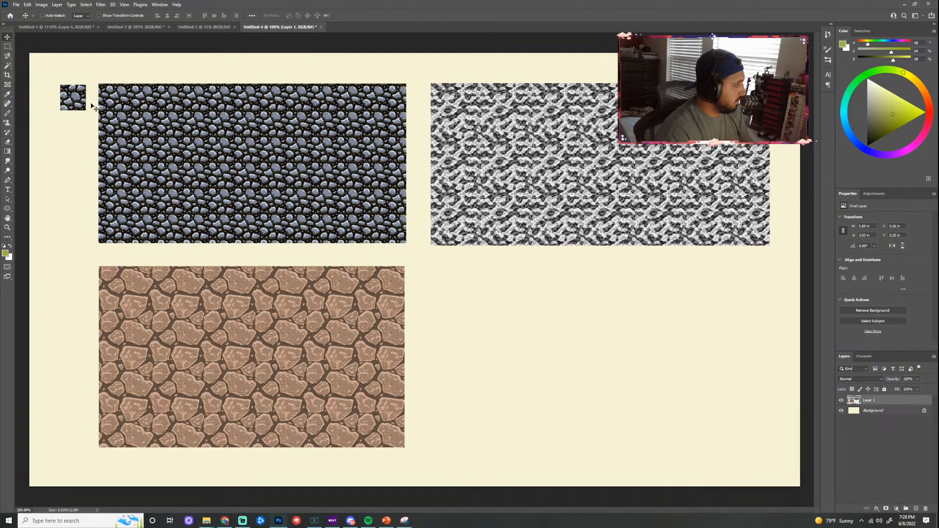
Try filling a small square beside the brown stone rectangle with the brown stone pattern, undo that fill and deselect
left_click(8, 46)
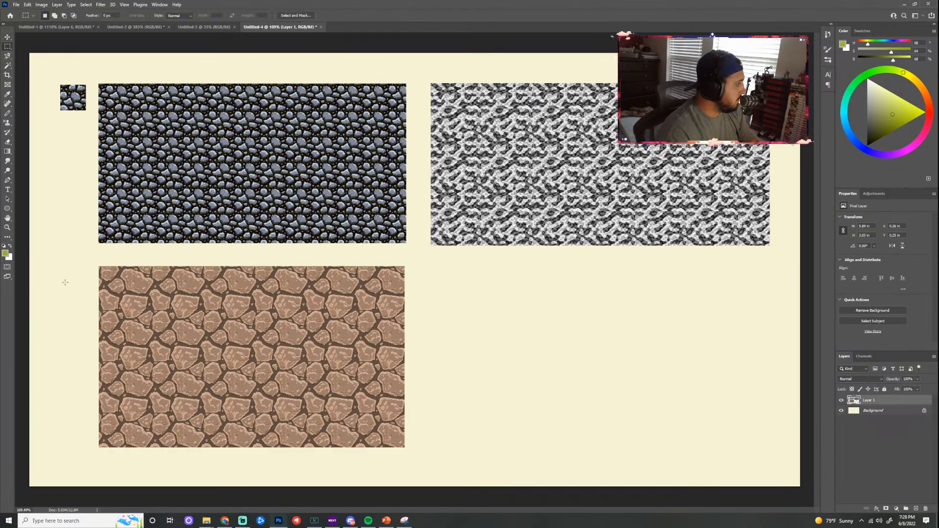
left_click_drag(73, 283, 88, 310)
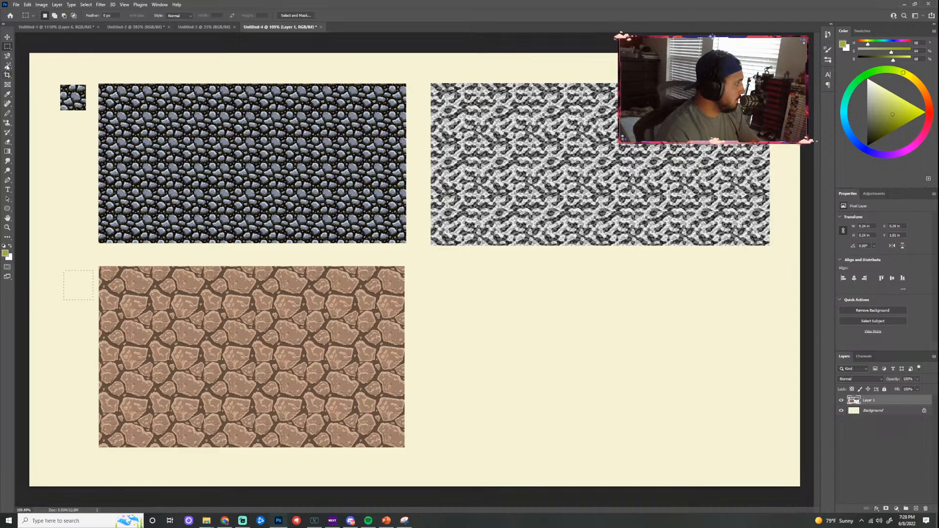
left_click(27, 4)
left_click(33, 118)
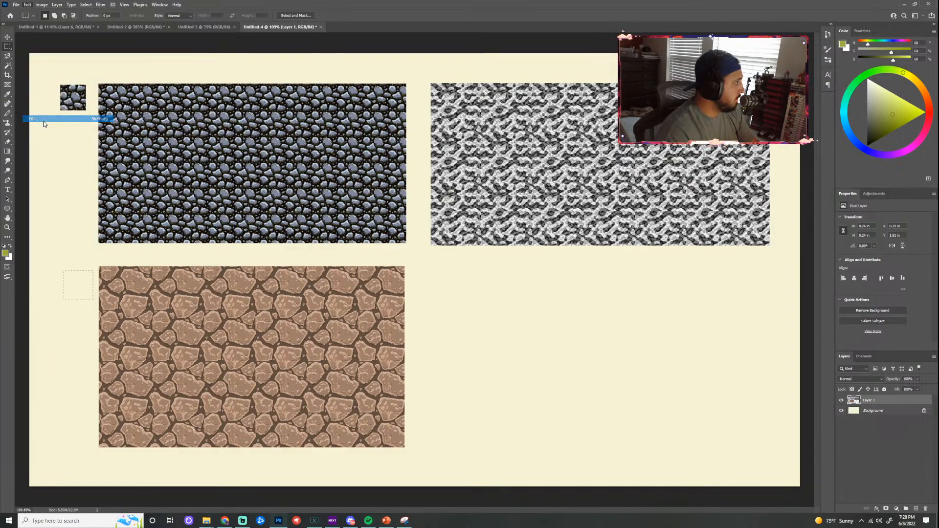
left_click(411, 181)
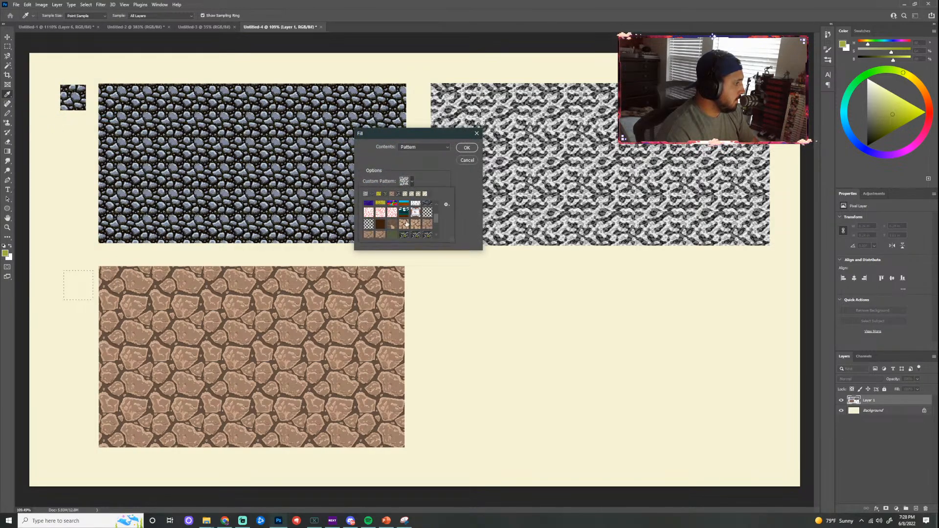
left_click(382, 235)
left_click(467, 147)
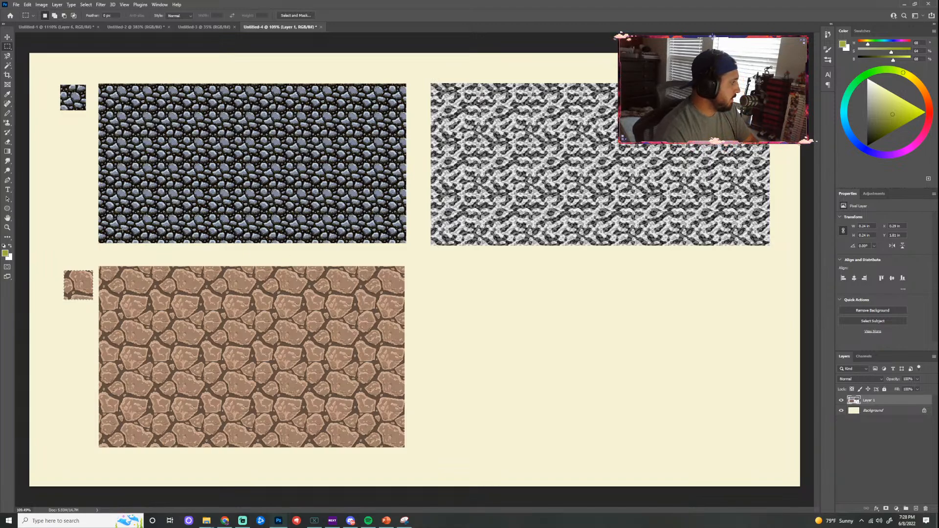
key("ctrl+z")
key("ctrl+d")
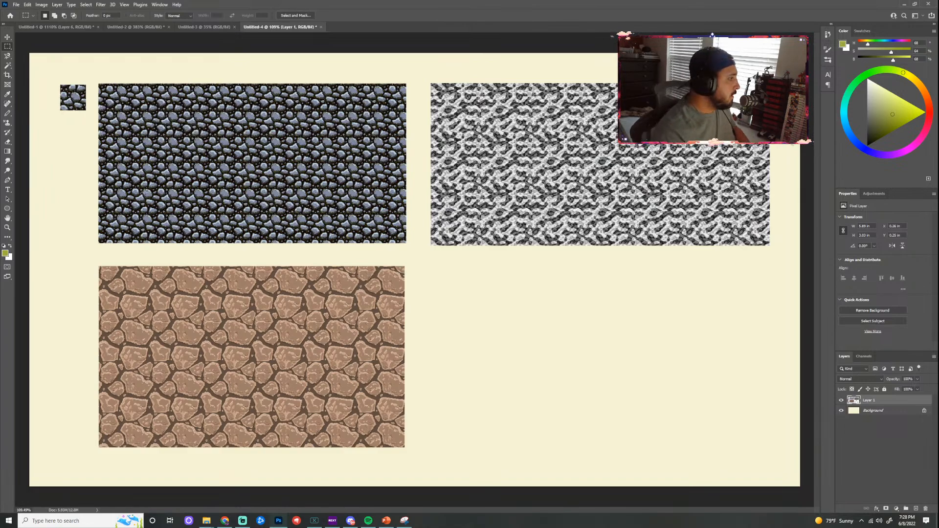
Examine the three tiled pattern rectangles from a distance and up close
scroll(141, 110, "down", 4)
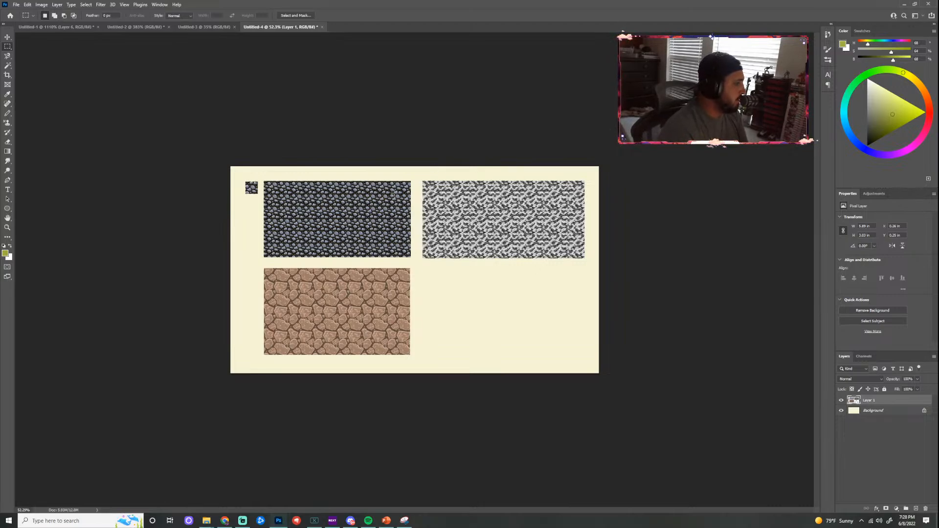
scroll(332, 237, "up", 8)
scroll(474, 221, "down", 6)
scroll(718, 224, "up", 8)
scroll(717, 224, "down", 8)
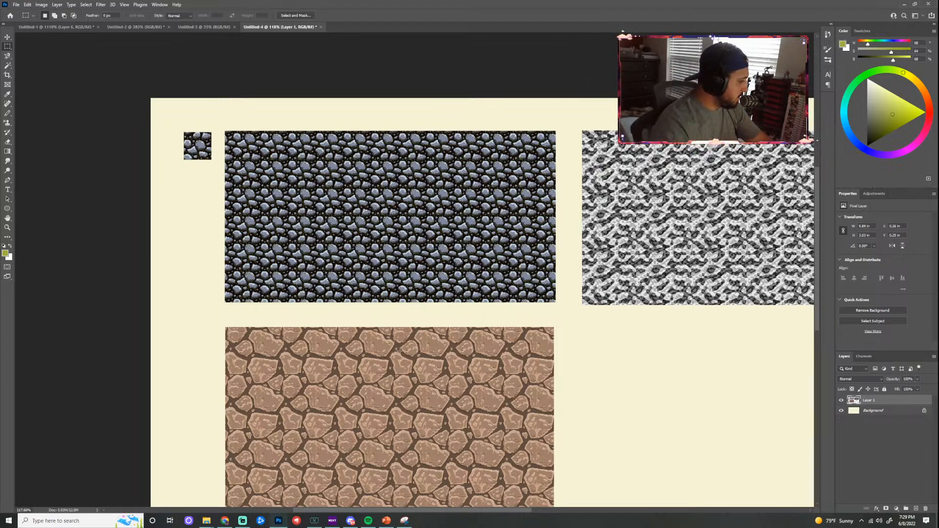
left_click(75, 522)
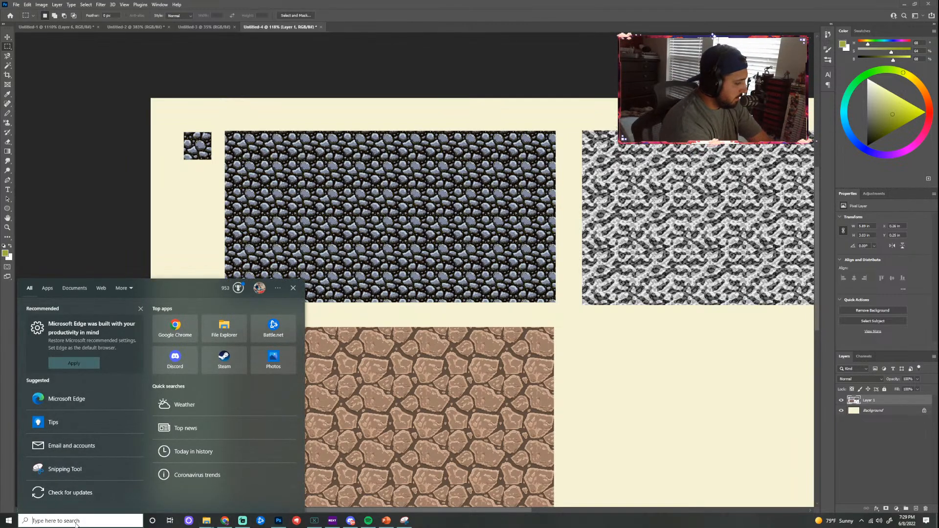
type("Atte")
key("BackSpace")
type("en")
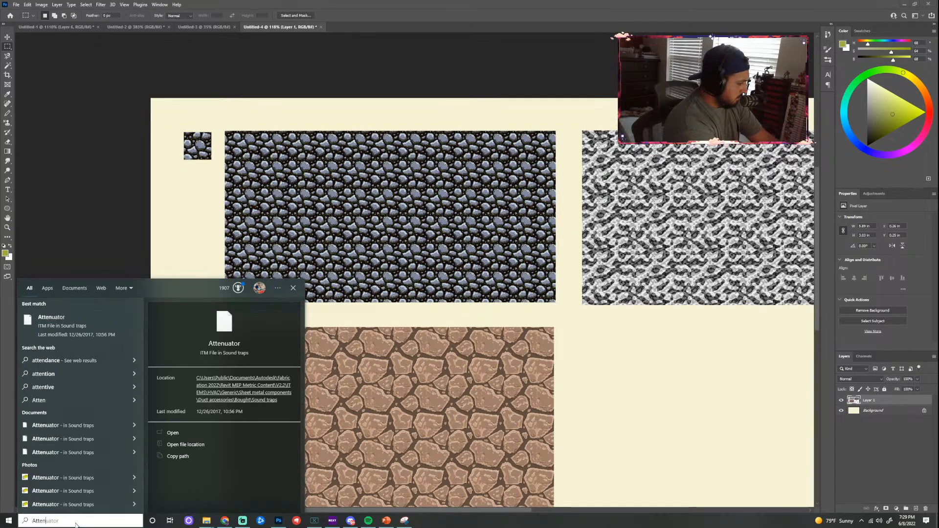
type("dance question")
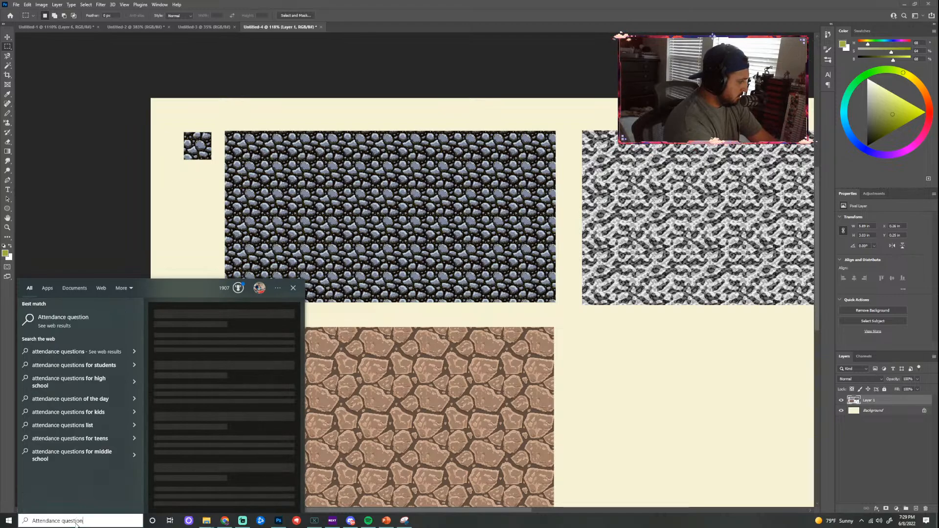
key("BackSpace")
key("BackSpace")
key("BackSpace")
key("BackSpace")
key("BackSpace")
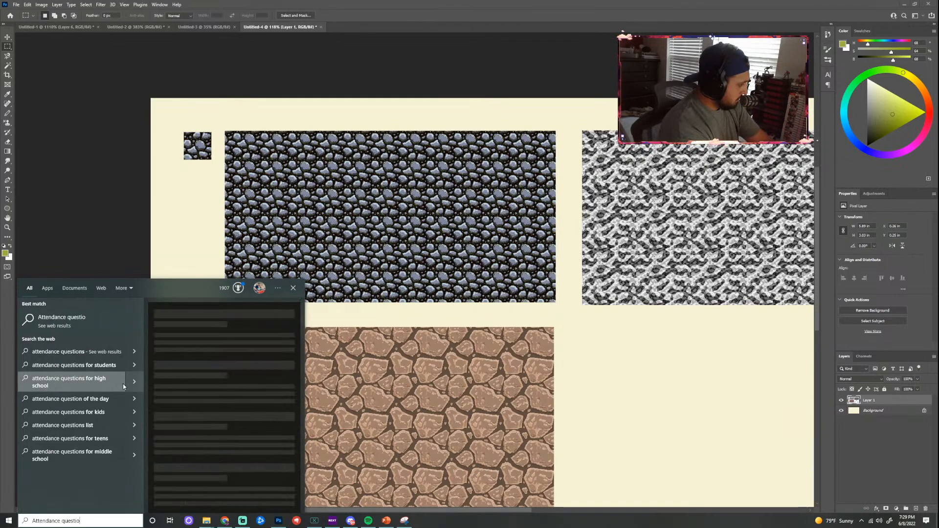
key("BackSpace")
key("BackSpace")
key("BackSpace")
key("BackSpace")
key("BackSpace")
key("BackSpace")
key("BackSpace")
key("BackSpace")
key("BackSpace")
key("BackSpace")
key("BackSpace")
key("BackSpace")
key("BackSpace")
key("BackSpace")
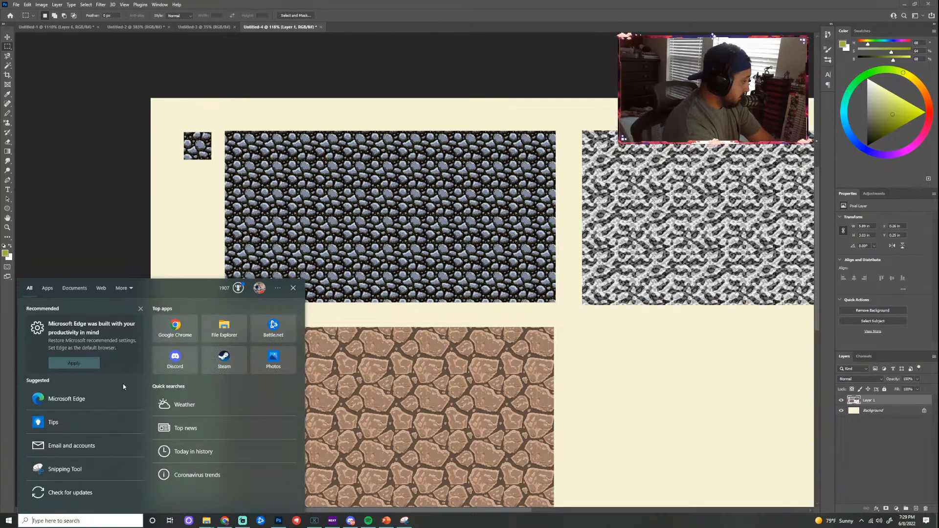
Find and open Notepad, and dismiss the Filter Keys prompt
type("note")
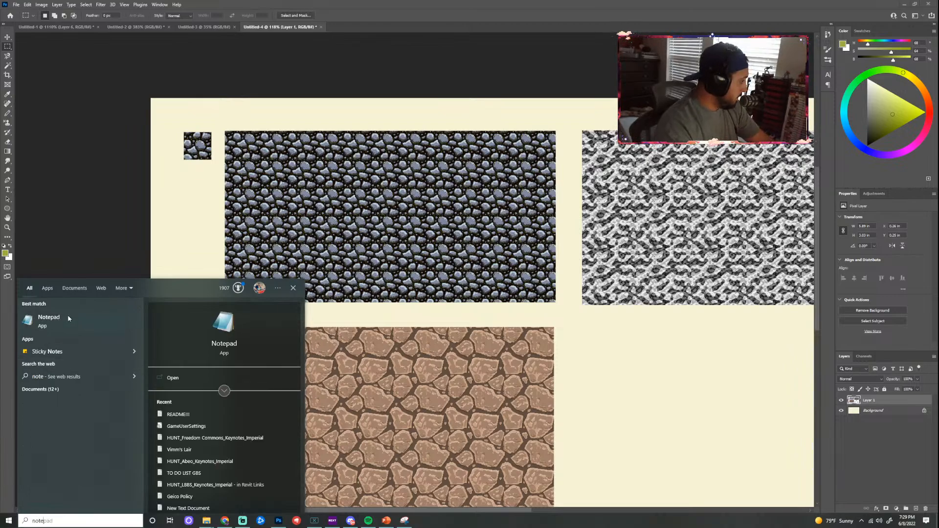
left_click(68, 318)
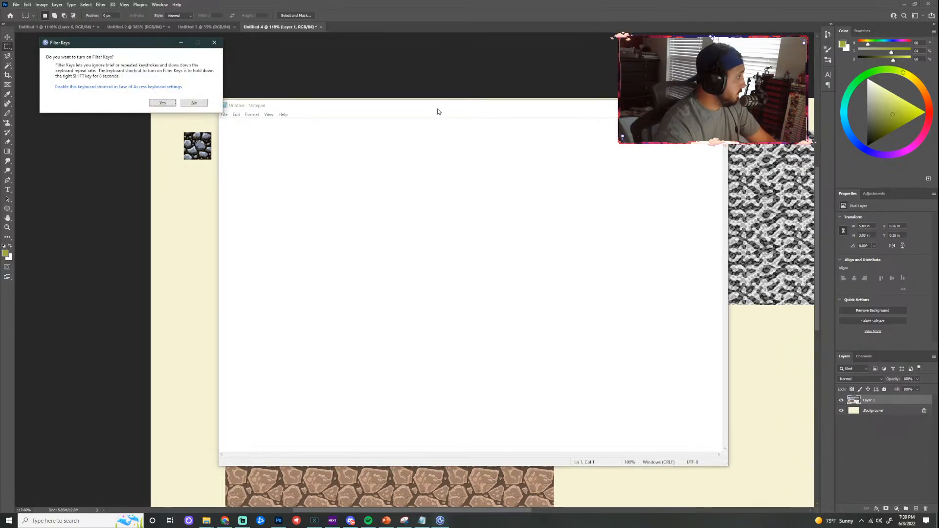
left_click(214, 43)
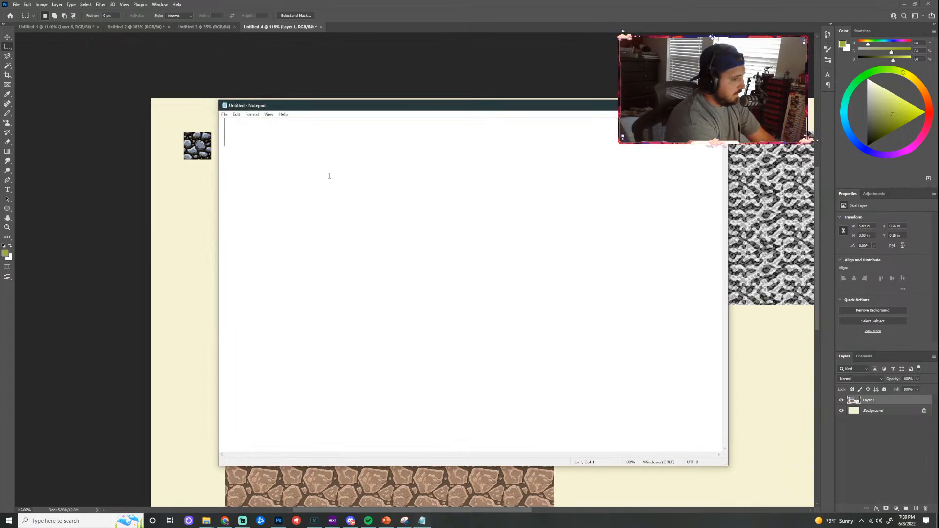
Write 'define pattern' in single quotes with "Attendance Answer" two lines below, and close Notepad without saving the note
type("define pattern'")
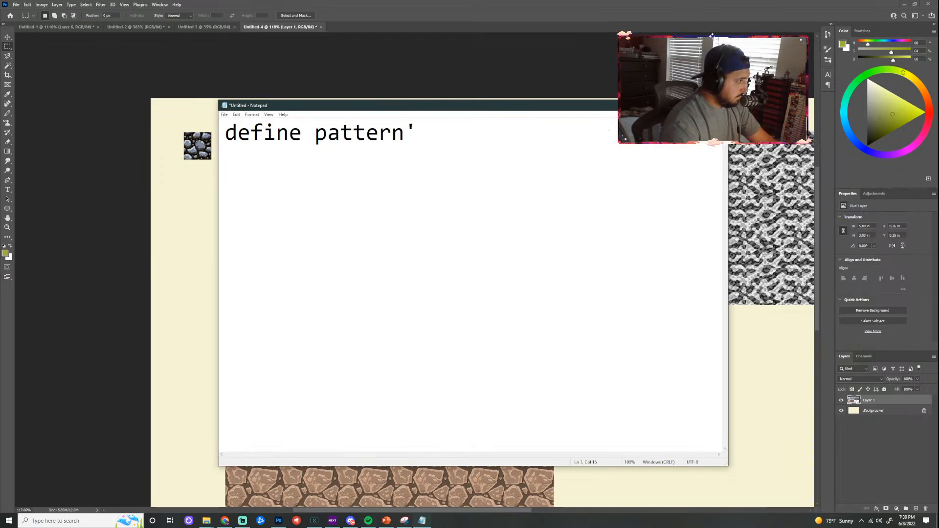
key("Home")
type("'")
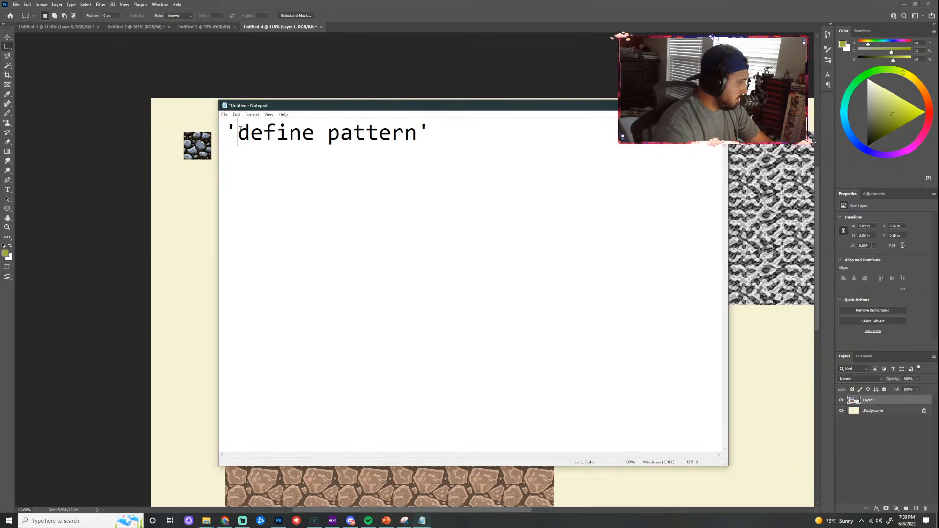
key("End")
key("Return")
key("Return")
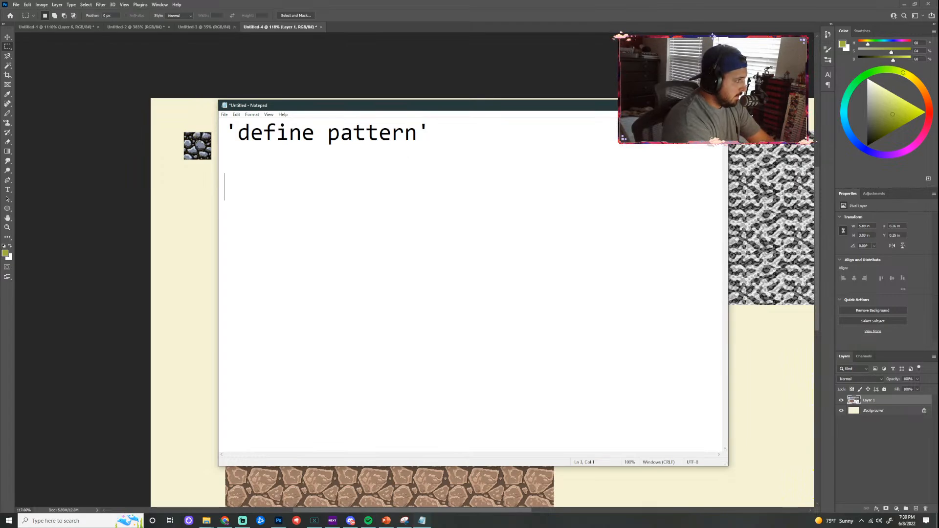
type("Attendance Answer")
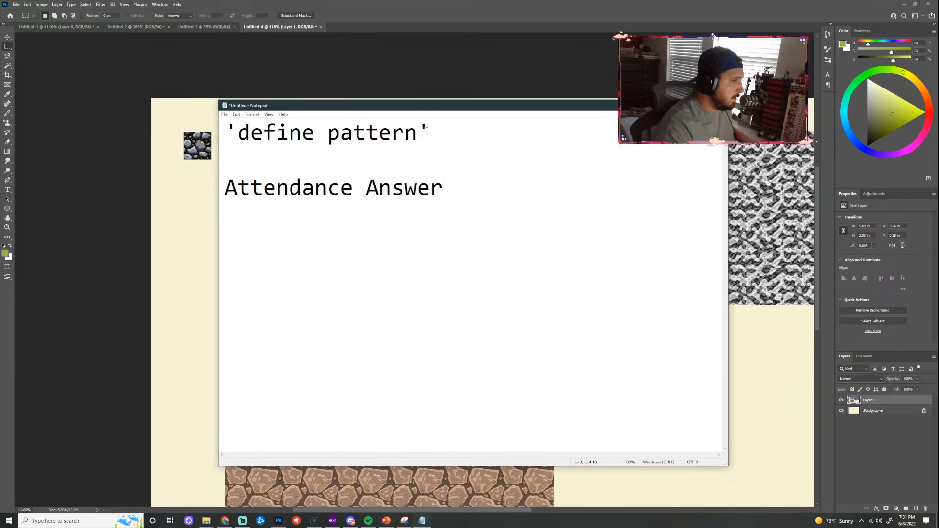
left_click(716, 105)
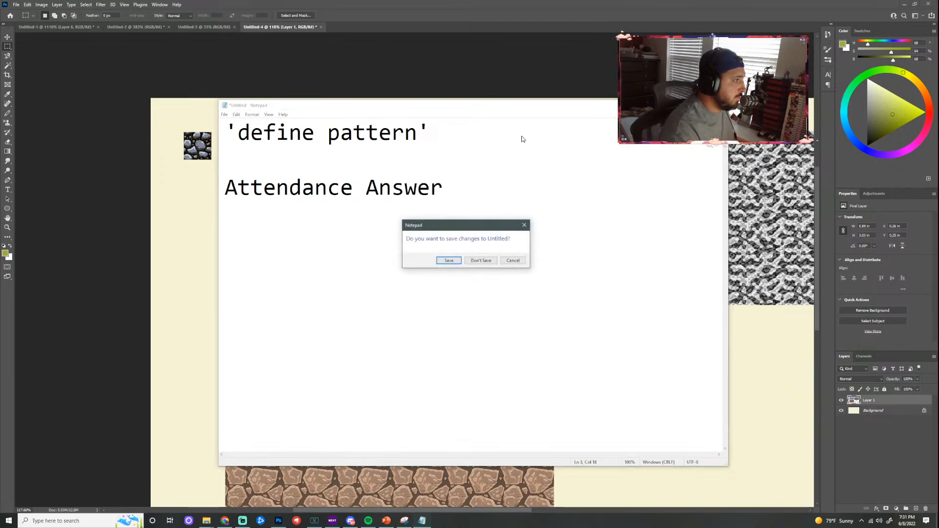
left_click(492, 261)
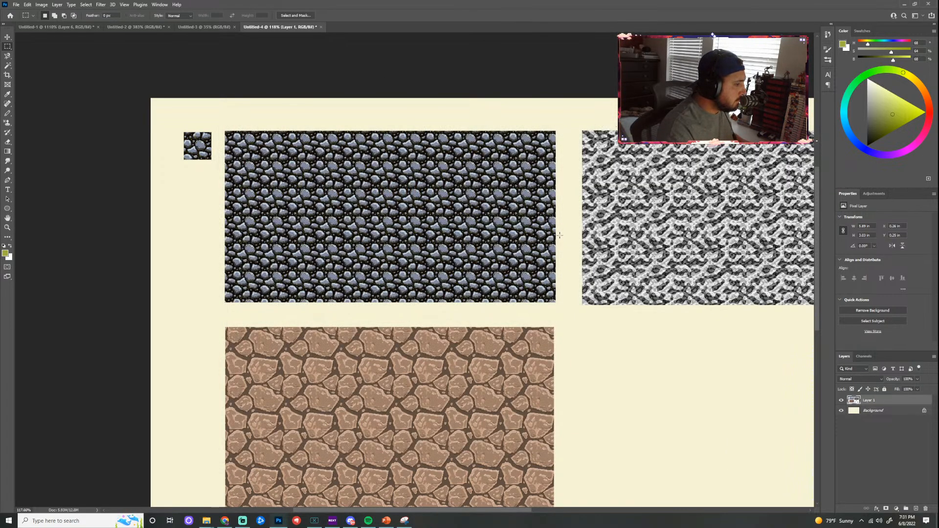
Switch to the mossy cobblestone tile document and clear the selection around the tile
scroll(473, 282, "down", 2)
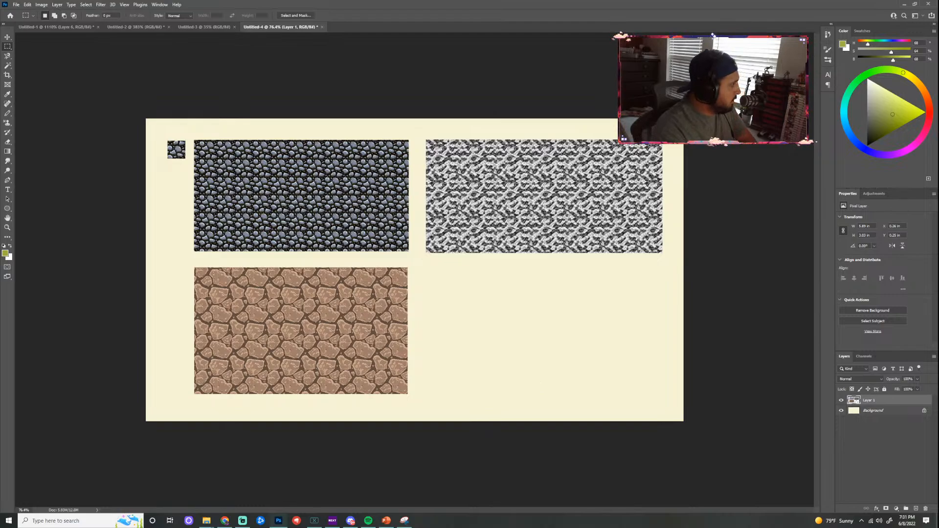
left_click(56, 27)
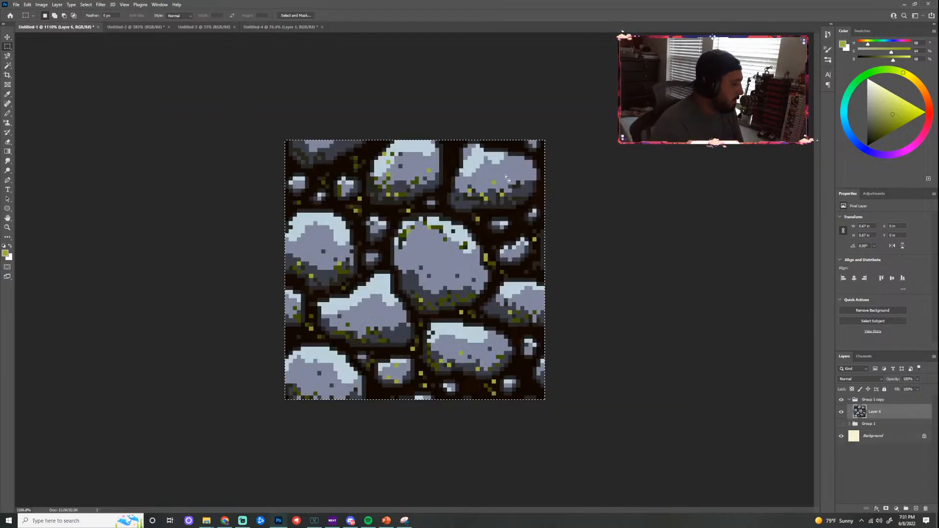
left_click(528, 229)
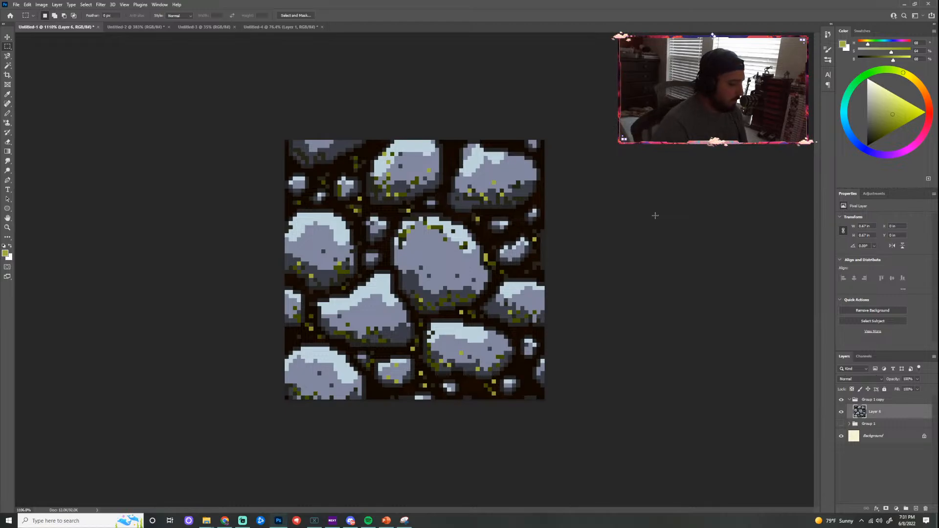
mouse_move(224, 522)
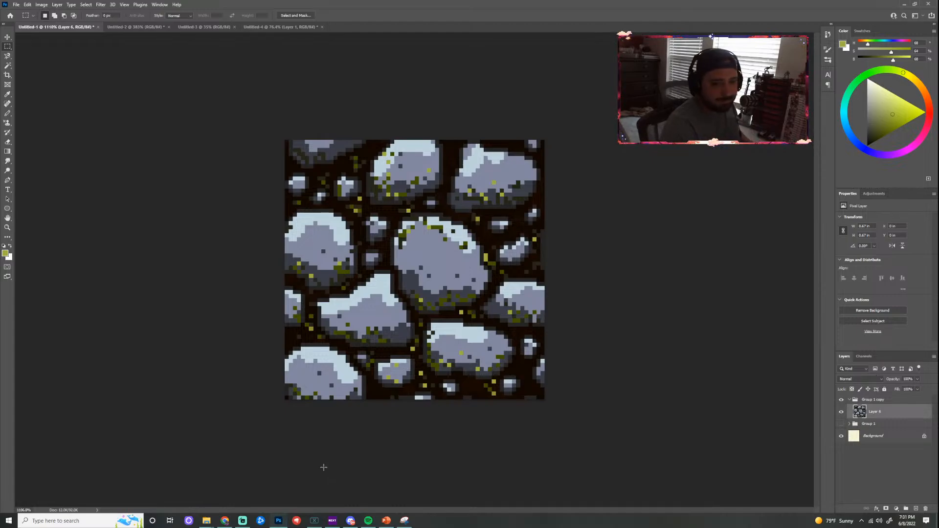
mouse_move(350, 519)
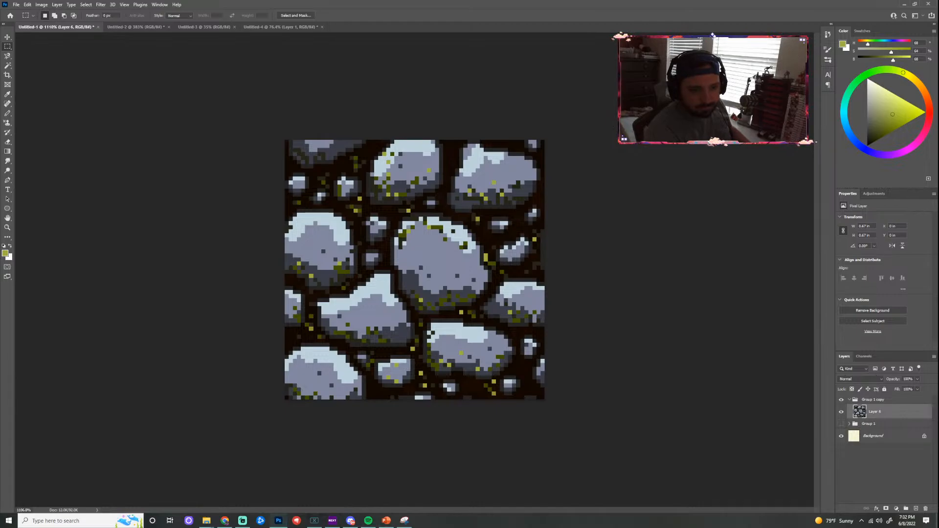